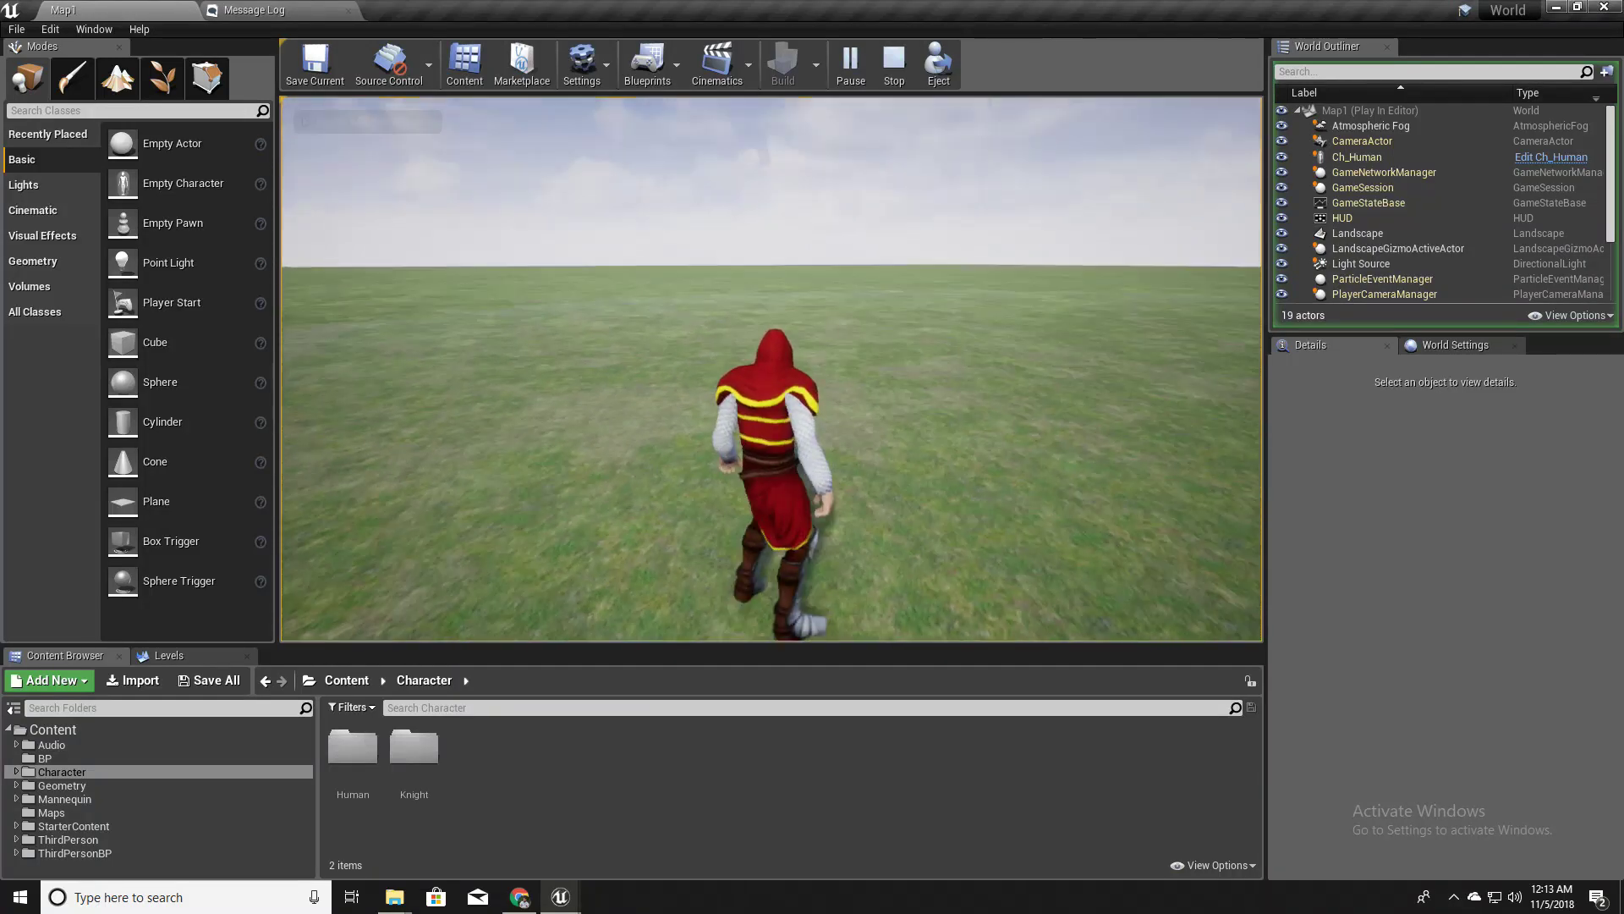
Run the hooded character around the grass level to check its movement, and end the play session
{"action": "key", "text": "w"}
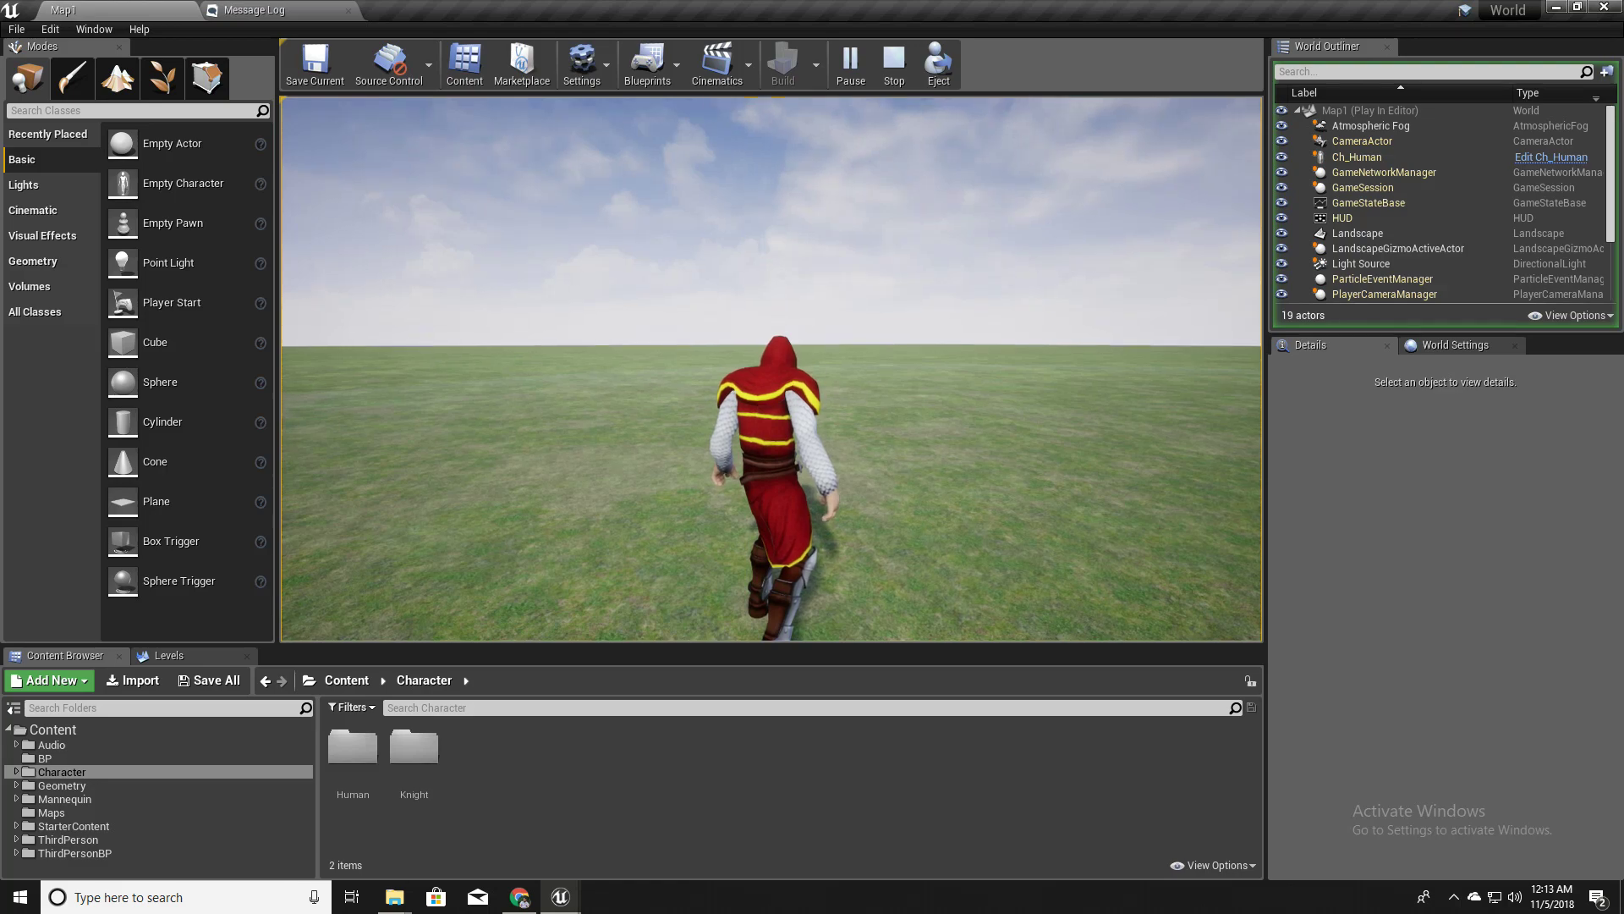
{"action": "key", "text": "s"}
{"action": "key", "text": "w"}
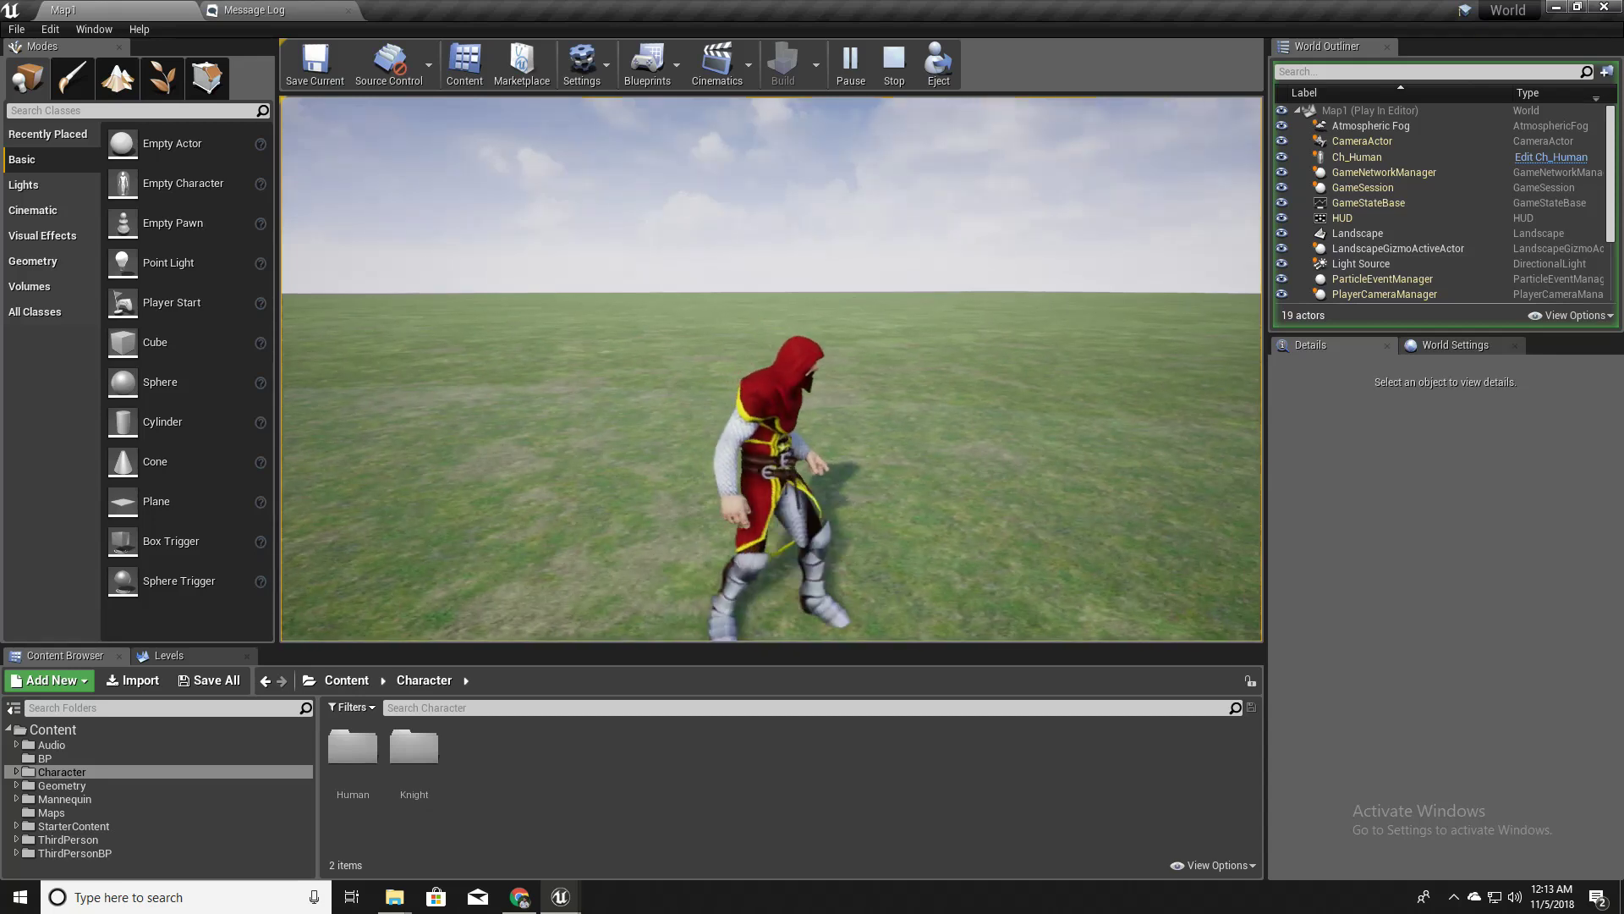
{"action": "key", "text": "w"}
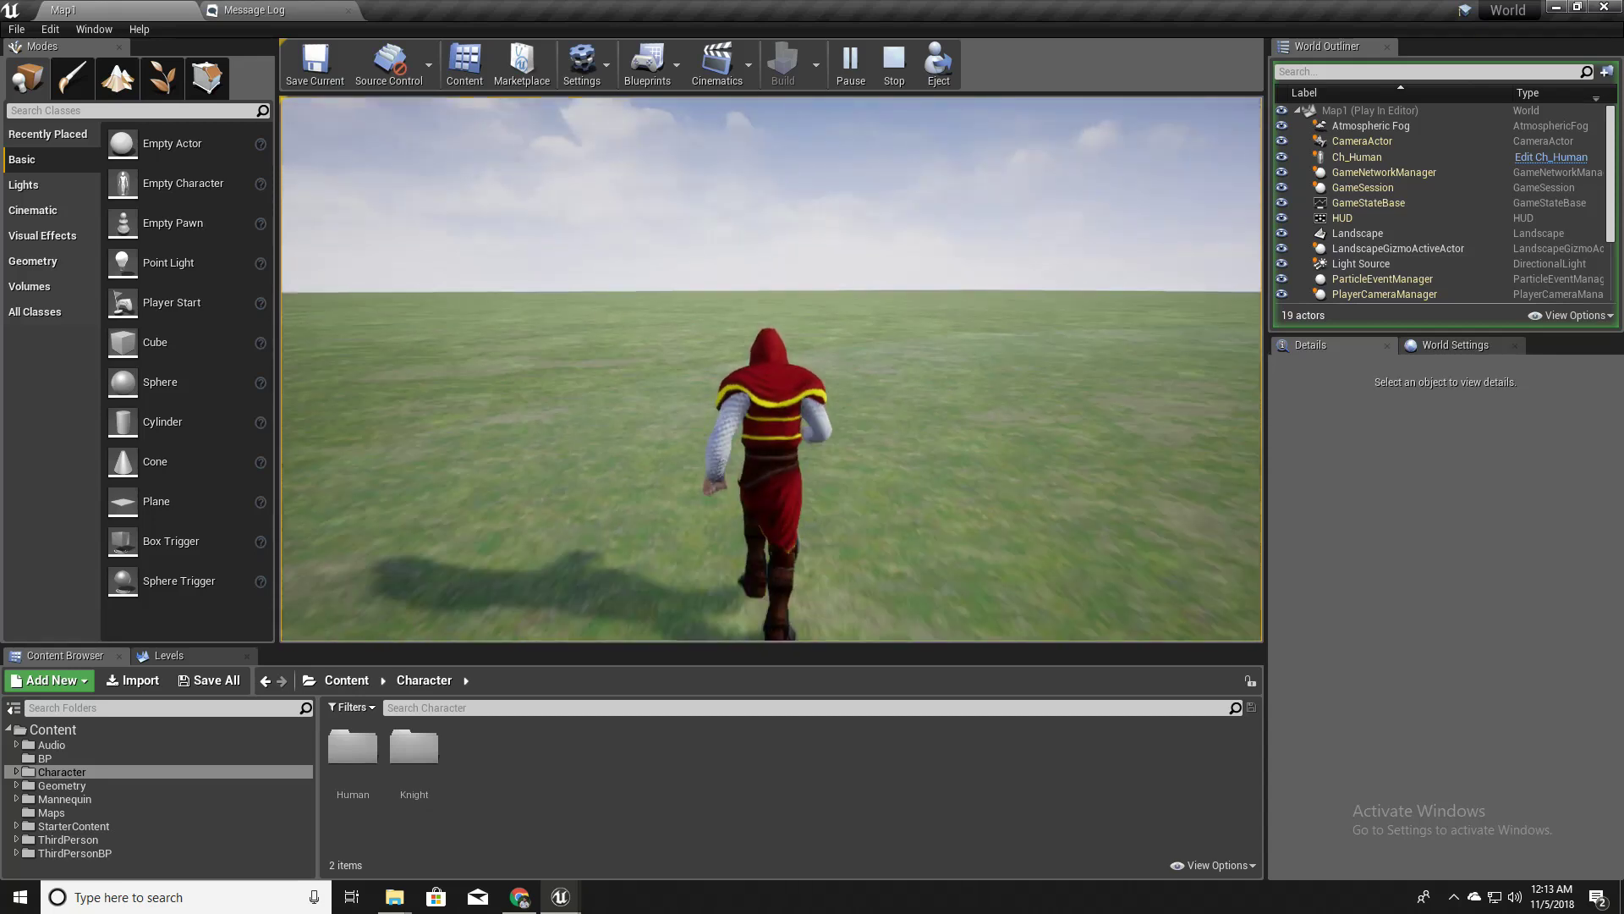
{"action": "key", "text": "Escape"}
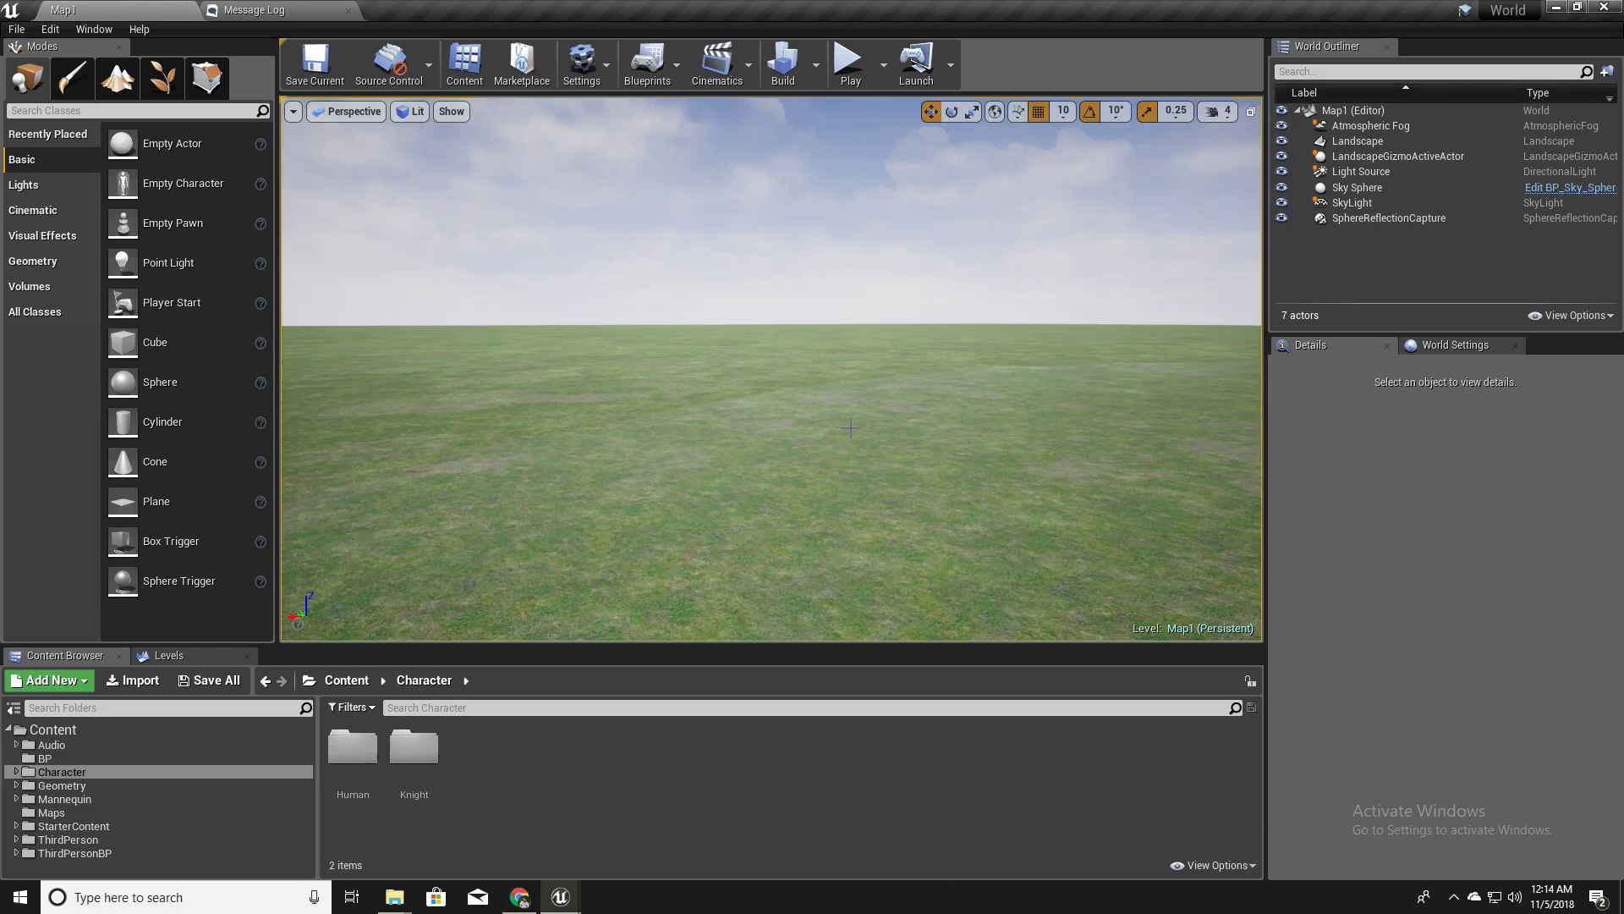
{"action": "mouse_move", "coordinate": [850, 428]}
{"action": "right_mouse_down"}
{"action": "mouse_move", "coordinate": [850, 464]}
{"action": "mouse_move", "coordinate": [824, 411]}
{"action": "right_mouse_up"}
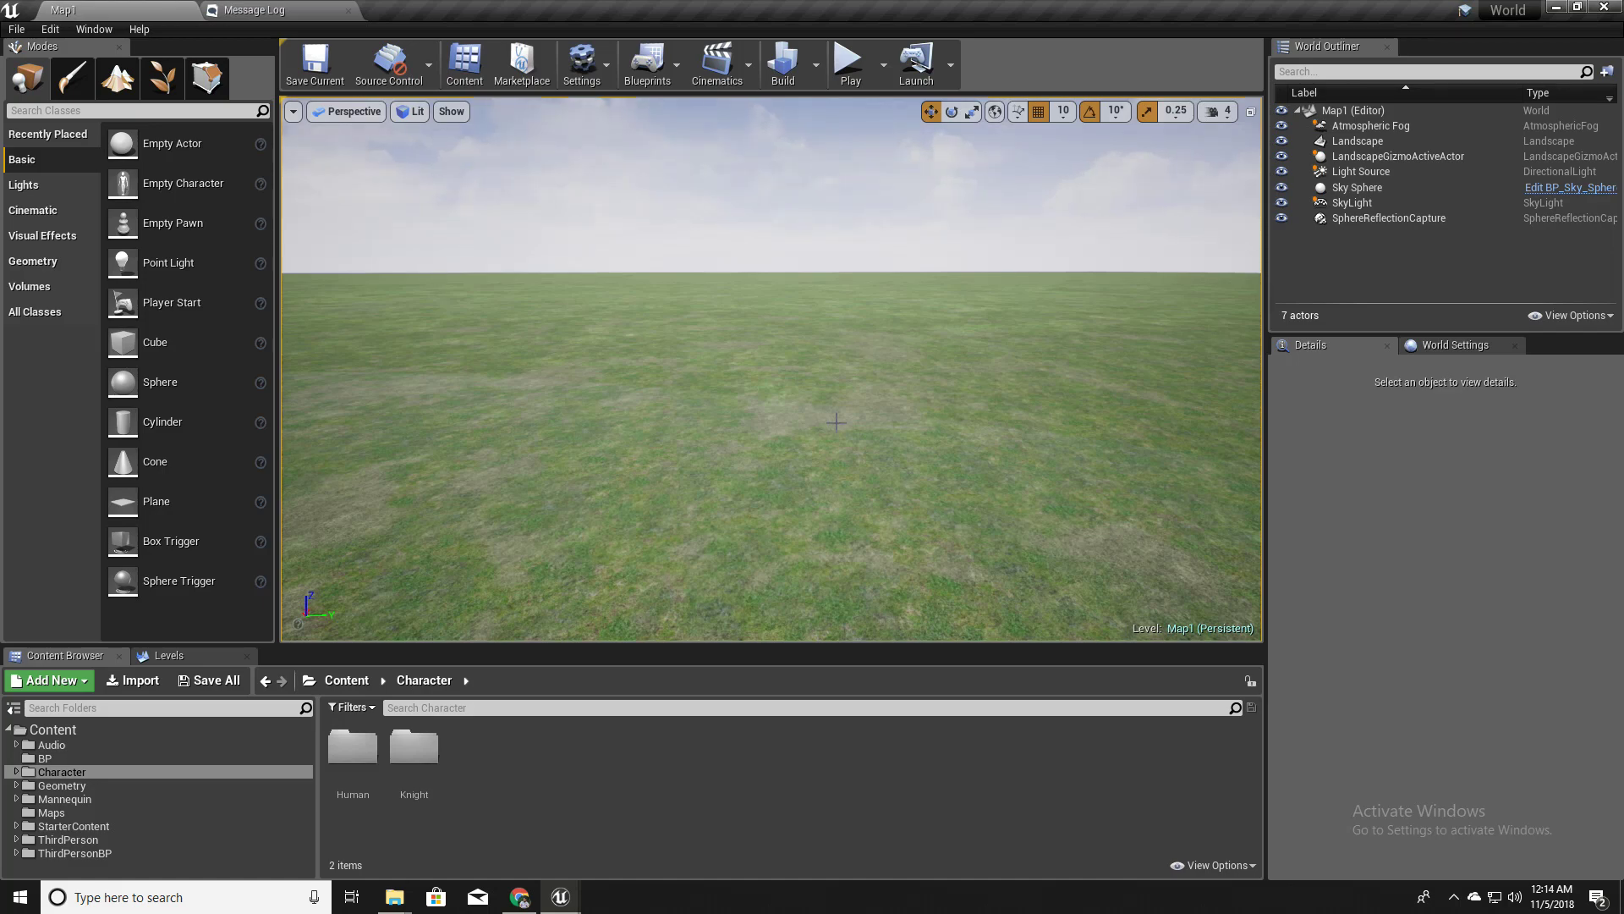
{"action": "right_click_drag", "start_coordinate": [836, 423], "coordinate": [828, 423]}
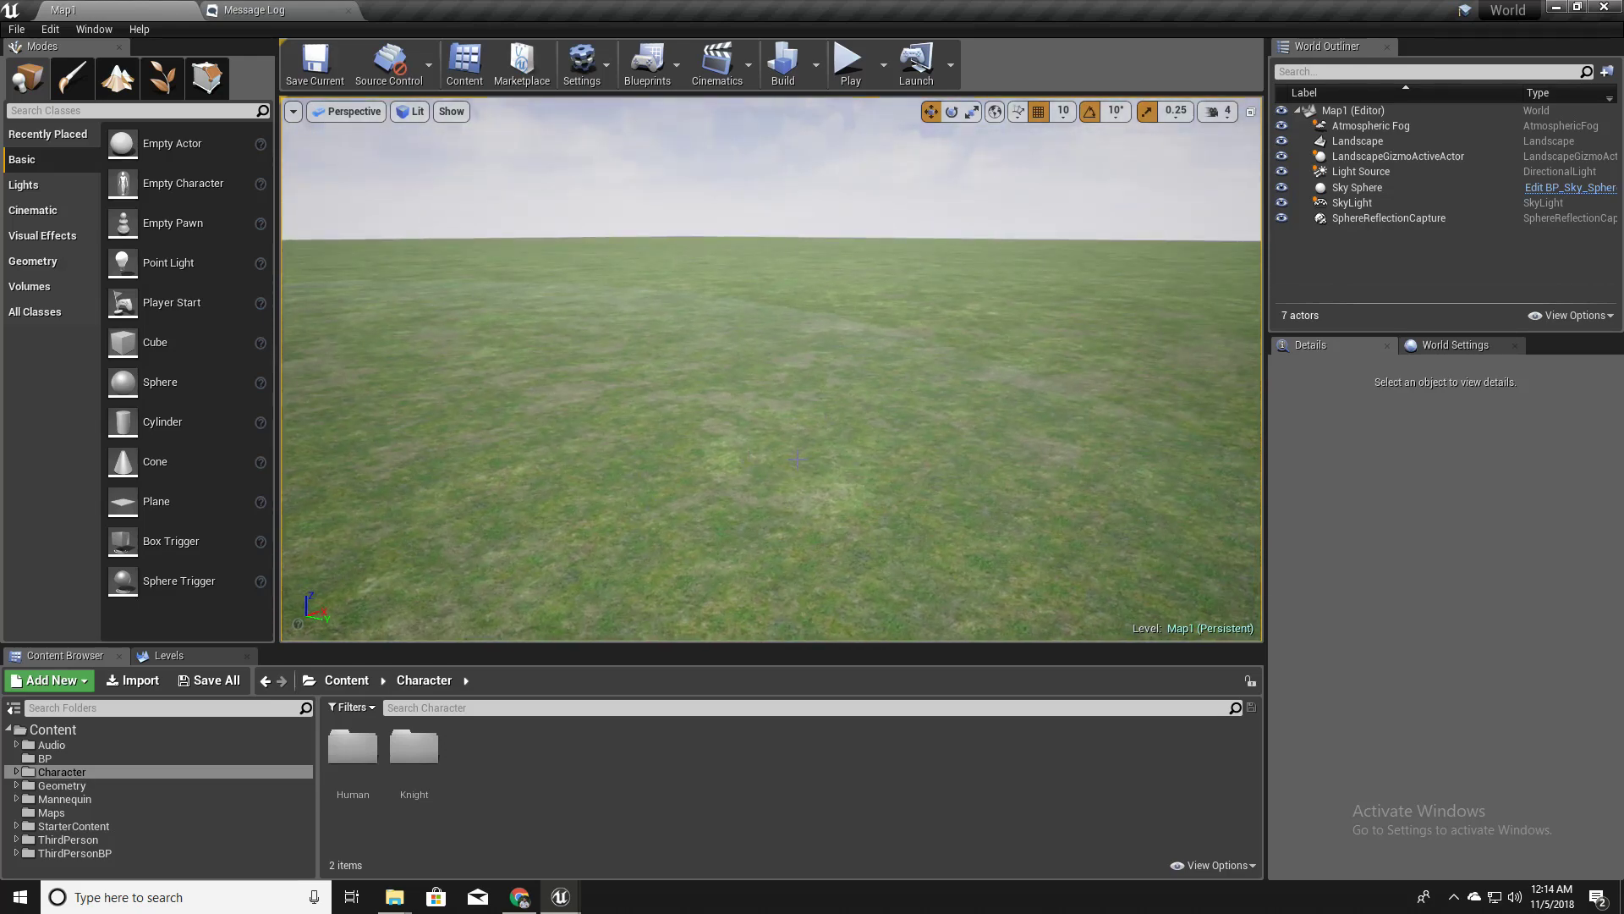
{"action": "scroll", "coordinate": [796, 522], "scroll_direction": "up", "scroll_amount": 5}
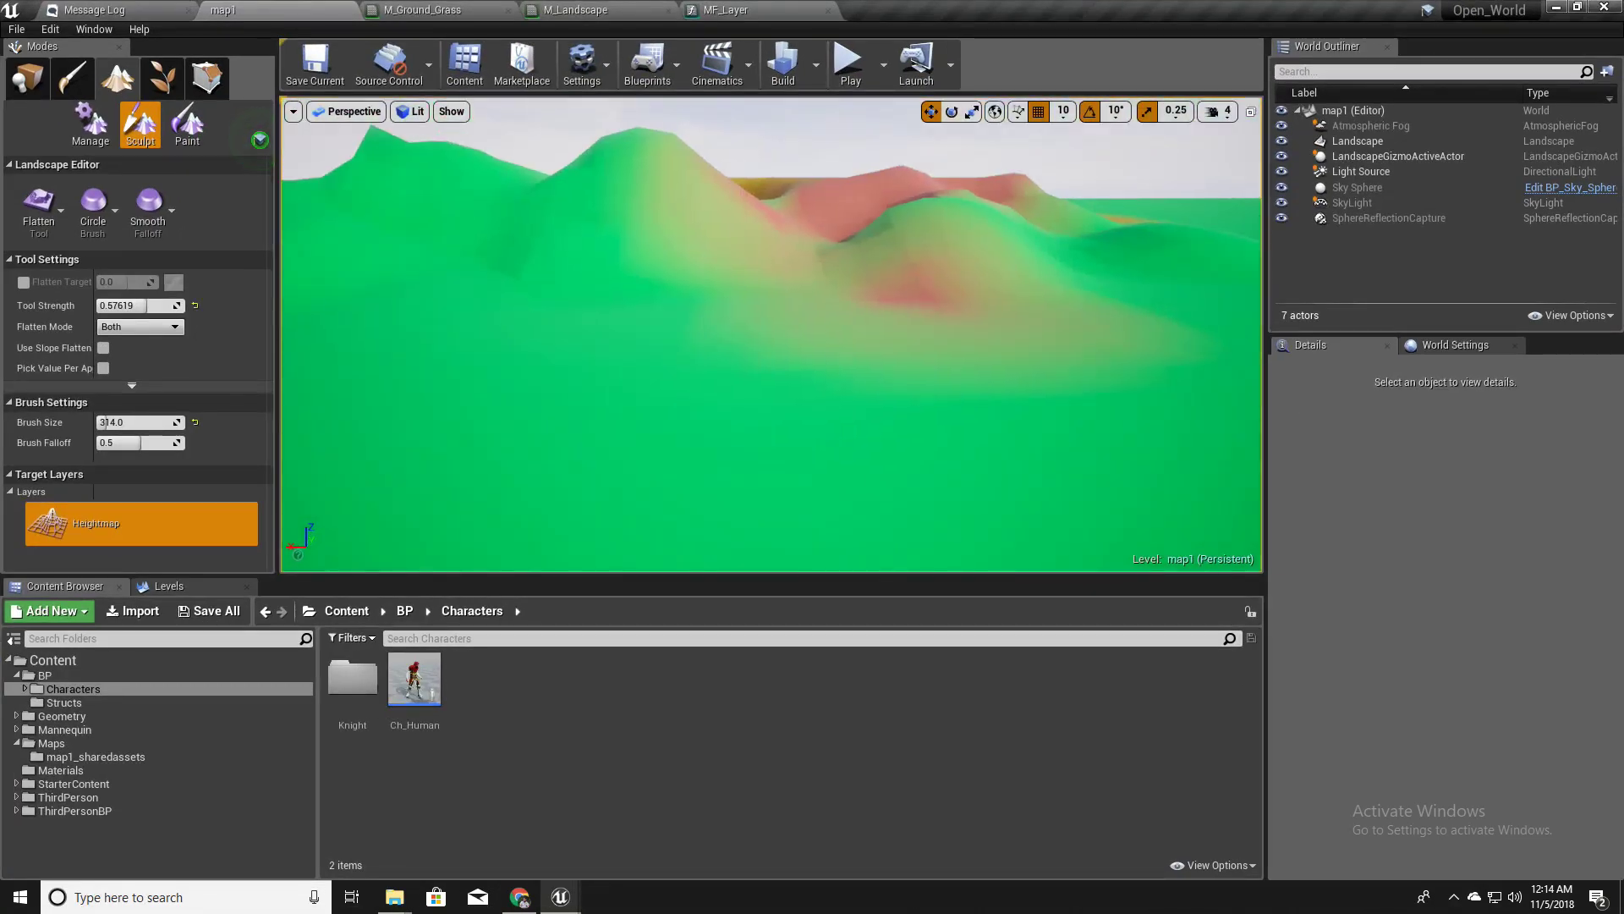
Paint a patch of landscape layer L2 onto the green ground in front of the hills
{"action": "mouse_move", "coordinate": [772, 335]}
{"action": "right_mouse_down"}
{"action": "mouse_move", "coordinate": [973, 292]}
{"action": "mouse_move", "coordinate": [998, 309]}
{"action": "mouse_move", "coordinate": [1006, 283]}
{"action": "right_mouse_up"}
{"action": "right_click_drag", "start_coordinate": [473, 397], "coordinate": [461, 474]}
{"action": "left_click", "coordinate": [191, 142]}
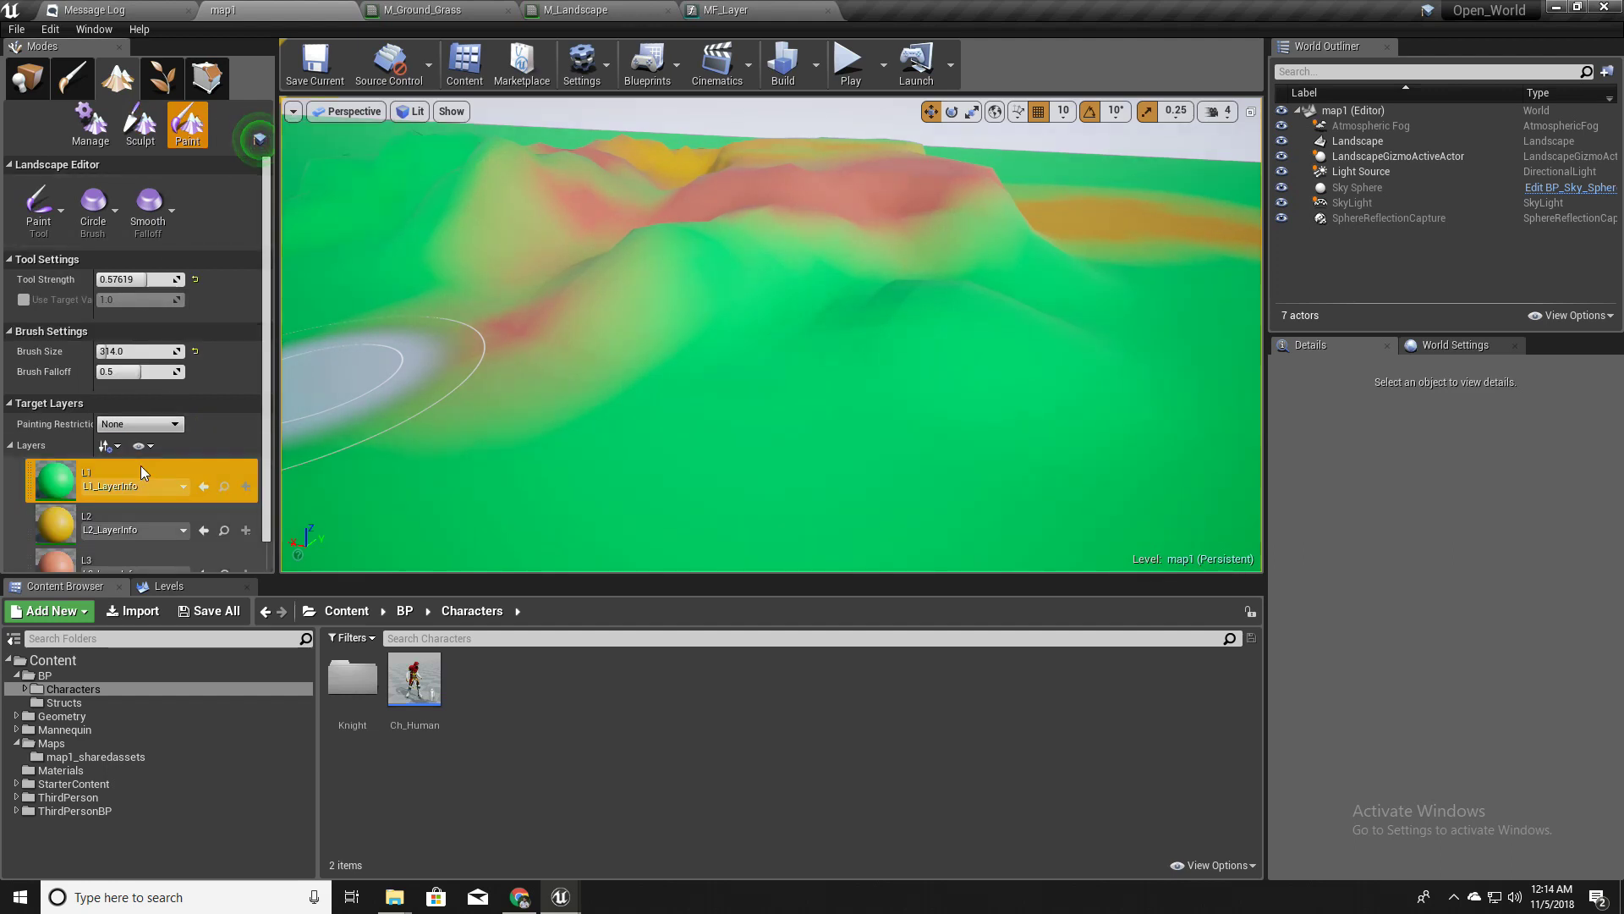
{"action": "scroll", "coordinate": [144, 467], "scroll_direction": "down", "scroll_amount": 1}
{"action": "left_click", "coordinate": [226, 501]}
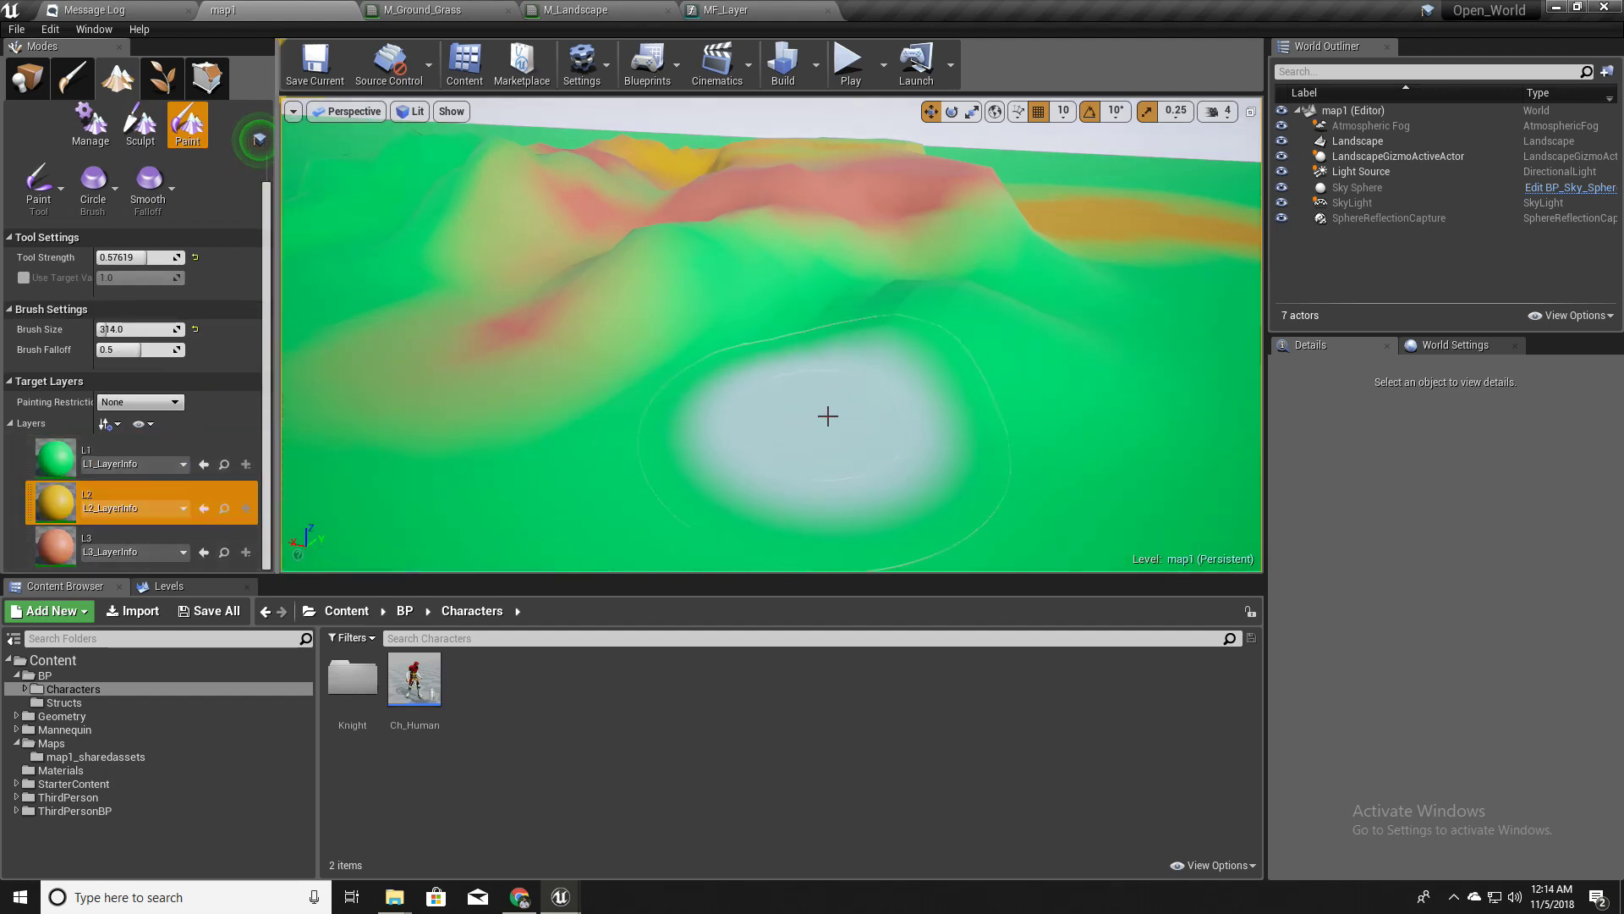
{"action": "mouse_move", "coordinate": [826, 414]}
{"action": "left_mouse_down"}
{"action": "mouse_move", "coordinate": [762, 464]}
{"action": "mouse_move", "coordinate": [783, 402]}
{"action": "left_mouse_up"}
{"action": "mouse_move", "coordinate": [784, 403]}
{"action": "right_mouse_down"}
{"action": "mouse_move", "coordinate": [872, 423]}
{"action": "mouse_move", "coordinate": [453, 423]}
{"action": "right_mouse_up"}
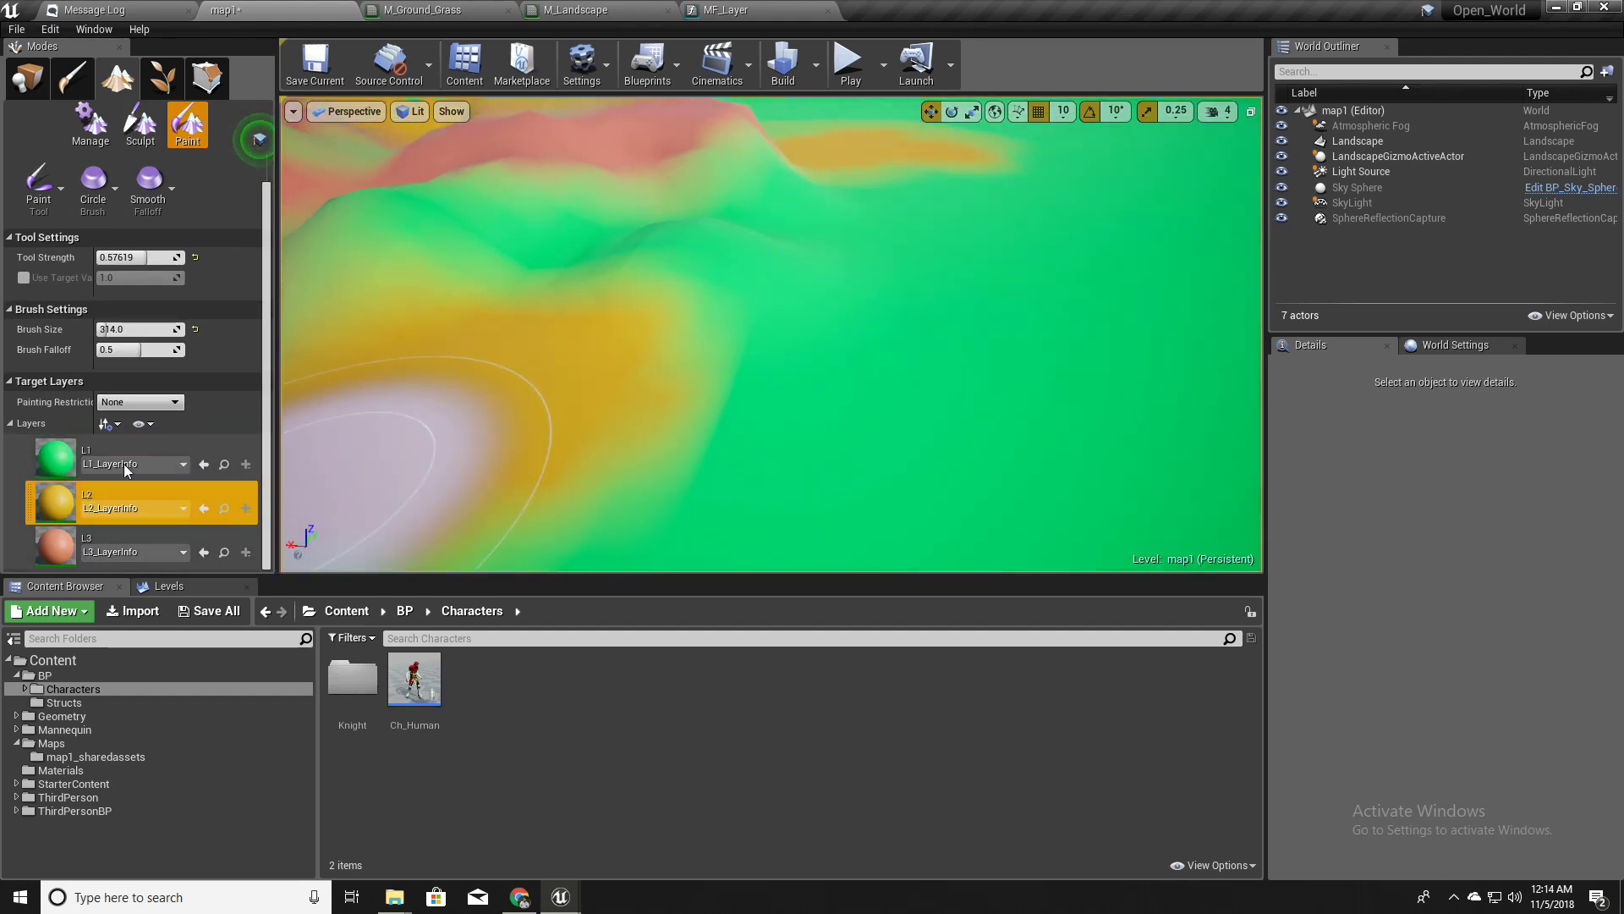
Paint a patch of layer L3 beside the yellow area, and paint over part of the ground with layer L1
{"action": "left_click", "coordinate": [119, 535]}
{"action": "mouse_move", "coordinate": [1002, 353]}
{"action": "left_mouse_down"}
{"action": "mouse_move", "coordinate": [914, 330]}
{"action": "mouse_move", "coordinate": [968, 283]}
{"action": "mouse_move", "coordinate": [812, 363]}
{"action": "mouse_move", "coordinate": [804, 389]}
{"action": "left_mouse_up"}
{"action": "left_click", "coordinate": [129, 444]}
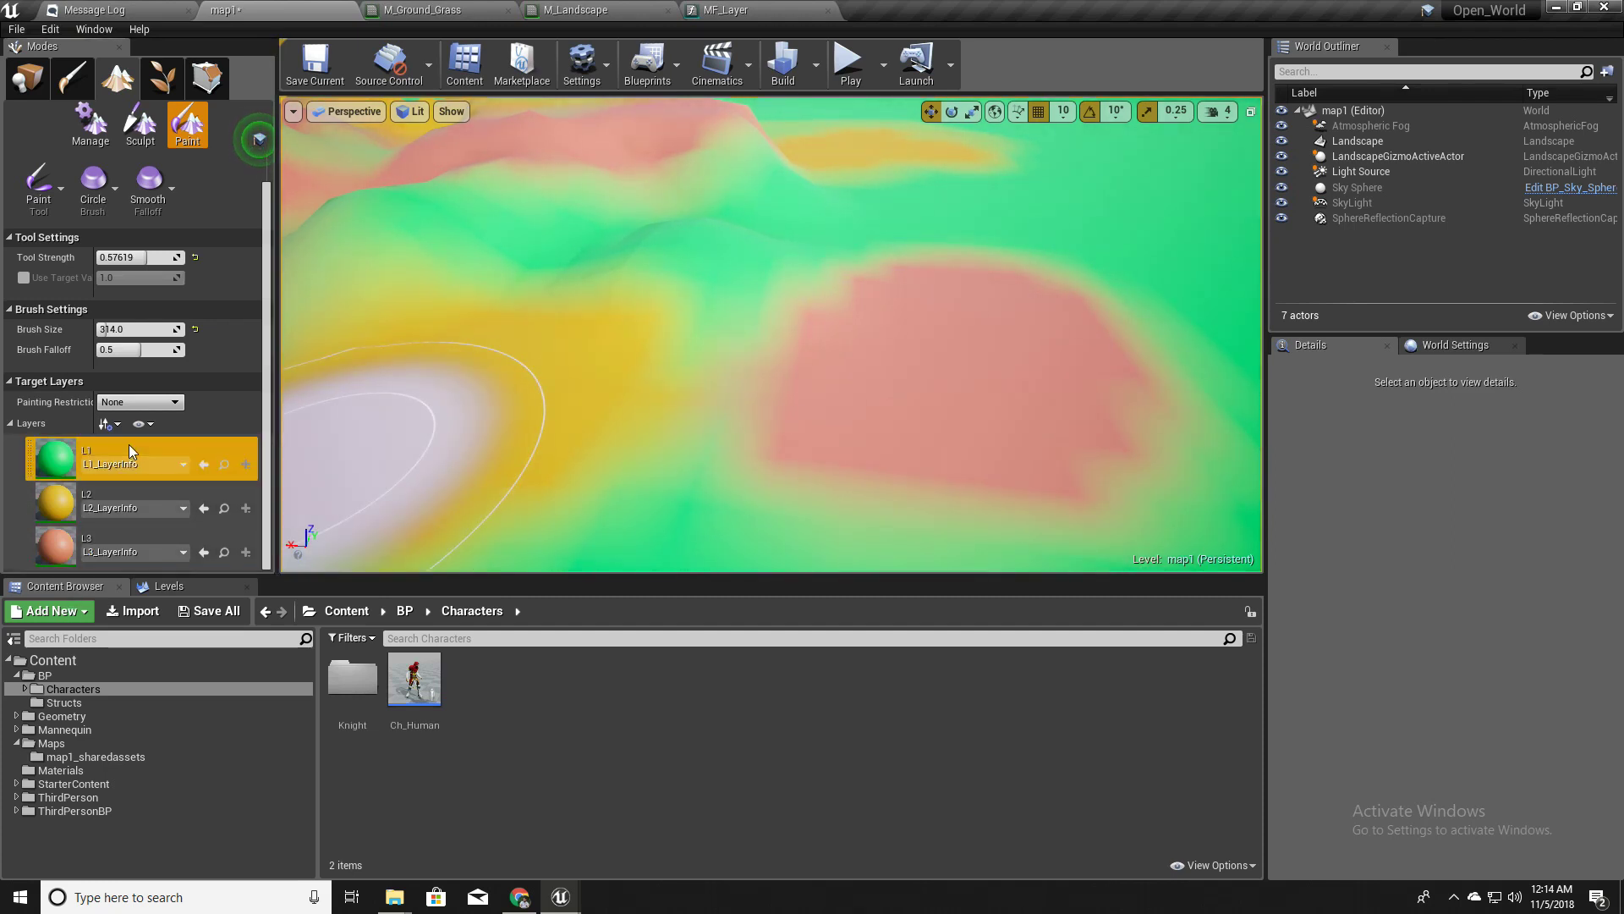
{"action": "mouse_move", "coordinate": [602, 406]}
{"action": "left_mouse_down"}
{"action": "mouse_move", "coordinate": [893, 348]}
{"action": "mouse_move", "coordinate": [812, 372]}
{"action": "left_mouse_up"}
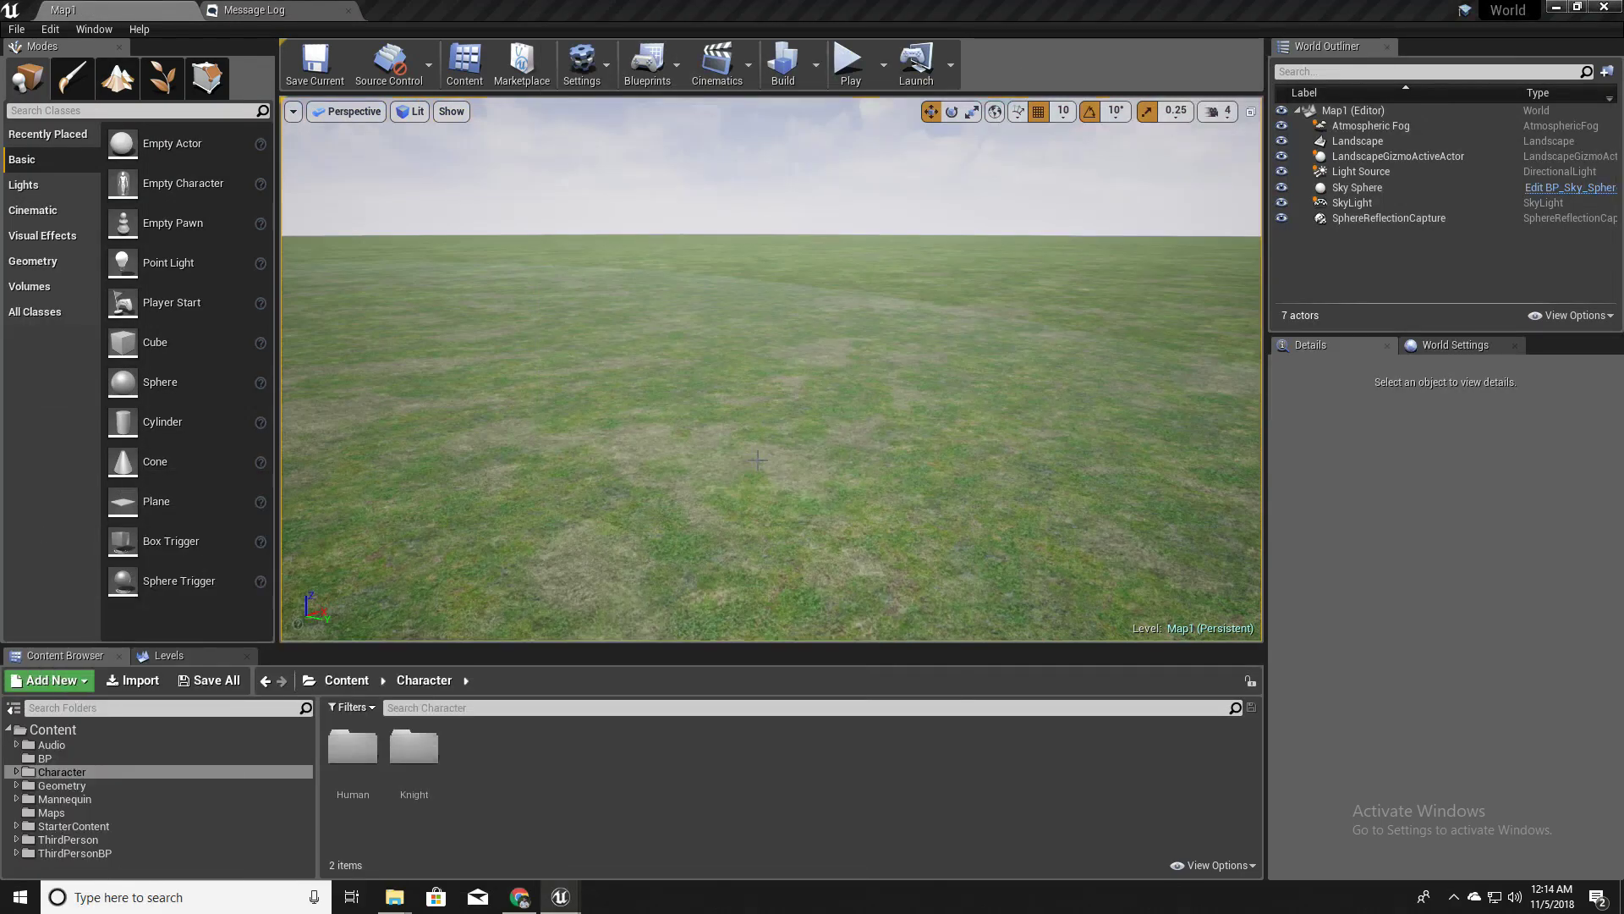
Select the landscape in Map1 and examine which landscape material it uses
{"action": "right_click_drag", "start_coordinate": [758, 460], "coordinate": [759, 461]}
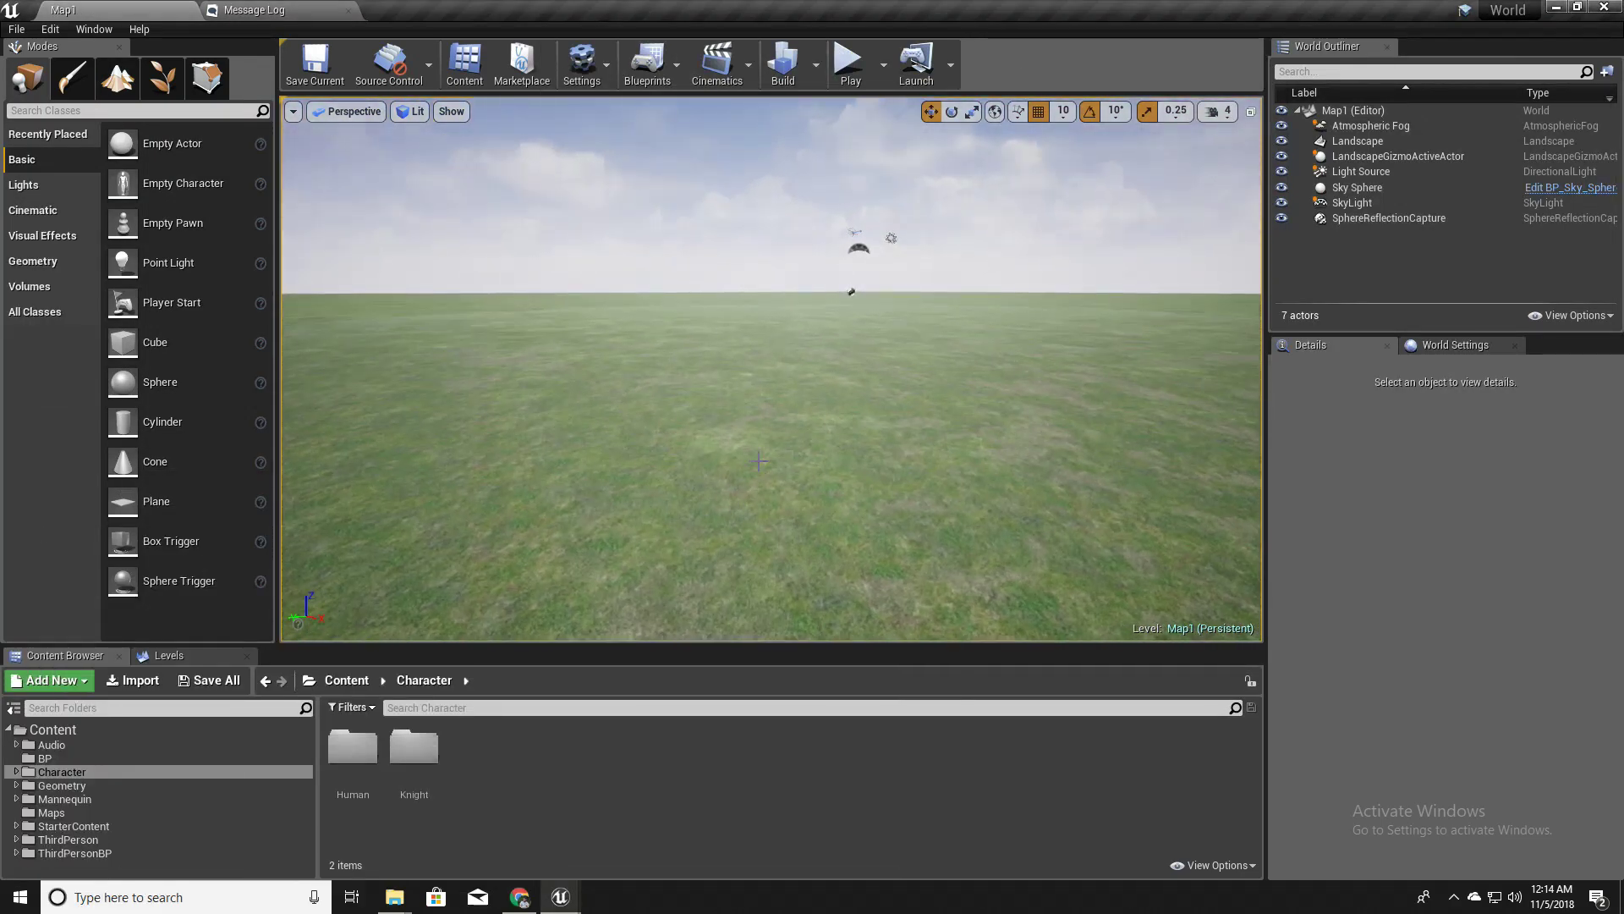
{"action": "left_click", "coordinate": [852, 292]}
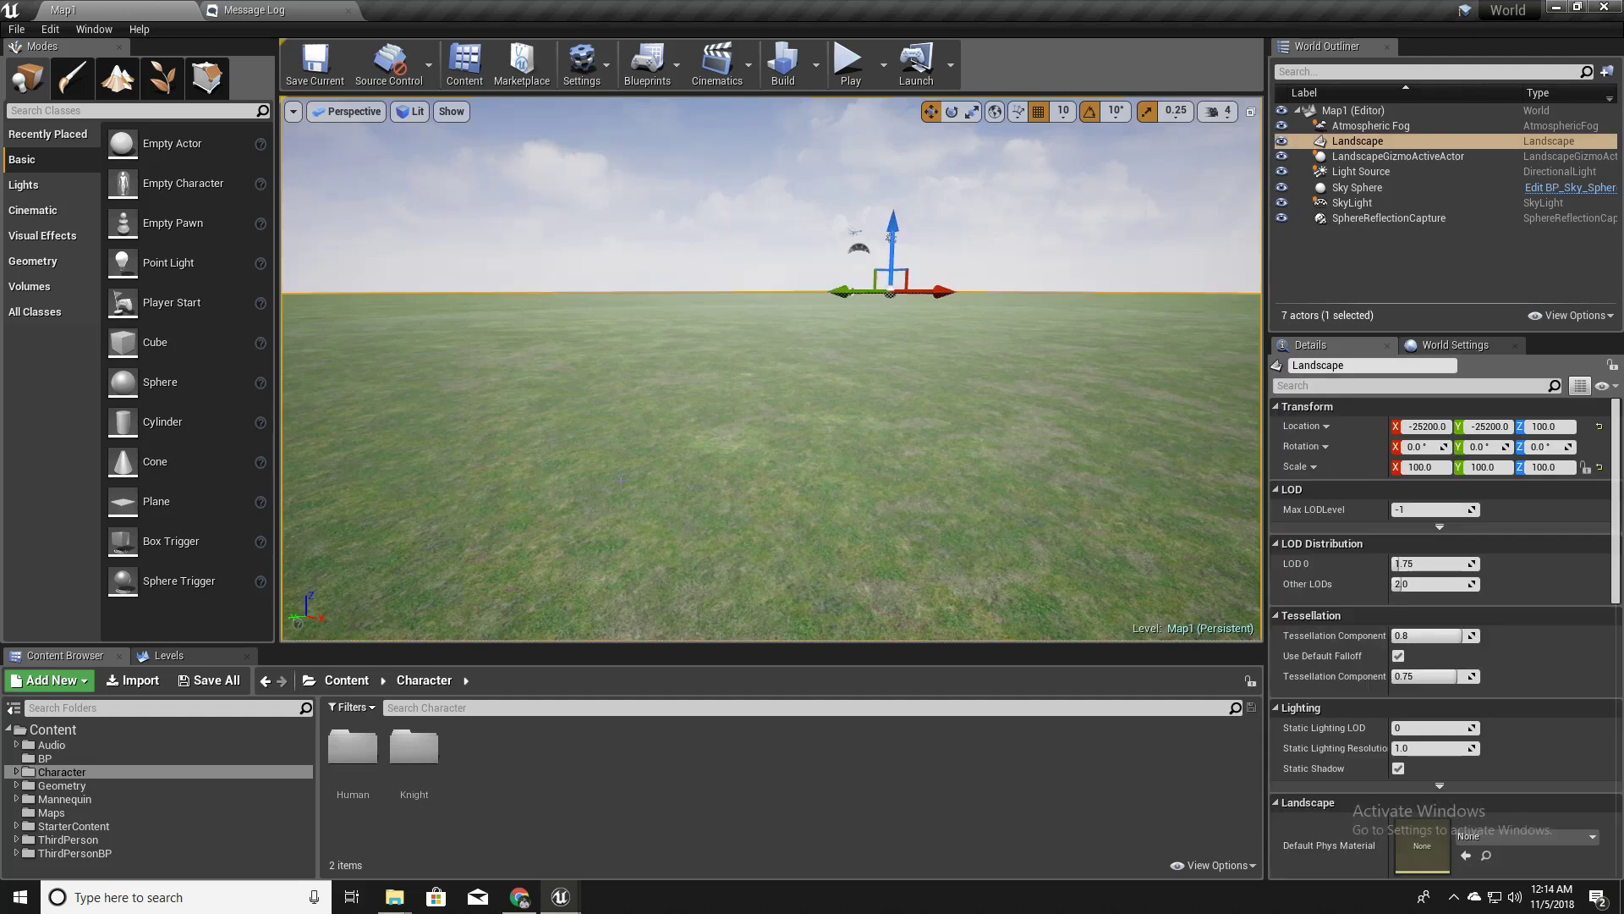
{"action": "scroll", "coordinate": [1470, 797], "scroll_direction": "down", "scroll_amount": 1}
{"action": "scroll", "coordinate": [1470, 797], "scroll_direction": "down", "scroll_amount": 3}
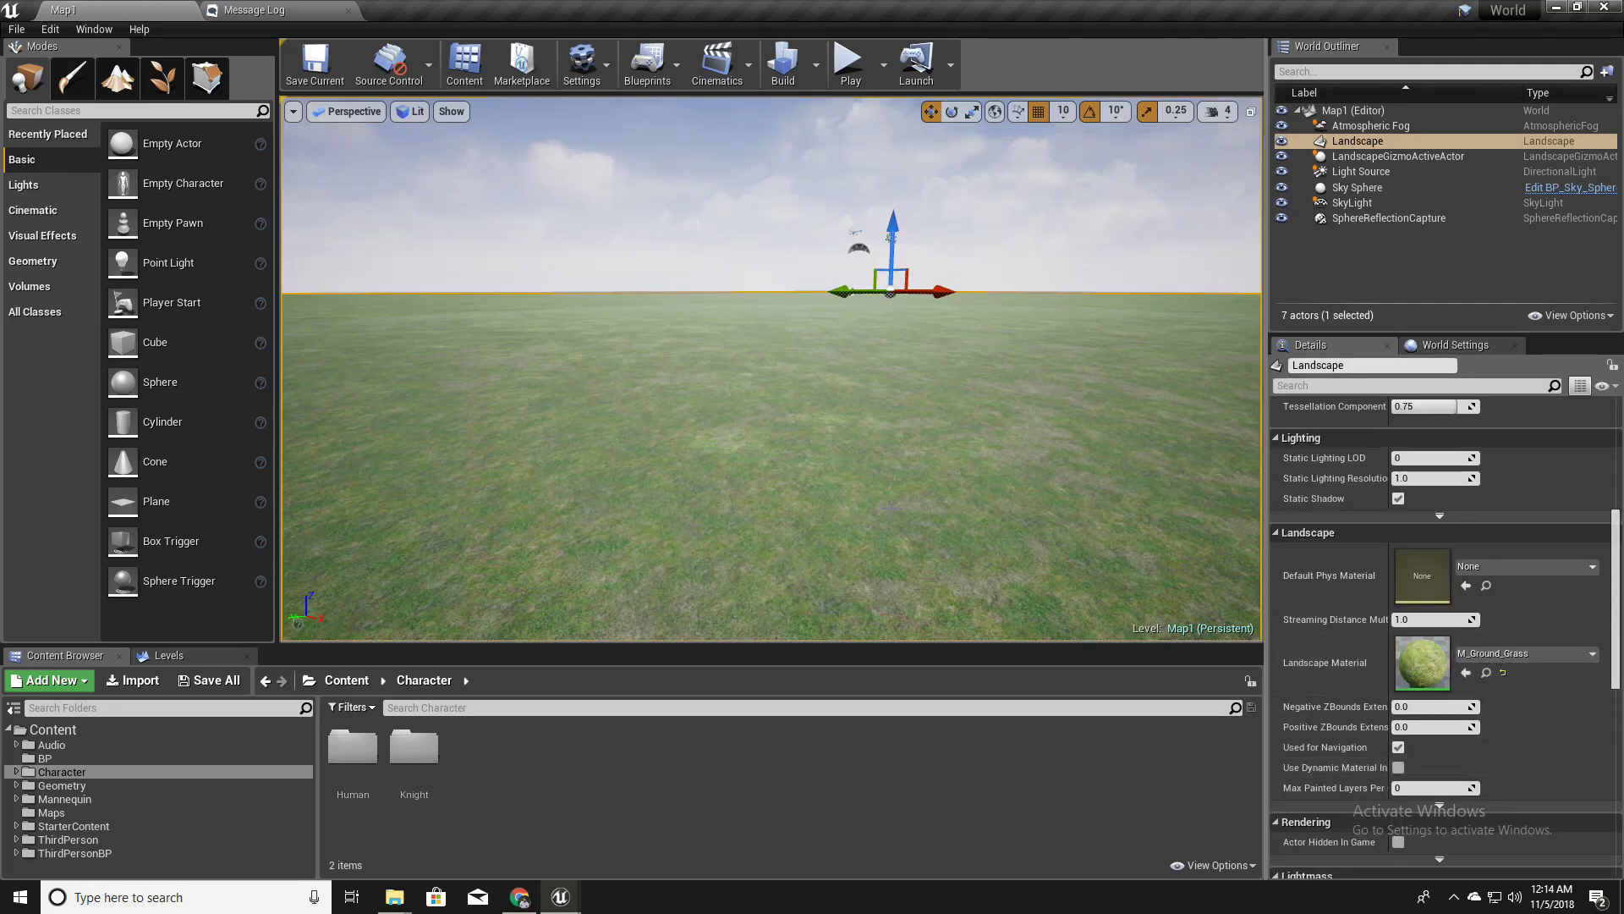
{"action": "right_click_drag", "start_coordinate": [948, 406], "coordinate": [848, 413]}
{"action": "key", "text": "w"}
{"action": "right_click_drag", "start_coordinate": [635, 406], "coordinate": [636, 446]}
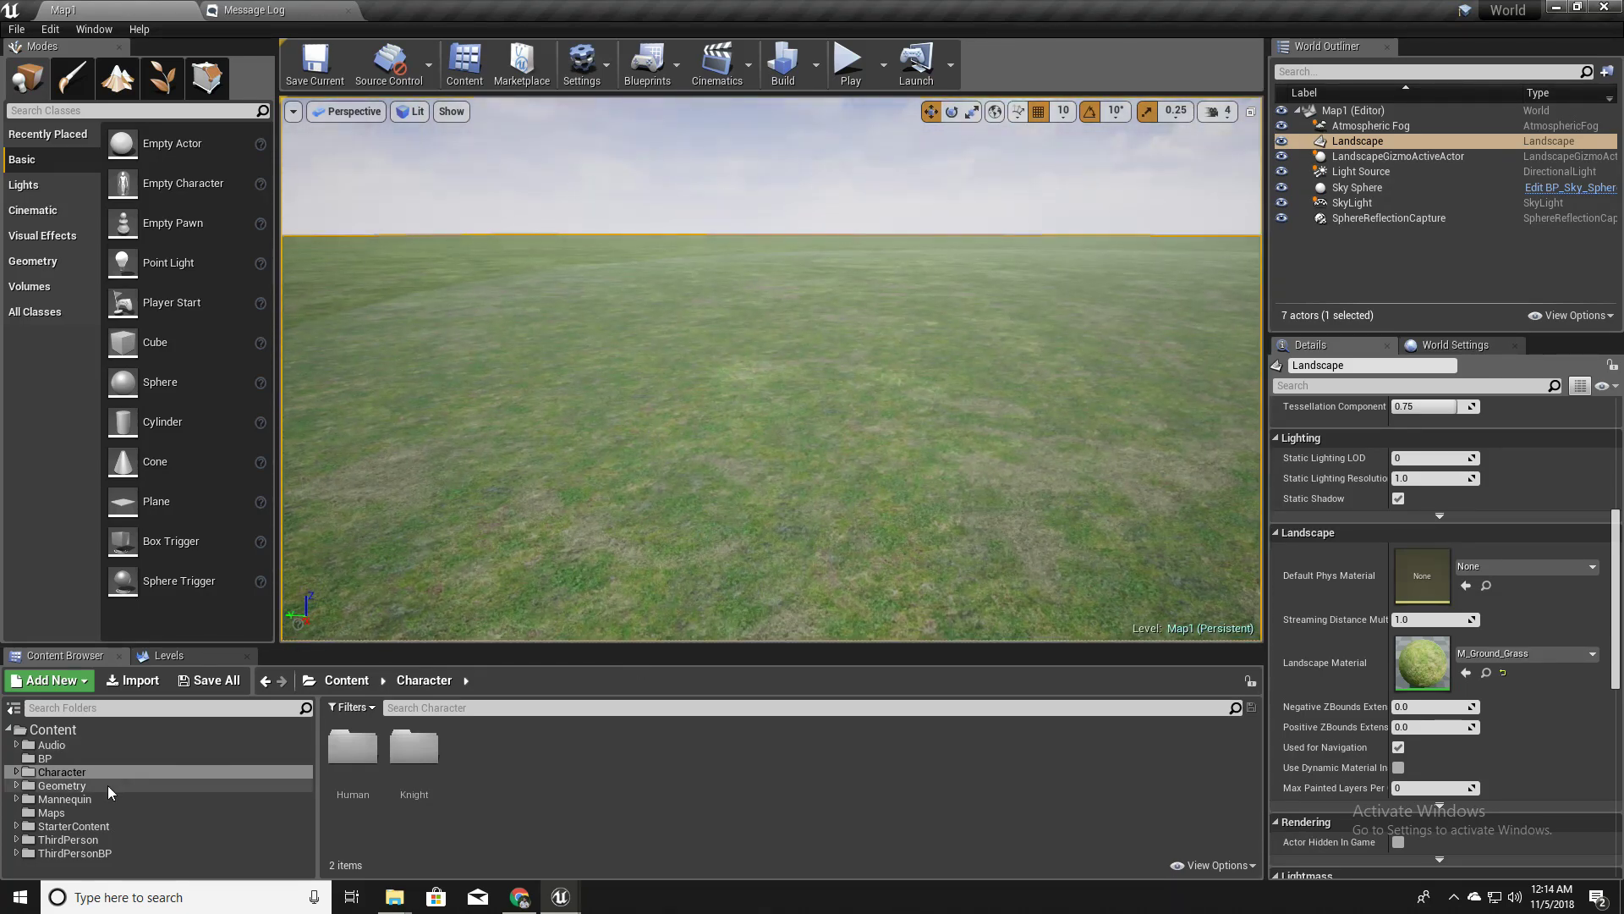
Create a folder named Materials in the Content root
{"action": "left_click", "coordinate": [54, 731]}
{"action": "right_click", "coordinate": [55, 731]}
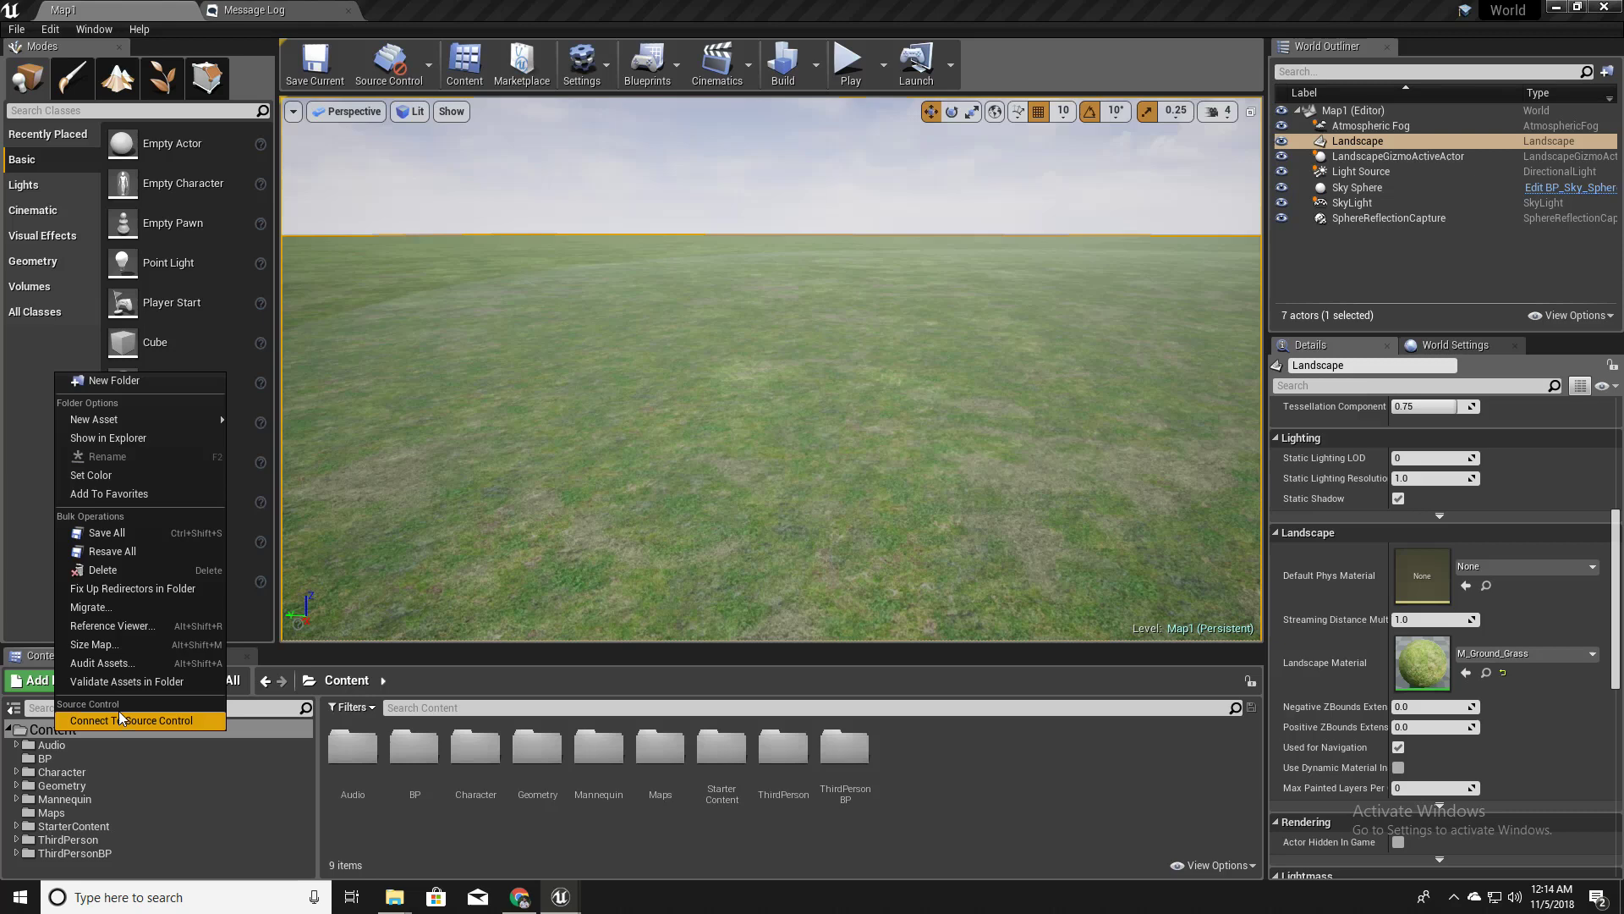
{"action": "left_click", "coordinate": [125, 384]}
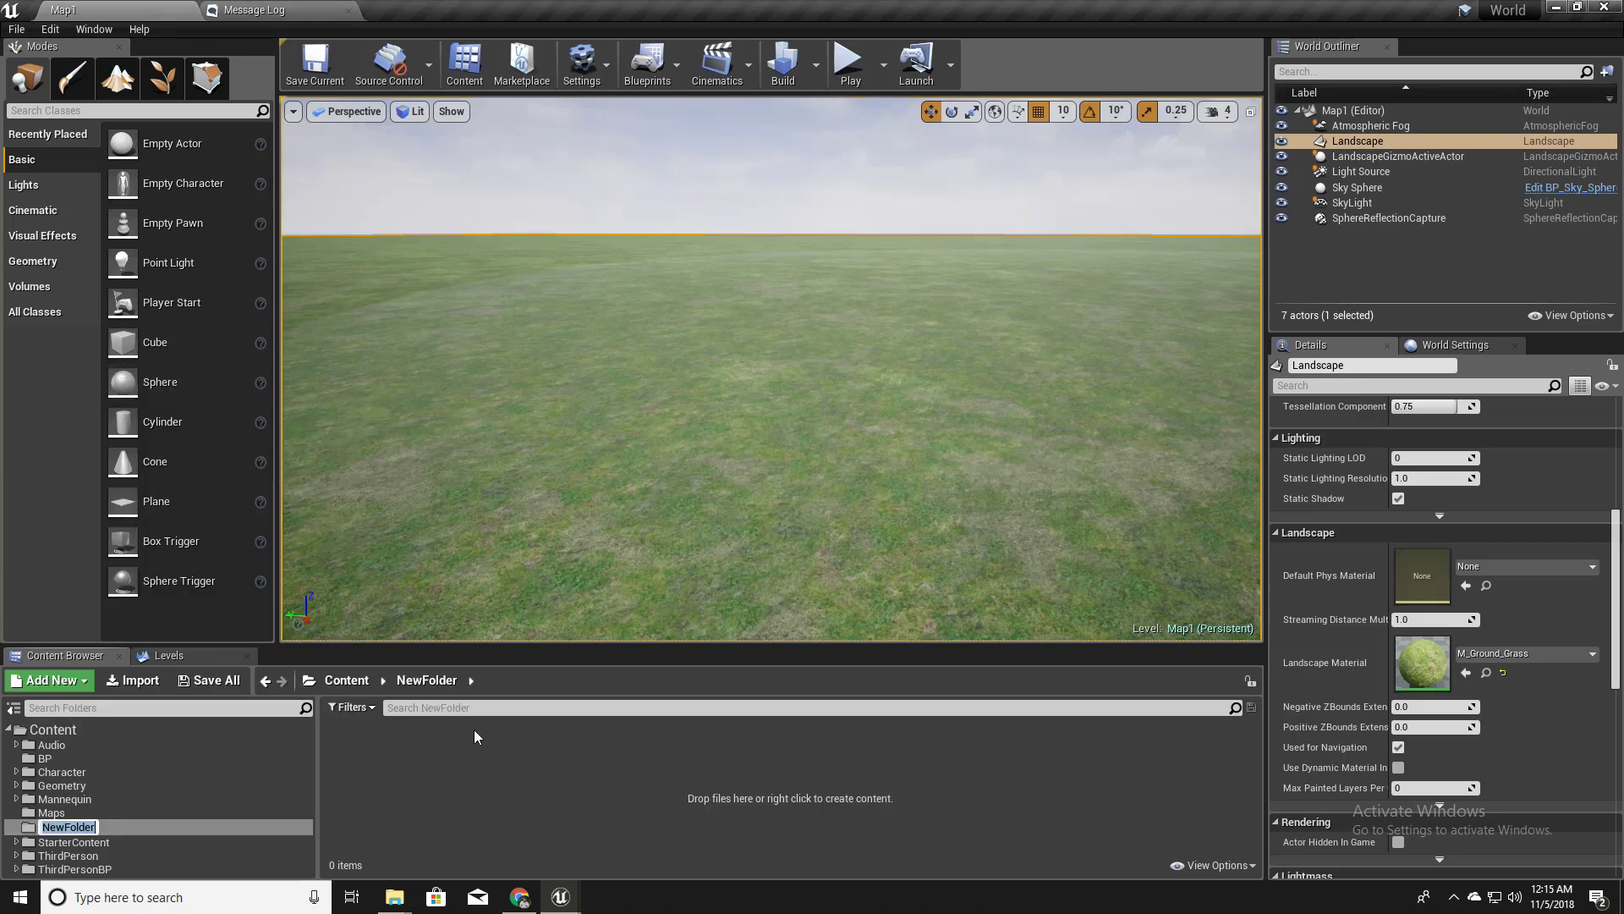
{"action": "type", "text": "Materials"}
{"action": "key", "text": "Return"}
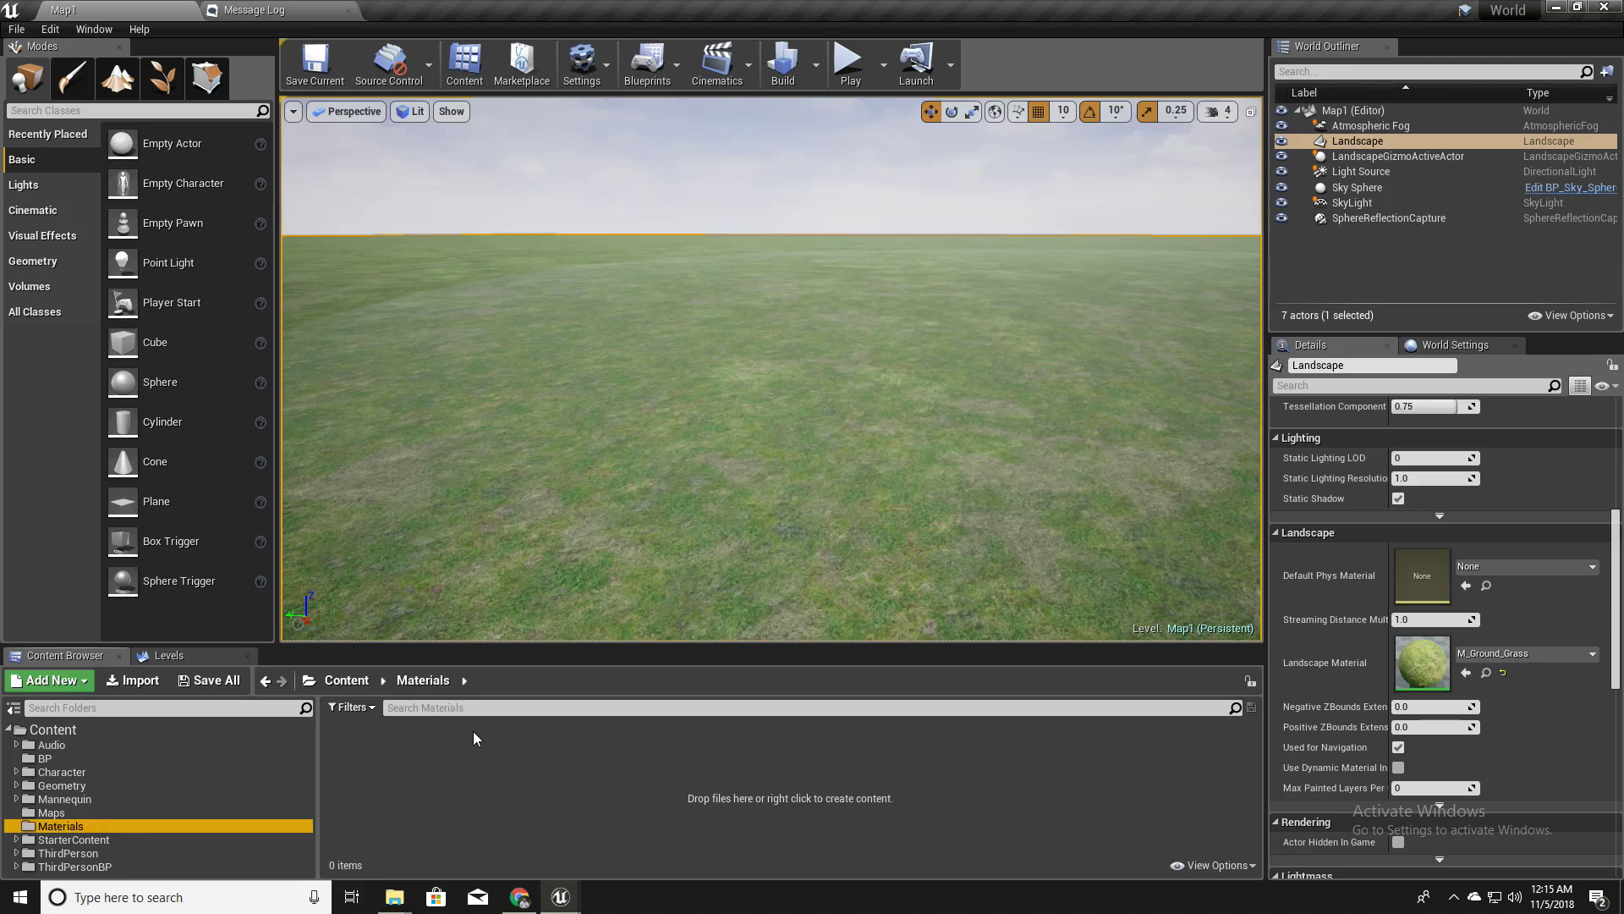
Create a material named M_Landscape in the Materials folder and open it in a docked material editor
{"action": "right_click", "coordinate": [483, 759]}
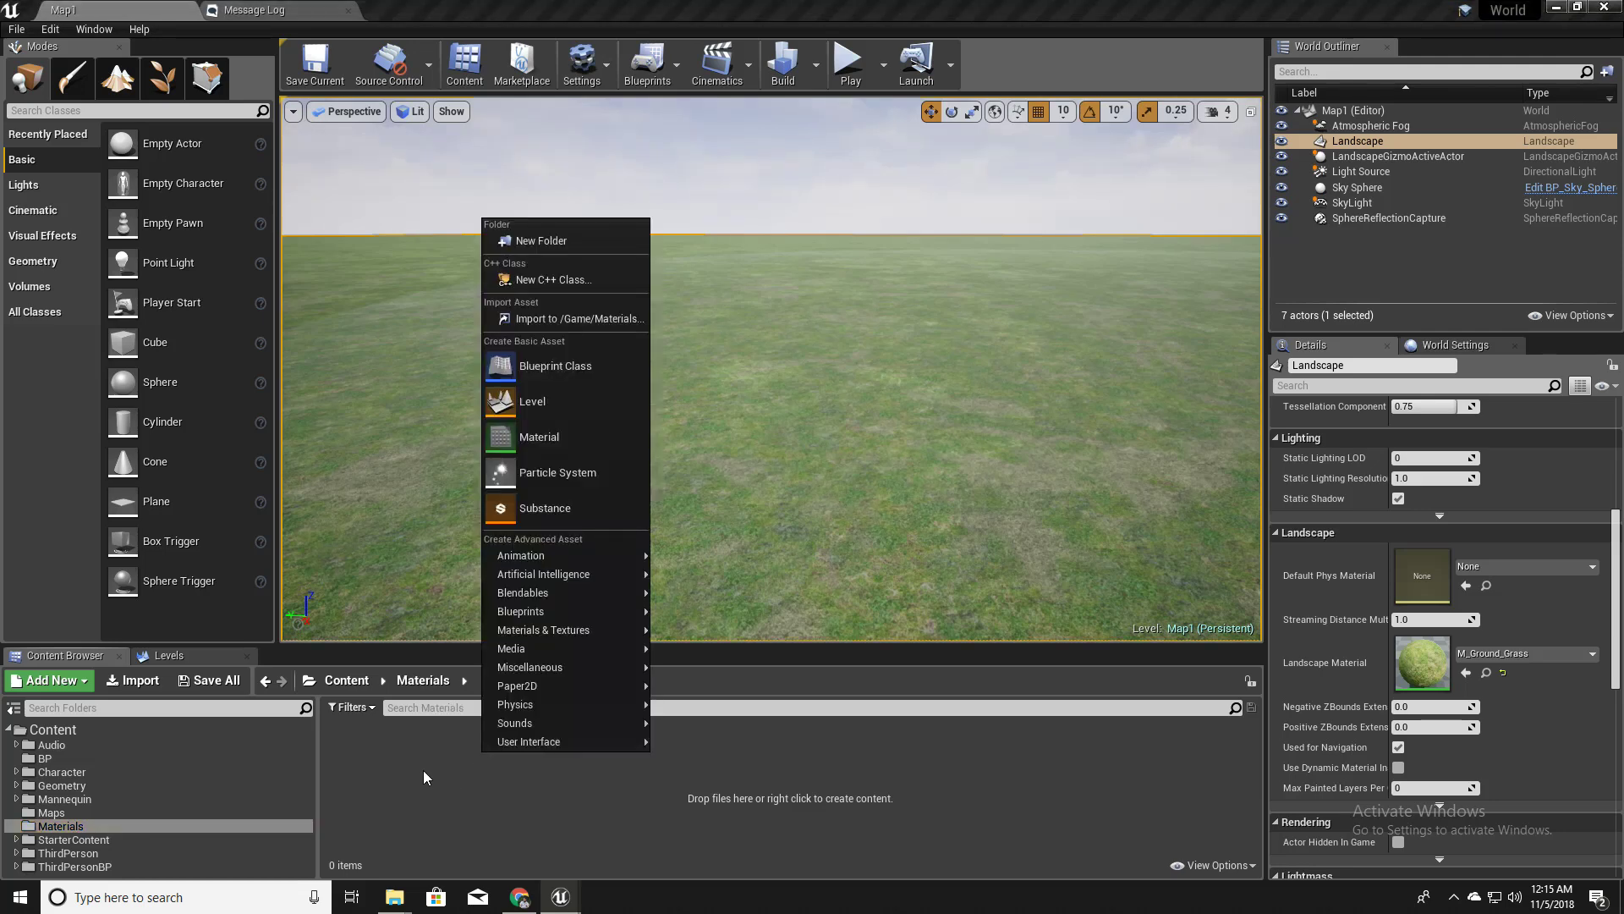
{"action": "left_click", "coordinate": [536, 436]}
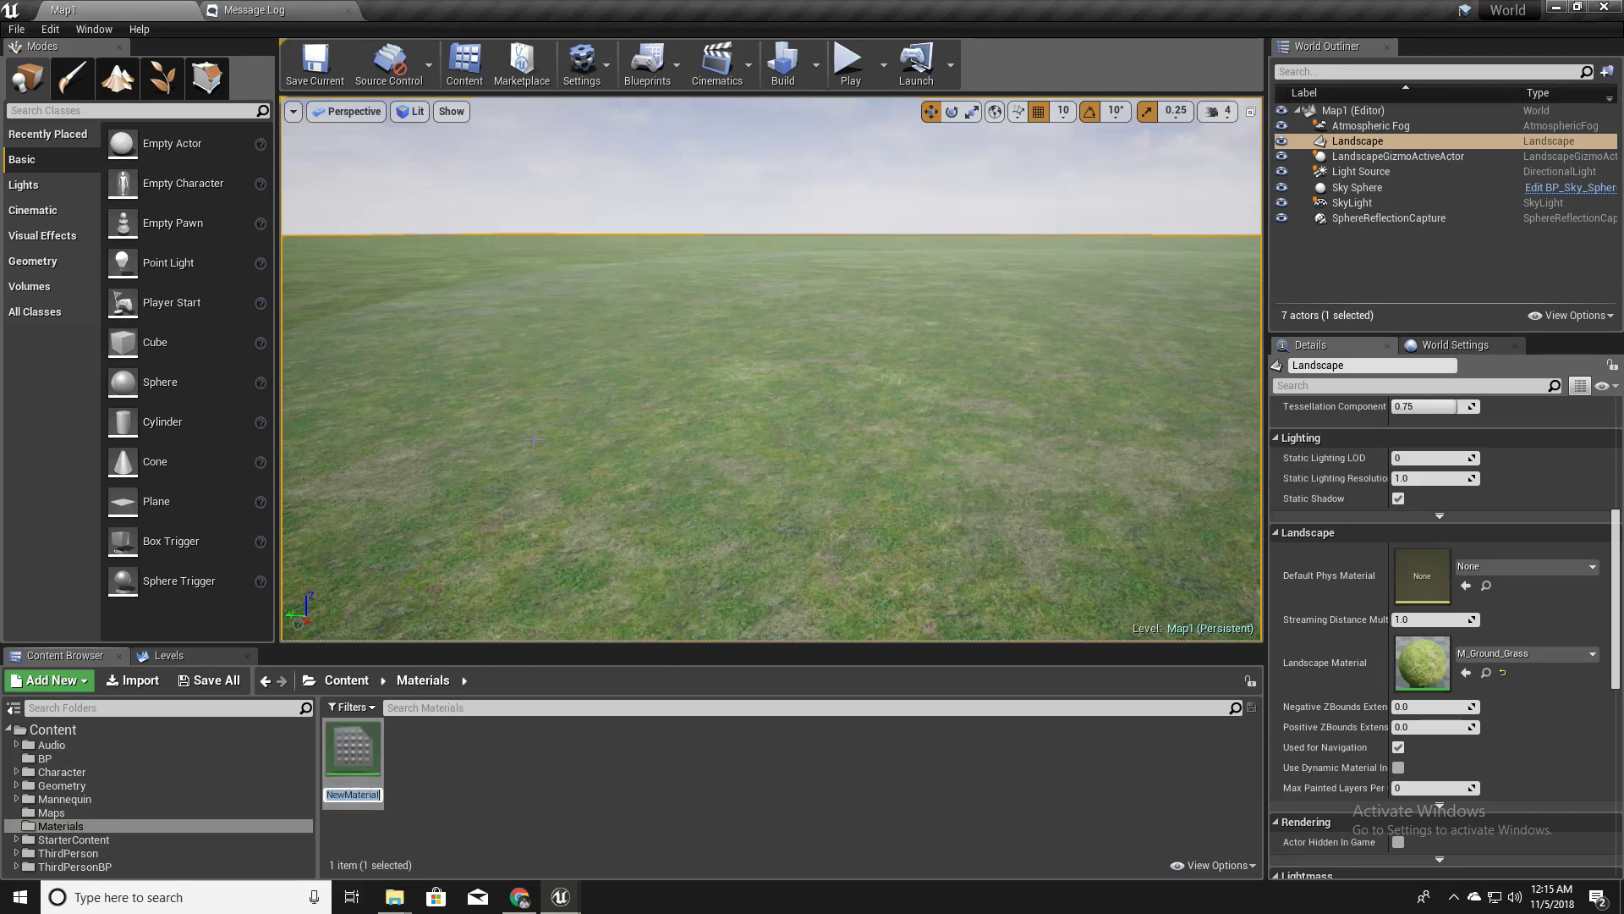
{"action": "type", "text": "M_Landscape"}
{"action": "key", "text": "Return"}
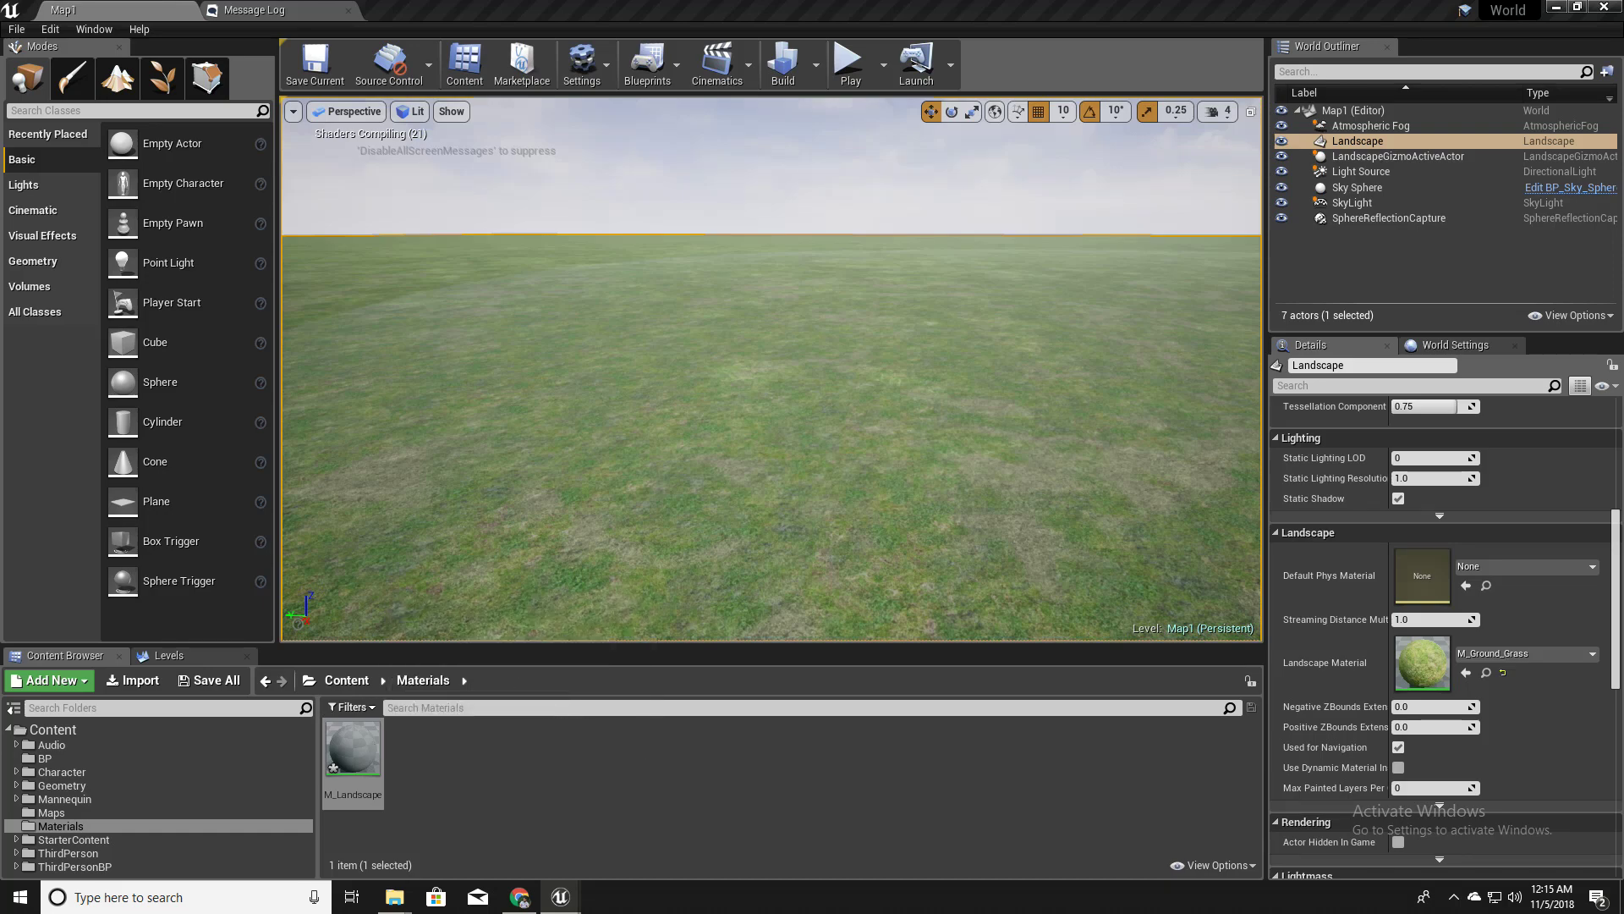
{"action": "left_click_drag", "start_coordinate": [855, 26], "coordinate": [731, 10]}
Promote the Base Color input of M_Landscape to a parameter and place its node well to the left of the material node
{"action": "right_click_drag", "start_coordinate": [653, 402], "coordinate": [888, 374]}
{"action": "scroll", "coordinate": [888, 374], "scroll_direction": "down", "scroll_amount": 4}
{"action": "scroll", "coordinate": [978, 316], "scroll_direction": "up", "scroll_amount": 3}
{"action": "right_click_drag", "start_coordinate": [778, 346], "coordinate": [987, 364]}
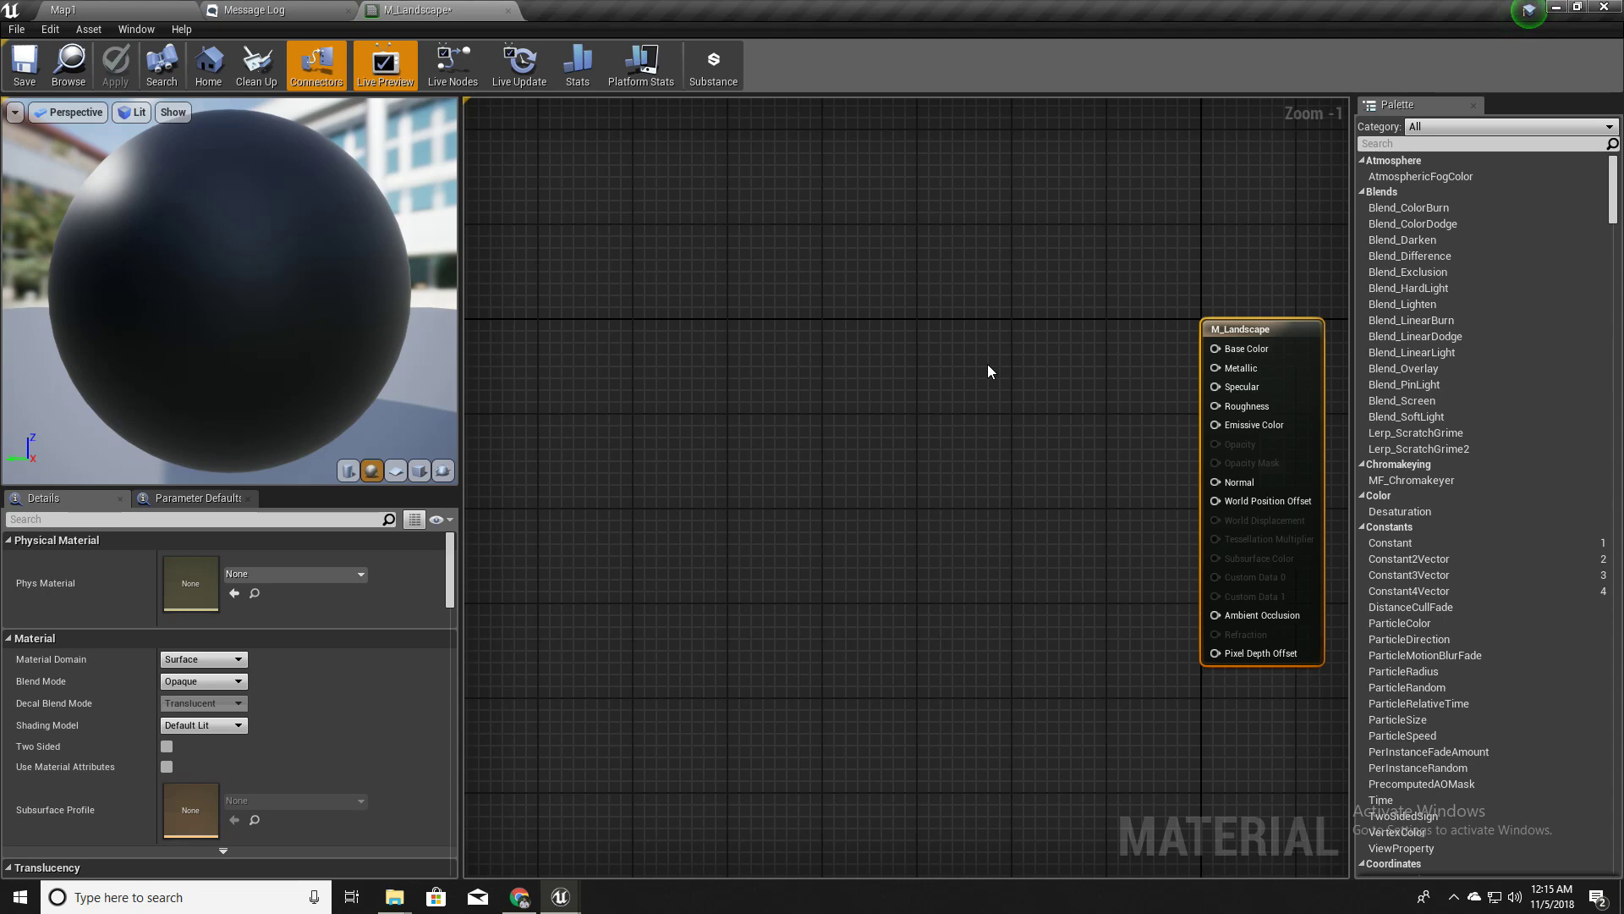
{"action": "right_click", "coordinate": [1220, 352]}
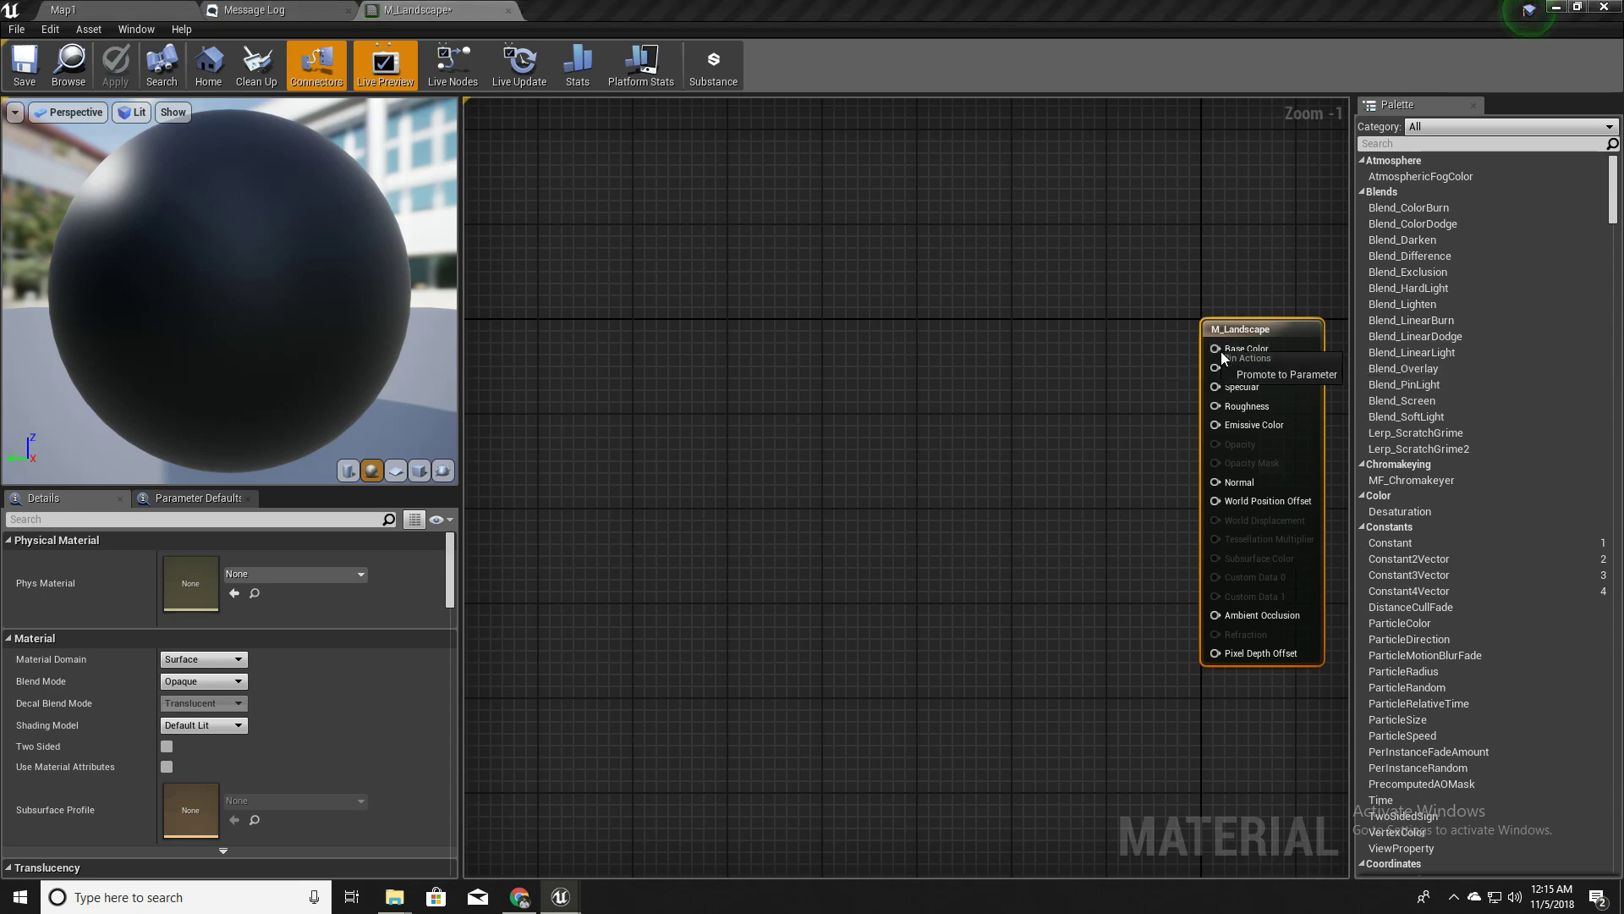
{"action": "left_click", "coordinate": [1267, 372]}
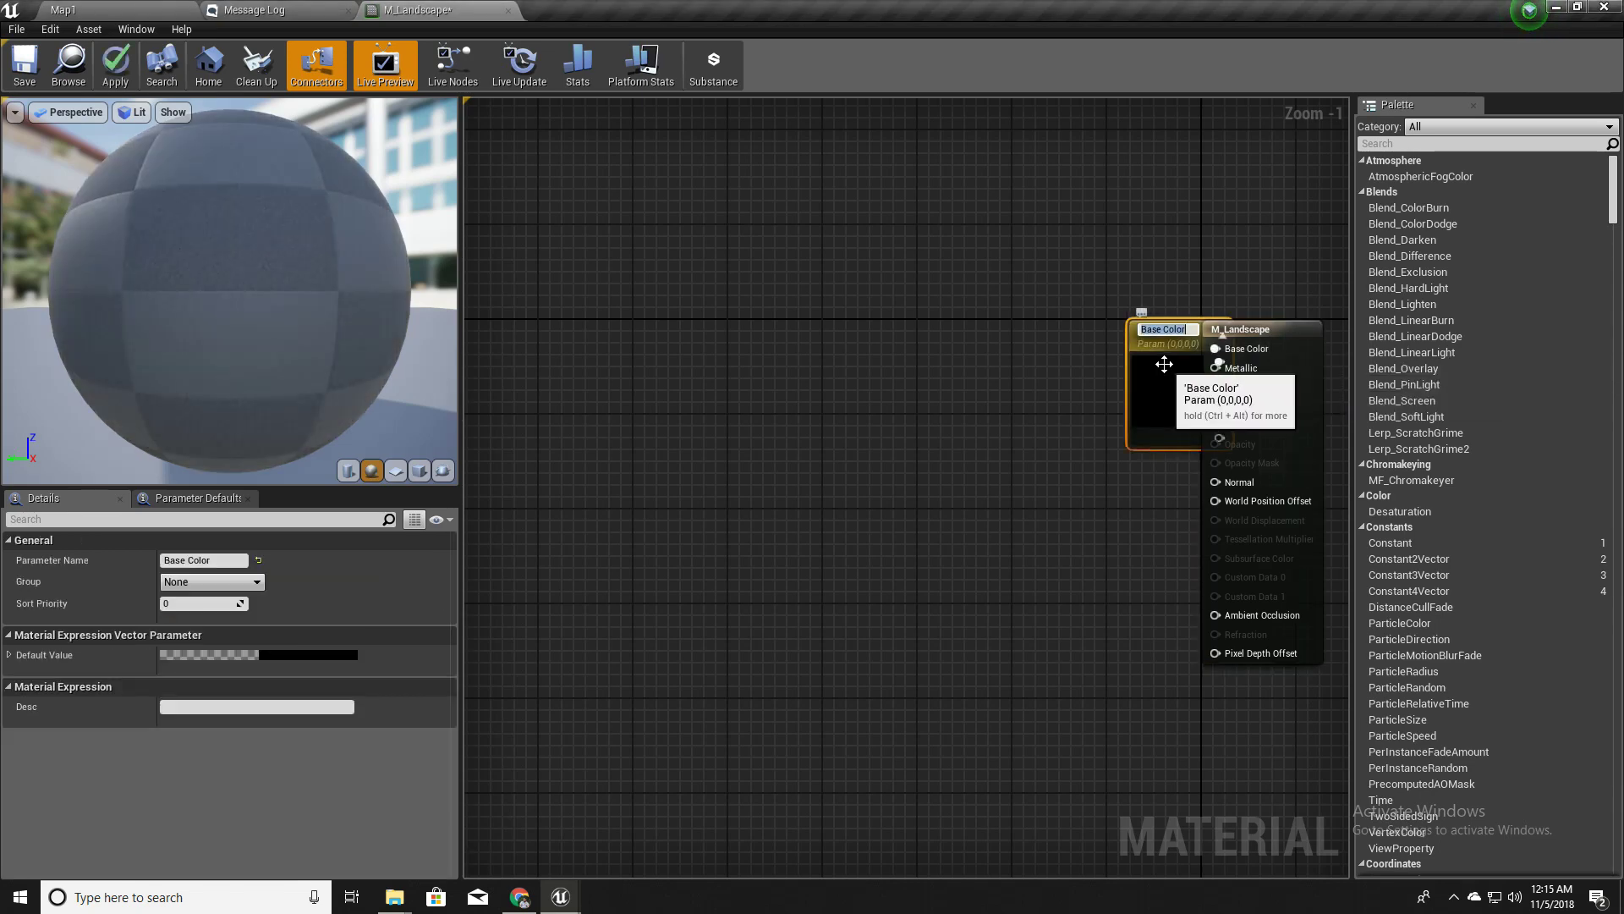
{"action": "left_click_drag", "start_coordinate": [1167, 372], "coordinate": [791, 356]}
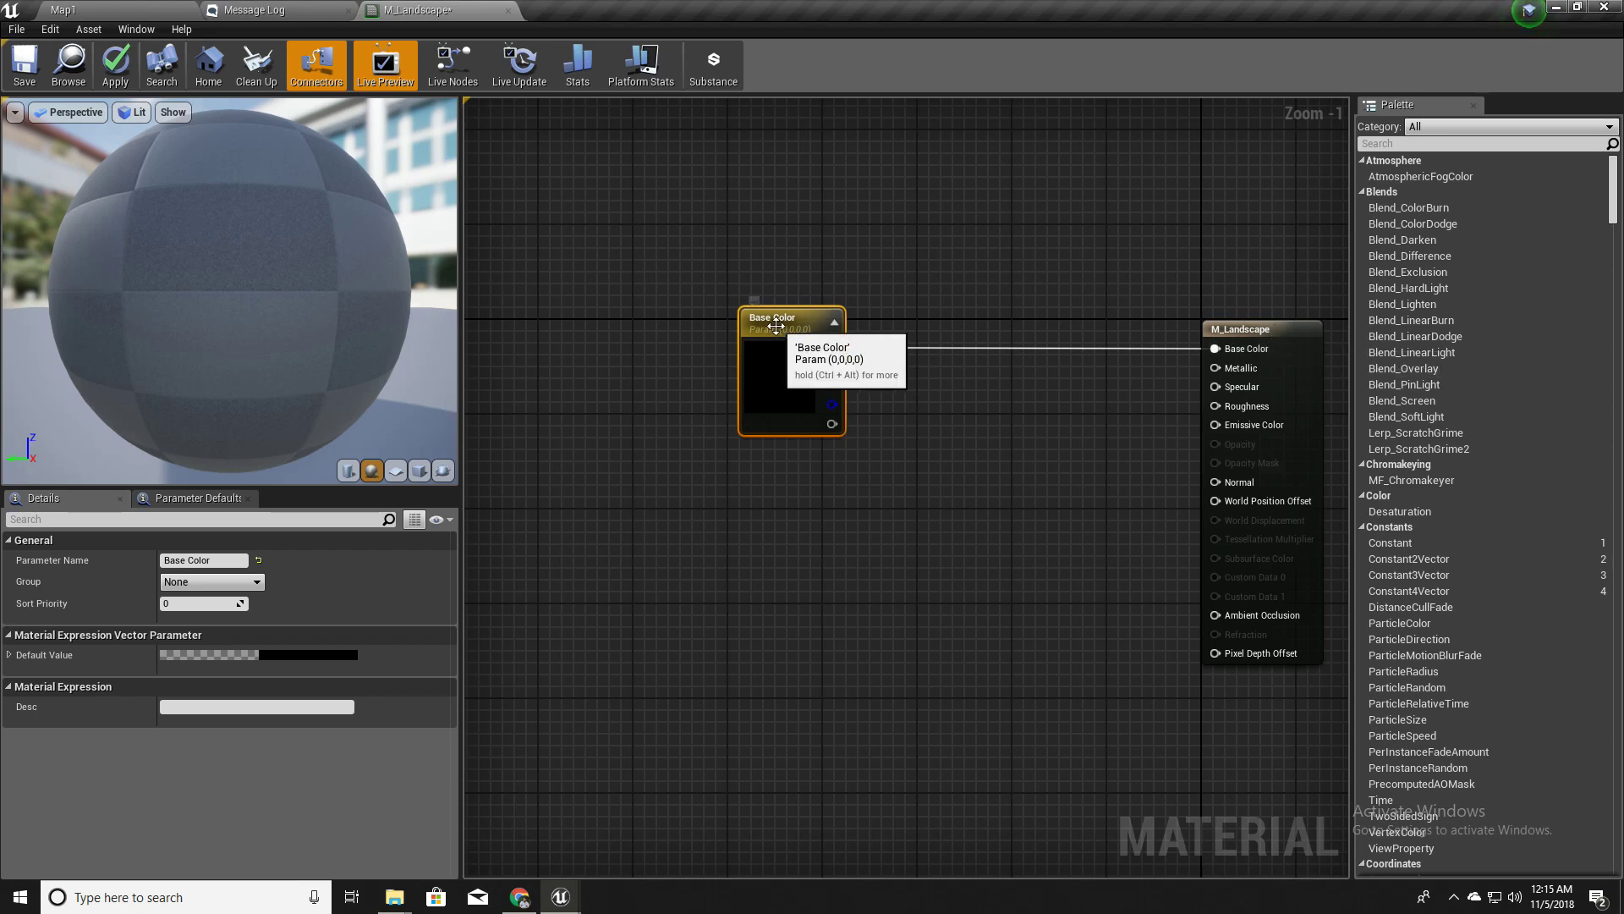
Rename the Base Color parameter as L1 color
{"action": "left_click", "coordinate": [203, 560]}
{"action": "type", "text": "L"}
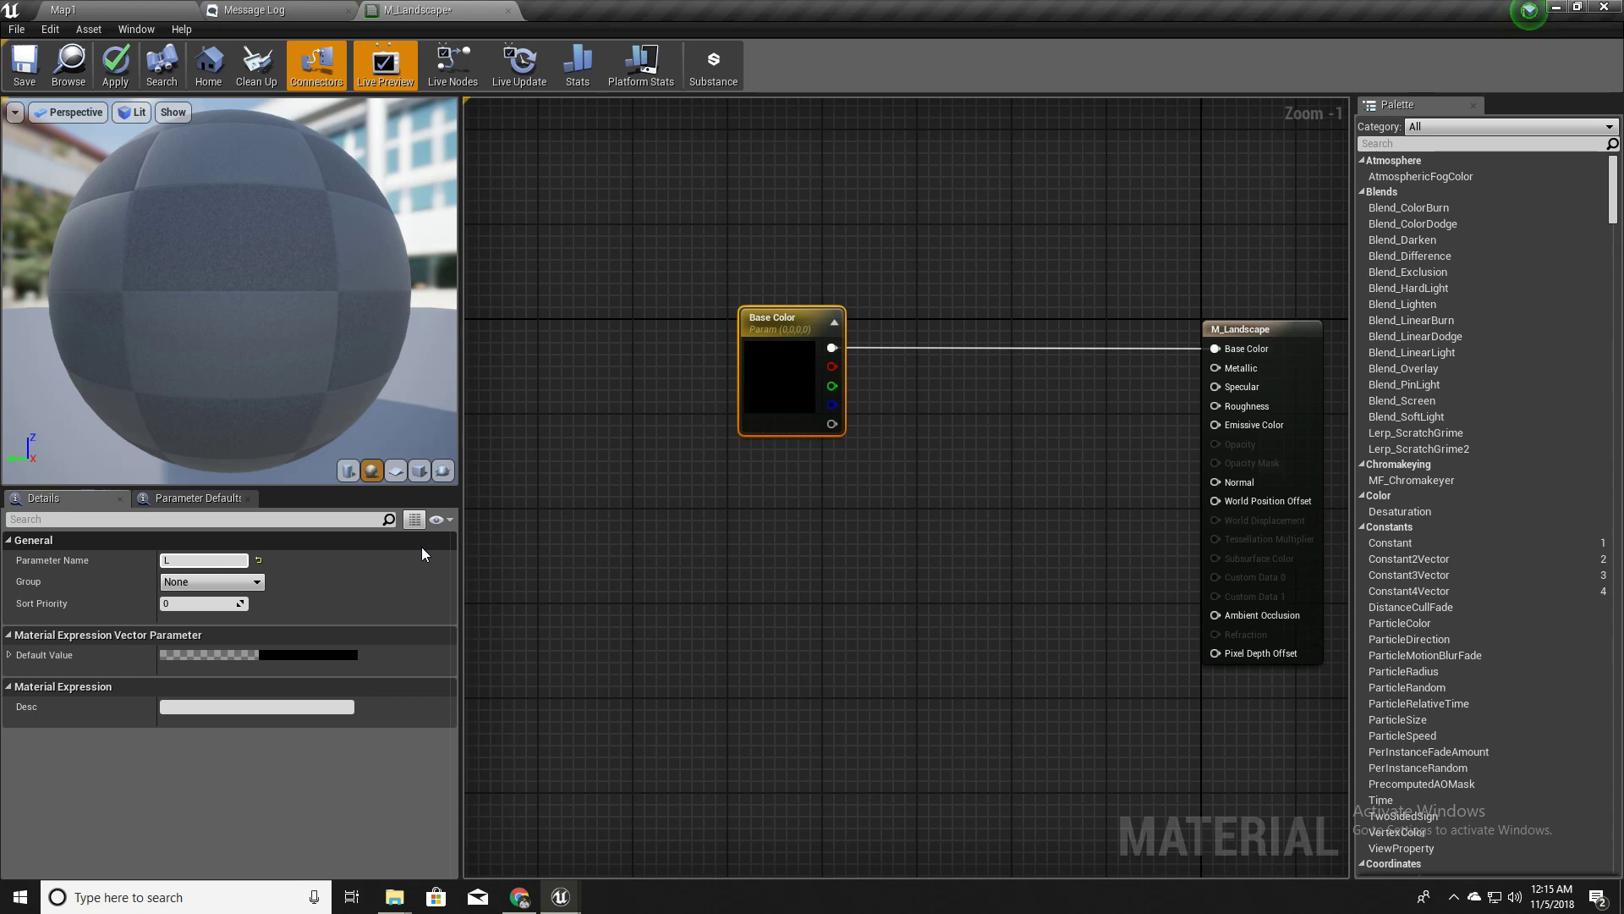
{"action": "type", "text": "1 color"}
{"action": "key", "text": "Return"}
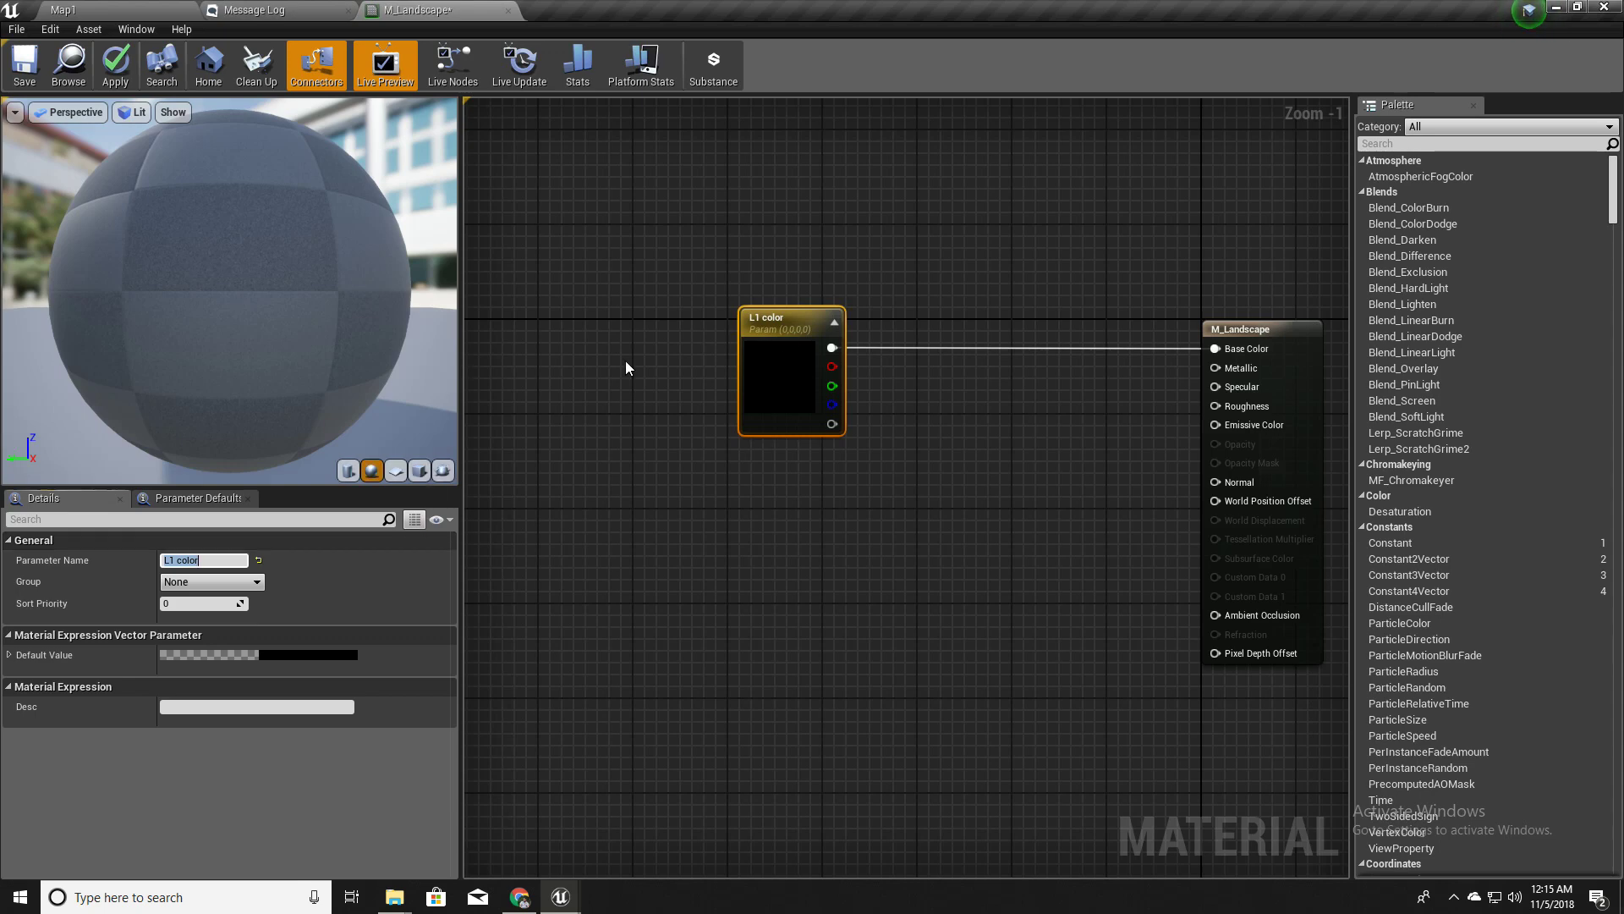
Set the default value of the L1 color parameter to a dark green of about (0.031, 0.328, 0)
{"action": "double_click", "coordinate": [777, 363]}
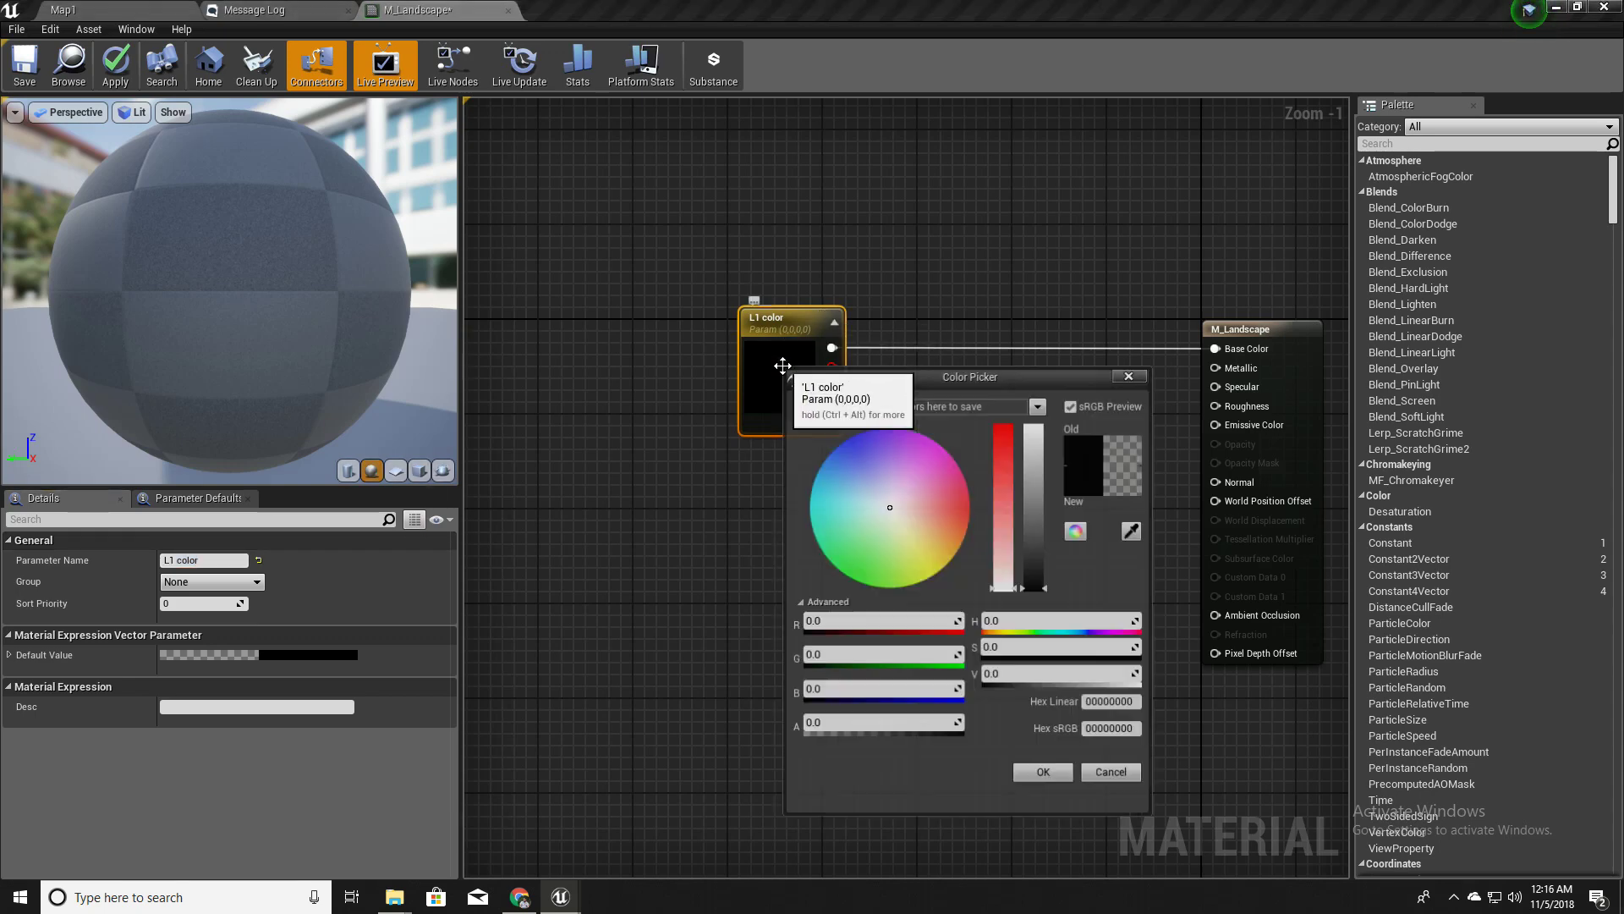
{"action": "left_click", "coordinate": [857, 582]}
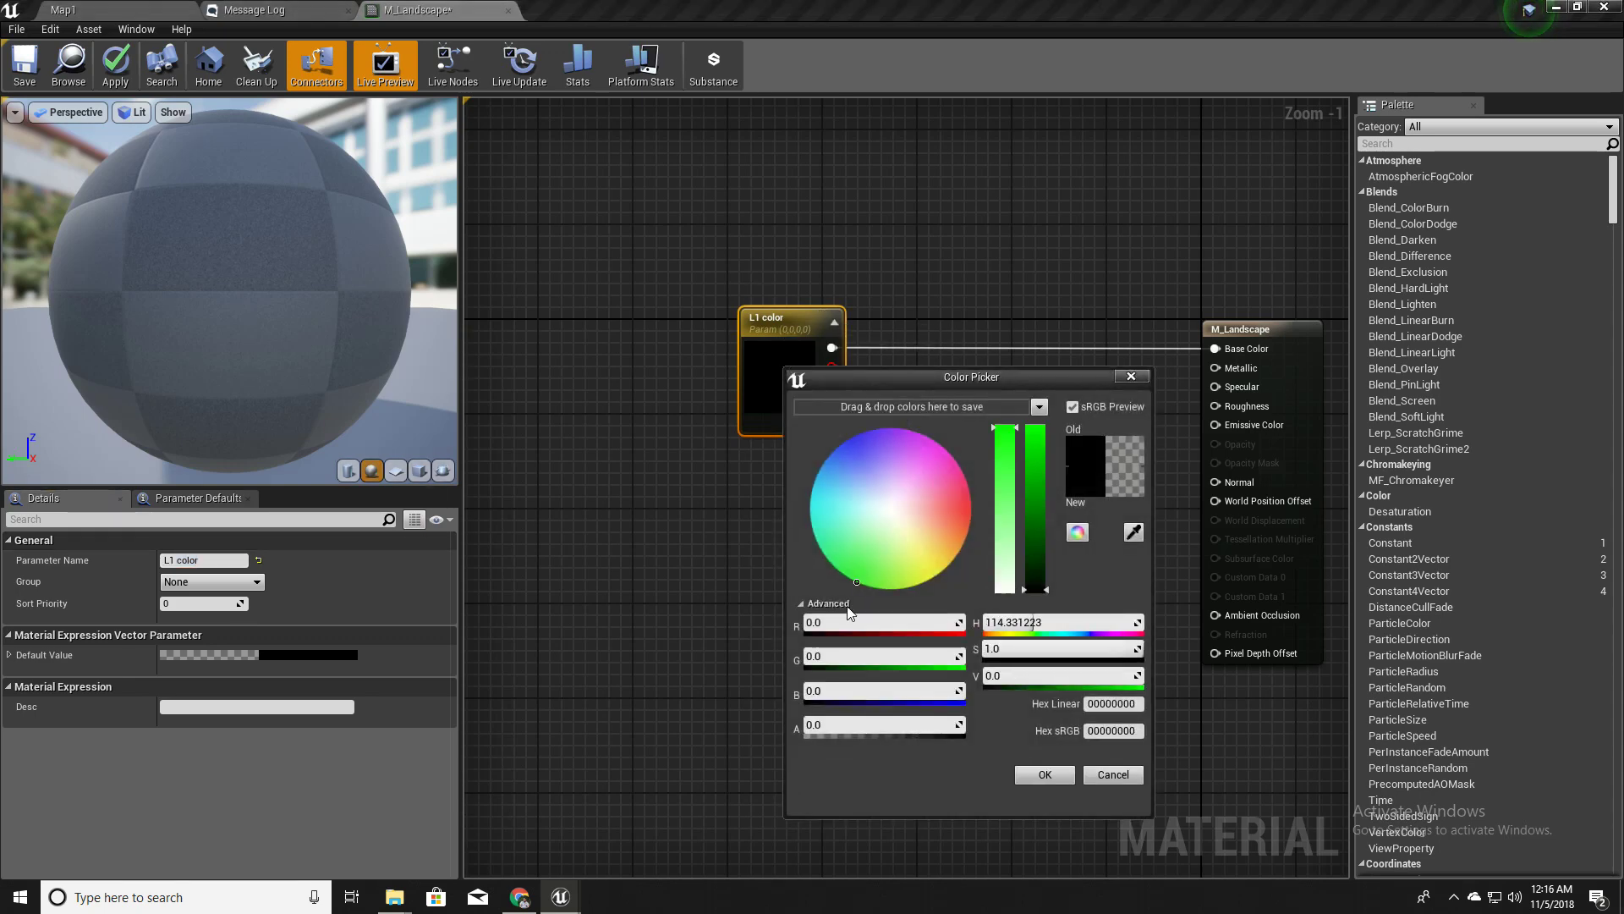
{"action": "left_click", "coordinate": [1034, 537]}
{"action": "left_click", "coordinate": [1039, 776]}
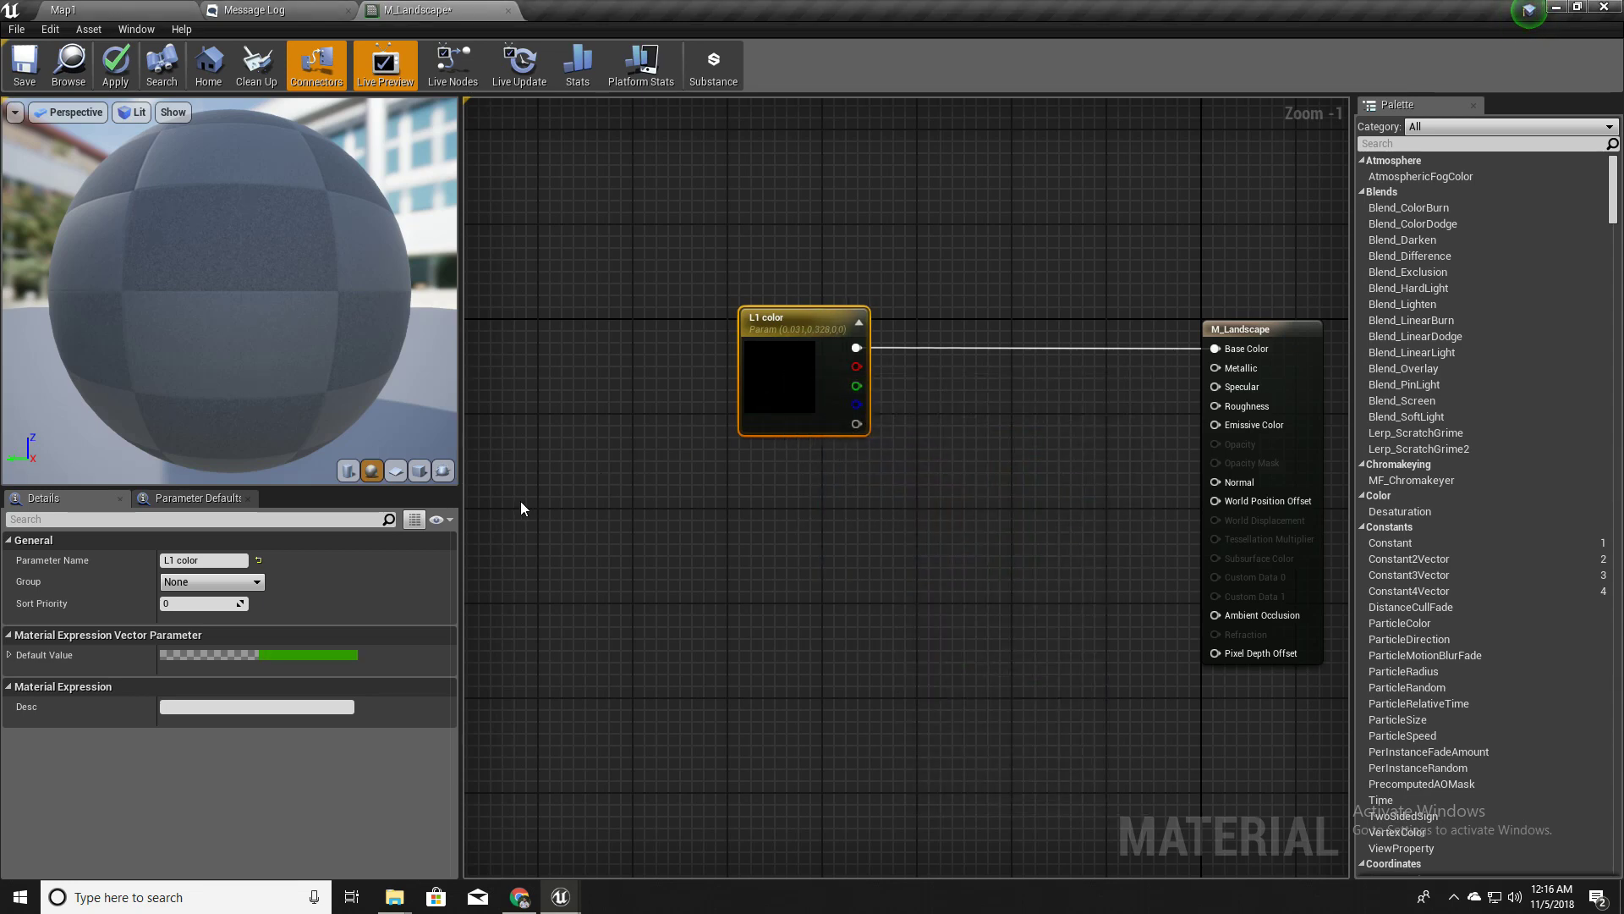
Move the L1 color node further from the material node, duplicate it below the original, and name the copy L2 Color
{"action": "left_click_drag", "start_coordinate": [778, 332], "coordinate": [672, 332]}
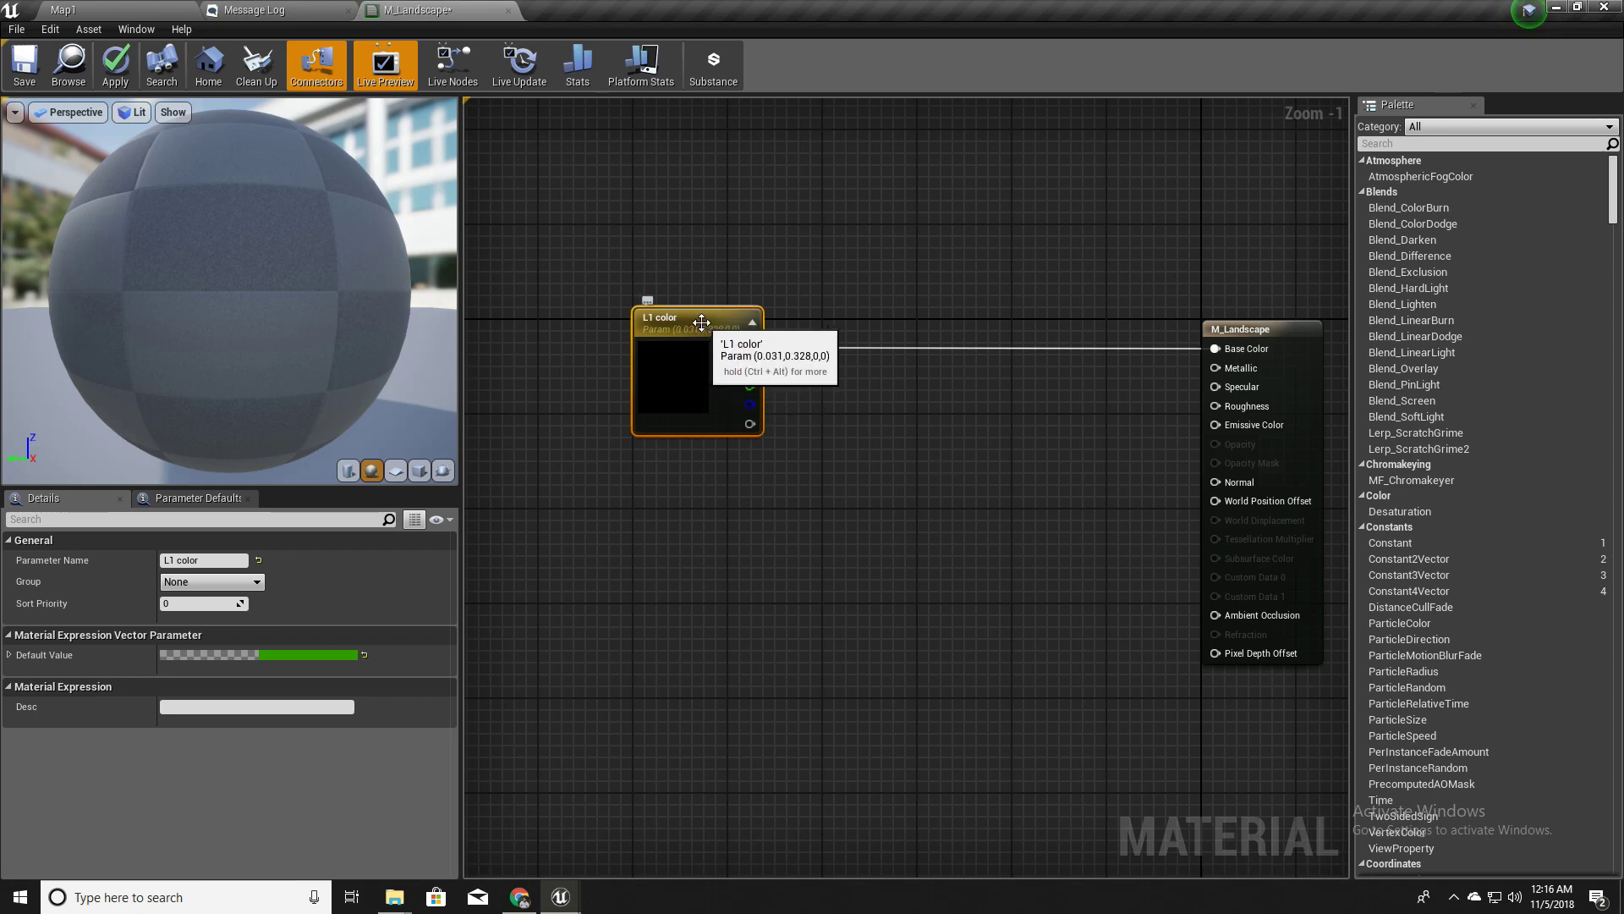
{"action": "key", "text": "ctrl+w"}
{"action": "left_click_drag", "start_coordinate": [793, 326], "coordinate": [709, 520]}
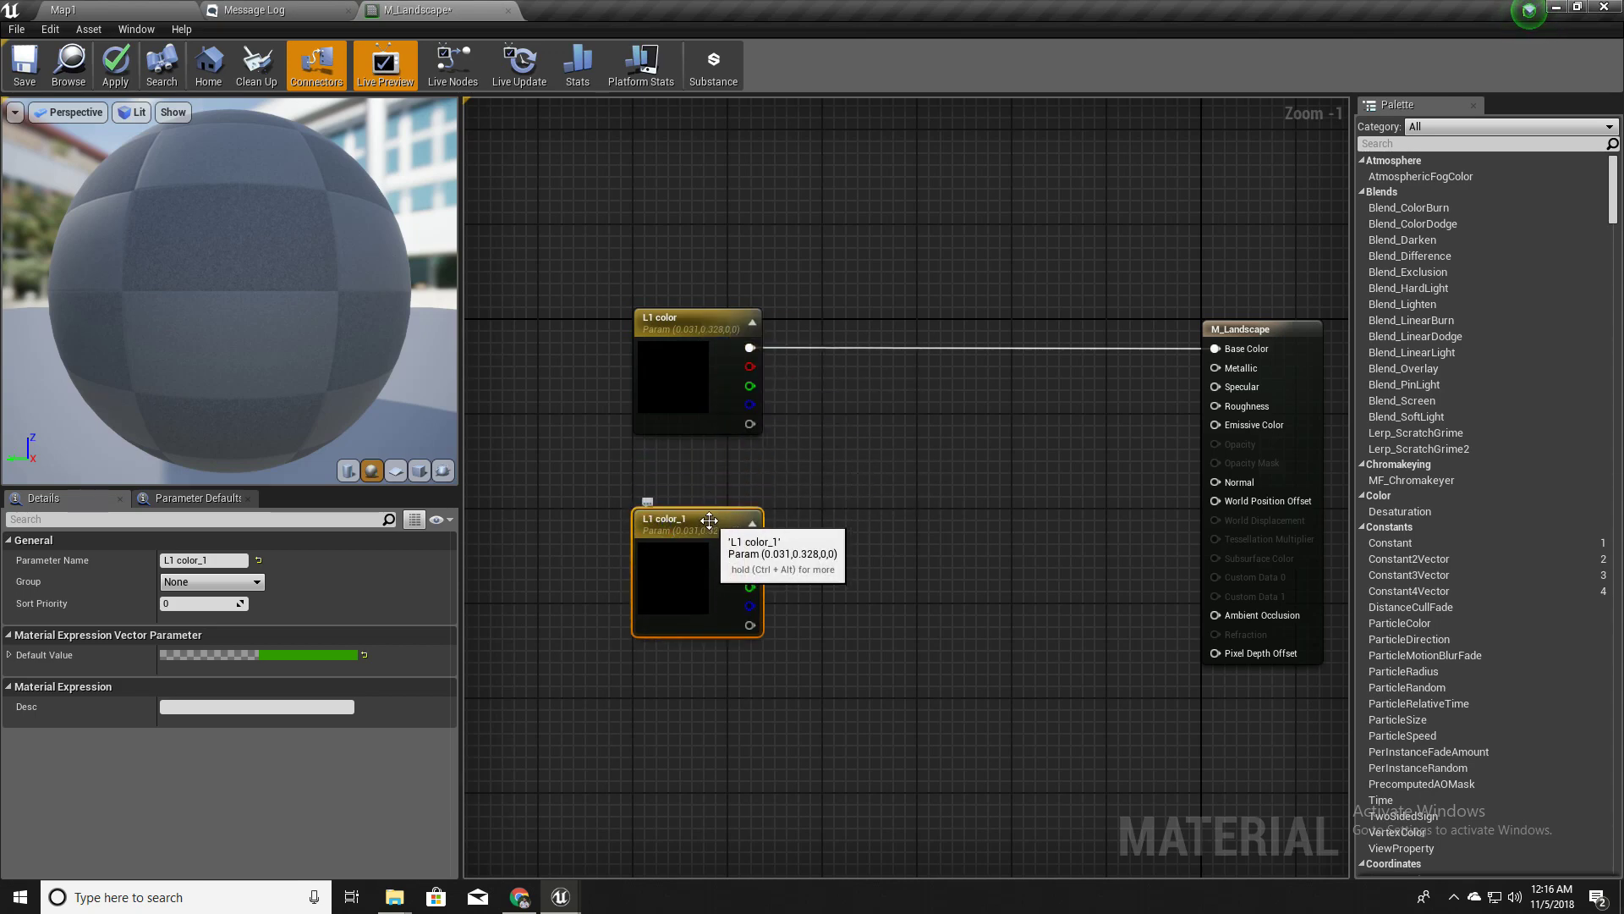
{"action": "left_click", "coordinate": [233, 561]}
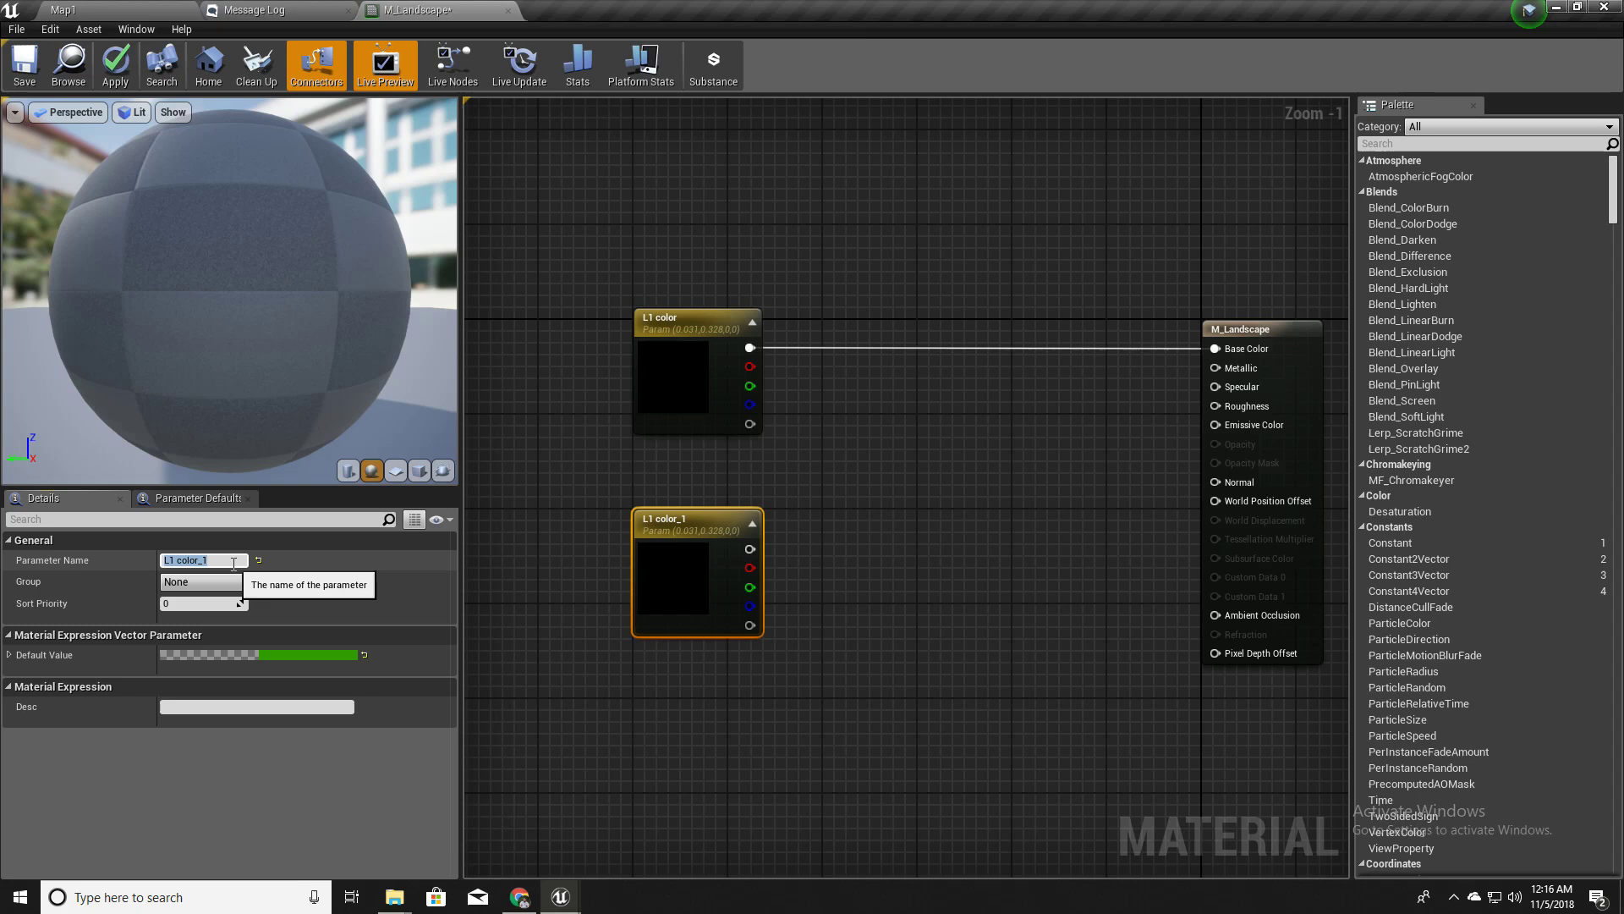
{"action": "type", "text": "L2 Color"}
{"action": "key", "text": "Return"}
{"action": "left_click", "coordinate": [613, 662]}
{"action": "right_click_drag", "start_coordinate": [612, 662], "coordinate": [649, 494]}
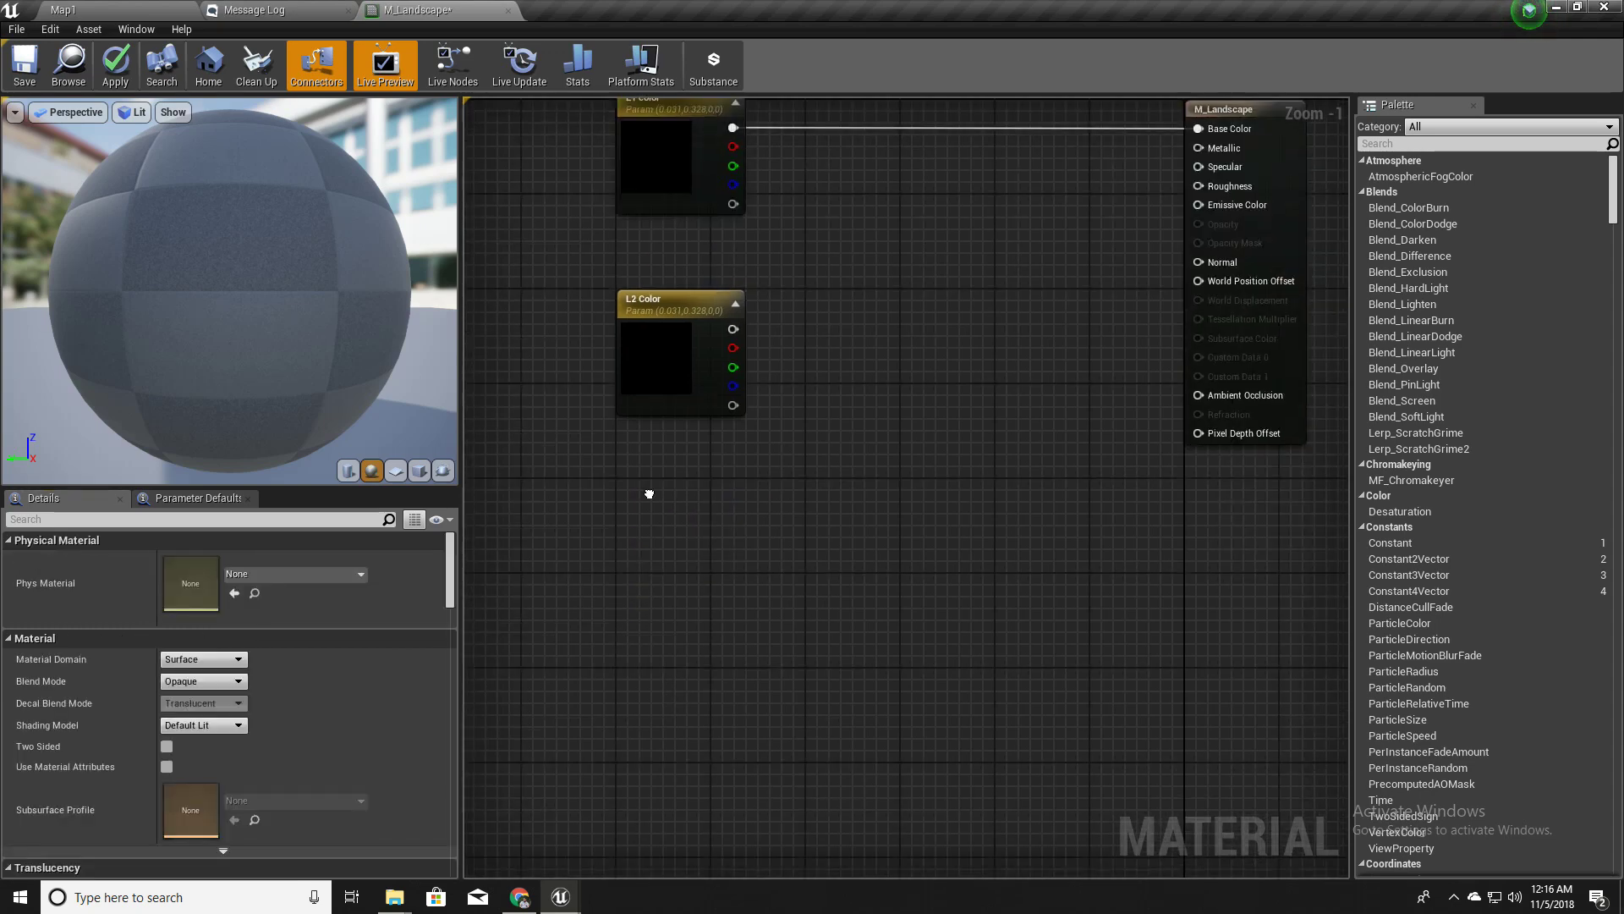
Duplicate the L2 Color parameter node and place the copy below it
{"action": "left_click", "coordinate": [686, 320]}
{"action": "key", "text": "ctrl+w"}
{"action": "left_click_drag", "start_coordinate": [720, 336], "coordinate": [702, 502]}
Set the default value of the L2 Color parameter to a sandy yellow of about (0.49, 0.387, 0.0785)
{"action": "left_click", "coordinate": [651, 345]}
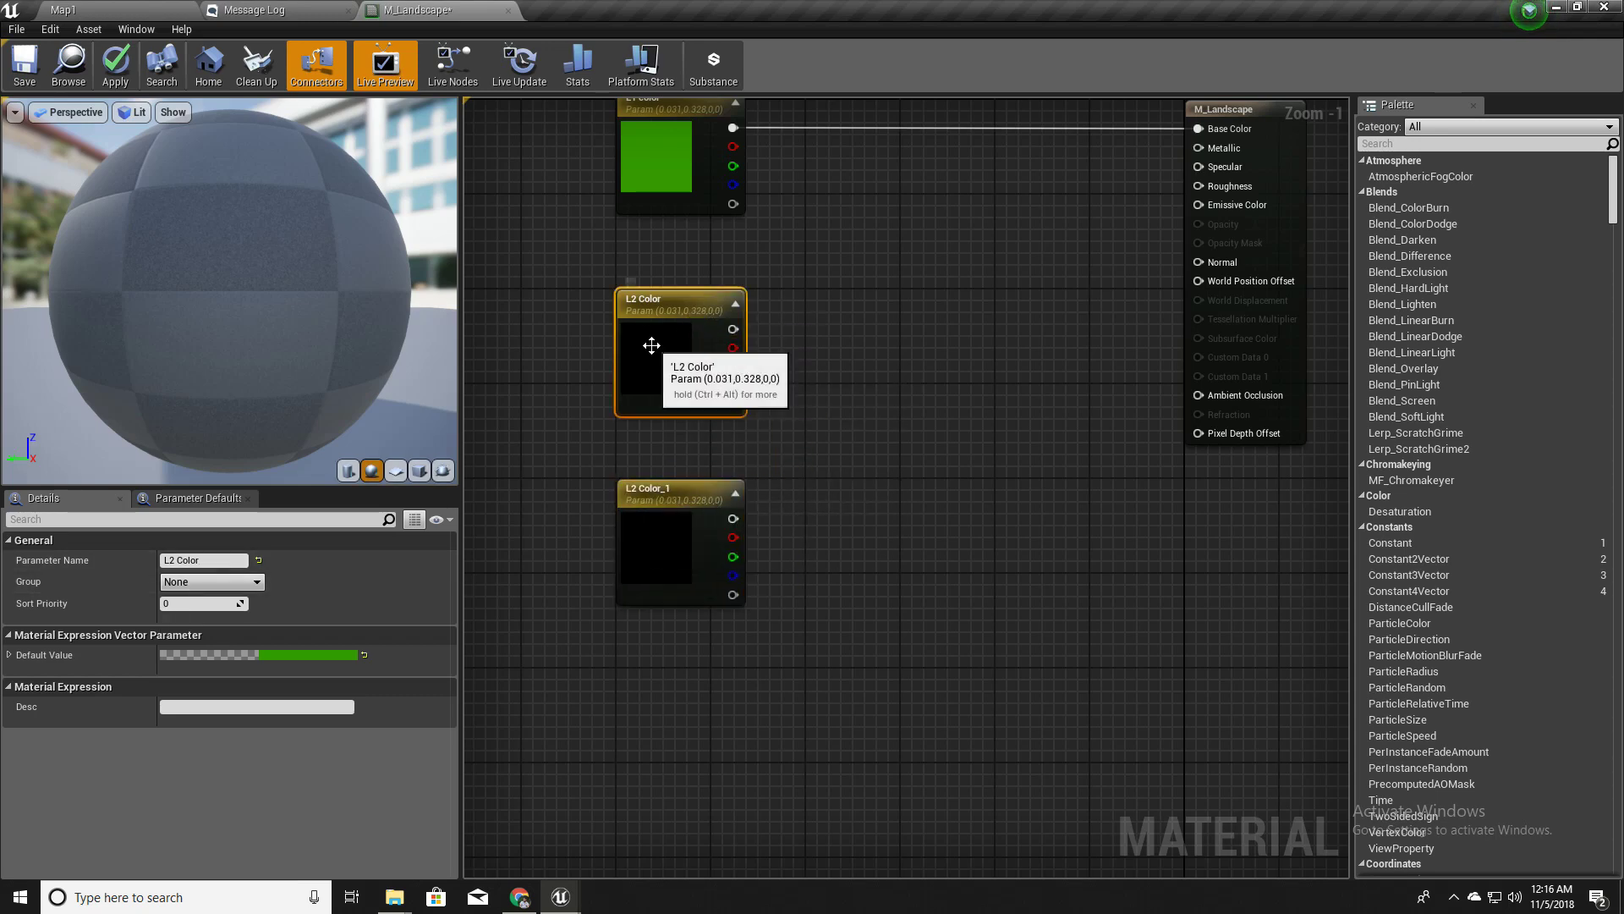
{"action": "double_click", "coordinate": [652, 345]}
{"action": "left_click", "coordinate": [808, 537]}
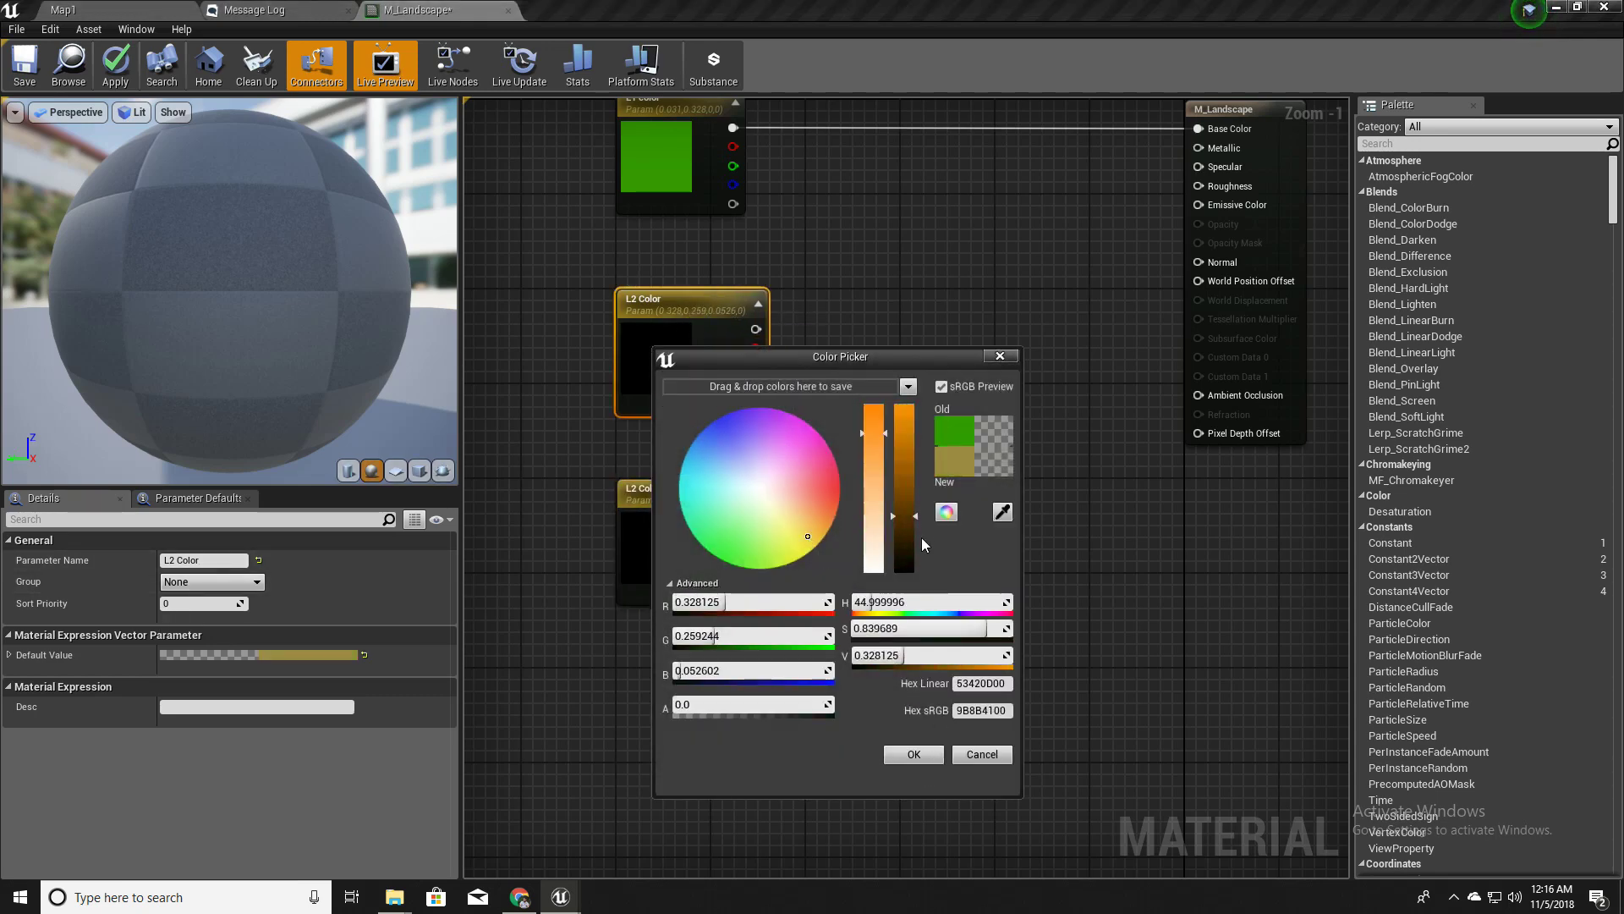
{"action": "left_click", "coordinate": [904, 490]}
{"action": "left_click", "coordinate": [914, 754]}
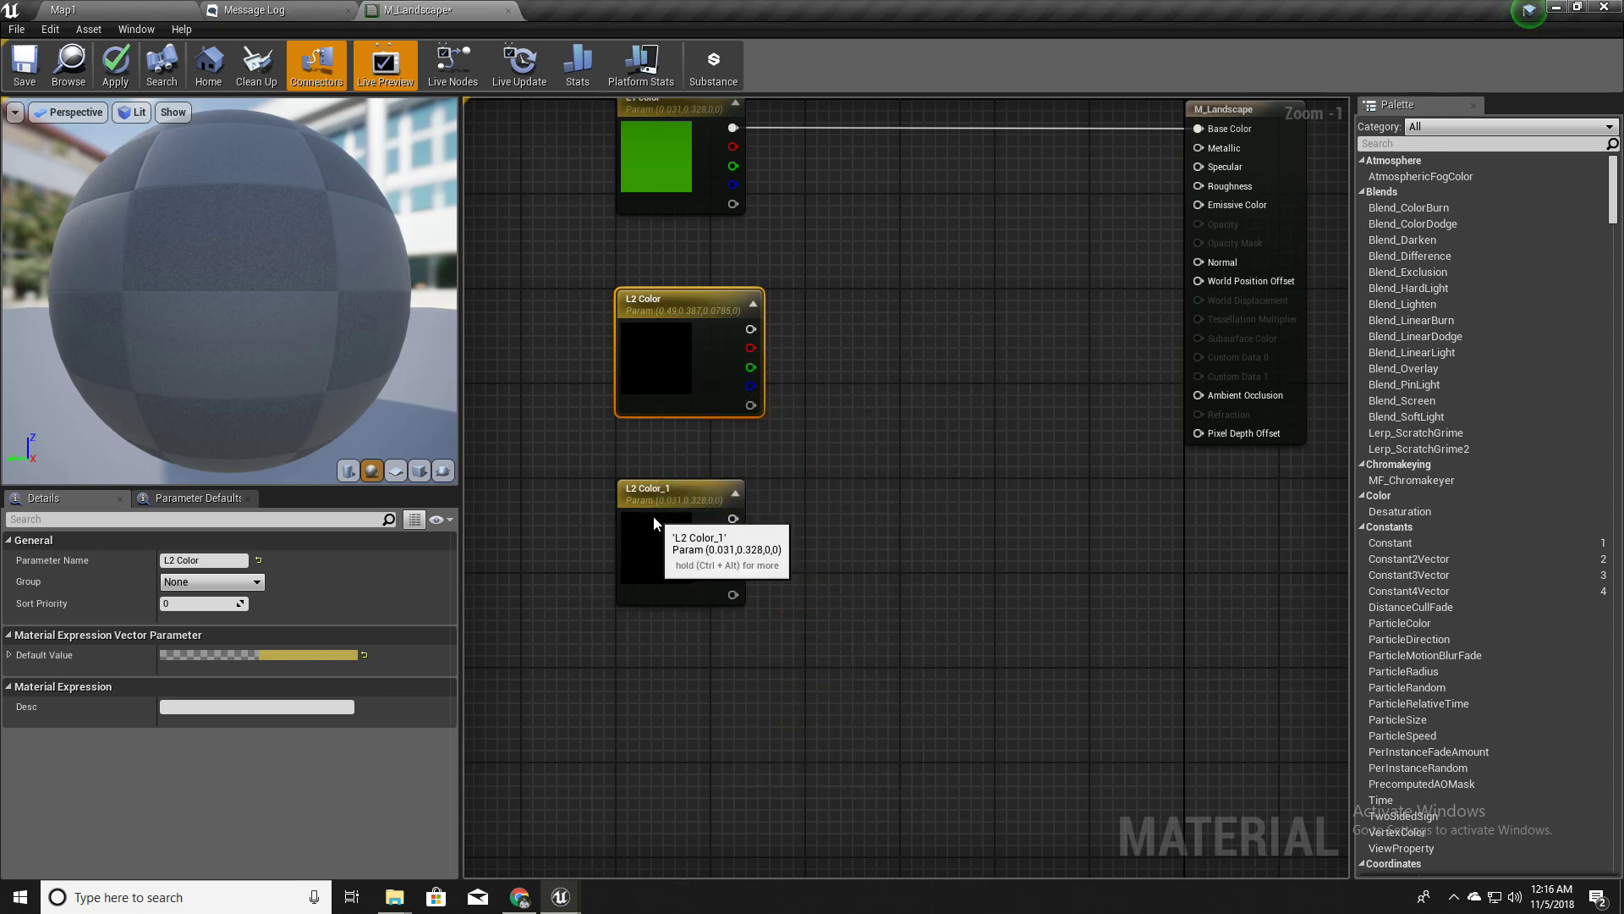
Rename the lowest color parameter node as L3 color
{"action": "left_click", "coordinate": [654, 522]}
{"action": "left_click", "coordinate": [222, 560]}
{"action": "type", "text": "L"}
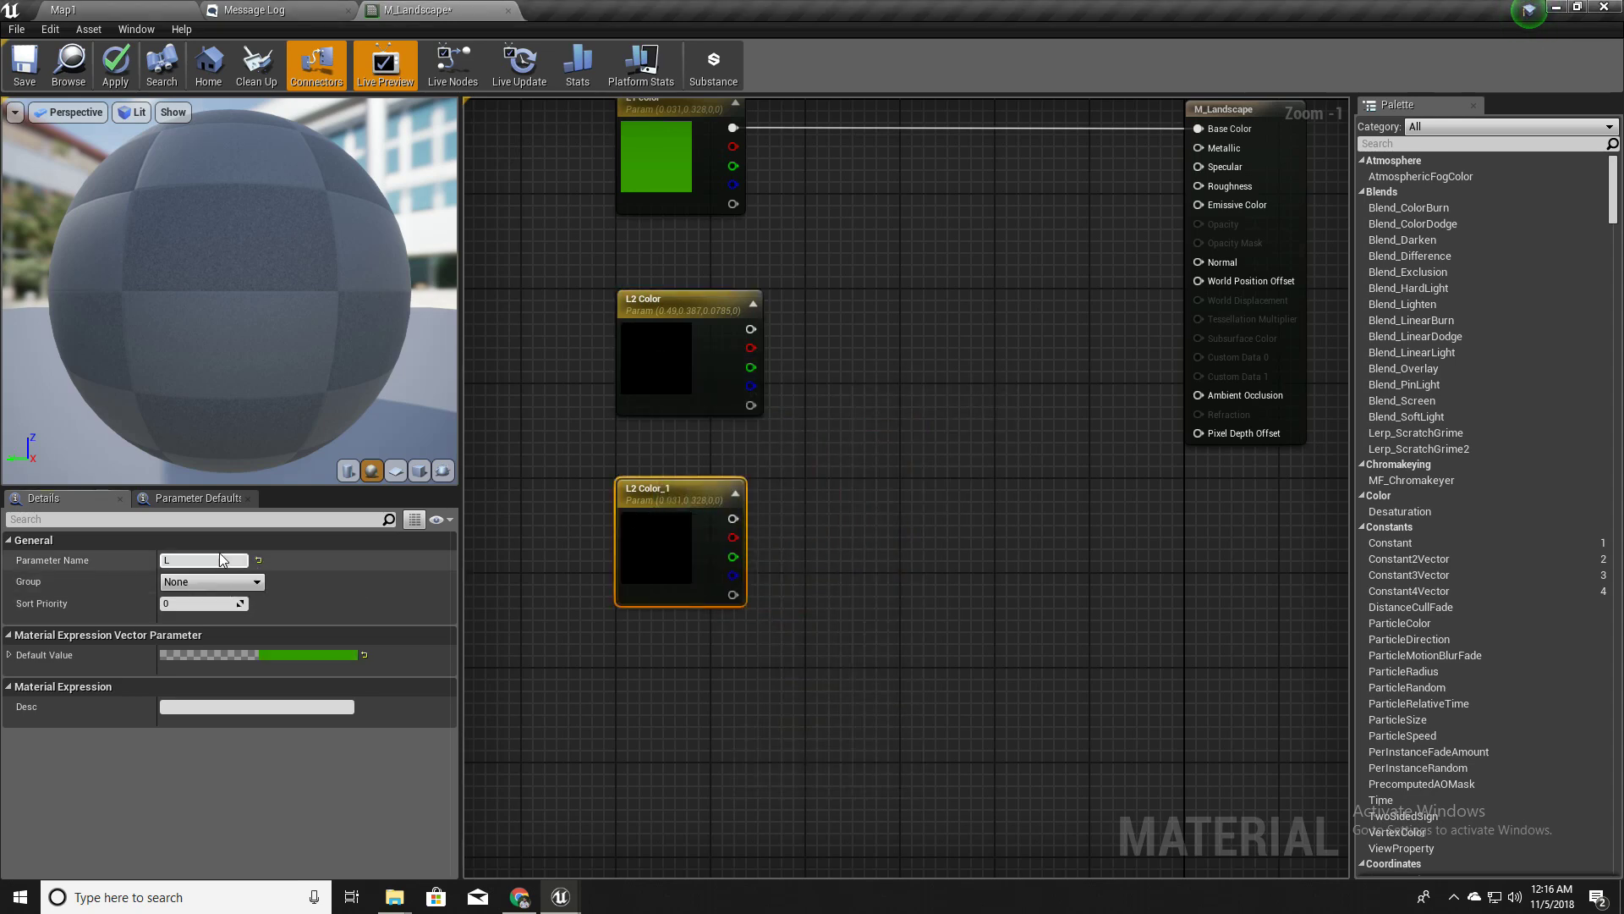
{"action": "type", "text": "3 color"}
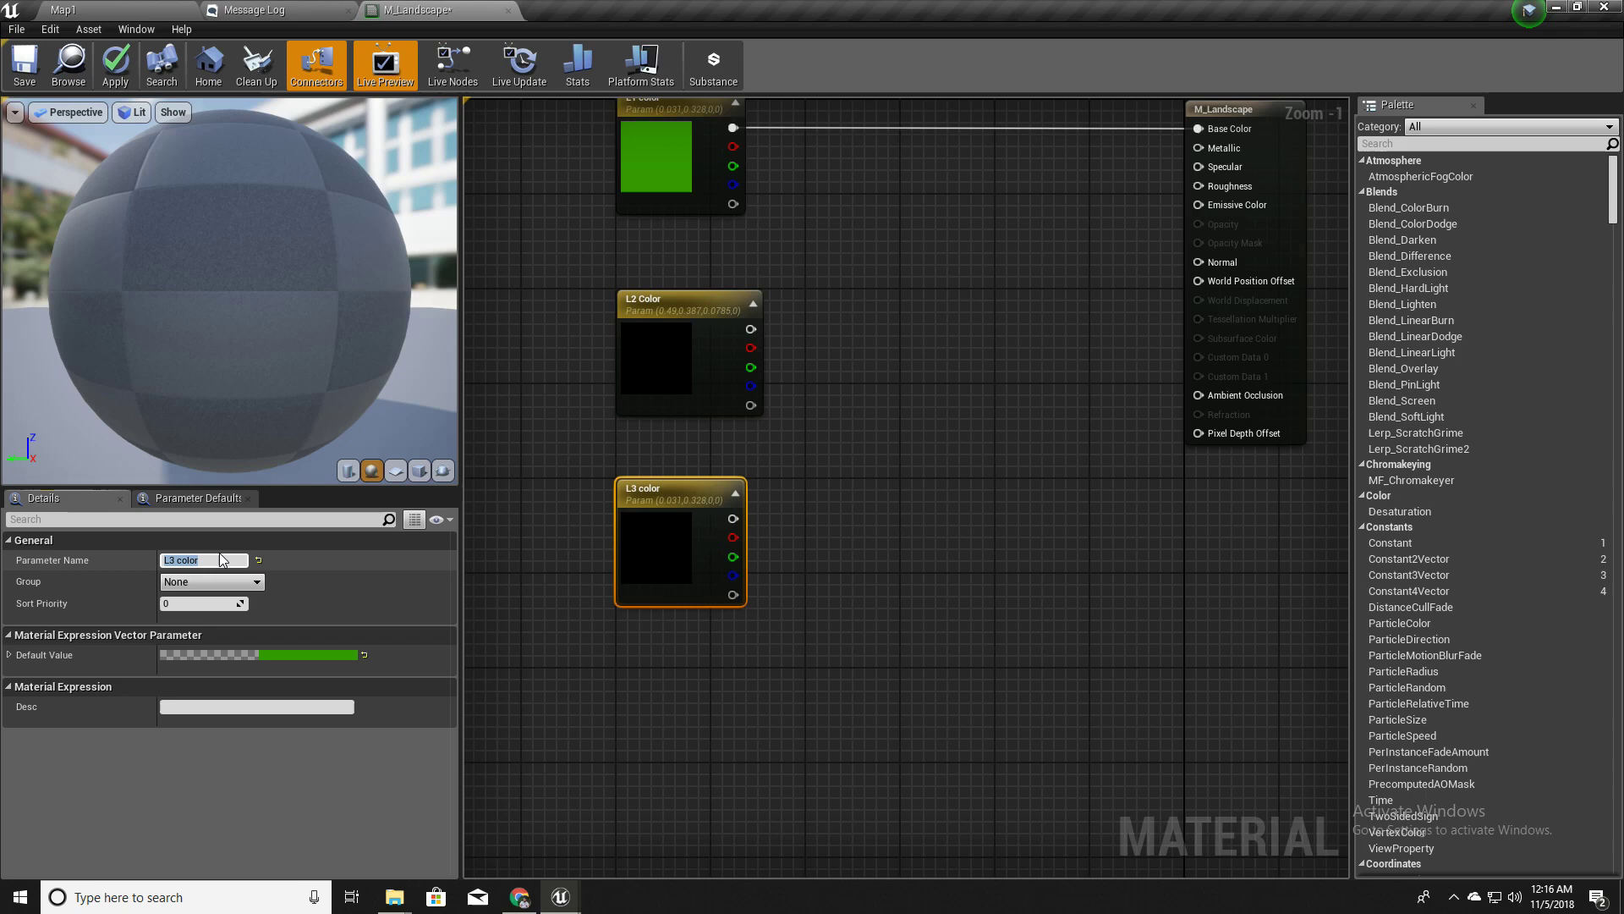
{"action": "key", "text": "Return"}
{"action": "right_click_drag", "start_coordinate": [875, 299], "coordinate": [868, 429]}
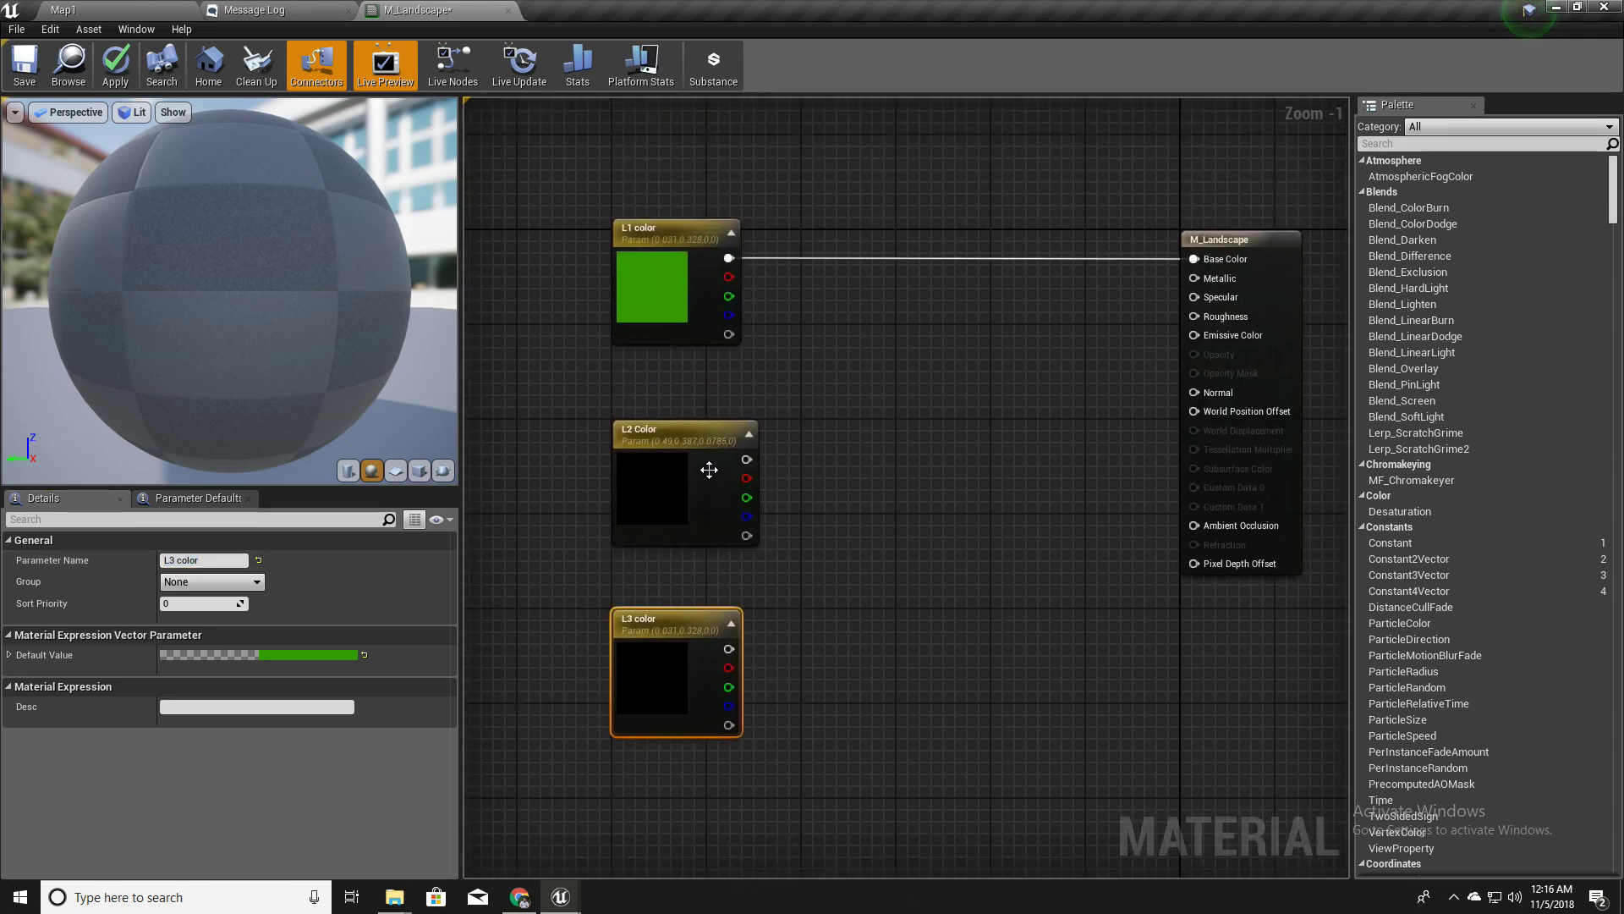
{"action": "left_click", "coordinate": [956, 449]}
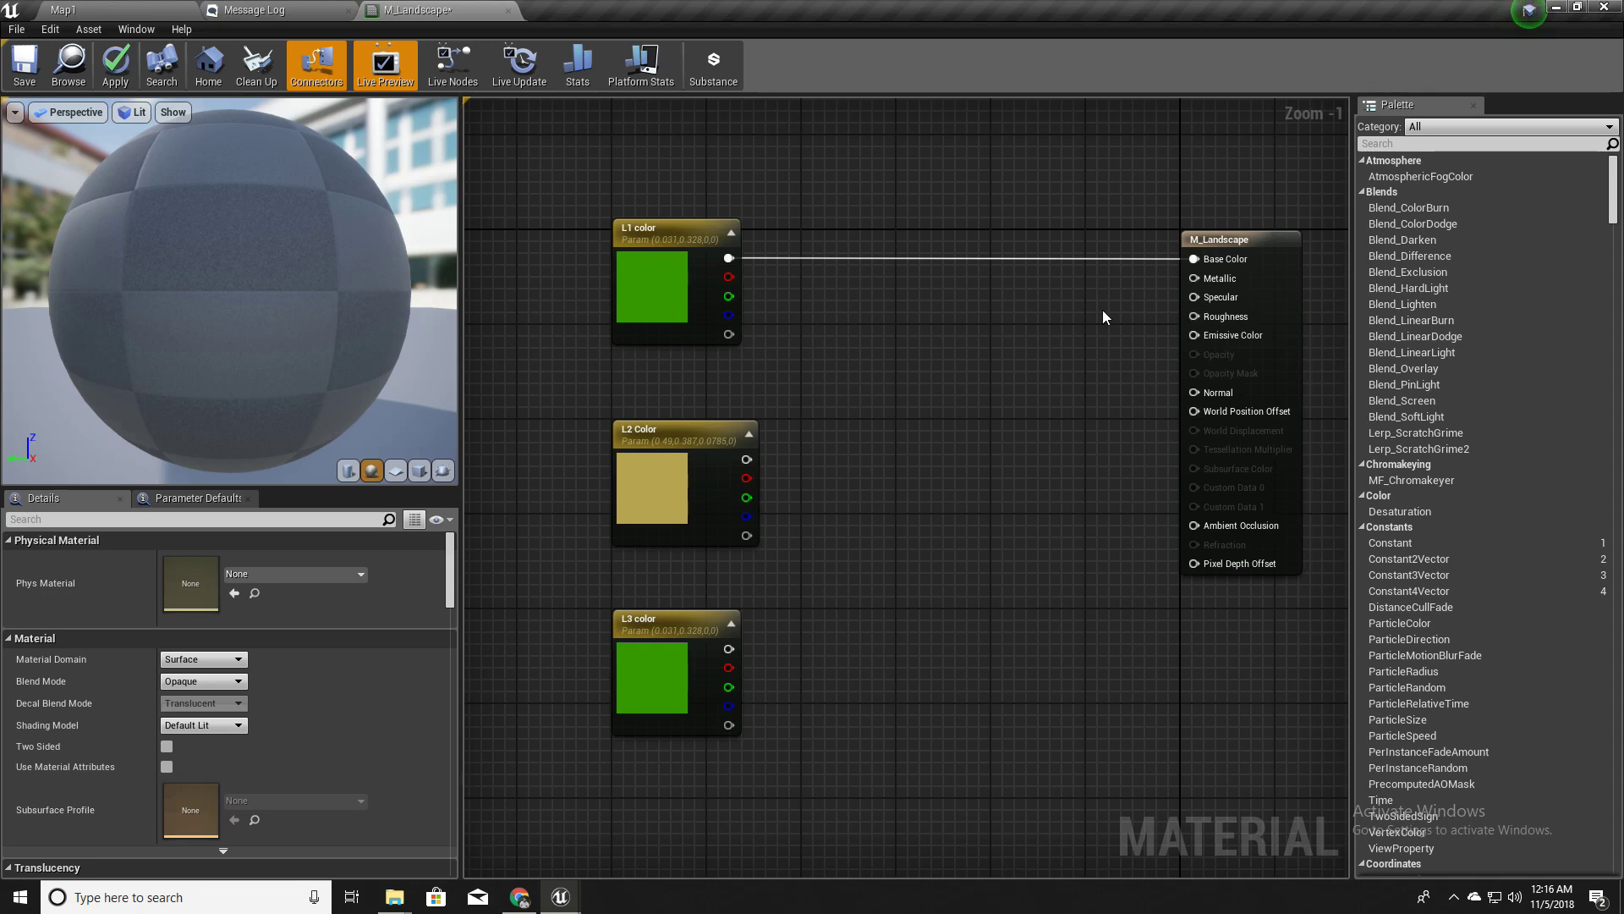
Break the link between the L1 color parameter and the Base Color input of M_Landscape
{"action": "right_click", "coordinate": [731, 257]}
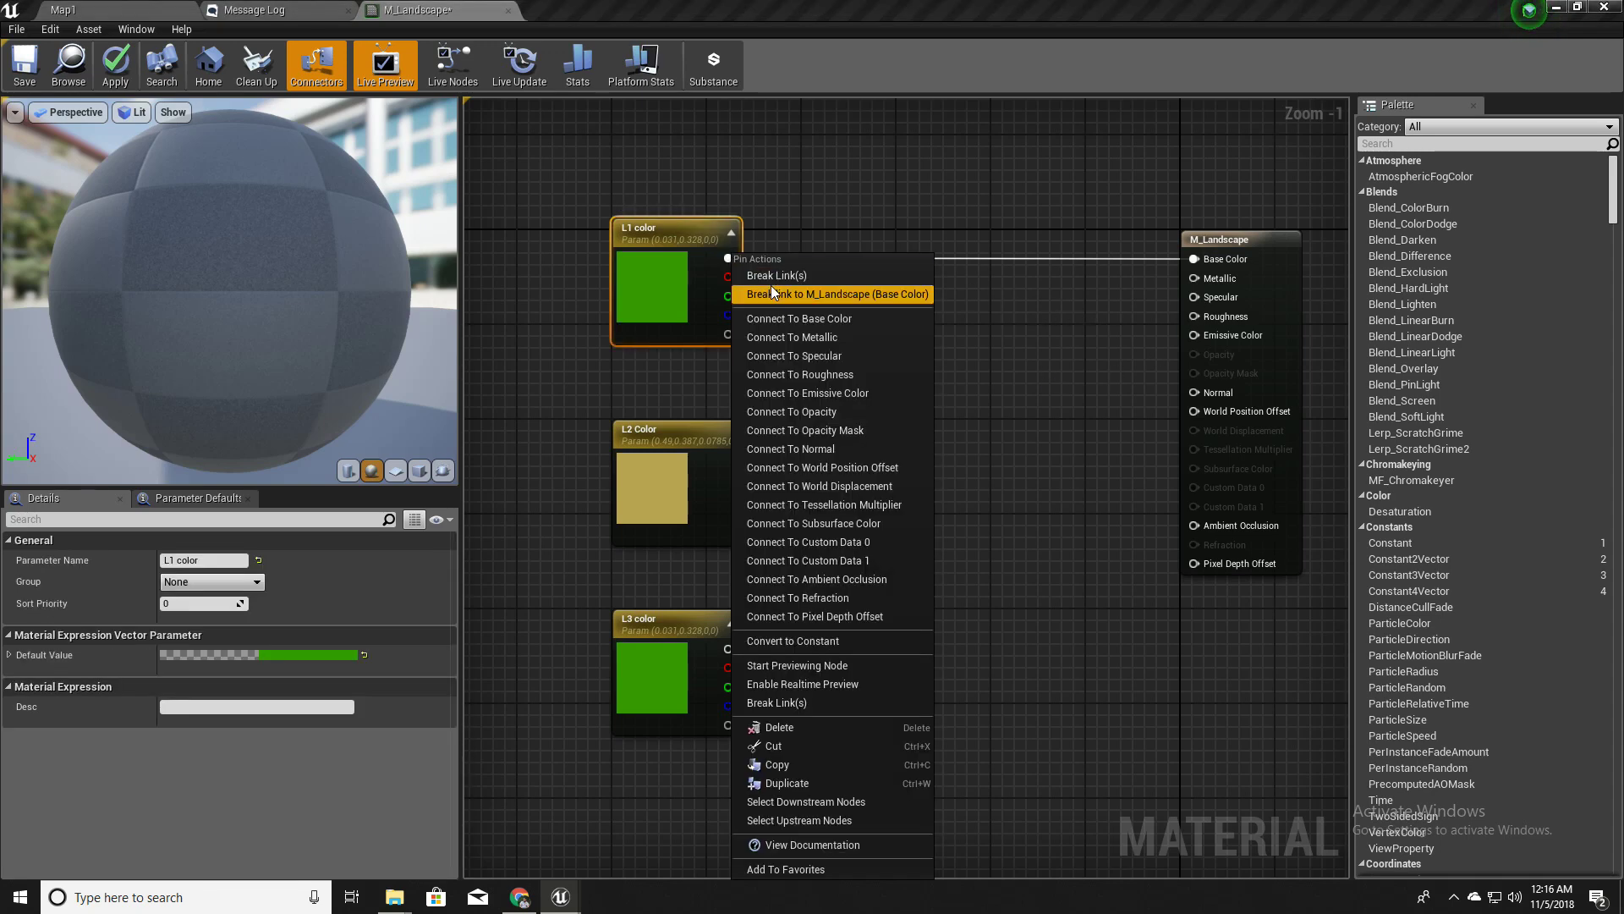
{"action": "left_click", "coordinate": [769, 277]}
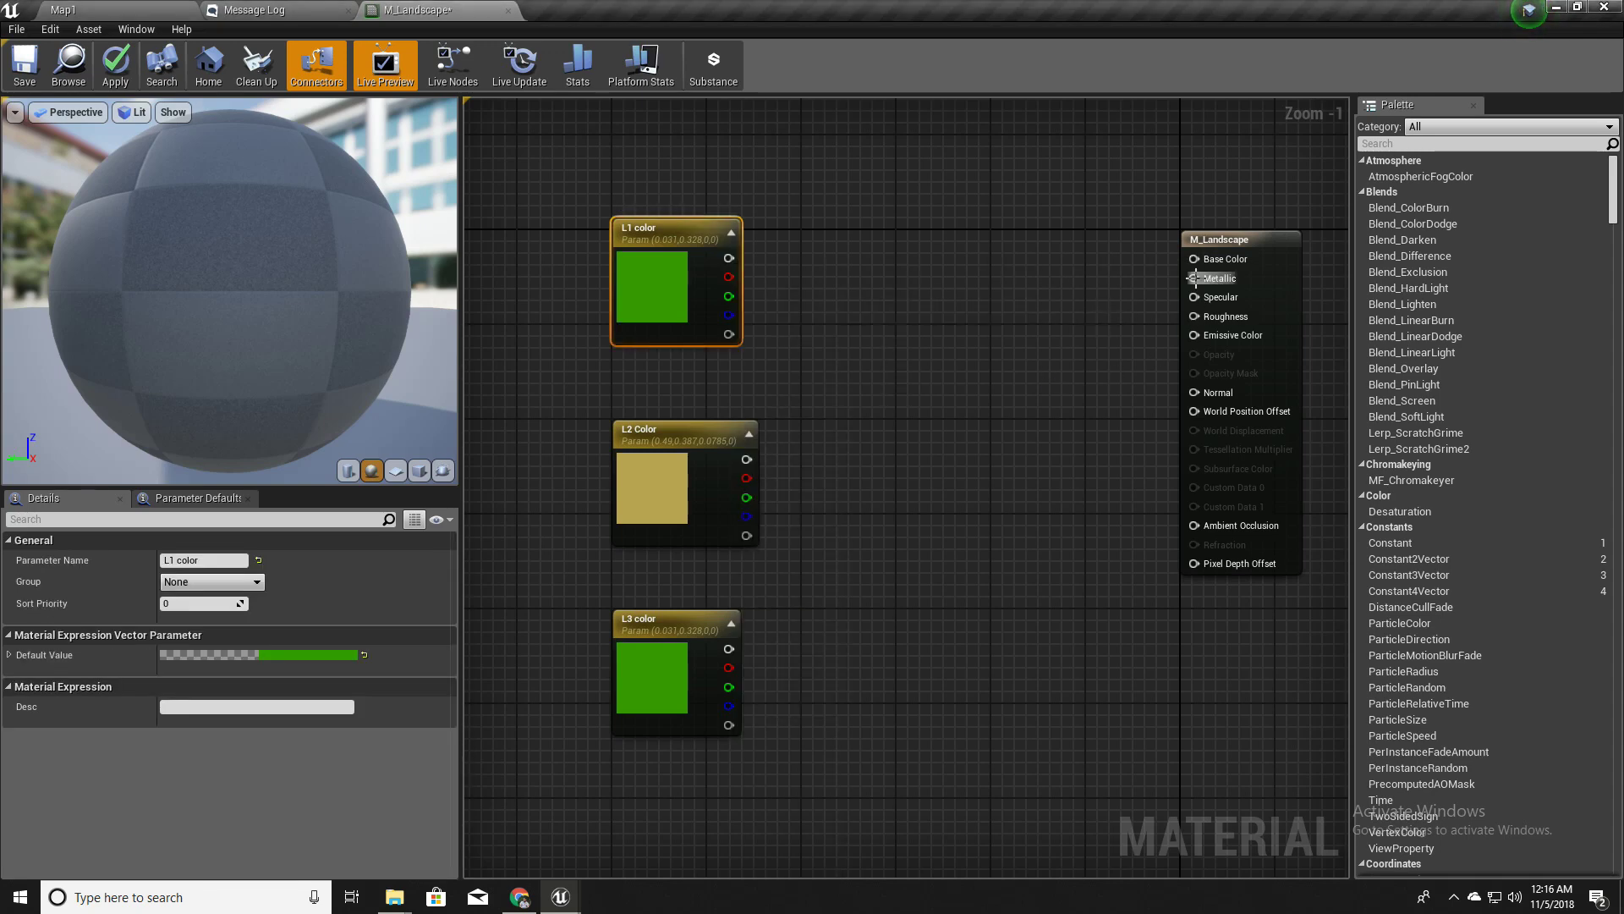
{"action": "left_click", "coordinate": [1227, 240]}
Add a LandscapeLayerBlend node between the color parameters and the M_Landscape node
{"action": "right_click", "coordinate": [865, 267]}
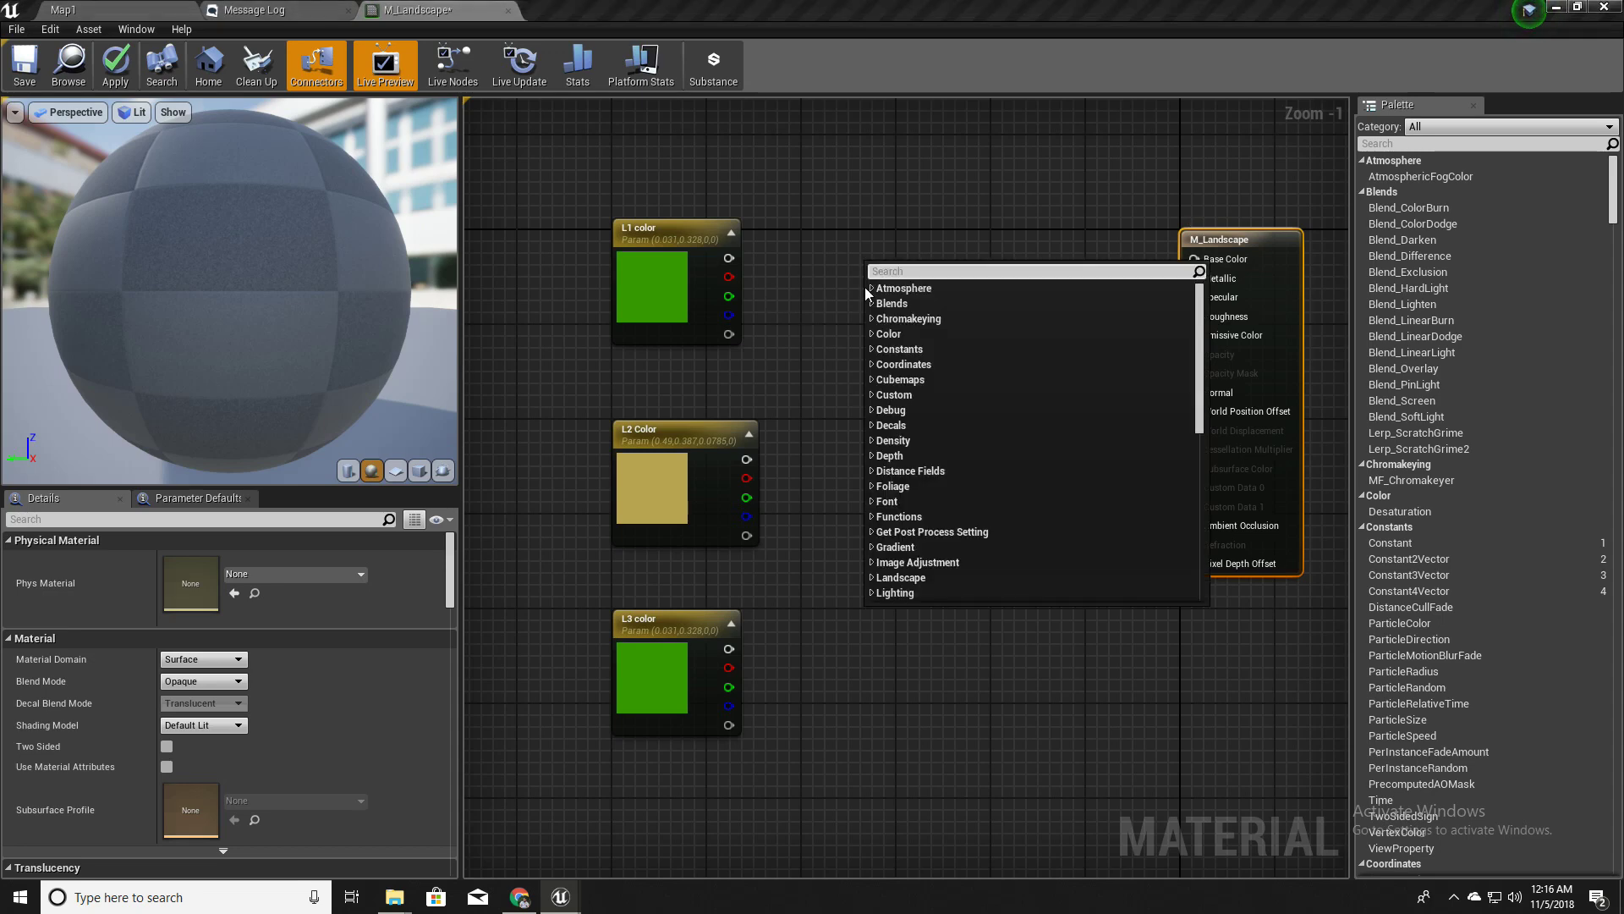
{"action": "type", "text": "landscpa"}
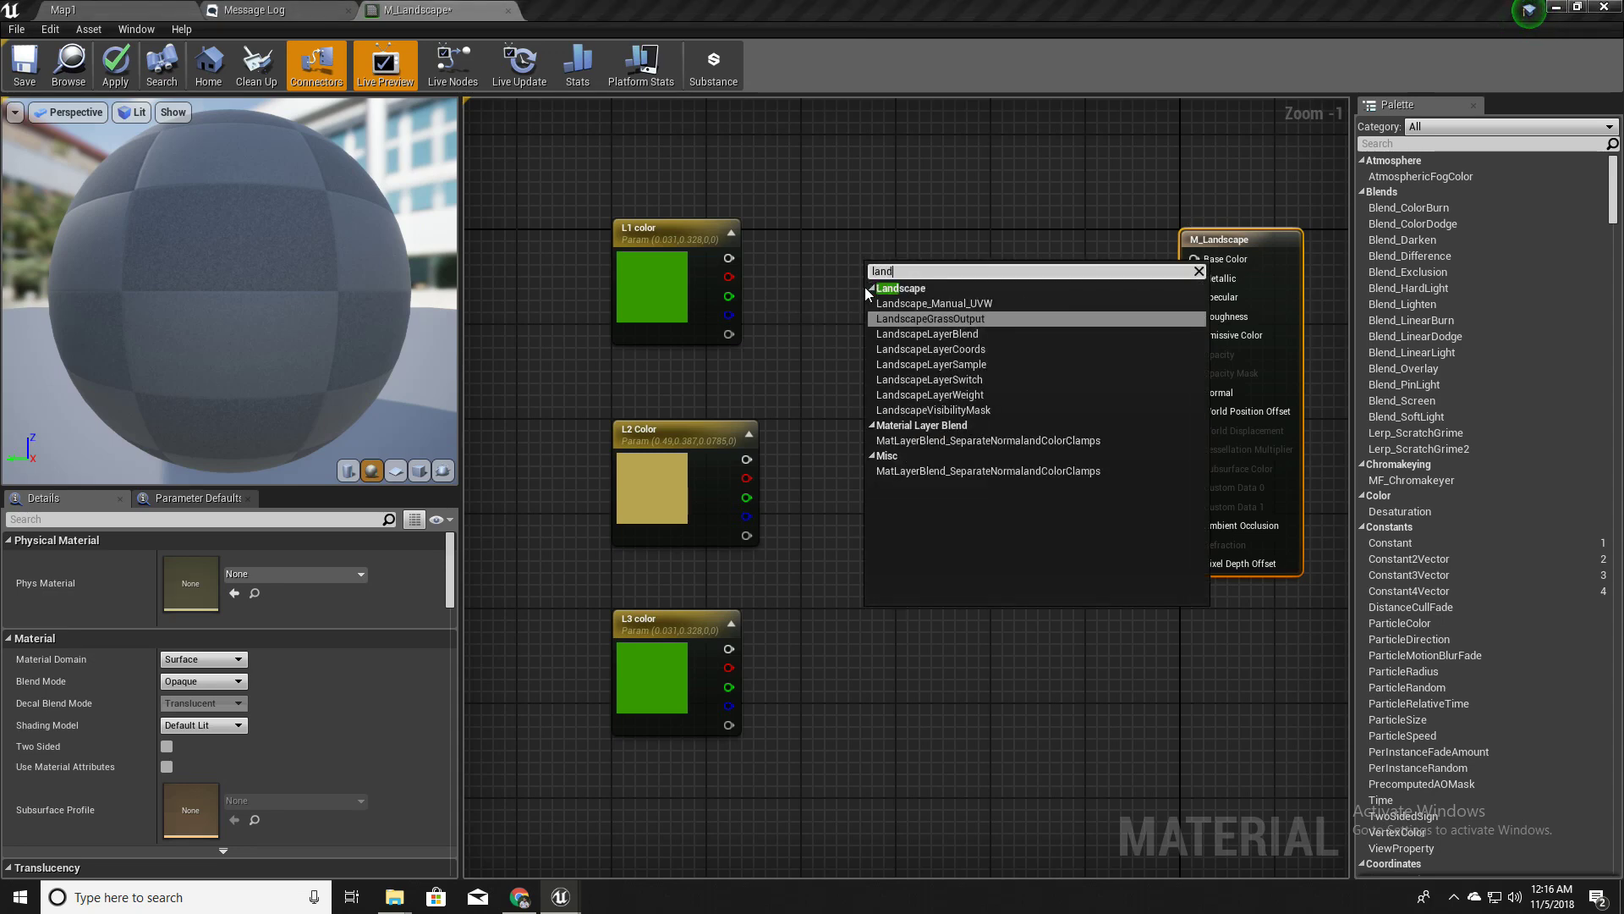
{"action": "key", "text": "BackSpace"}
{"action": "key", "text": "BackSpace"}
{"action": "key", "text": "BackSpace"}
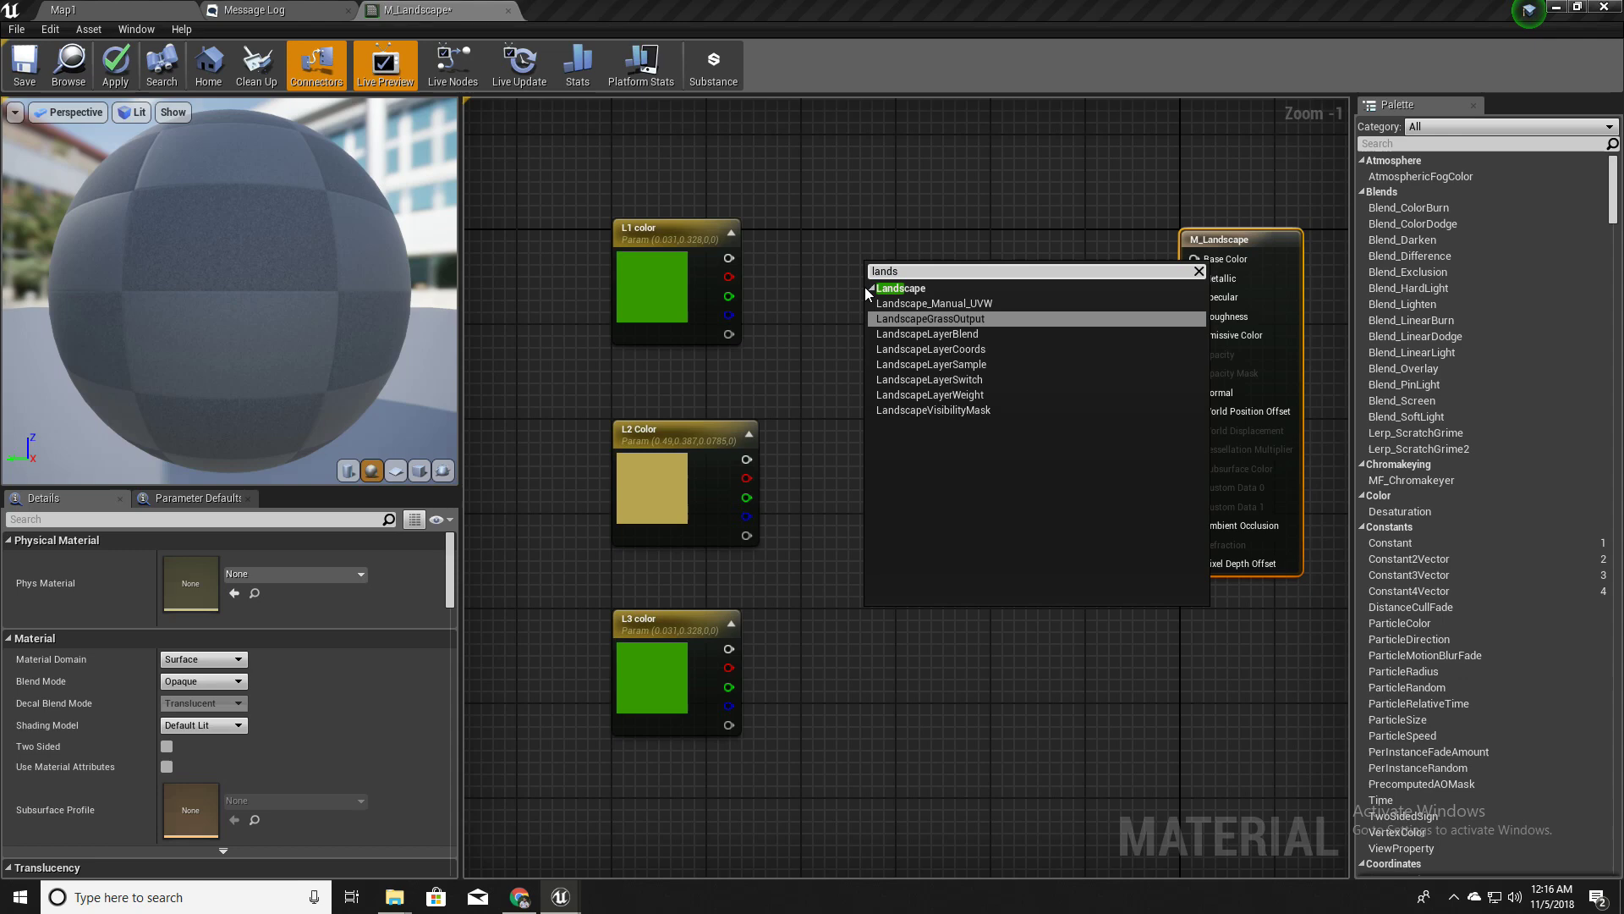
{"action": "key", "text": "Down"}
{"action": "key", "text": "Return"}
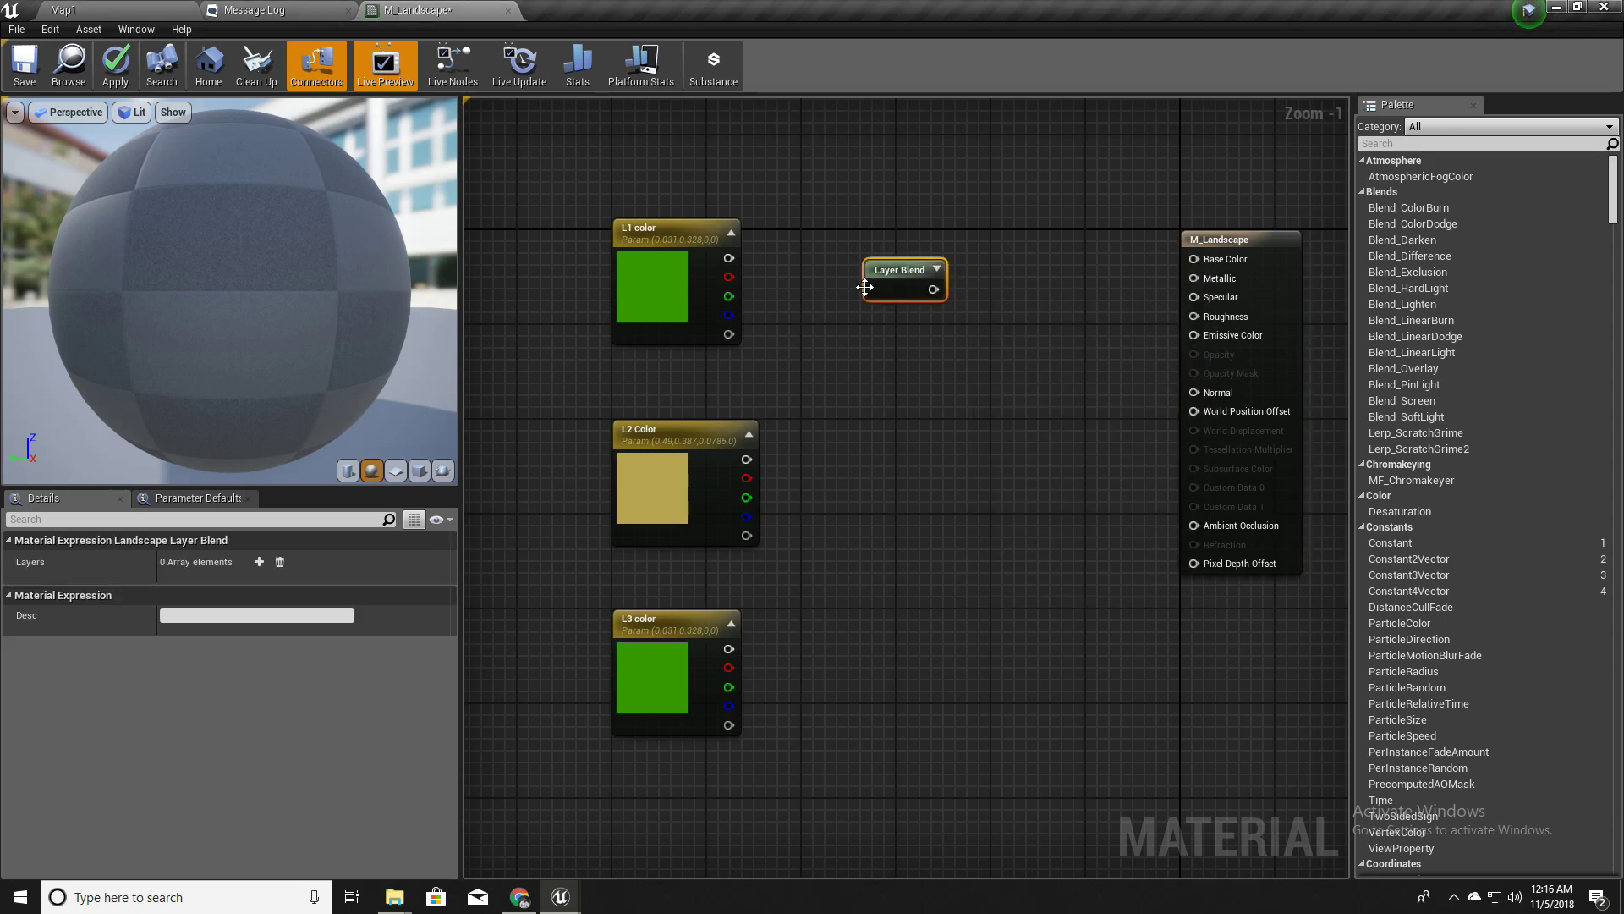
{"action": "left_click_drag", "start_coordinate": [899, 287], "coordinate": [967, 282]}
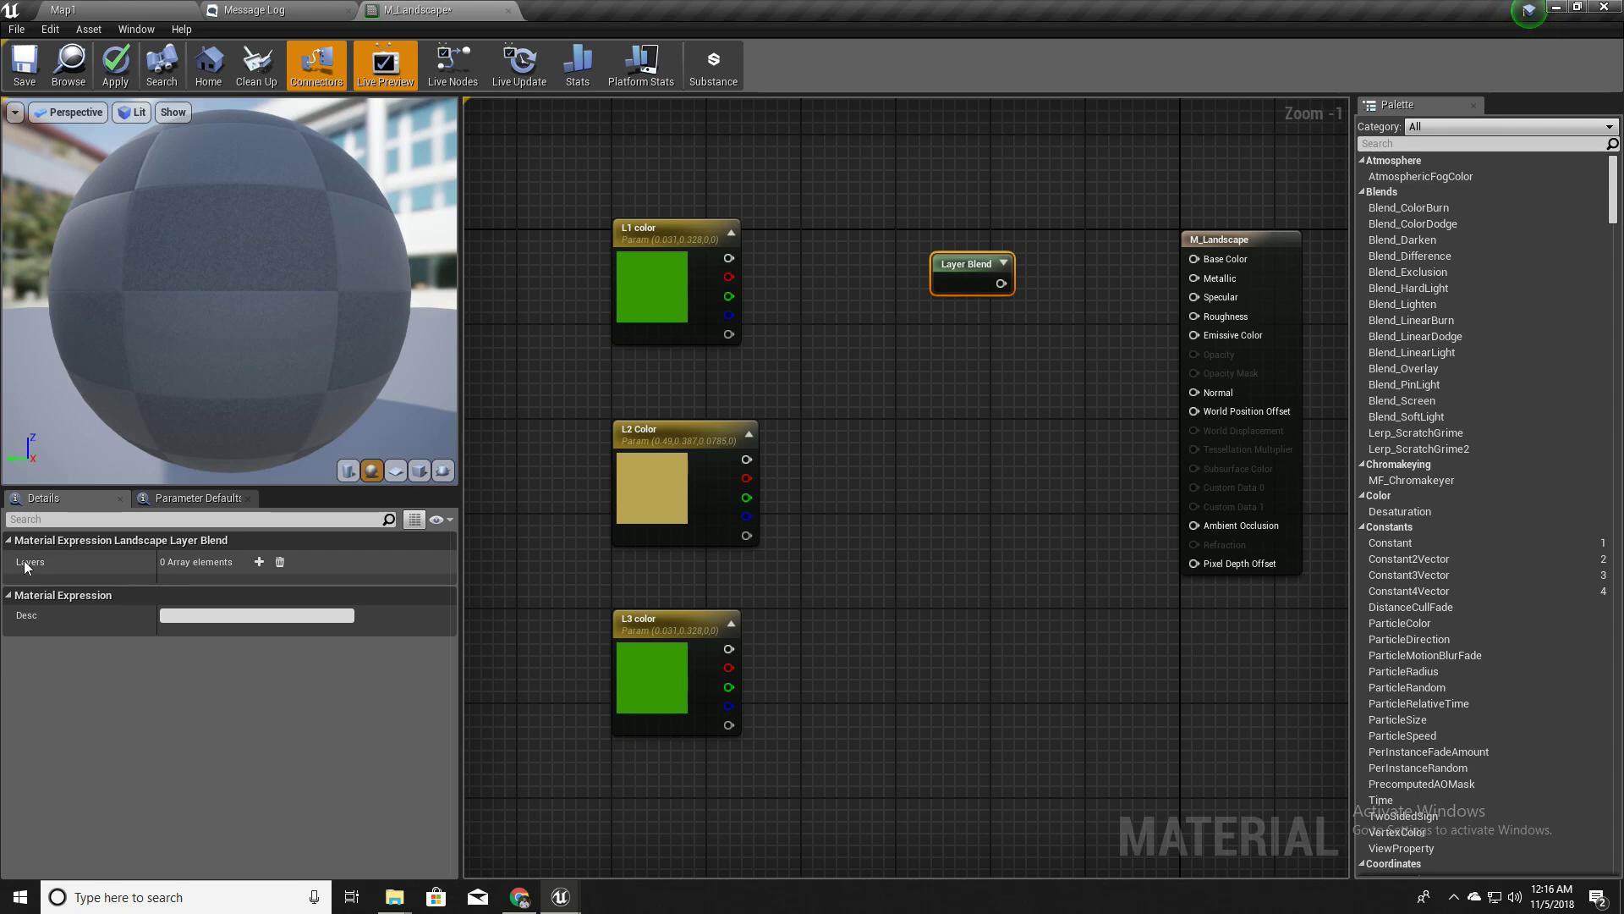
Add three layers to the Layer Blend node, naming the first one L1 with a preview weight of 1.0
{"action": "left_click", "coordinate": [259, 562]}
{"action": "left_click", "coordinate": [259, 563]}
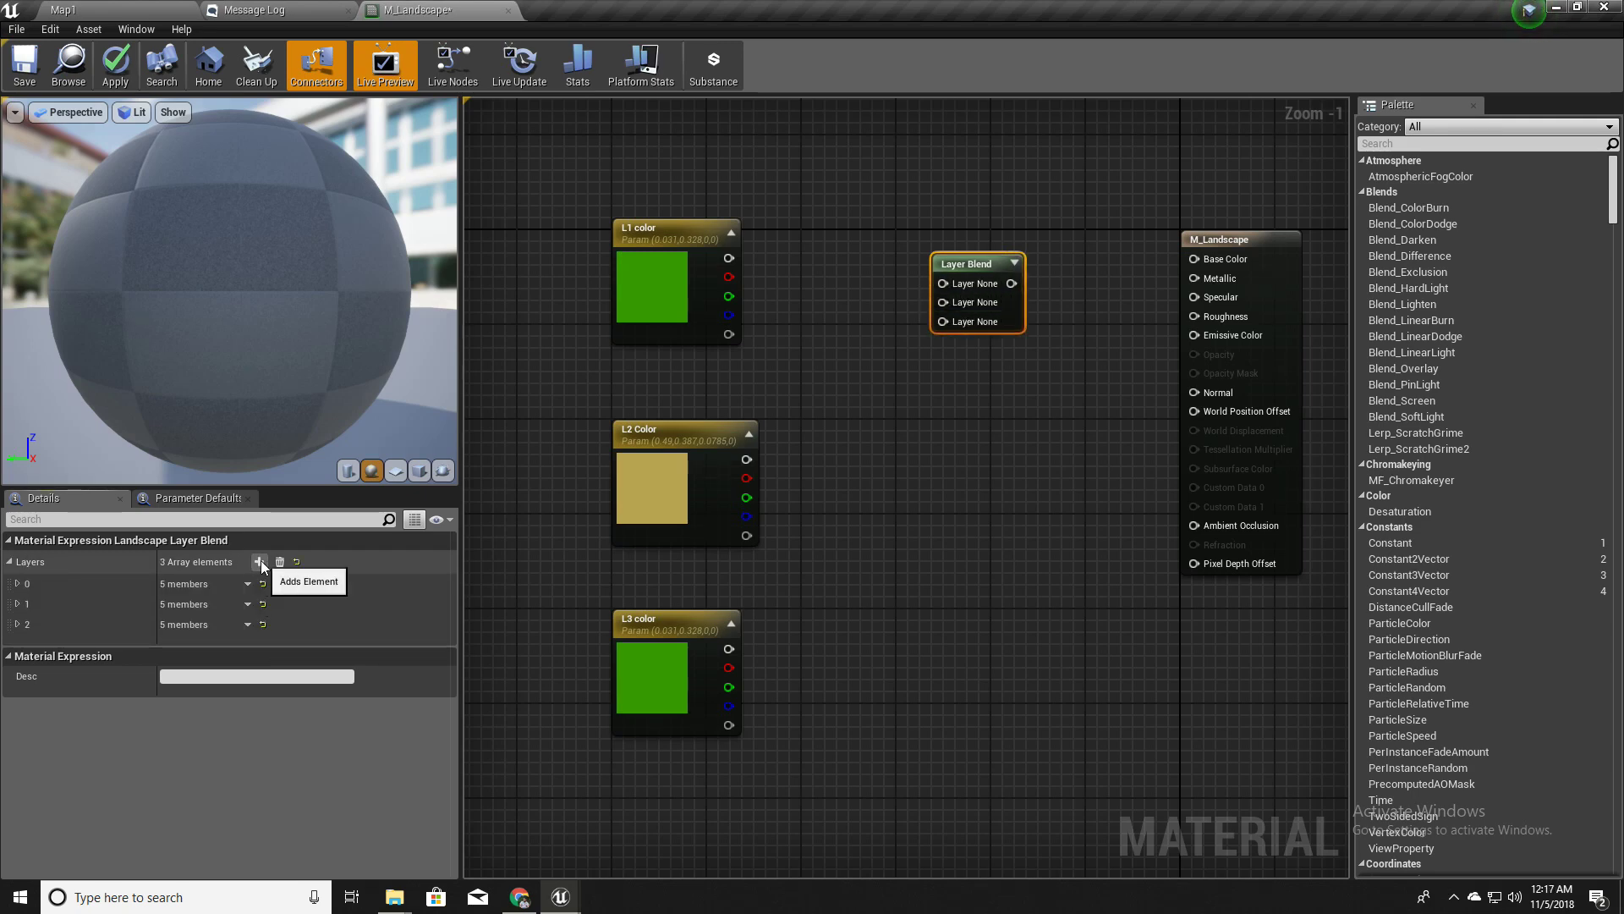
{"action": "left_click", "coordinate": [17, 583]}
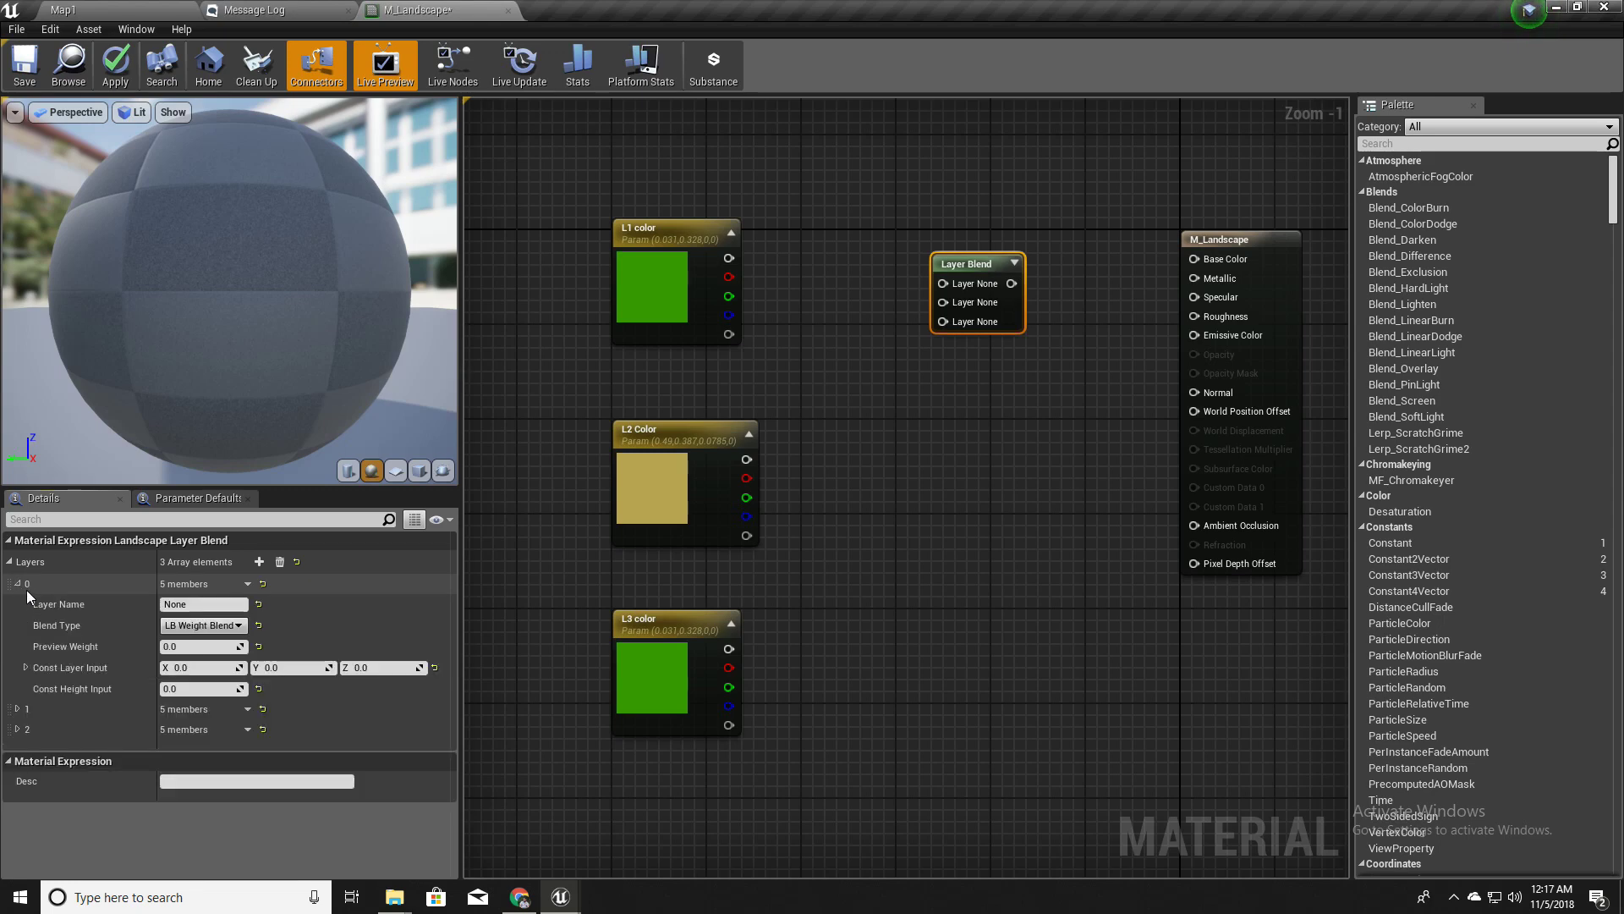
{"action": "left_click", "coordinate": [194, 605]}
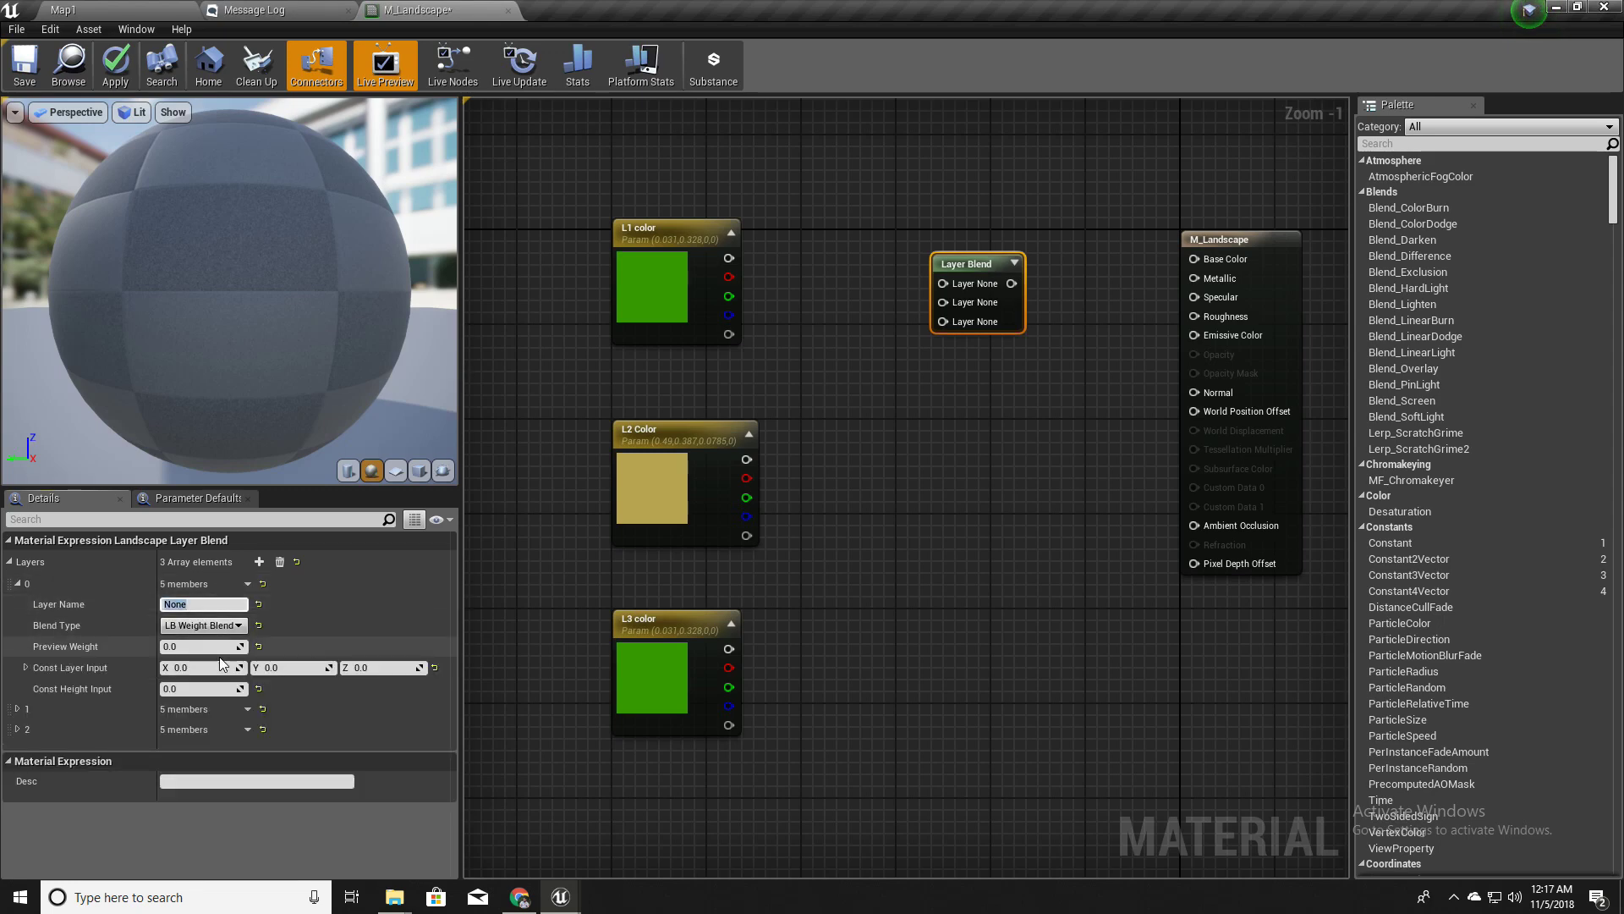
{"action": "type", "text": "L1"}
{"action": "key", "text": "Return"}
{"action": "left_click", "coordinate": [210, 646]}
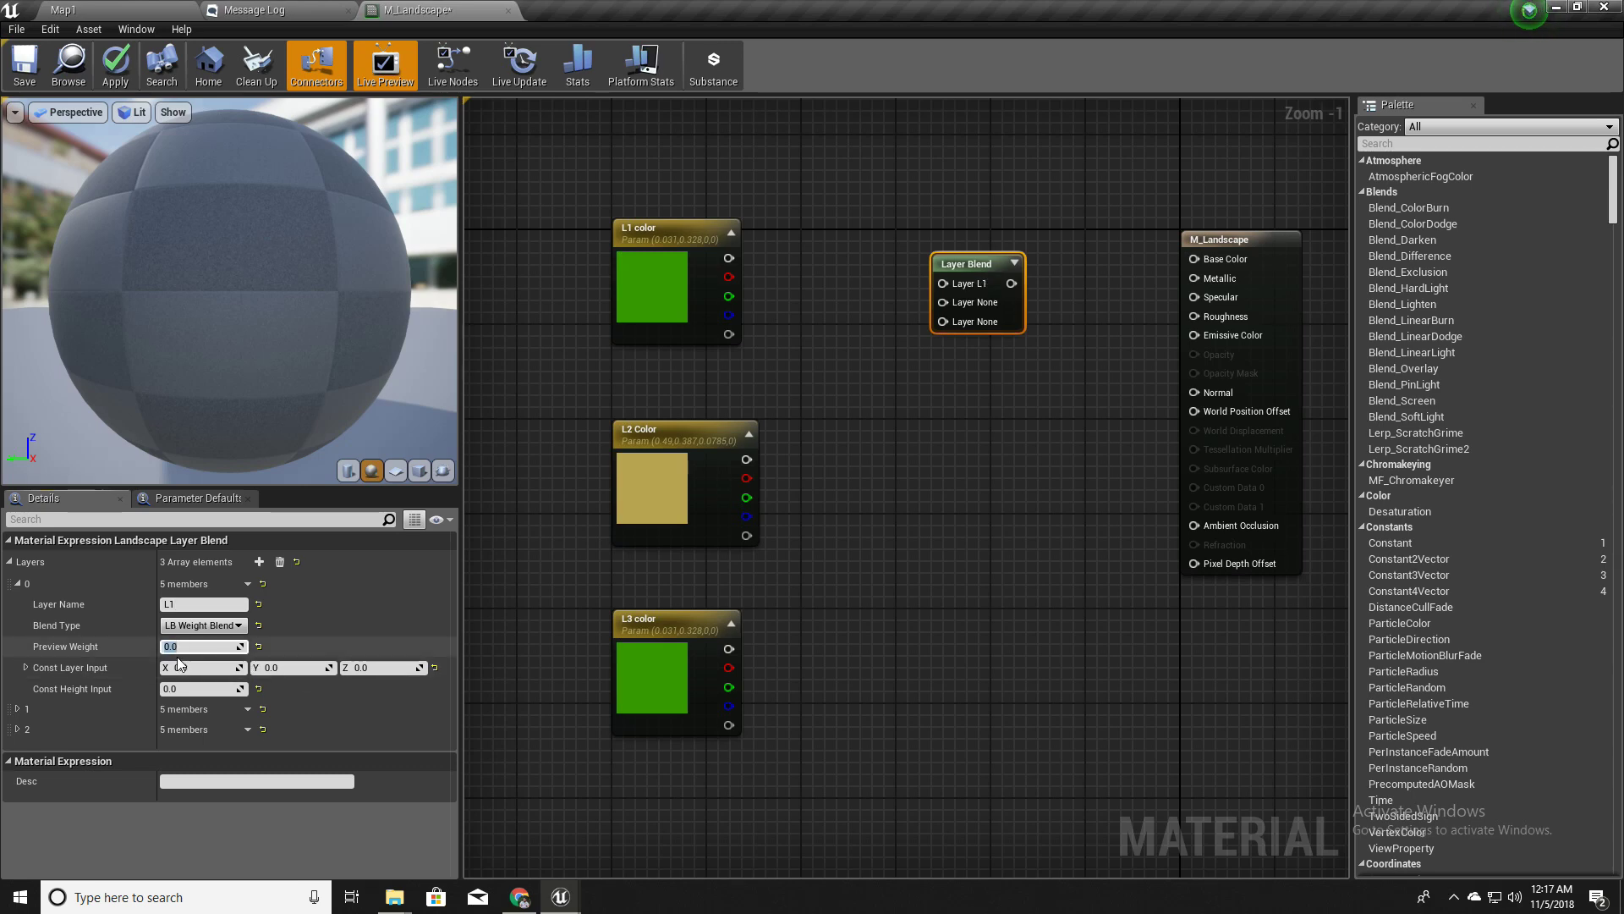
Name the second Layer Blend layer L2 and the third one L3
{"action": "left_click", "coordinate": [19, 709]}
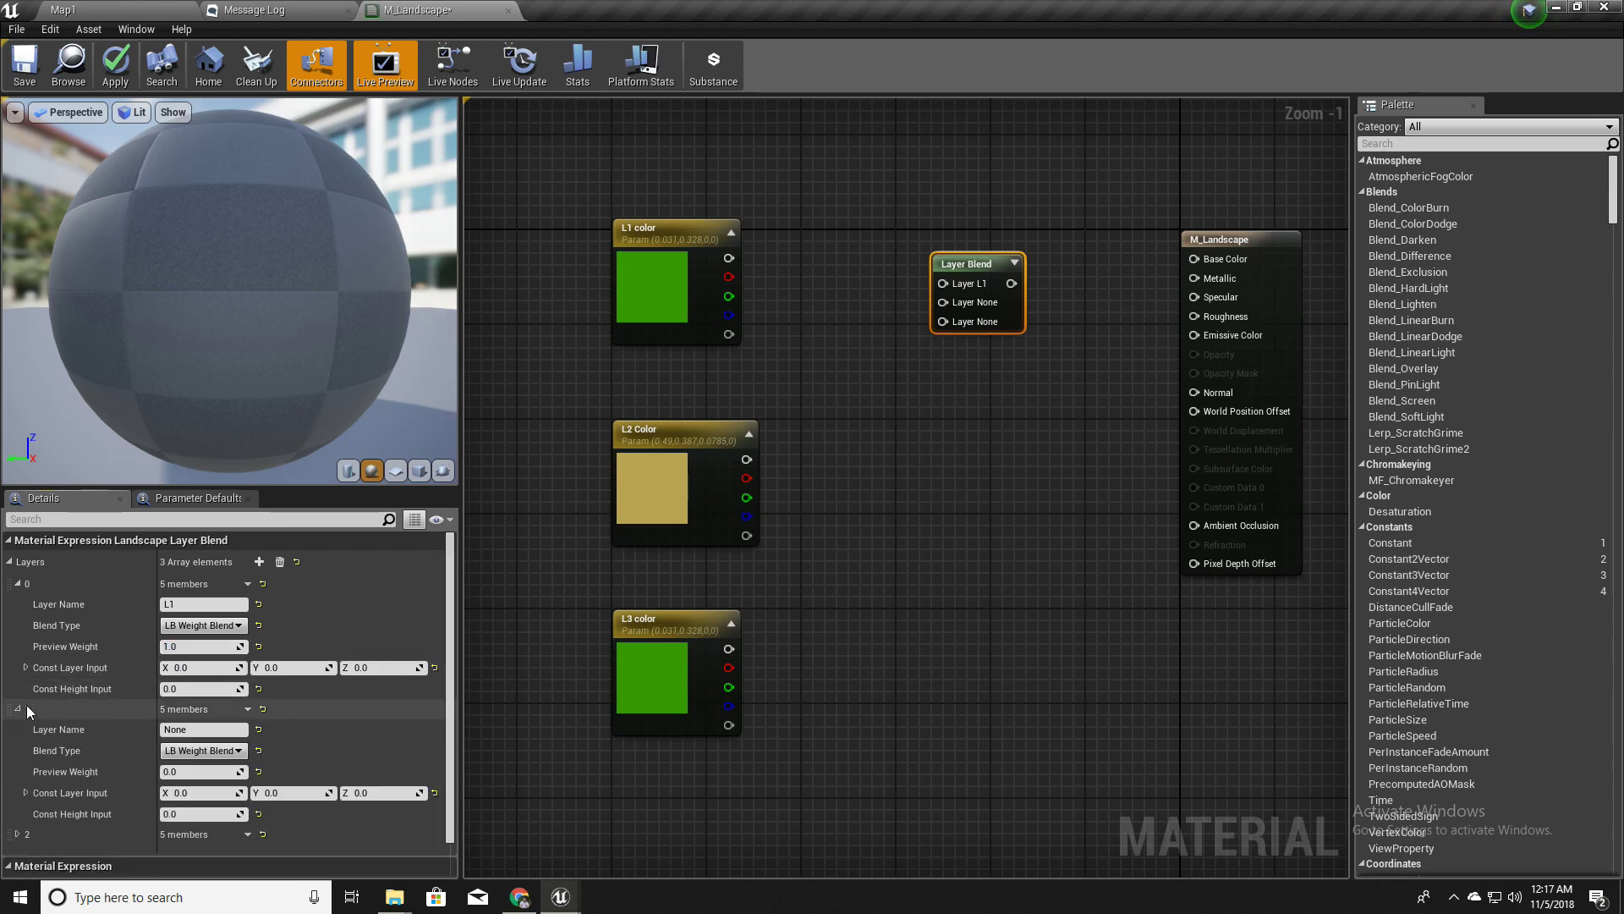
{"action": "scroll", "coordinate": [34, 761], "scroll_direction": "down", "scroll_amount": 1}
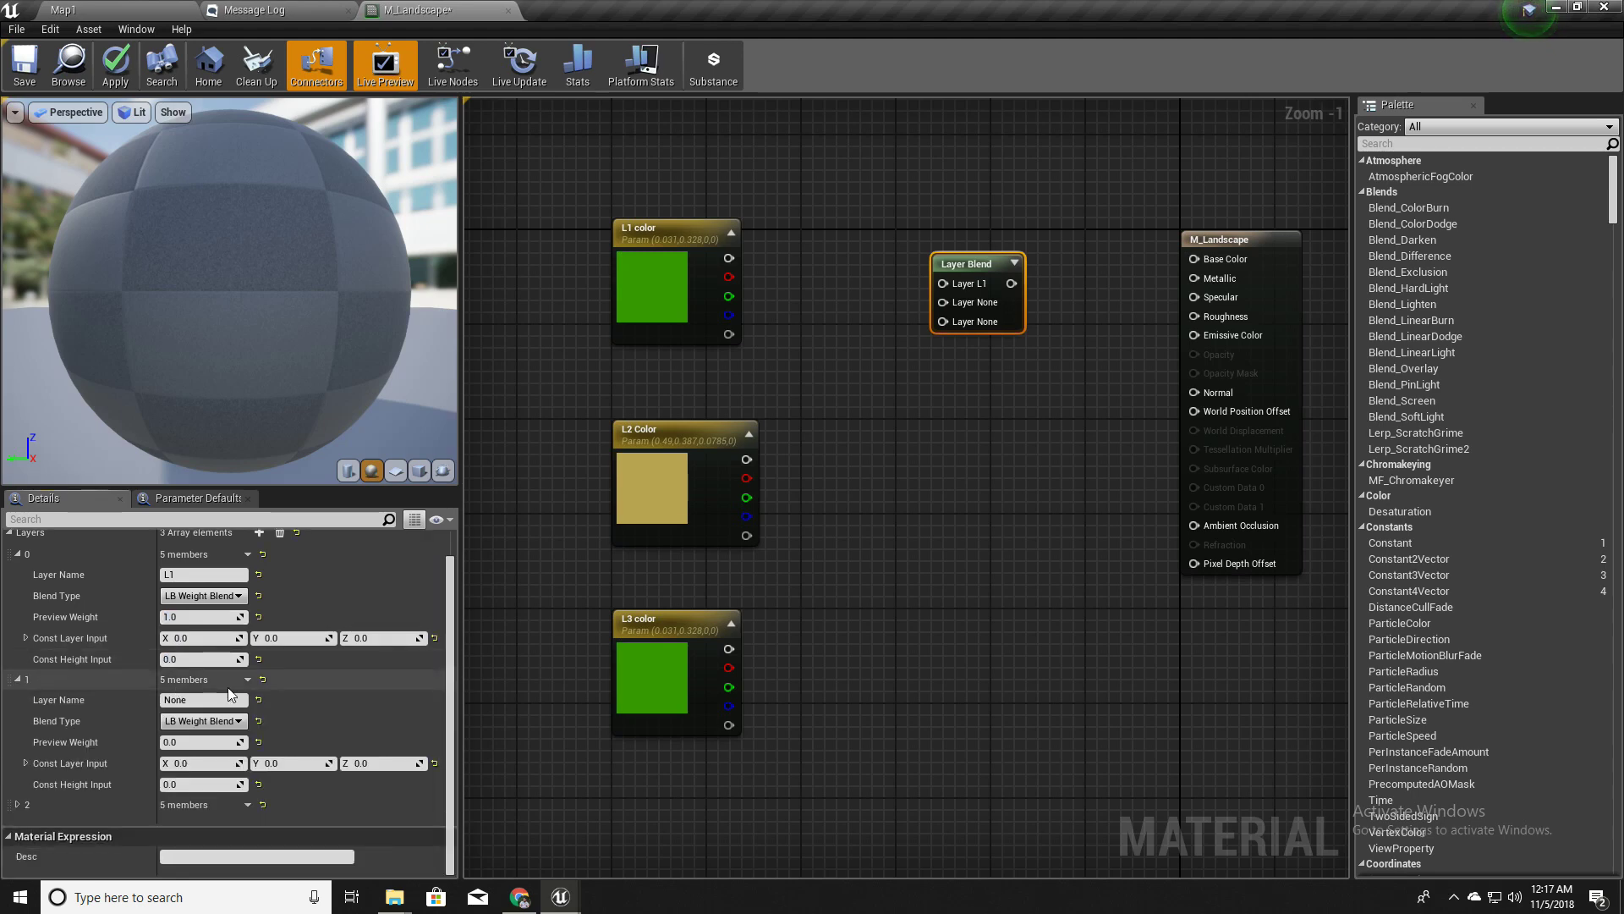
{"action": "left_click", "coordinate": [17, 804]}
{"action": "scroll", "coordinate": [78, 748], "scroll_direction": "down", "scroll_amount": 2}
{"action": "scroll", "coordinate": [90, 743], "scroll_direction": "up", "scroll_amount": 3}
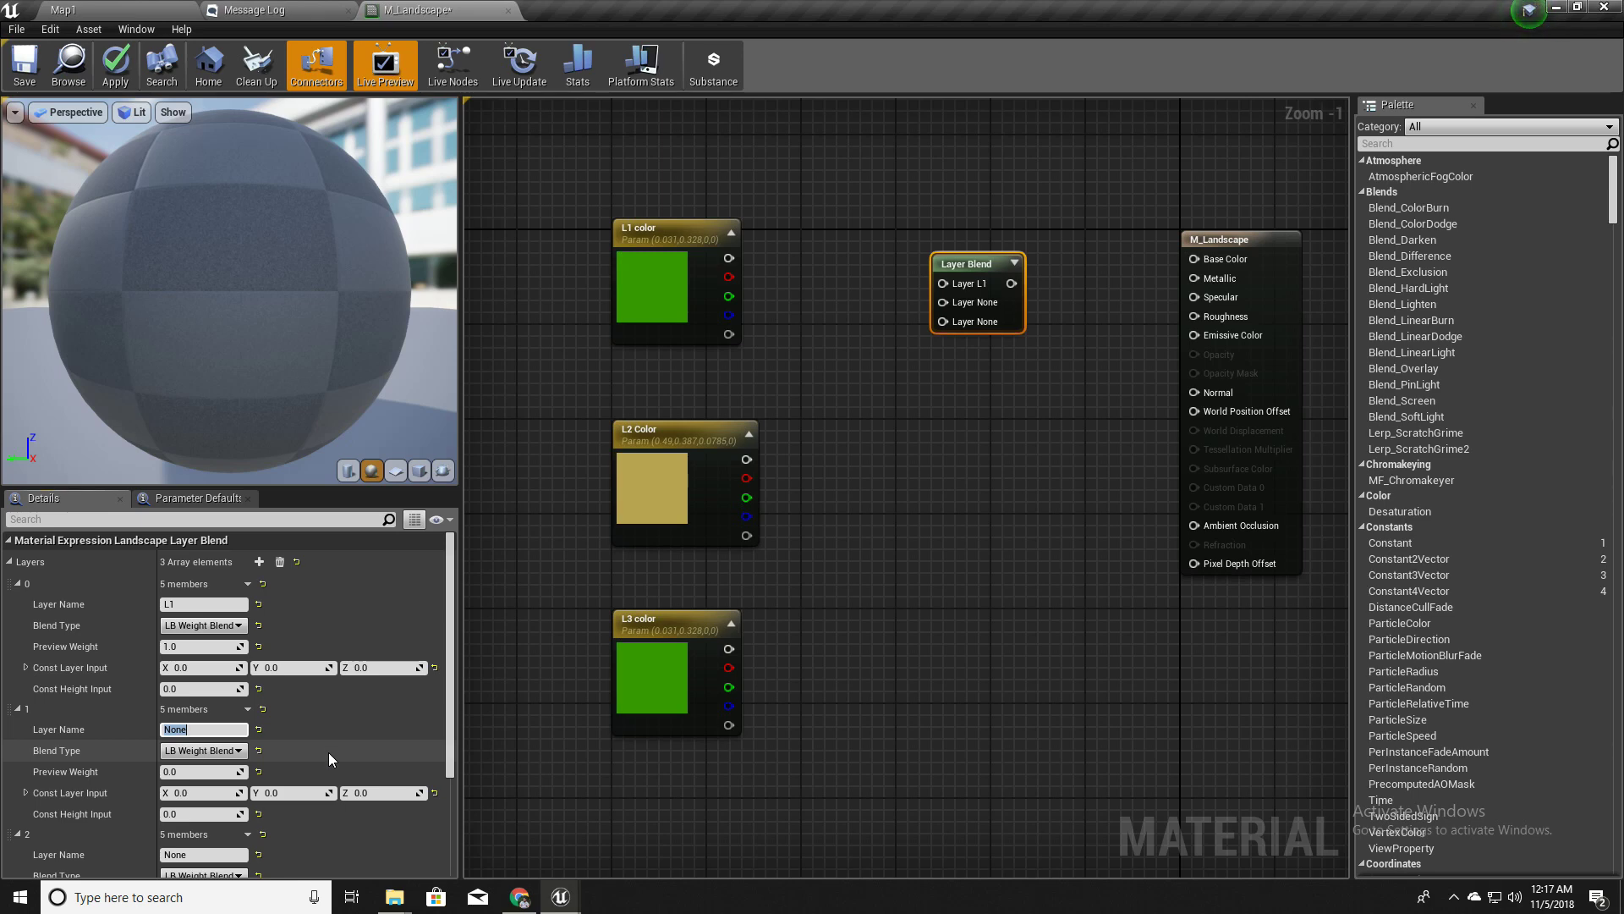
{"action": "type", "text": "L2"}
{"action": "scroll", "coordinate": [338, 754], "scroll_direction": "down", "scroll_amount": 3}
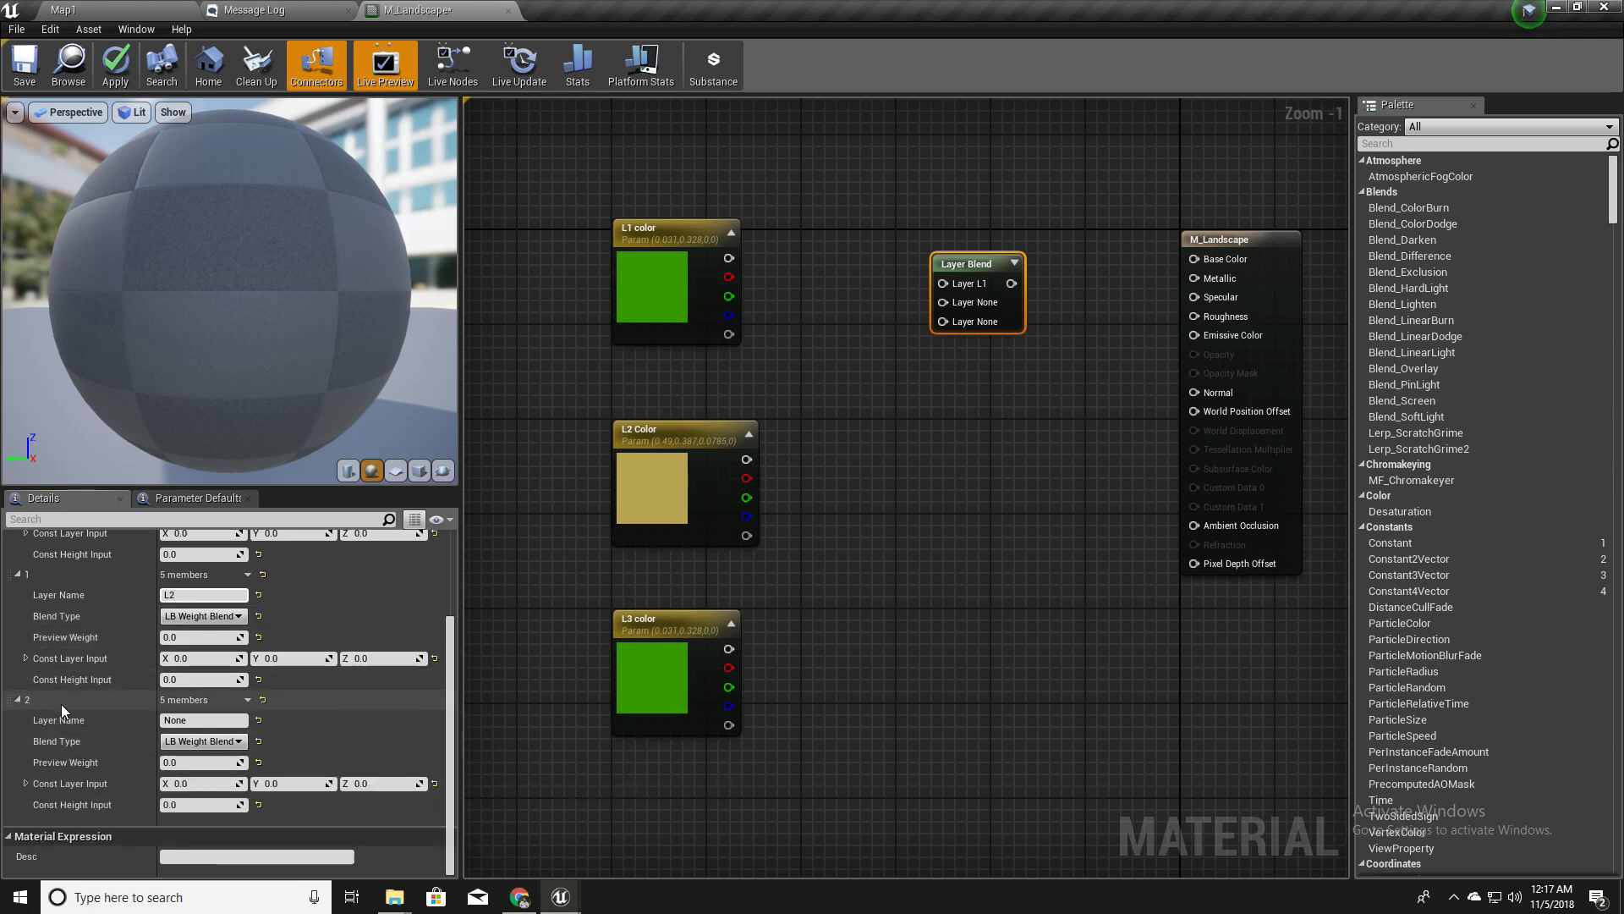
{"action": "left_click", "coordinate": [220, 719]}
{"action": "type", "text": "L"}
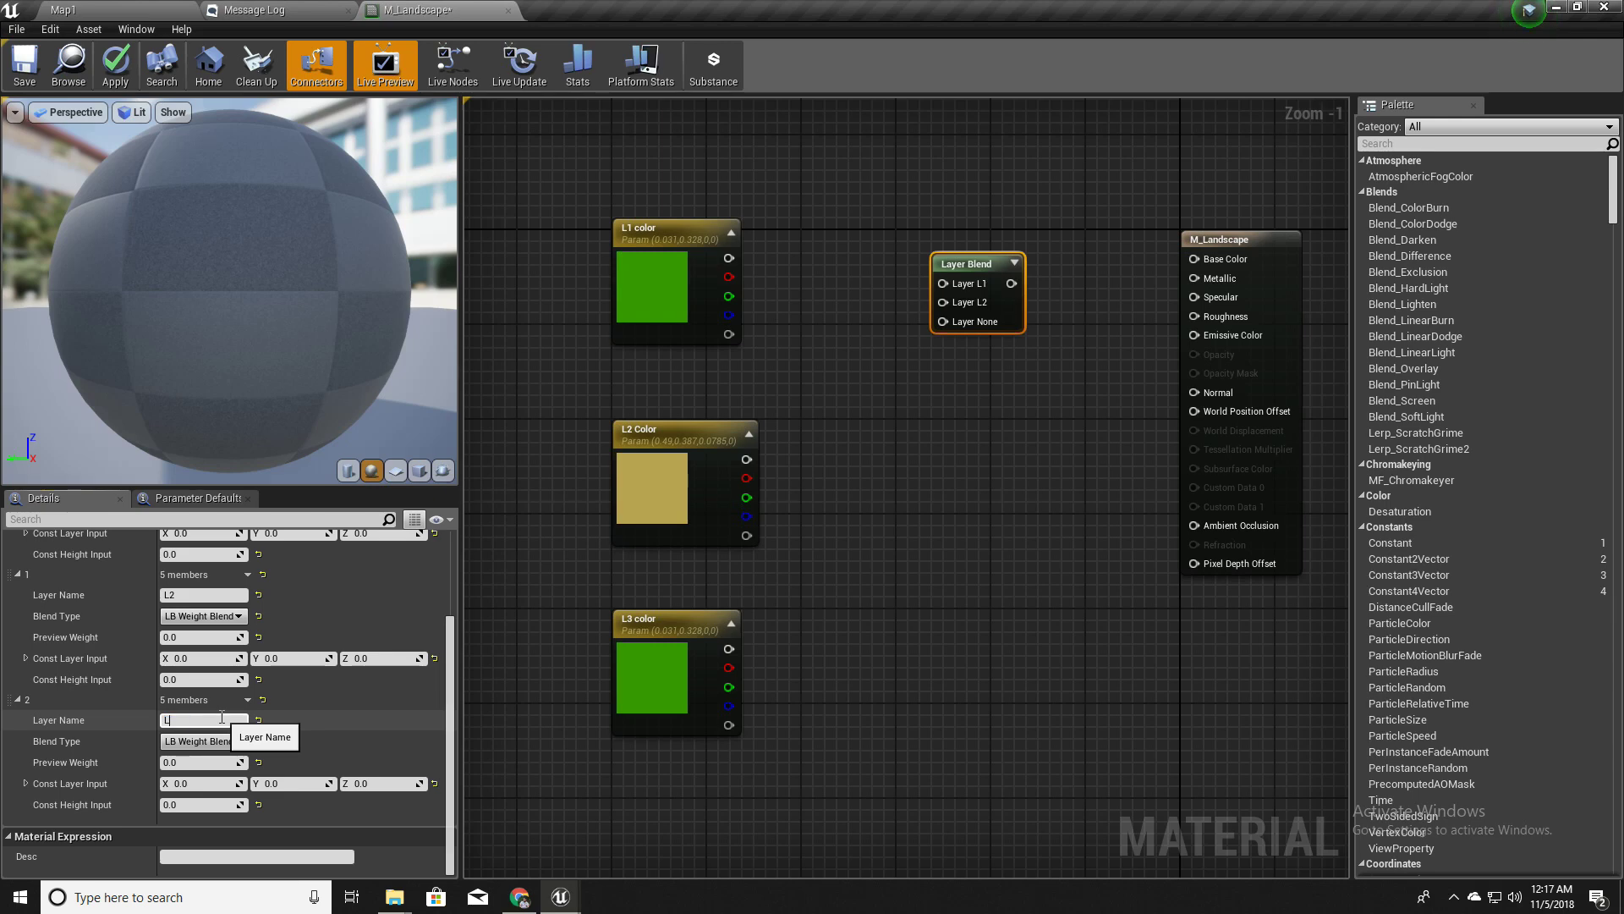
{"action": "type", "text": "3"}
{"action": "key", "text": "Return"}
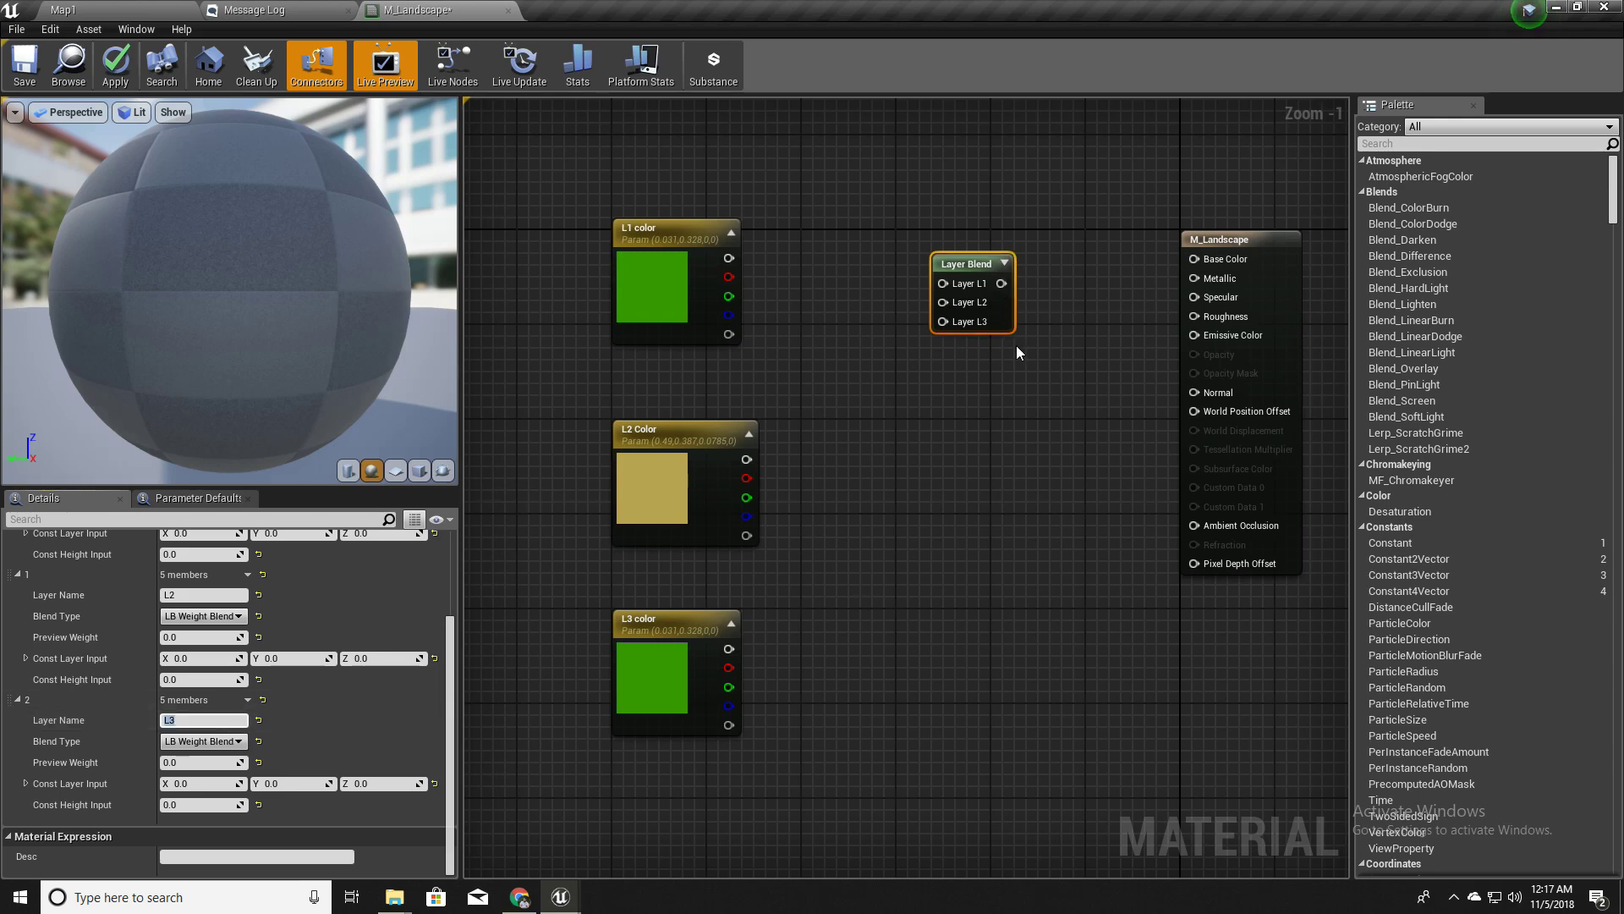
Try to feed the Layer Blend output into a new BreakMaterialAttributes node, moving the M_Landscape node aside to make room
{"action": "scroll", "coordinate": [1024, 372], "scroll_direction": "up", "scroll_amount": 1}
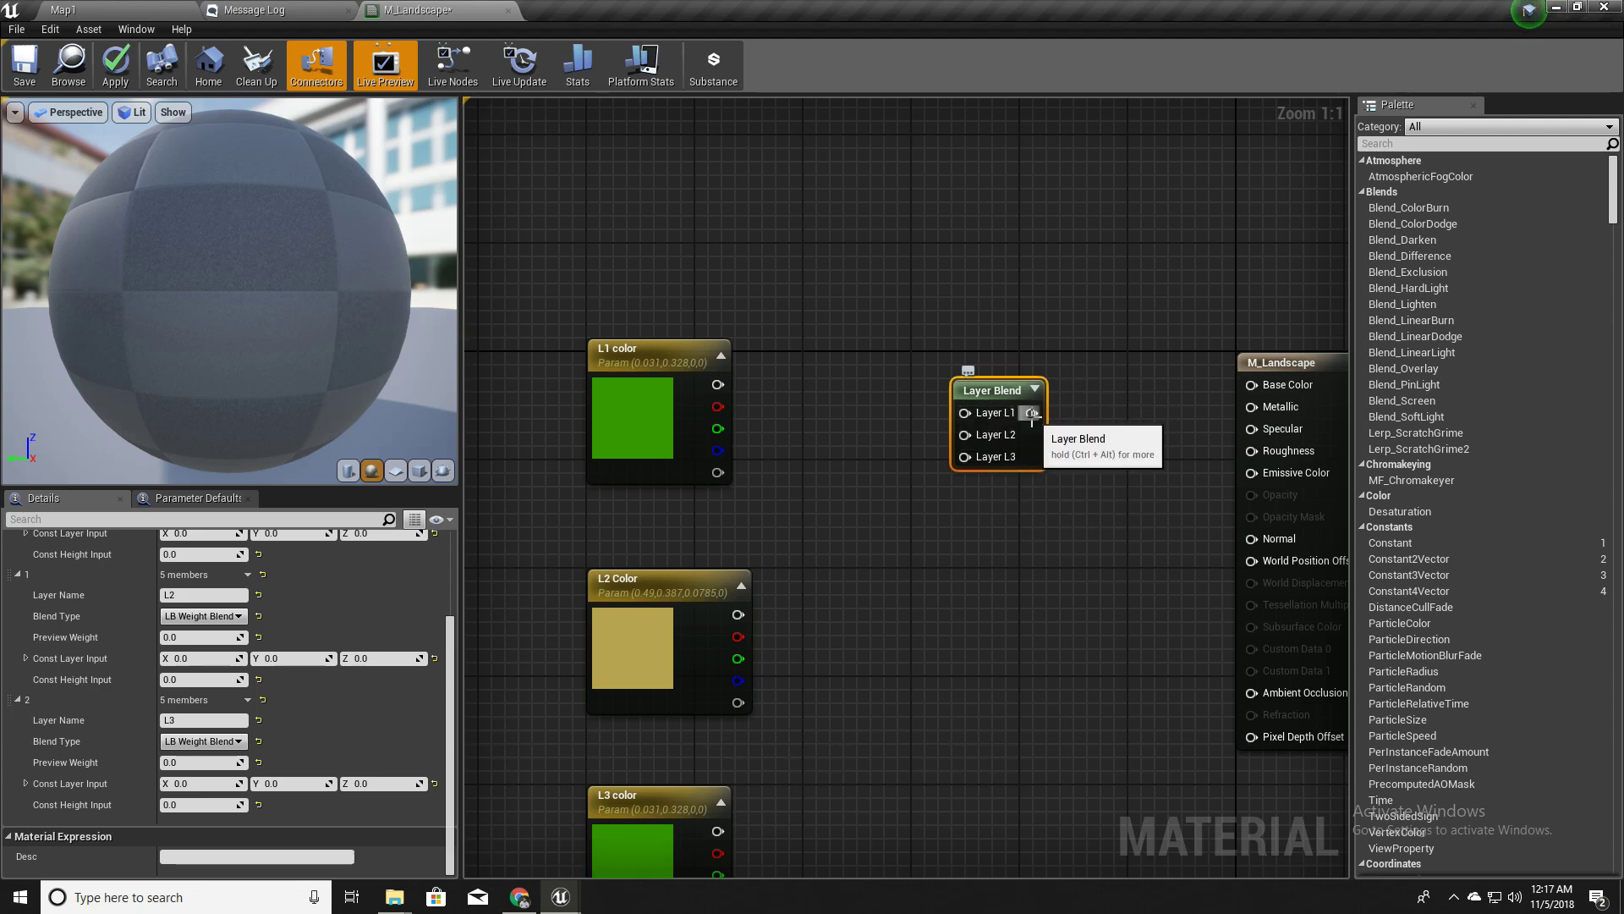
{"action": "right_click_drag", "start_coordinate": [1040, 440], "coordinate": [769, 435]}
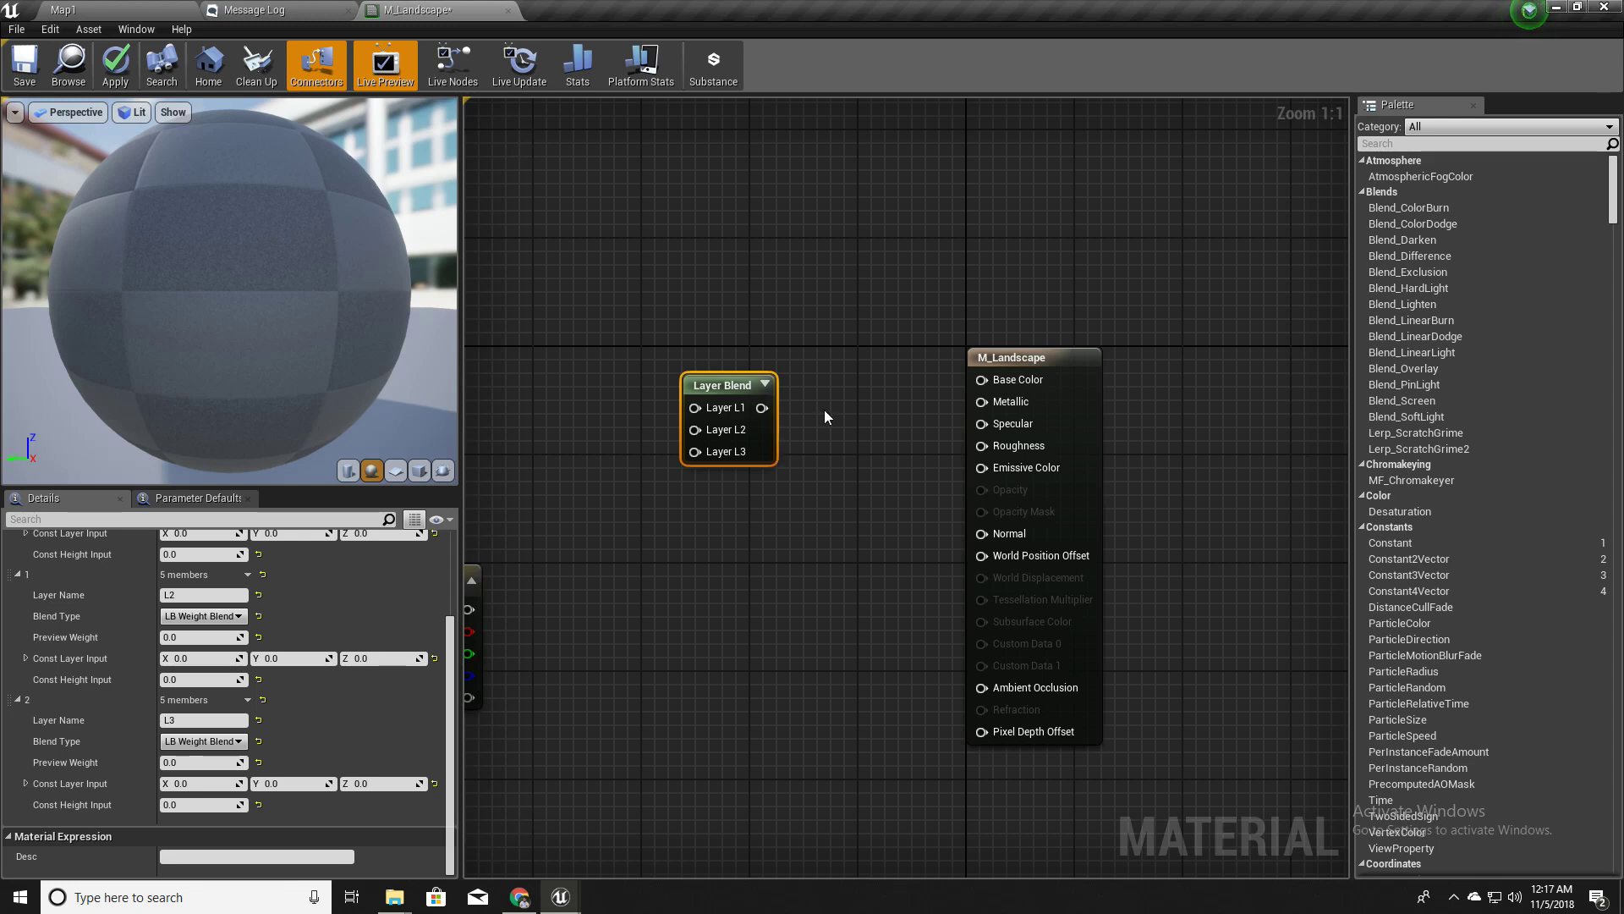
{"action": "left_click_drag", "start_coordinate": [763, 408], "coordinate": [804, 408]}
{"action": "left_click", "coordinate": [840, 354]}
{"action": "type", "text": "bre"}
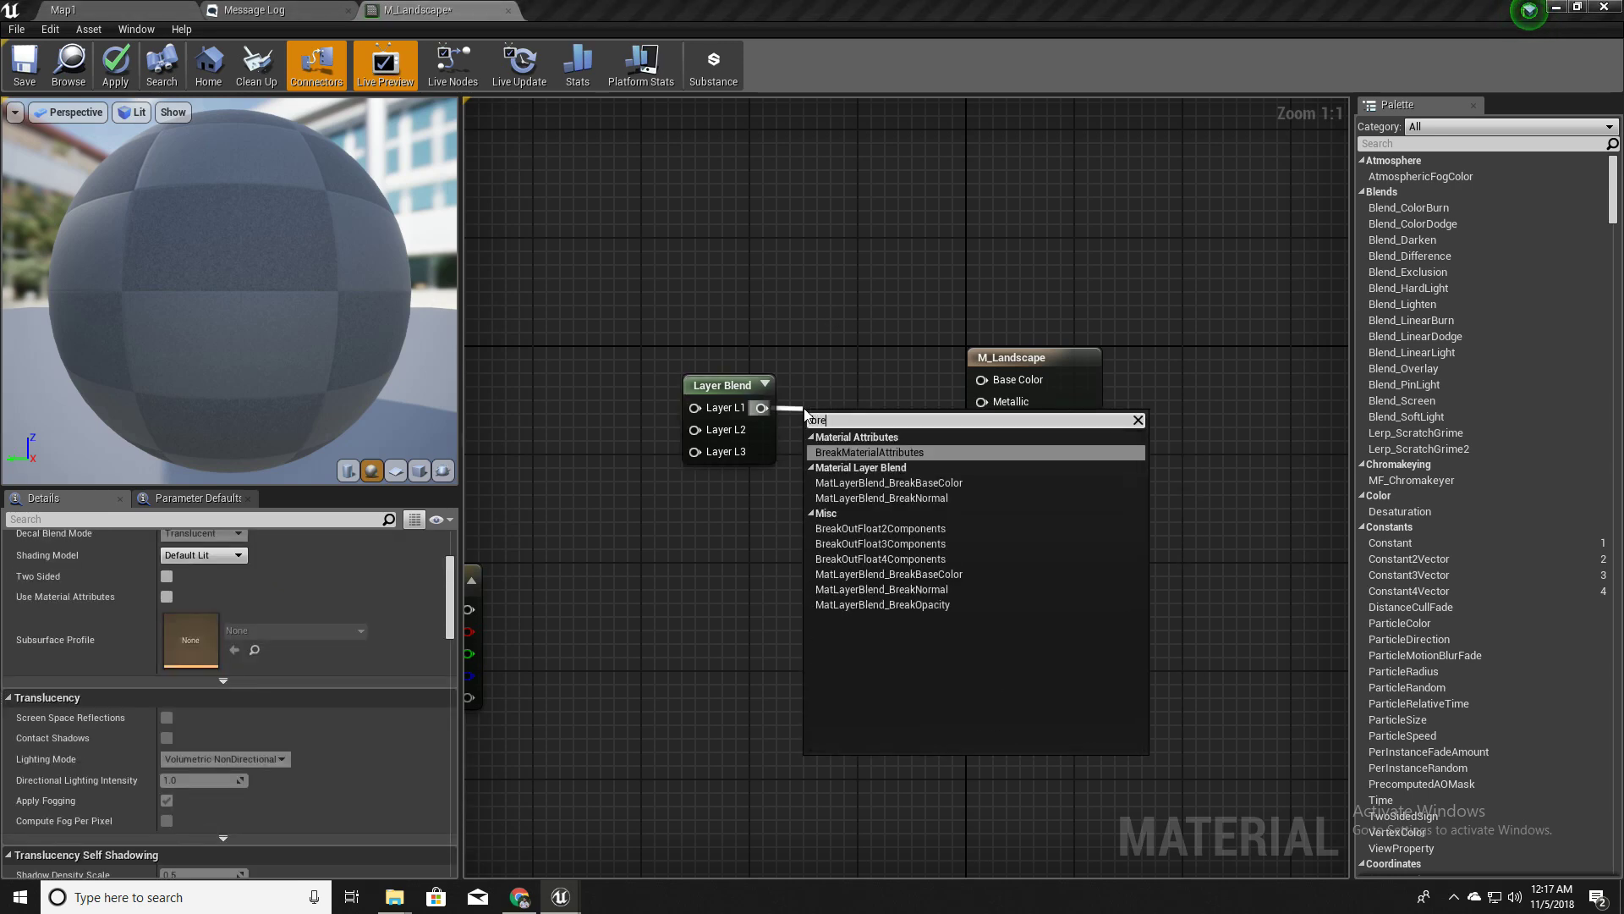
{"action": "key", "text": "Return"}
{"action": "left_click_drag", "start_coordinate": [1066, 391], "coordinate": [1215, 404]}
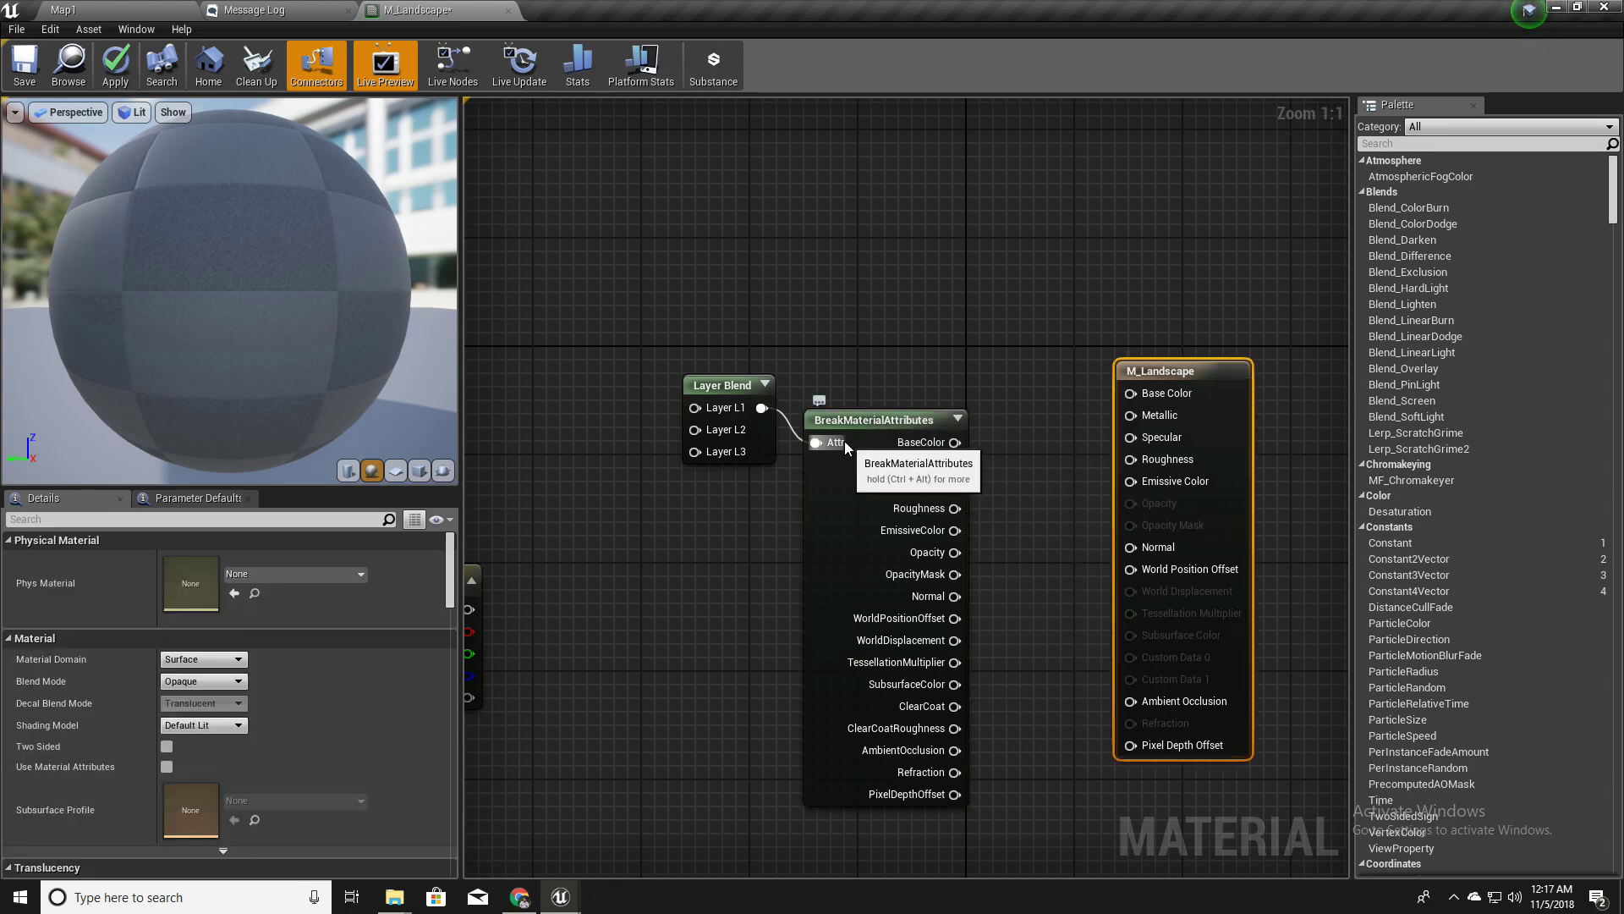
Try to connect the BaseColor, Metallic and Specular outputs of BreakMaterialAttributes to the matching inputs of M_Landscape
{"action": "left_click", "coordinate": [858, 508]}
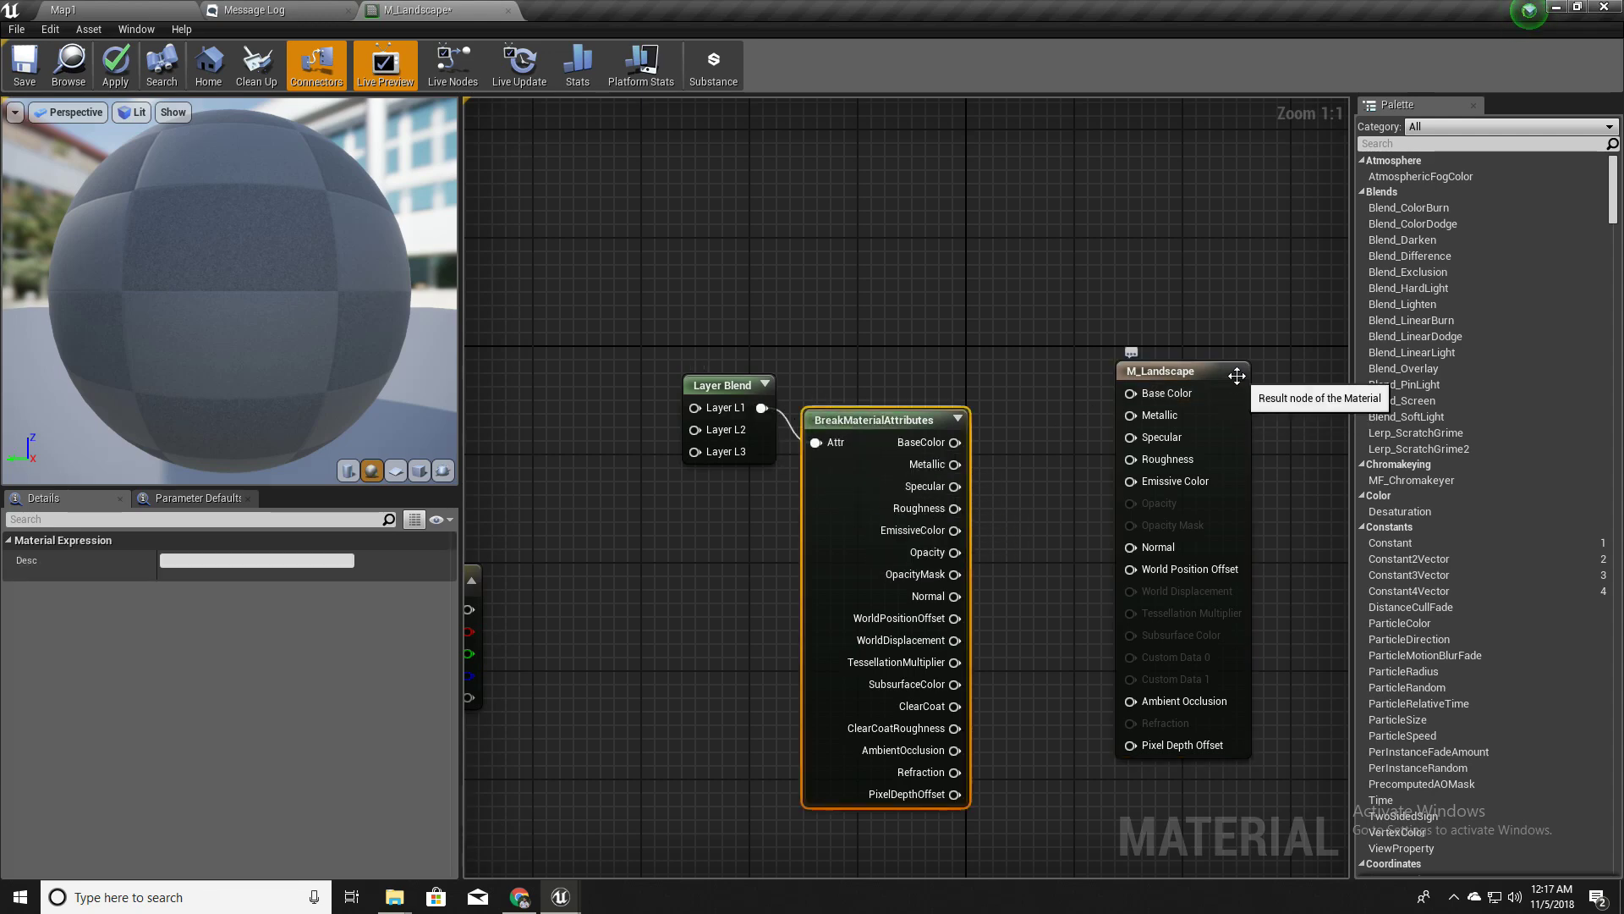
{"action": "left_click", "coordinate": [1188, 374]}
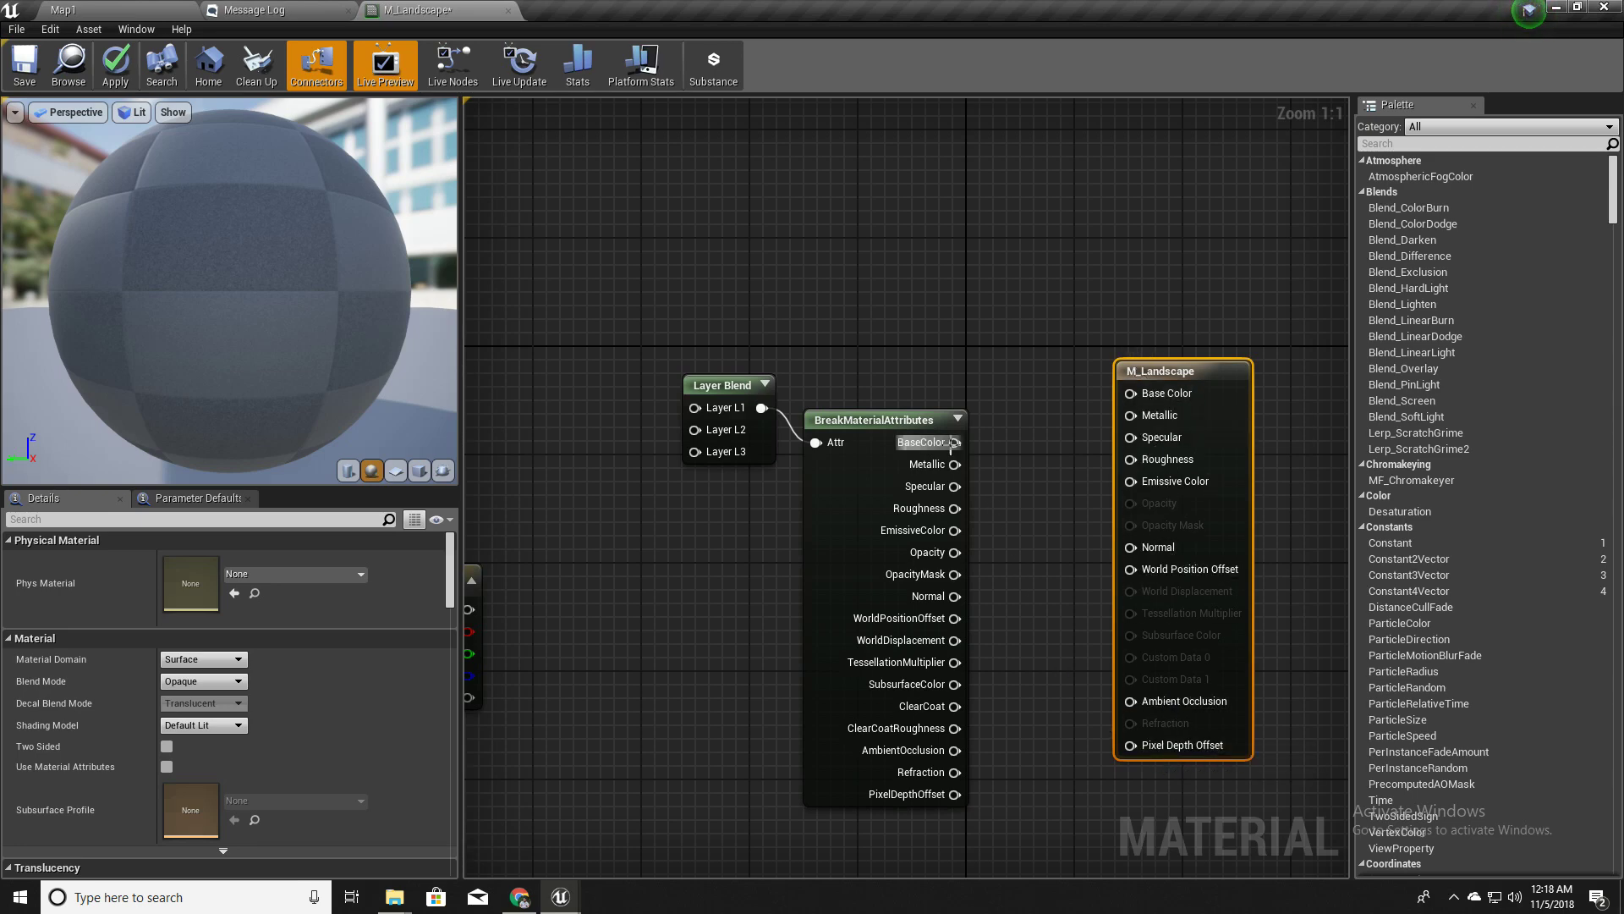
{"action": "left_click_drag", "start_coordinate": [954, 441], "coordinate": [1130, 437]}
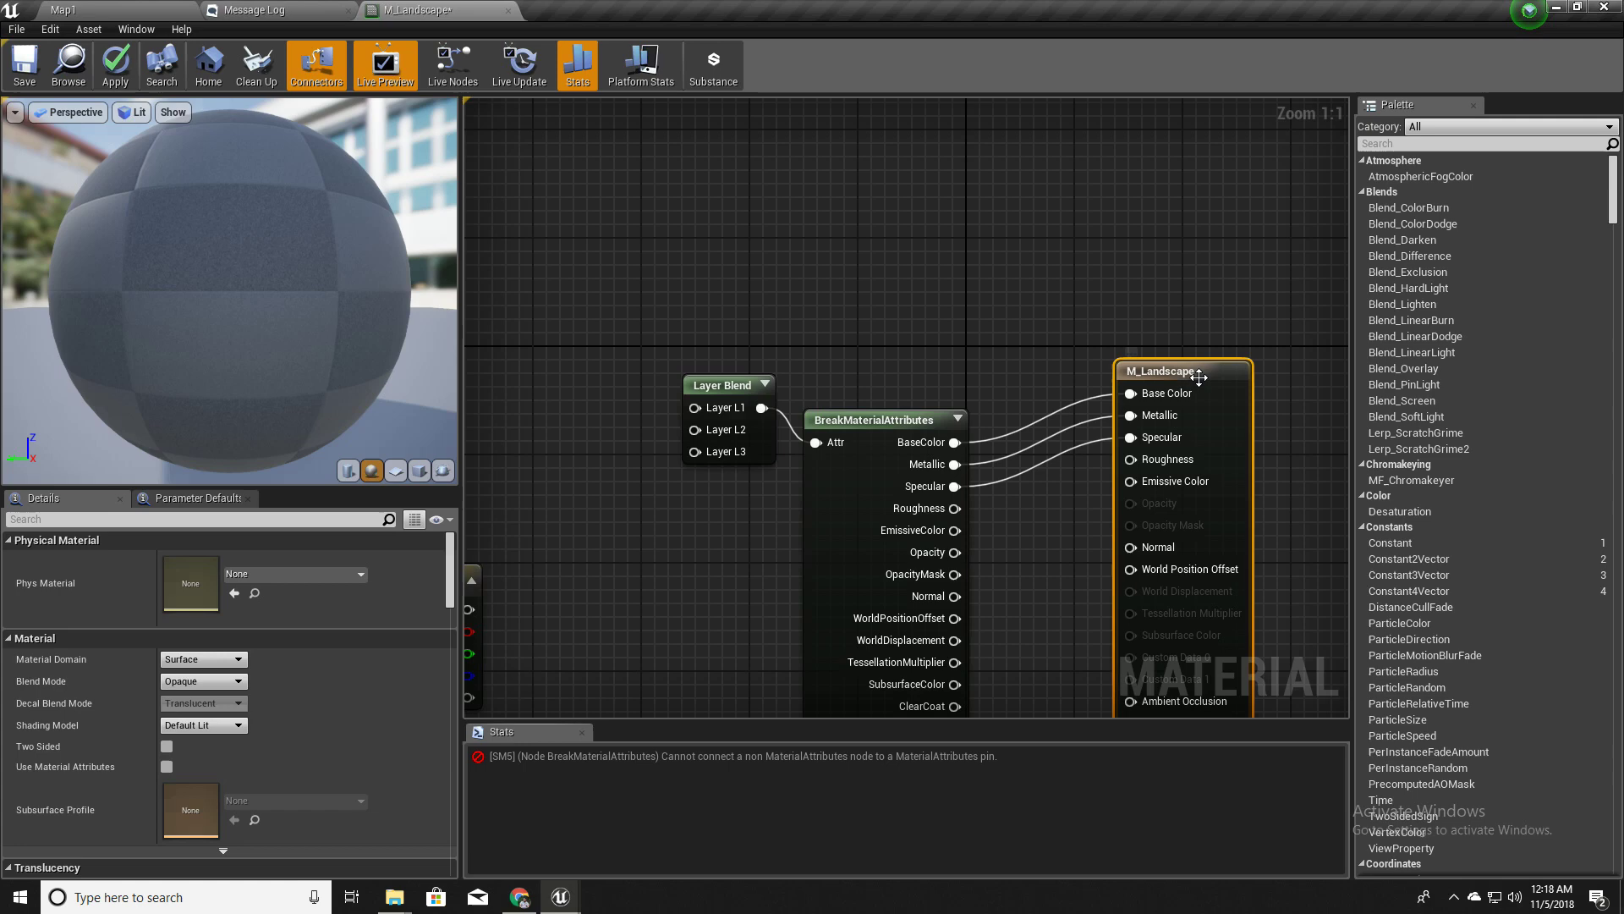
Delete the BreakMaterialAttributes node
{"action": "left_click", "coordinate": [888, 423]}
{"action": "key", "text": "Delete"}
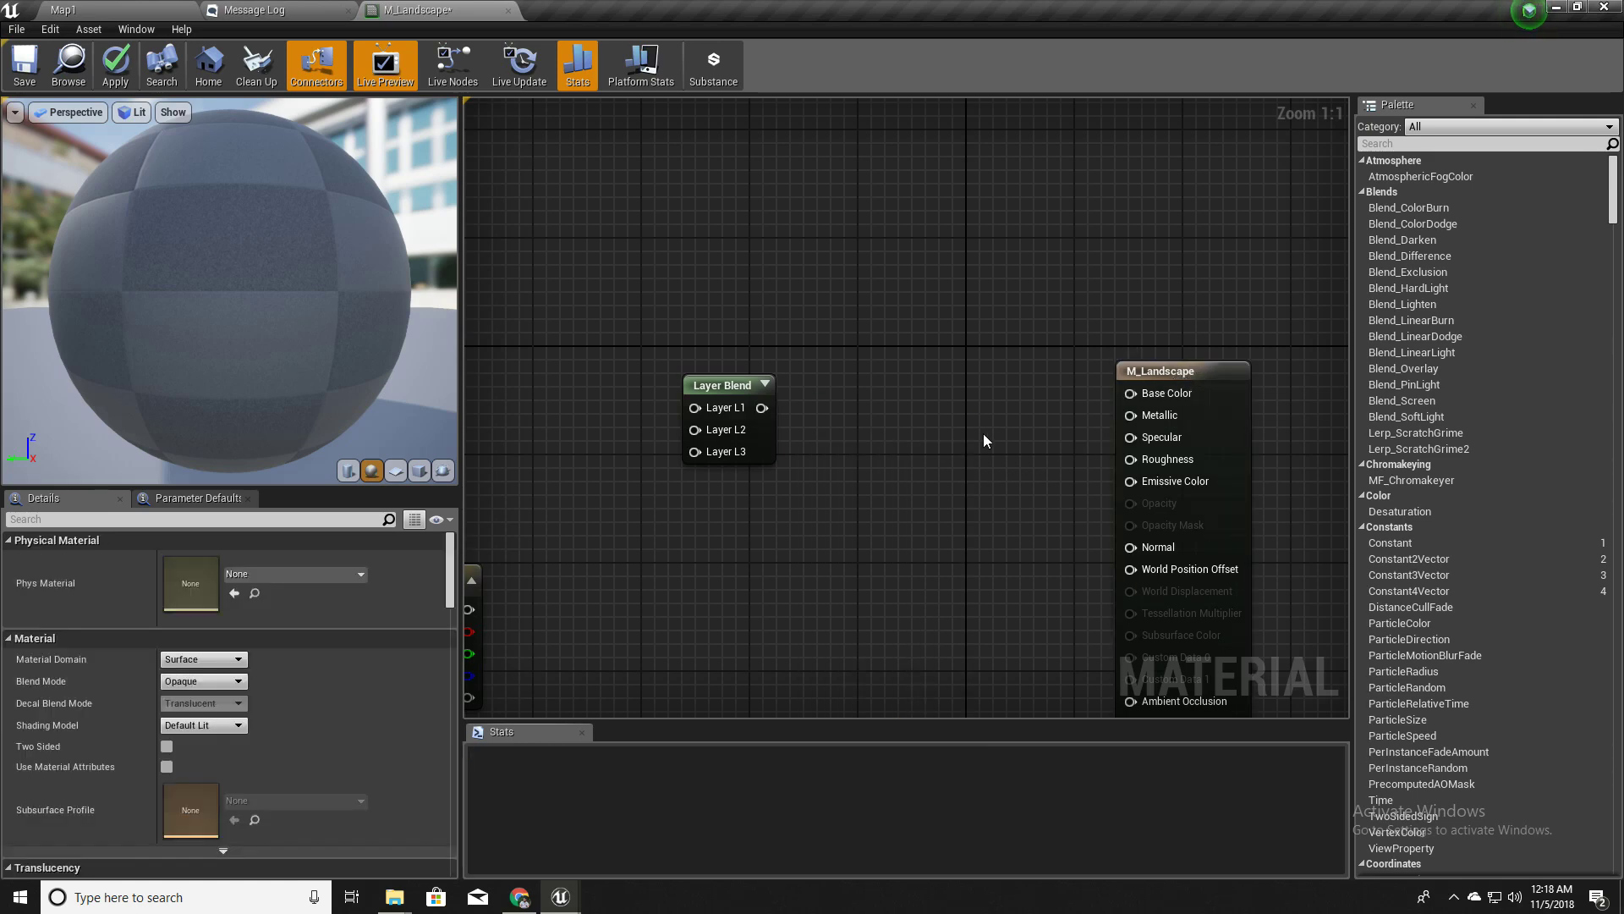
Enable Use Material Attributes on M_Landscape, move its node nearer, and connect the Layer Blend output to its Material Attributes input
{"action": "left_click", "coordinate": [1186, 380]}
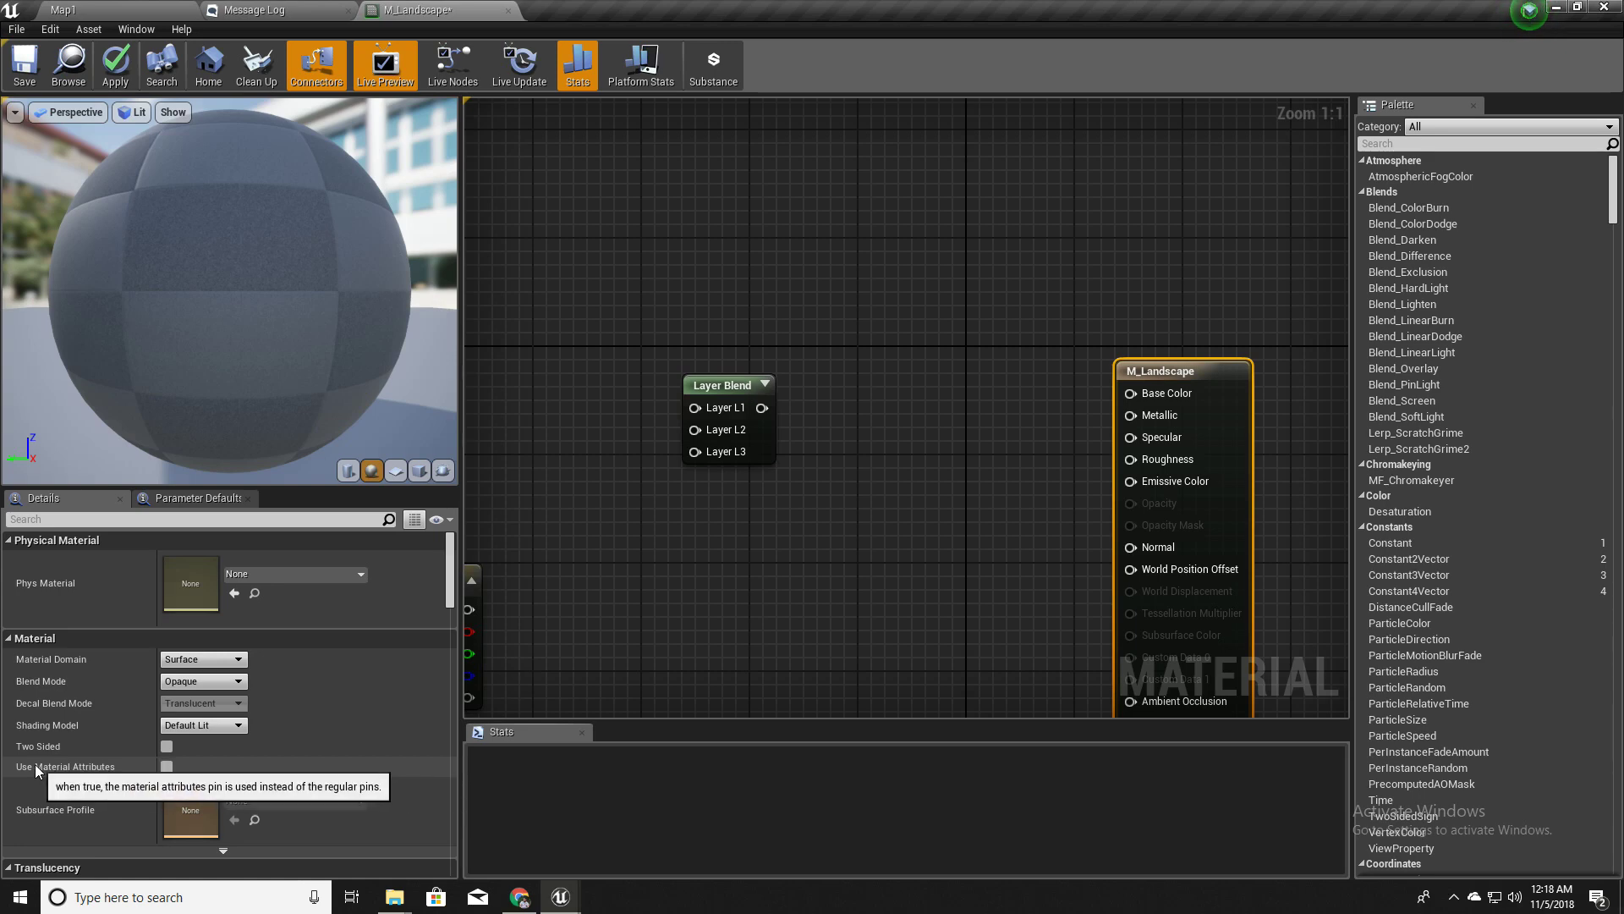
{"action": "left_click", "coordinate": [167, 767]}
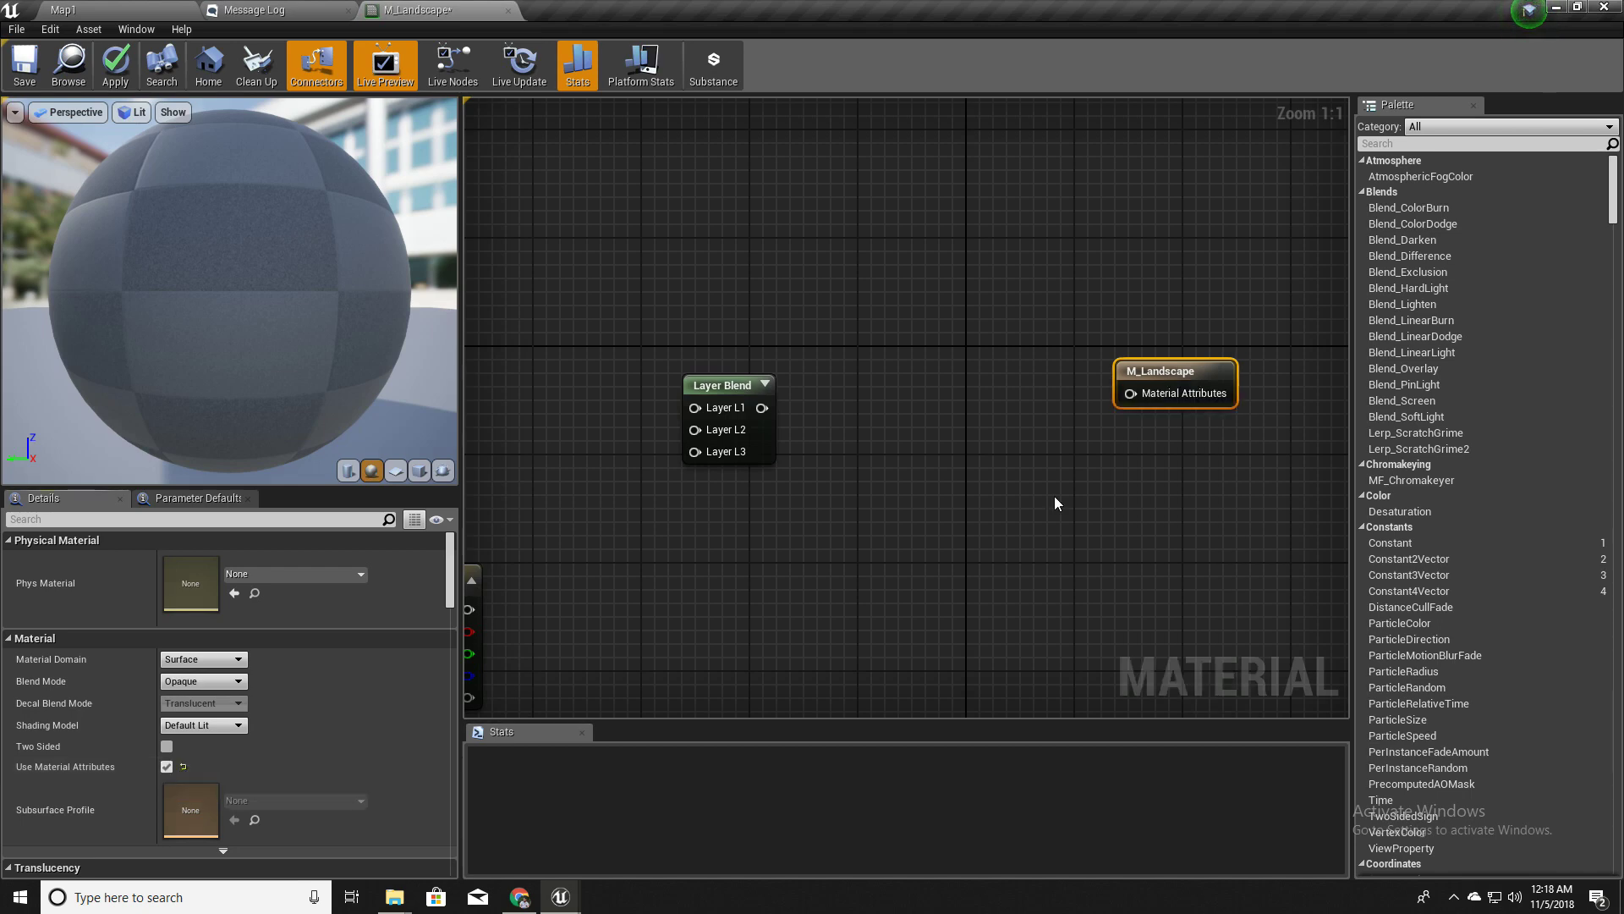
{"action": "left_click_drag", "start_coordinate": [1180, 380], "coordinate": [762, 408]}
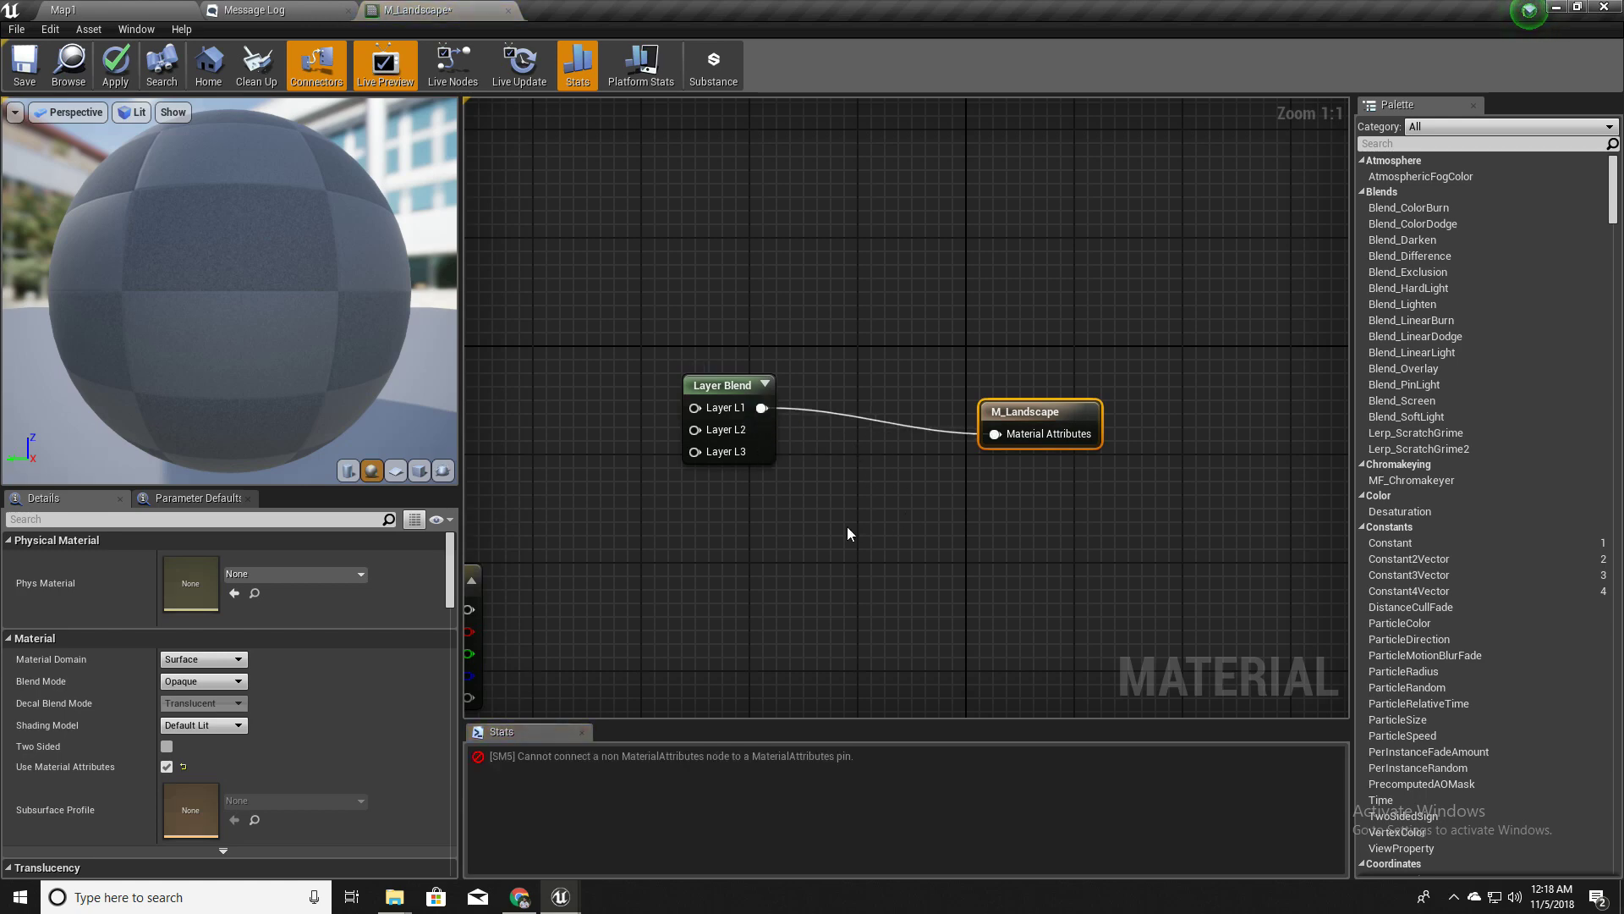
Line up the M_Landscape node with Layer Blend and move both nodes farther from the color parameters
{"action": "right_click_drag", "start_coordinate": [849, 533], "coordinate": [970, 539]}
{"action": "left_click_drag", "start_coordinate": [1107, 444], "coordinate": [1094, 416]}
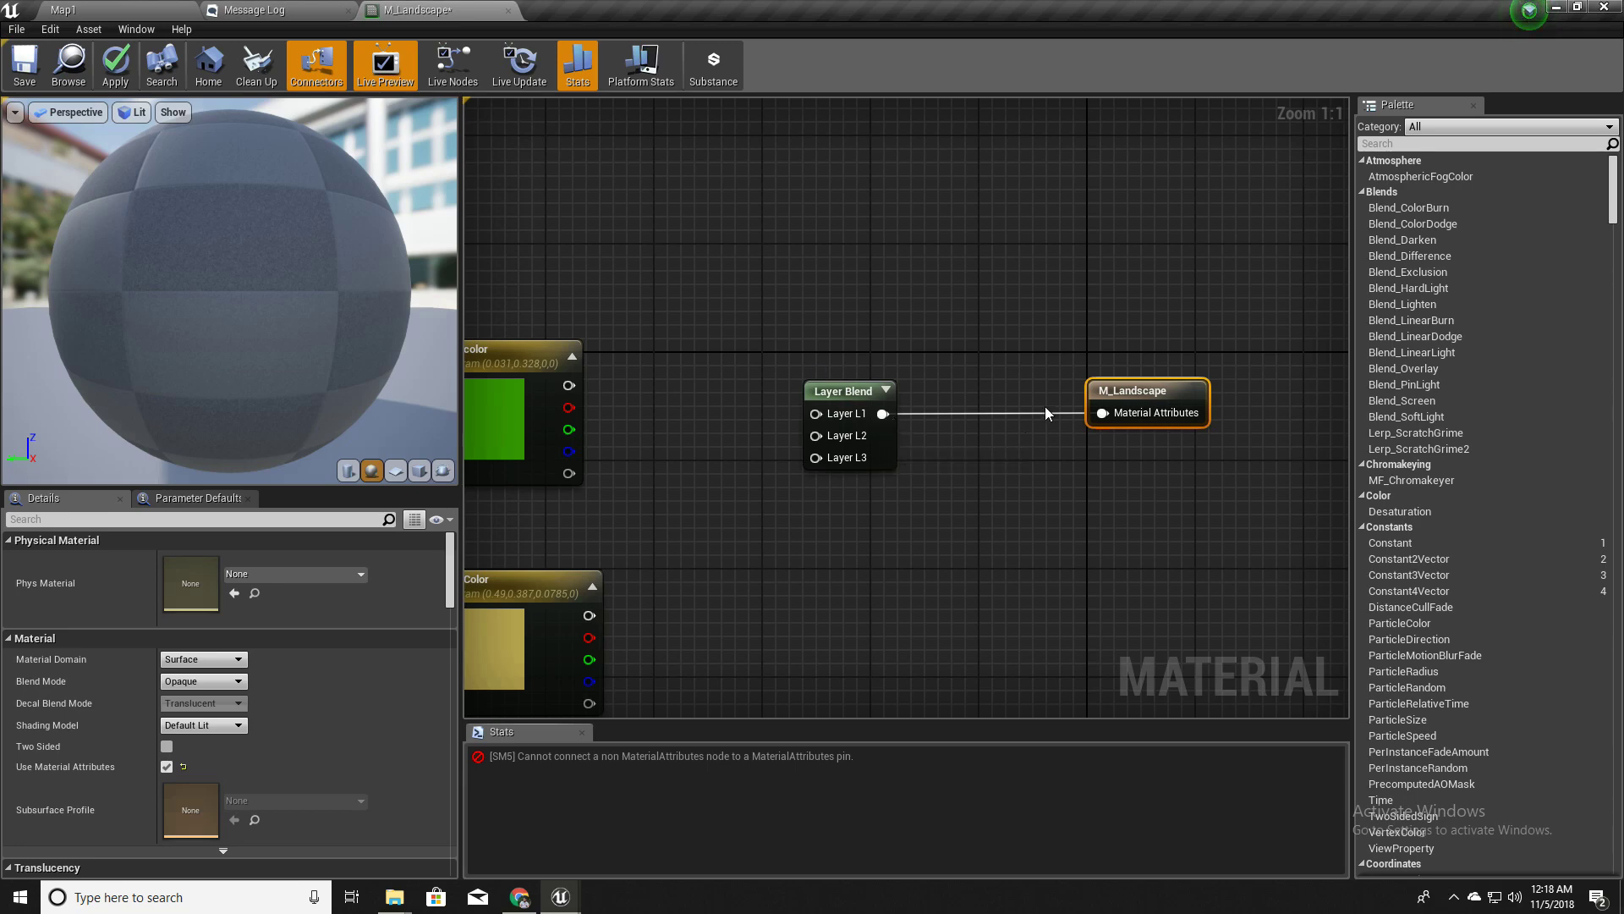
{"action": "right_click_drag", "start_coordinate": [835, 527], "coordinate": [747, 502]}
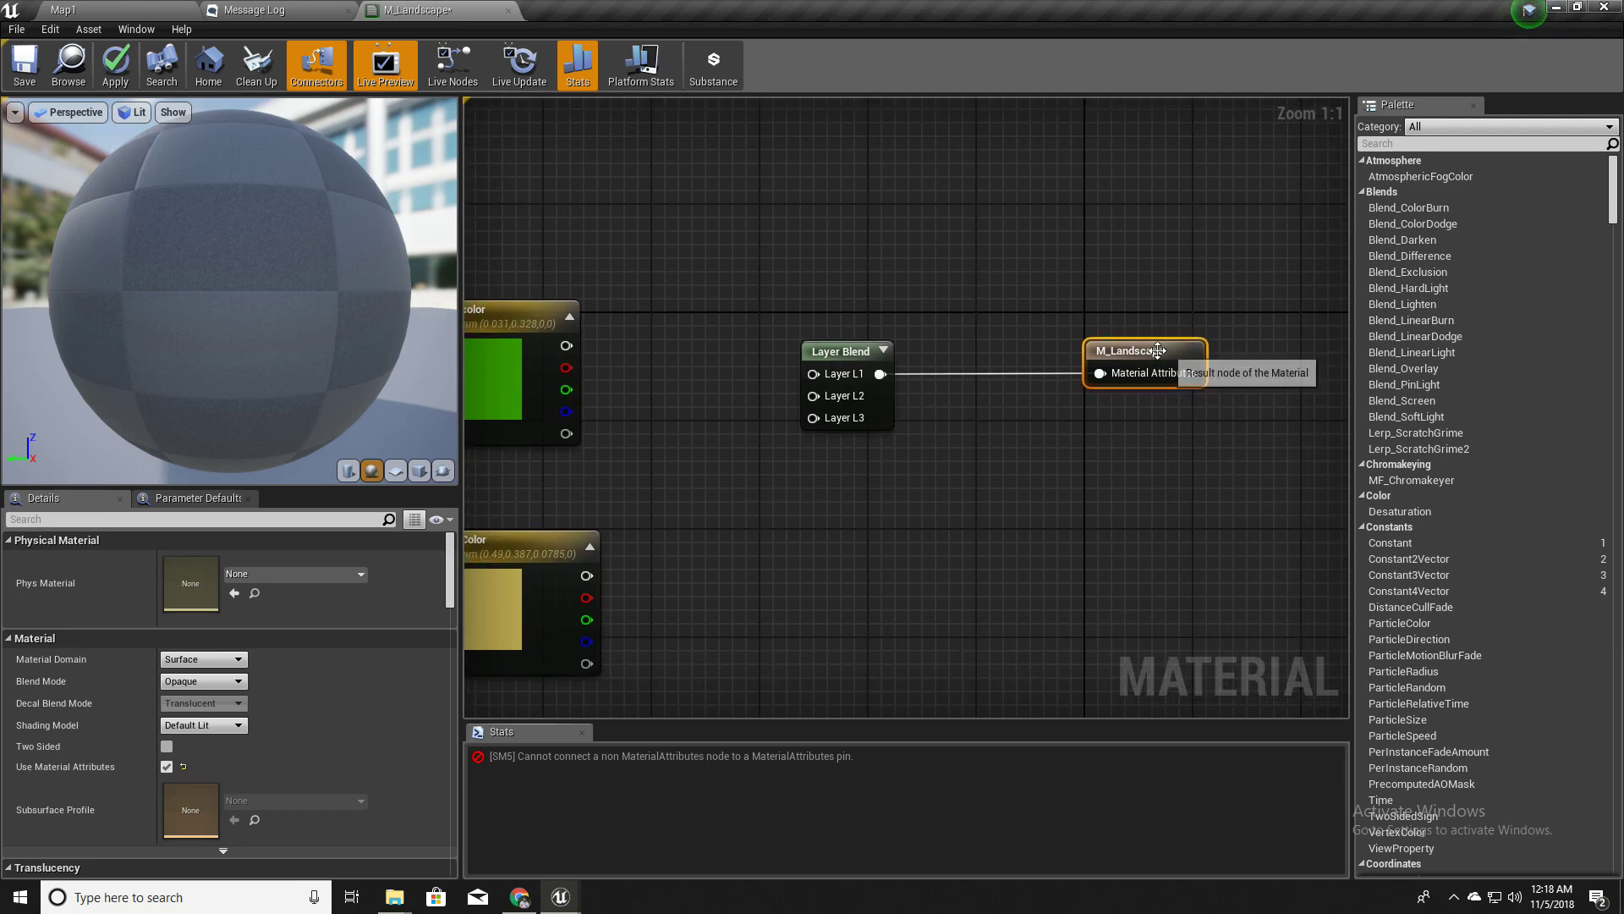
{"action": "left_click_drag", "start_coordinate": [838, 291], "coordinate": [1212, 396]}
{"action": "left_click_drag", "start_coordinate": [851, 358], "coordinate": [901, 379]}
{"action": "left_click", "coordinate": [1034, 467]}
{"action": "left_click", "coordinate": [851, 518]}
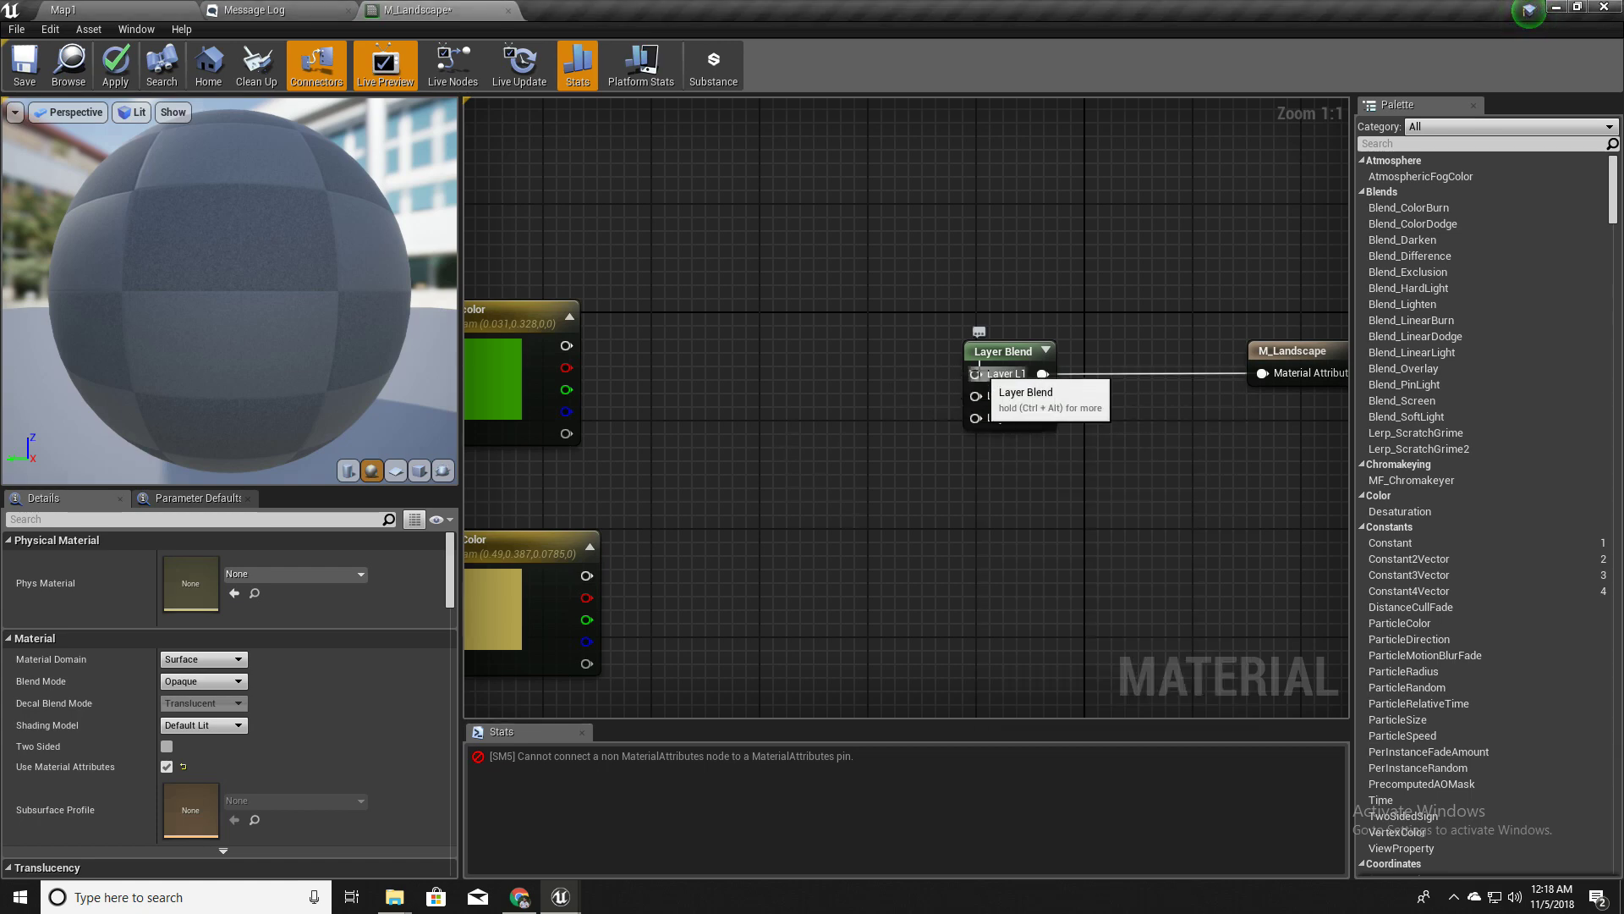
Connect the L1, L2 and L3 color parameters to the Layer L1, Layer L2 and Layer L3 inputs of Layer Blend
{"action": "right_click_drag", "start_coordinate": [739, 409], "coordinate": [791, 420]}
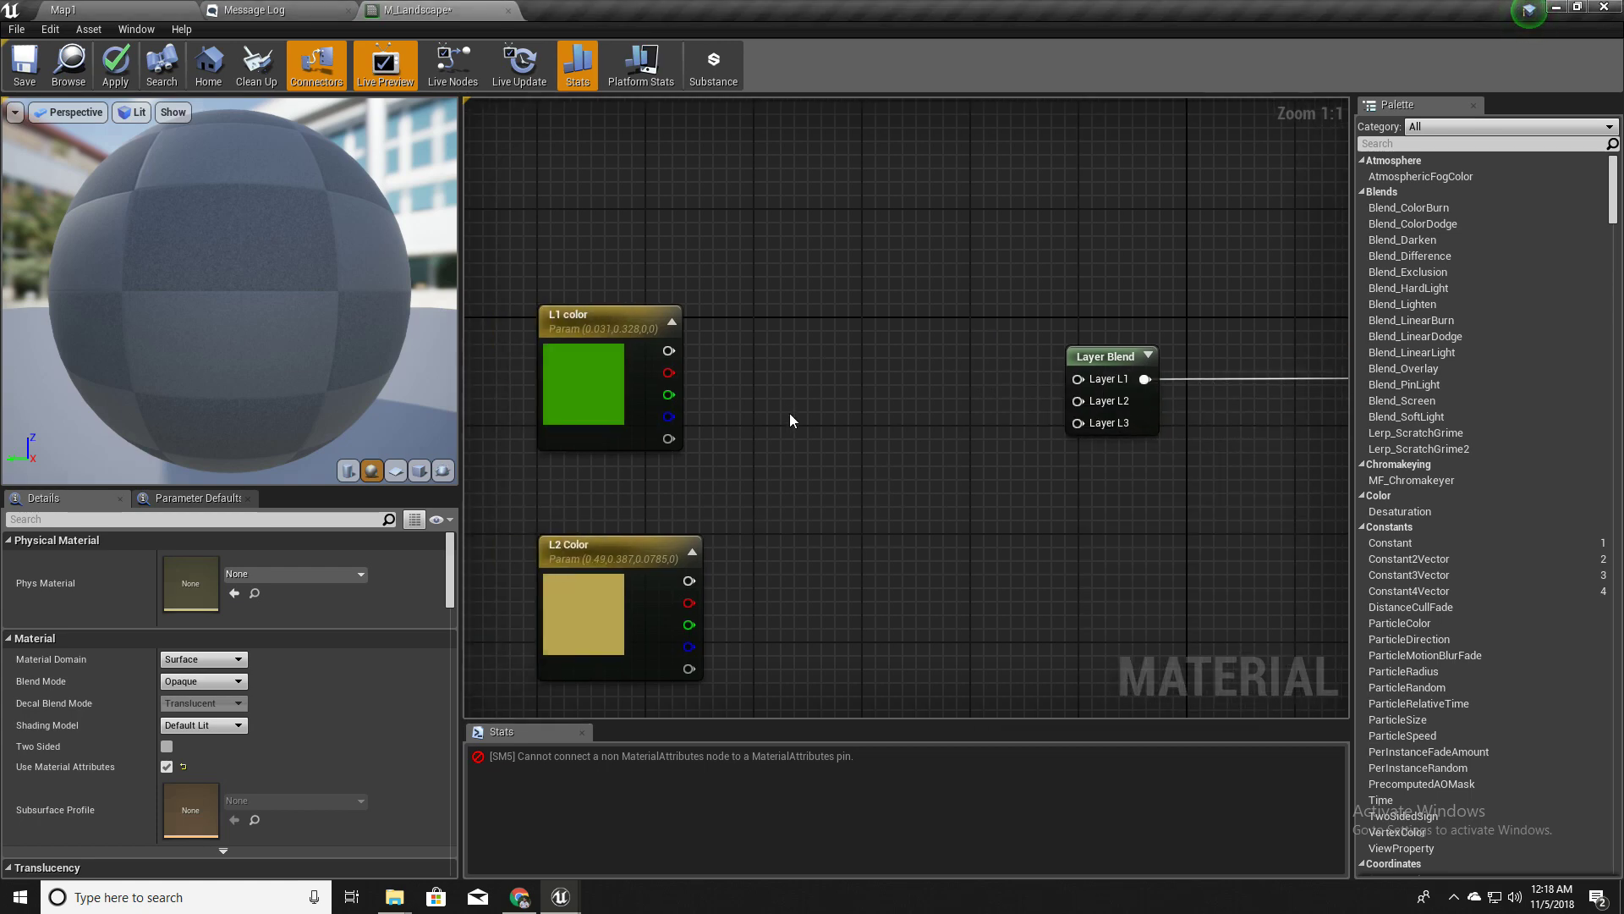
{"action": "left_click_drag", "start_coordinate": [679, 352], "coordinate": [1078, 379]}
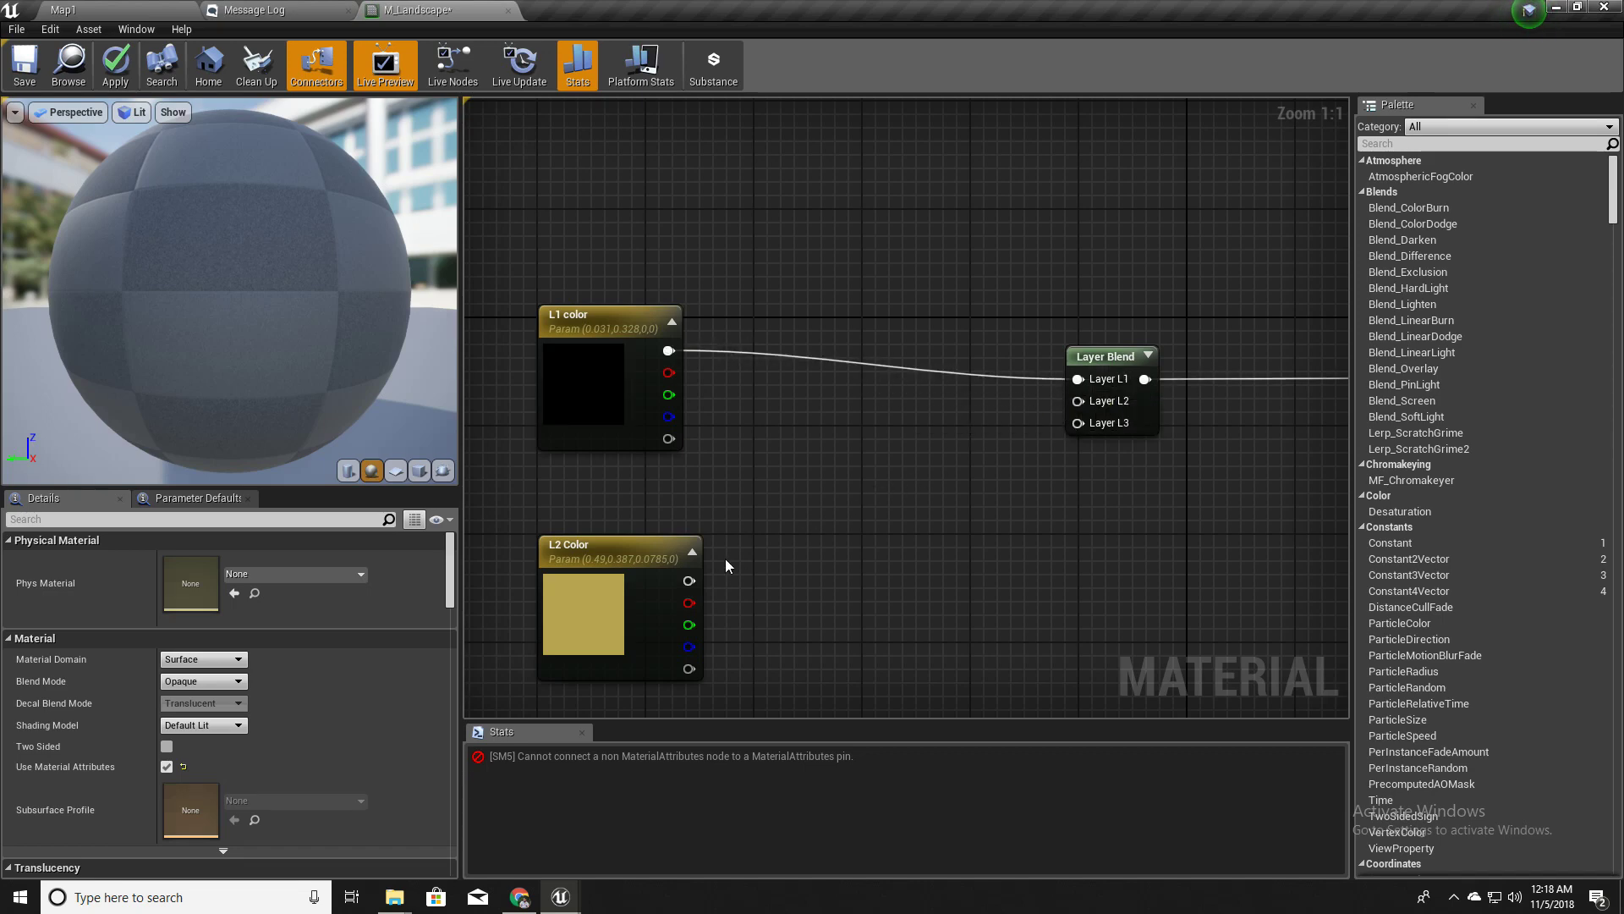
{"action": "left_click_drag", "start_coordinate": [689, 581], "coordinate": [1078, 401]}
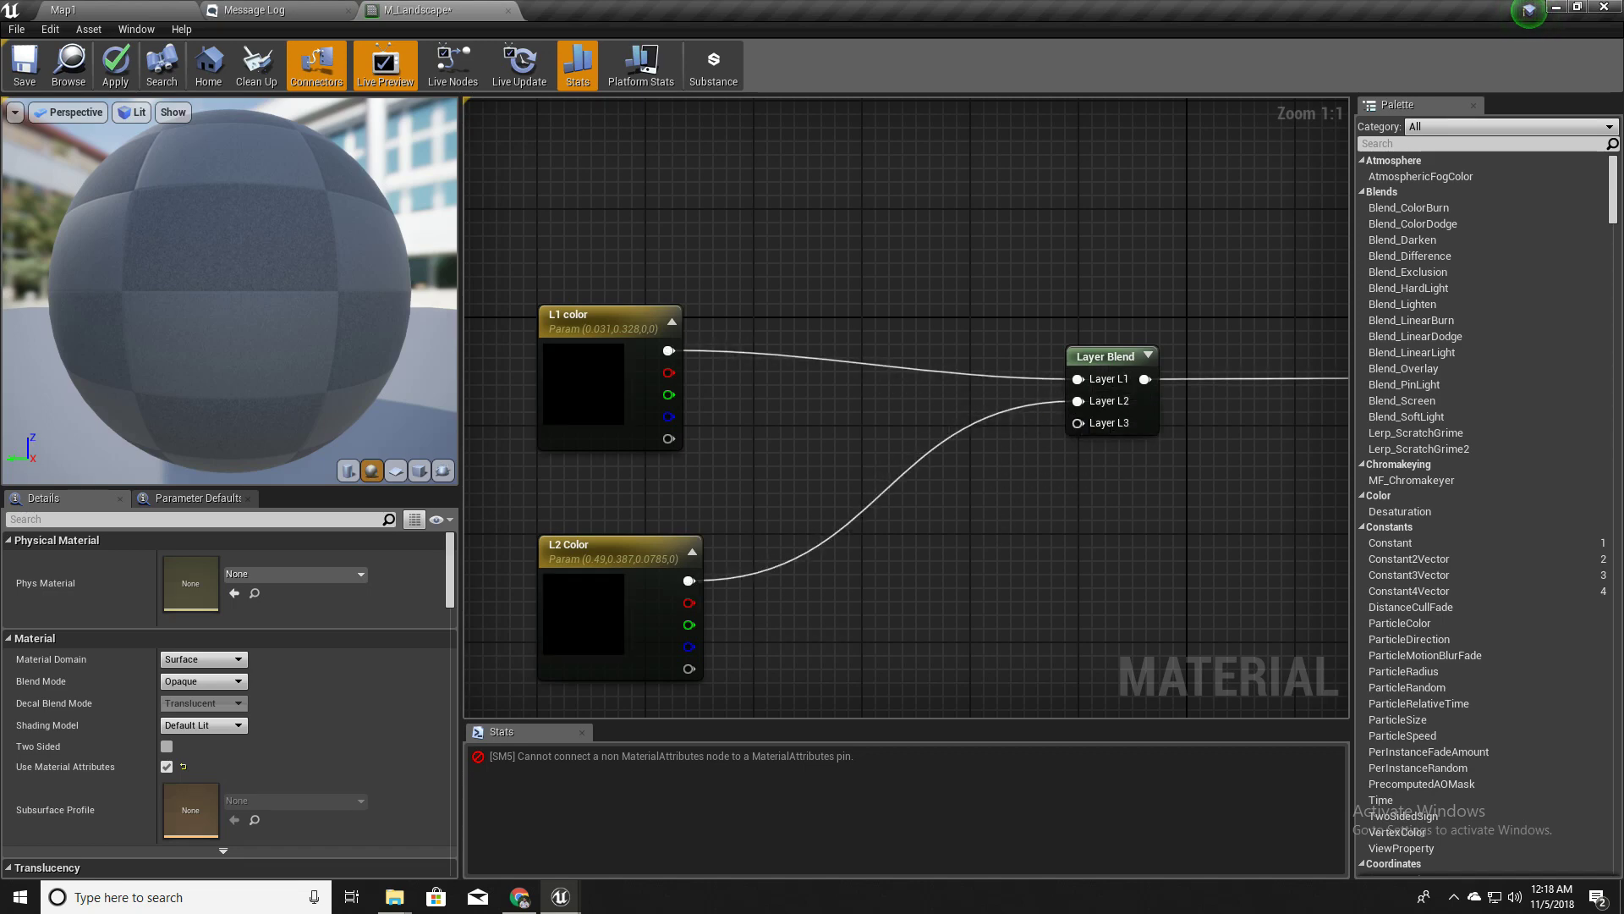
{"action": "right_click_drag", "start_coordinate": [799, 681], "coordinate": [774, 581]}
{"action": "left_click_drag", "start_coordinate": [643, 697], "coordinate": [1052, 293]}
{"action": "right_click_drag", "start_coordinate": [1054, 357], "coordinate": [1180, 424]}
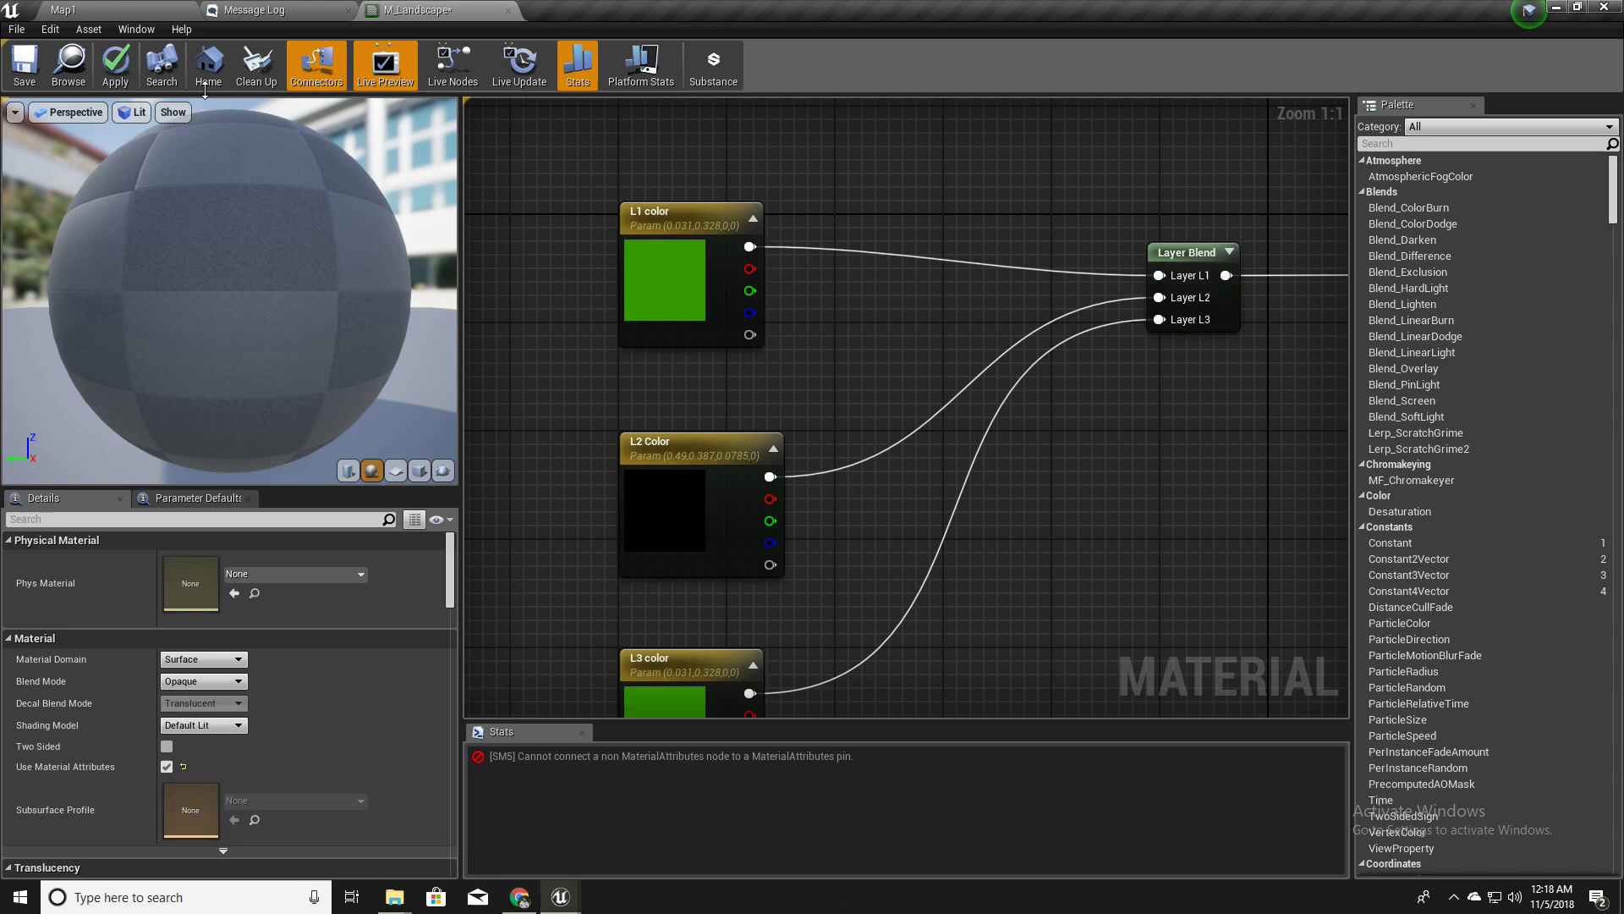
Try to apply the changes made to the M_Landscape material
{"action": "left_click", "coordinate": [115, 64]}
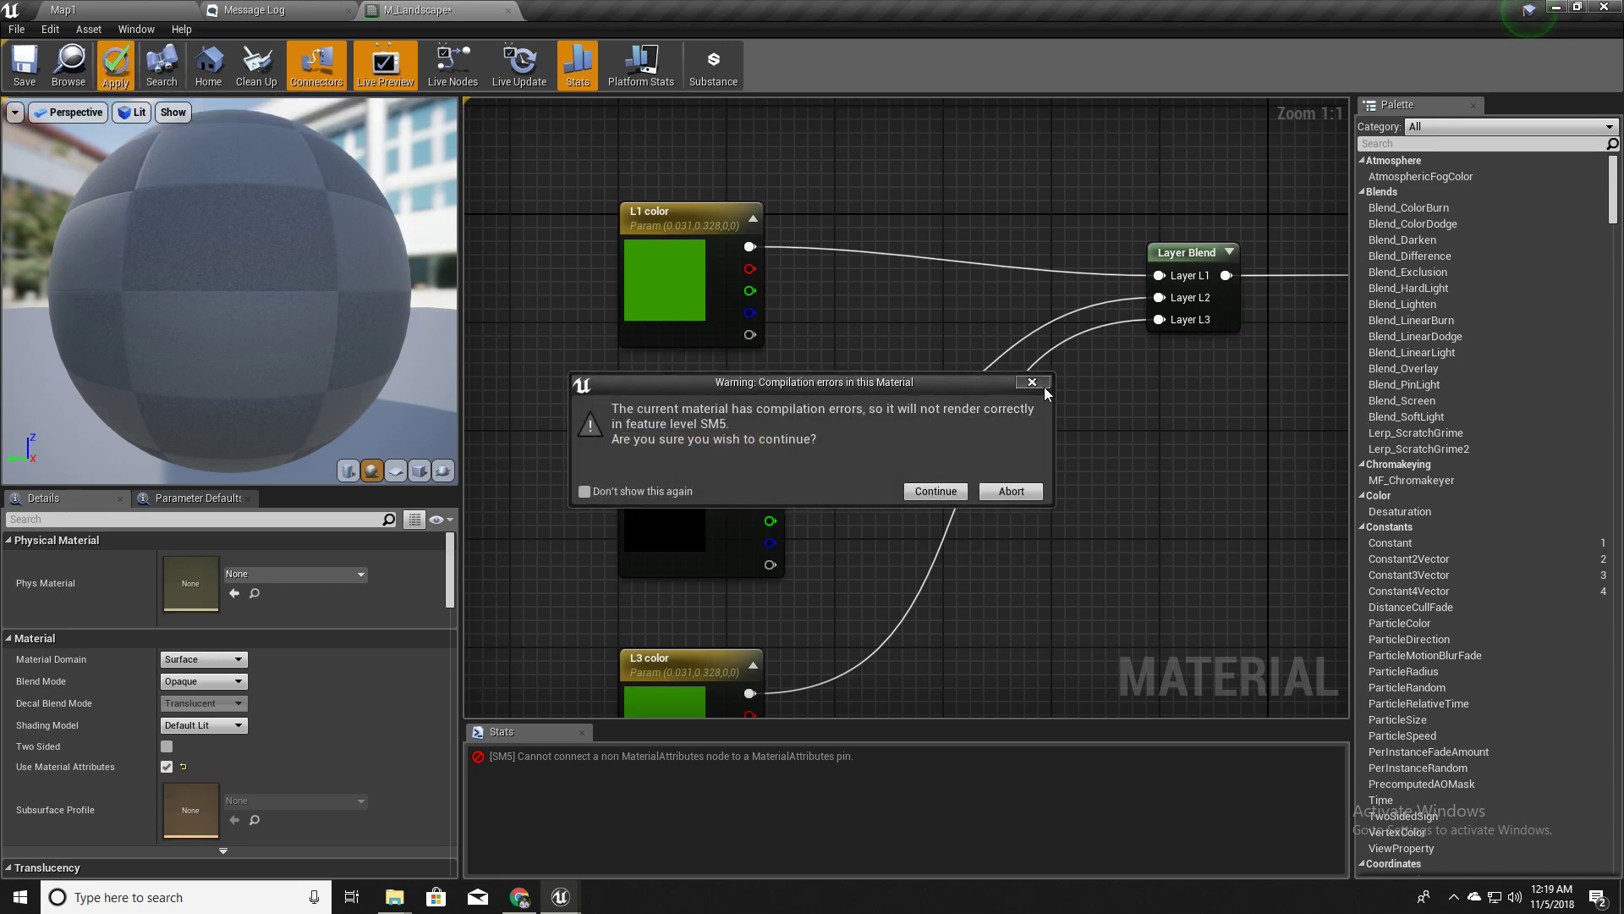
{"action": "left_click", "coordinate": [1044, 386]}
{"action": "right_click_drag", "start_coordinate": [1085, 465], "coordinate": [893, 306]}
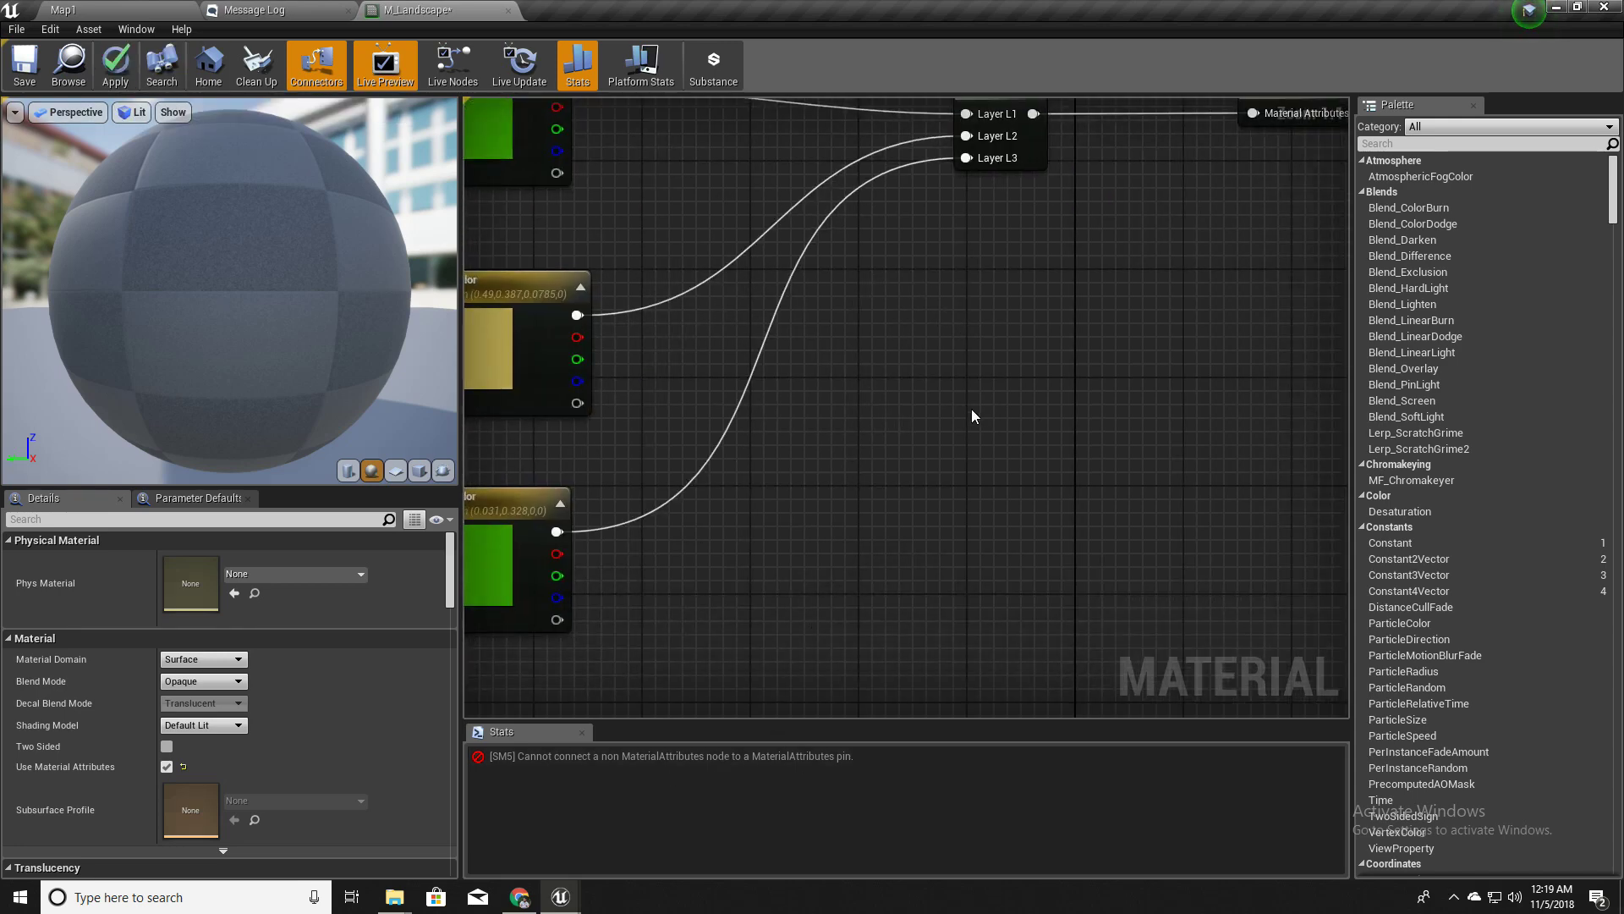
{"action": "right_click_drag", "start_coordinate": [972, 410], "coordinate": [934, 635]}
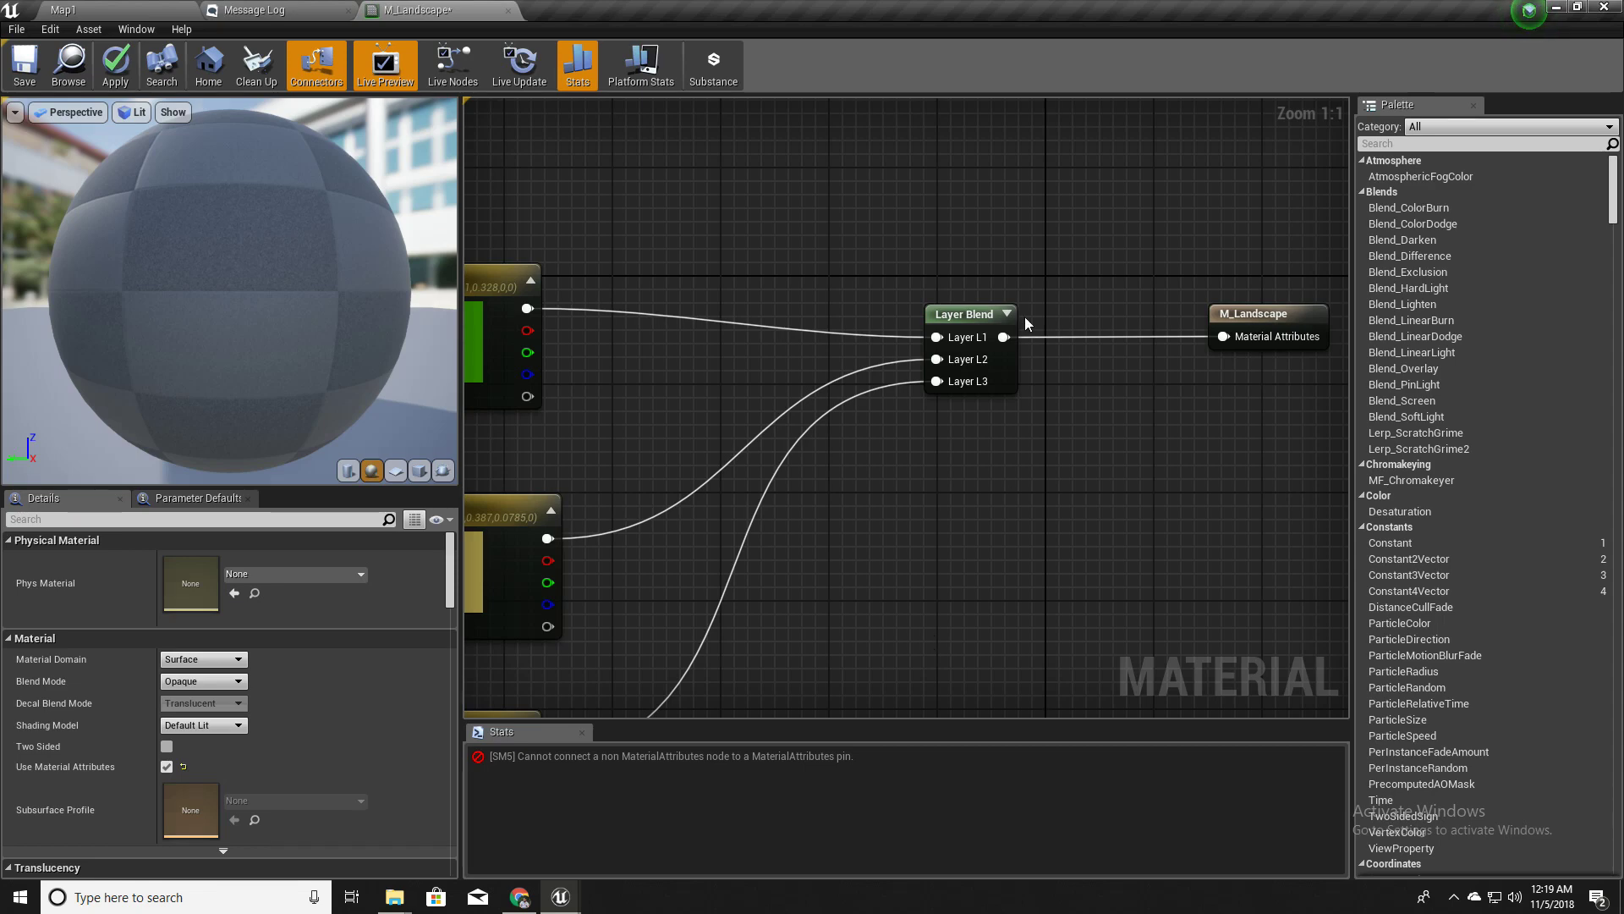
{"action": "right_click_drag", "start_coordinate": [952, 349], "coordinate": [1049, 332]}
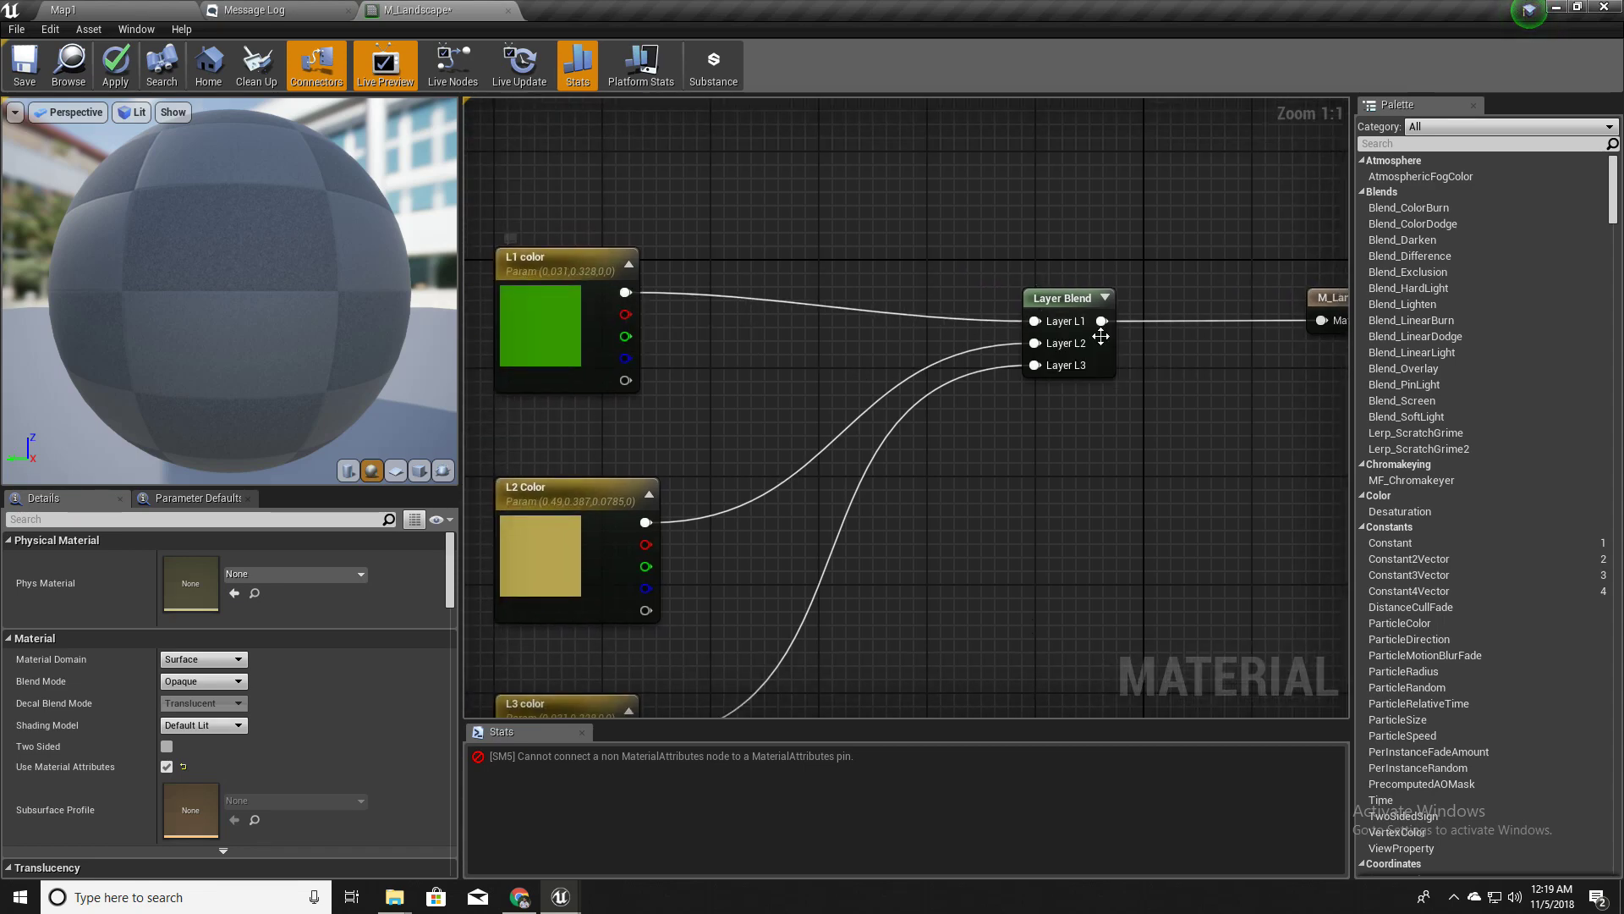
Break the links on the Layer L1, Layer L2 and Layer L3 inputs of Layer Blend
{"action": "right_click", "coordinate": [1060, 321]}
{"action": "left_click", "coordinate": [1100, 363]}
{"action": "right_click", "coordinate": [1039, 344]}
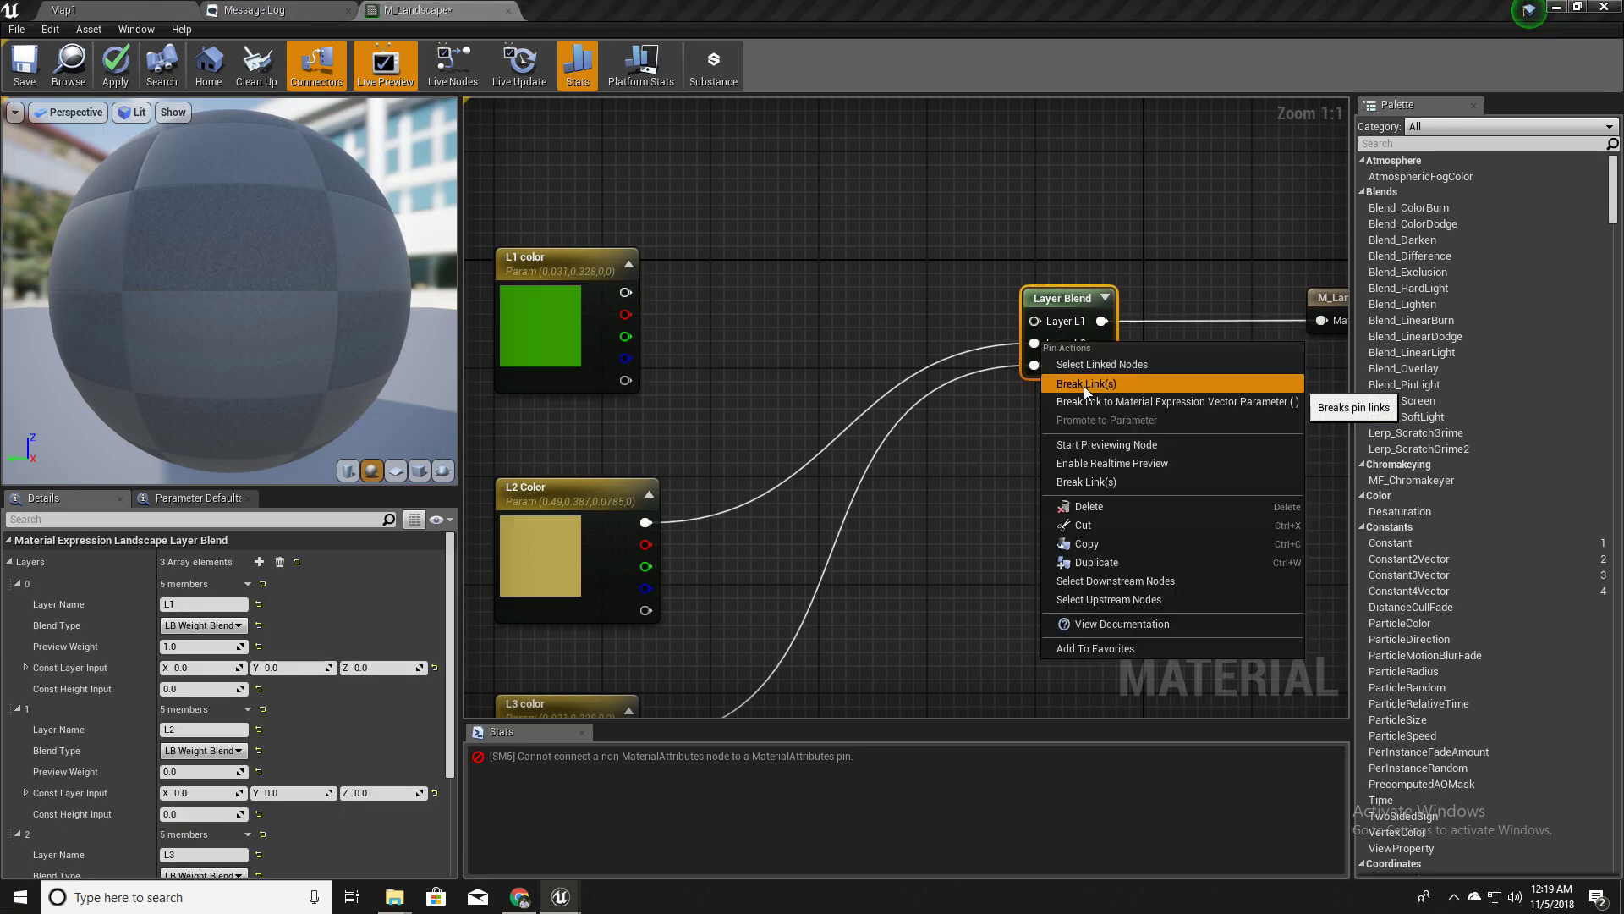
{"action": "left_click", "coordinate": [1084, 386]}
{"action": "right_click", "coordinate": [1037, 366]}
{"action": "left_click", "coordinate": [1075, 405]}
{"action": "right_click_drag", "start_coordinate": [779, 348], "coordinate": [849, 405]}
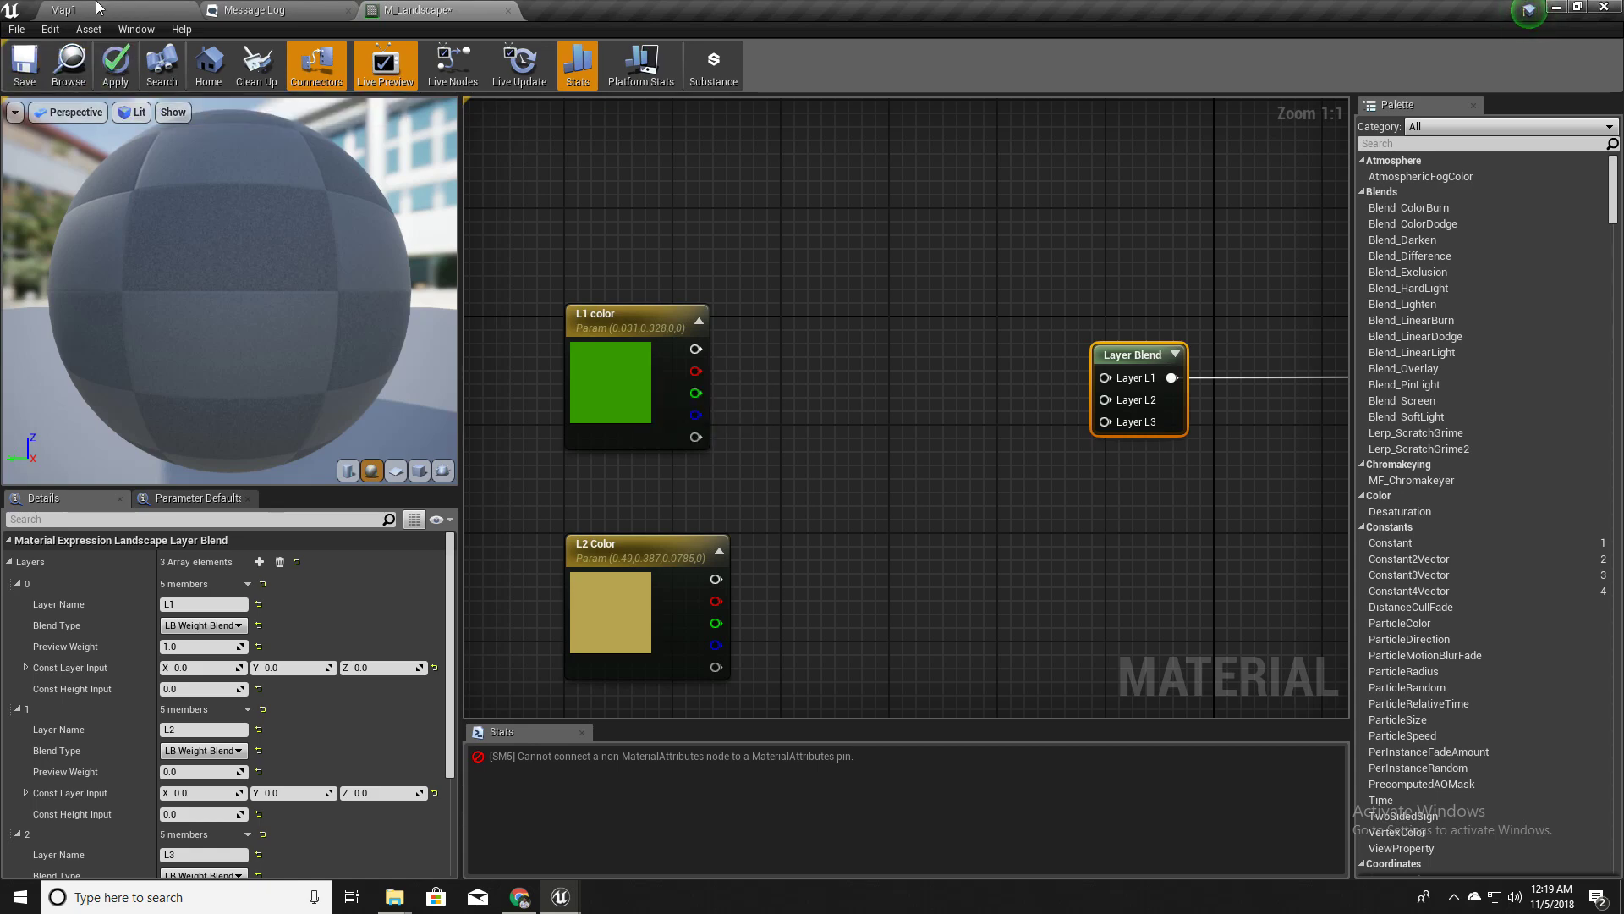
{"action": "left_click", "coordinate": [142, 8]}
{"action": "right_click", "coordinate": [427, 744]}
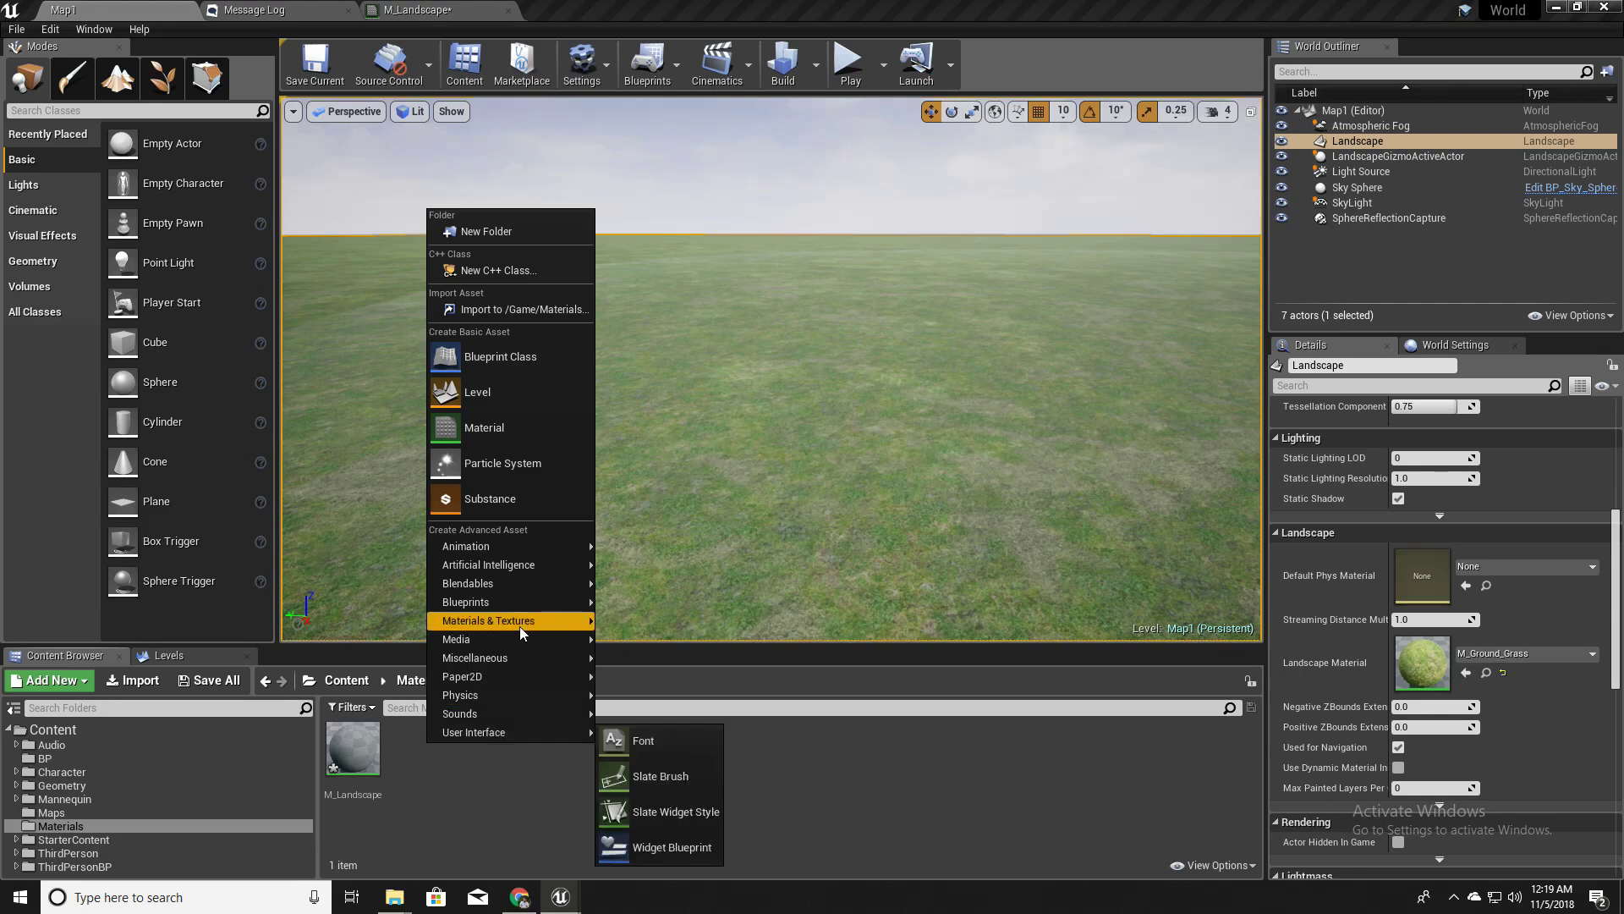
{"action": "left_click", "coordinate": [411, 10]}
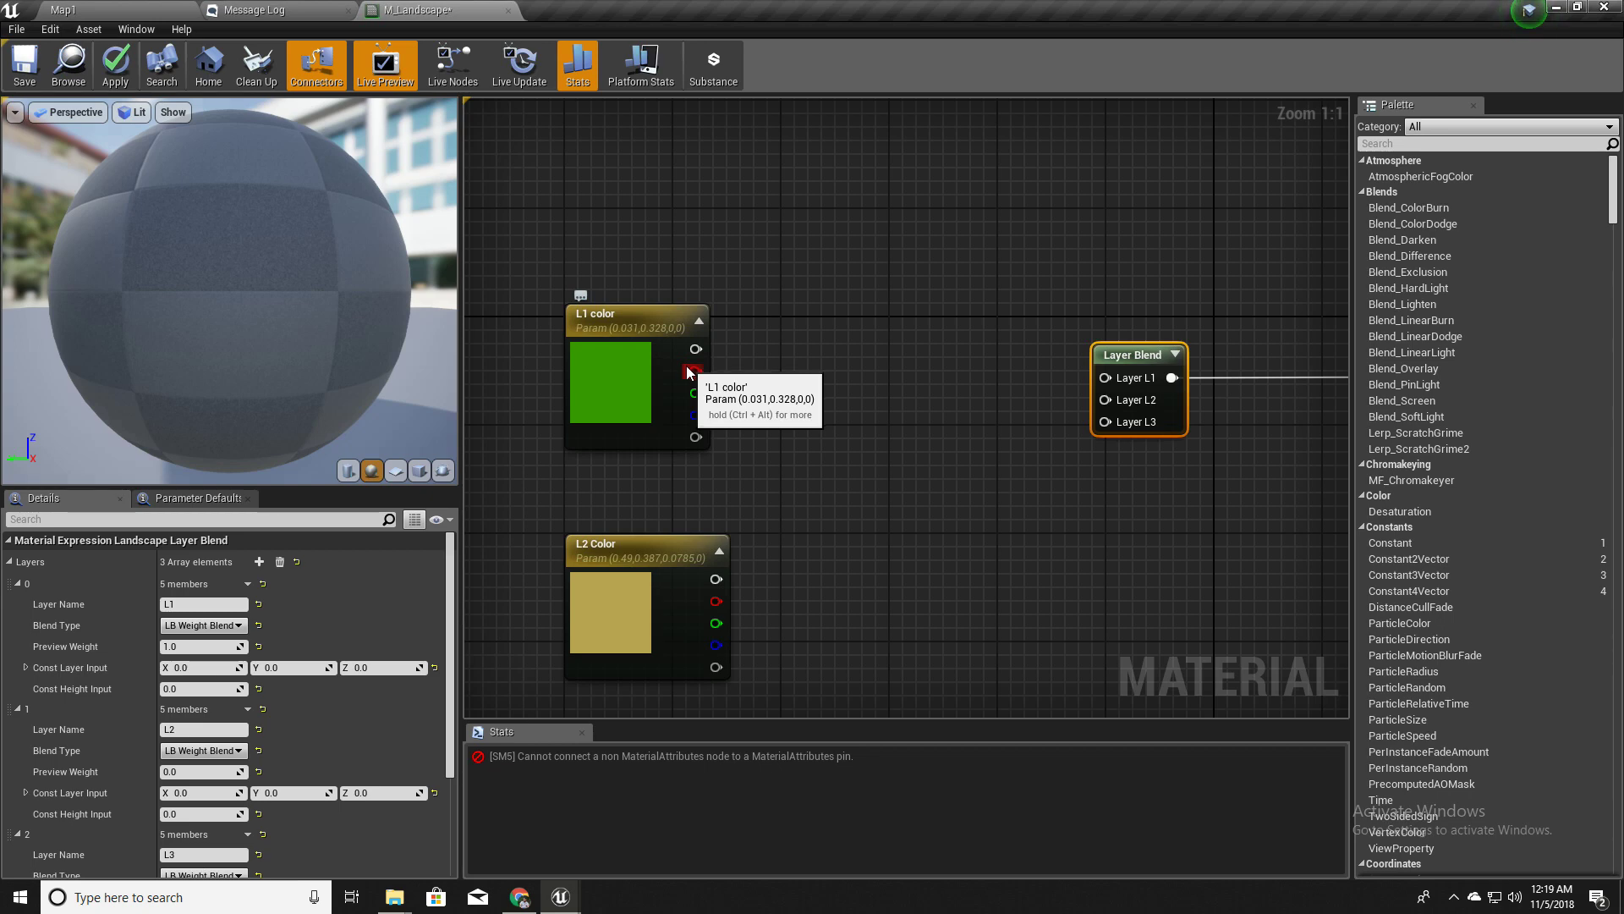
Create a material function named MF_Layer in the Materials folder of the Map1 project content
{"action": "left_click", "coordinate": [78, 8]}
{"action": "right_click", "coordinate": [439, 754]}
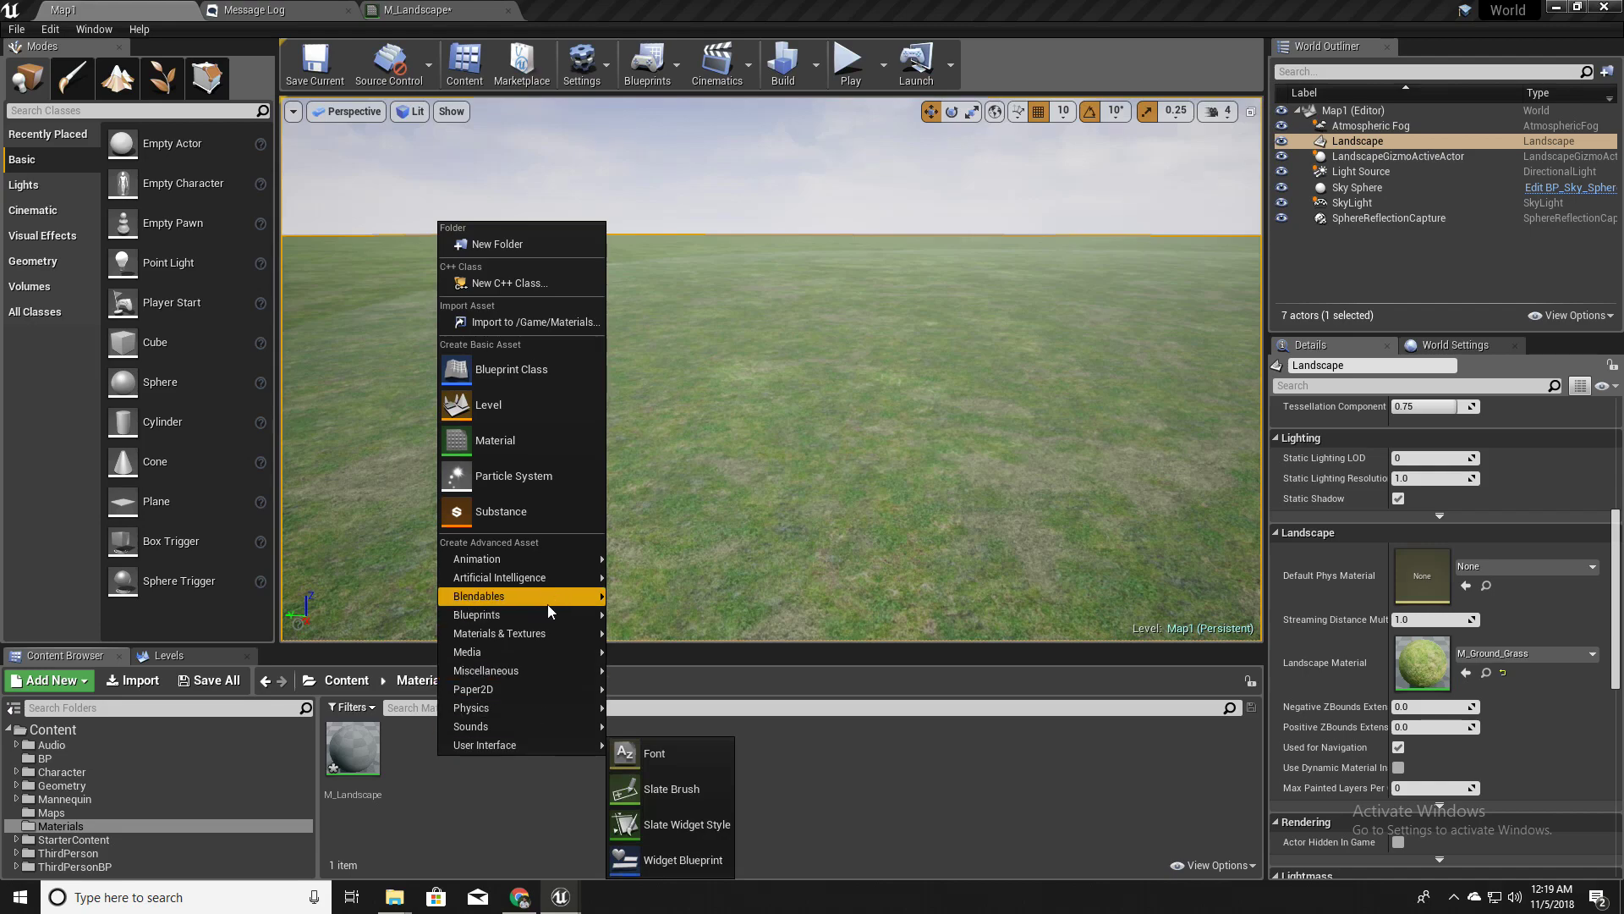
{"action": "mouse_move", "coordinate": [548, 632]}
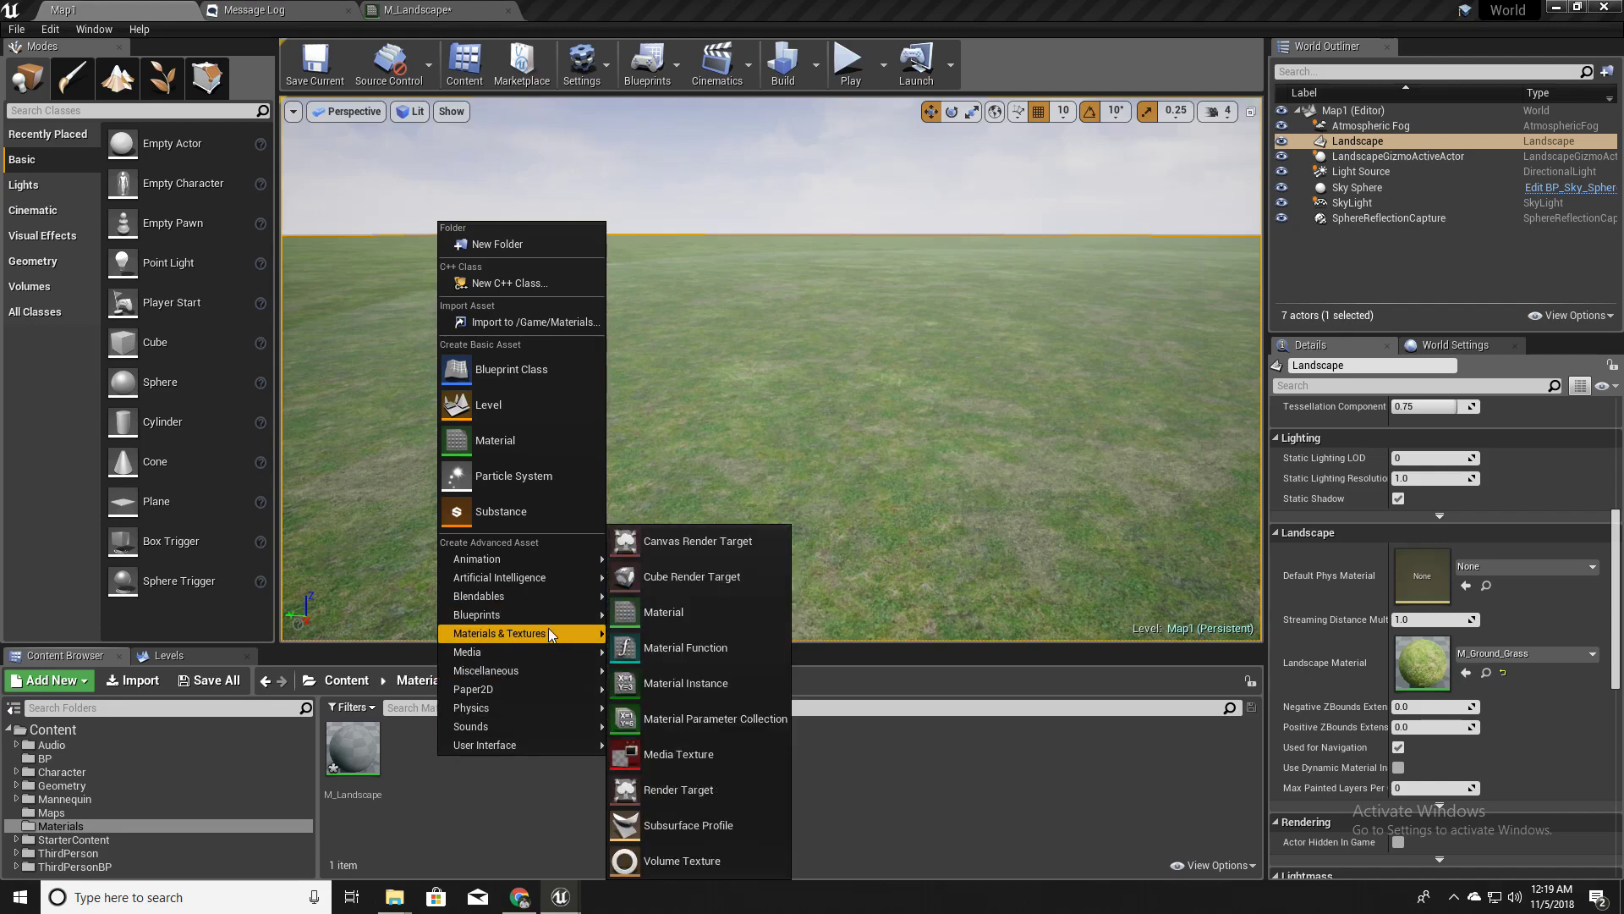
{"action": "left_click", "coordinate": [697, 647]}
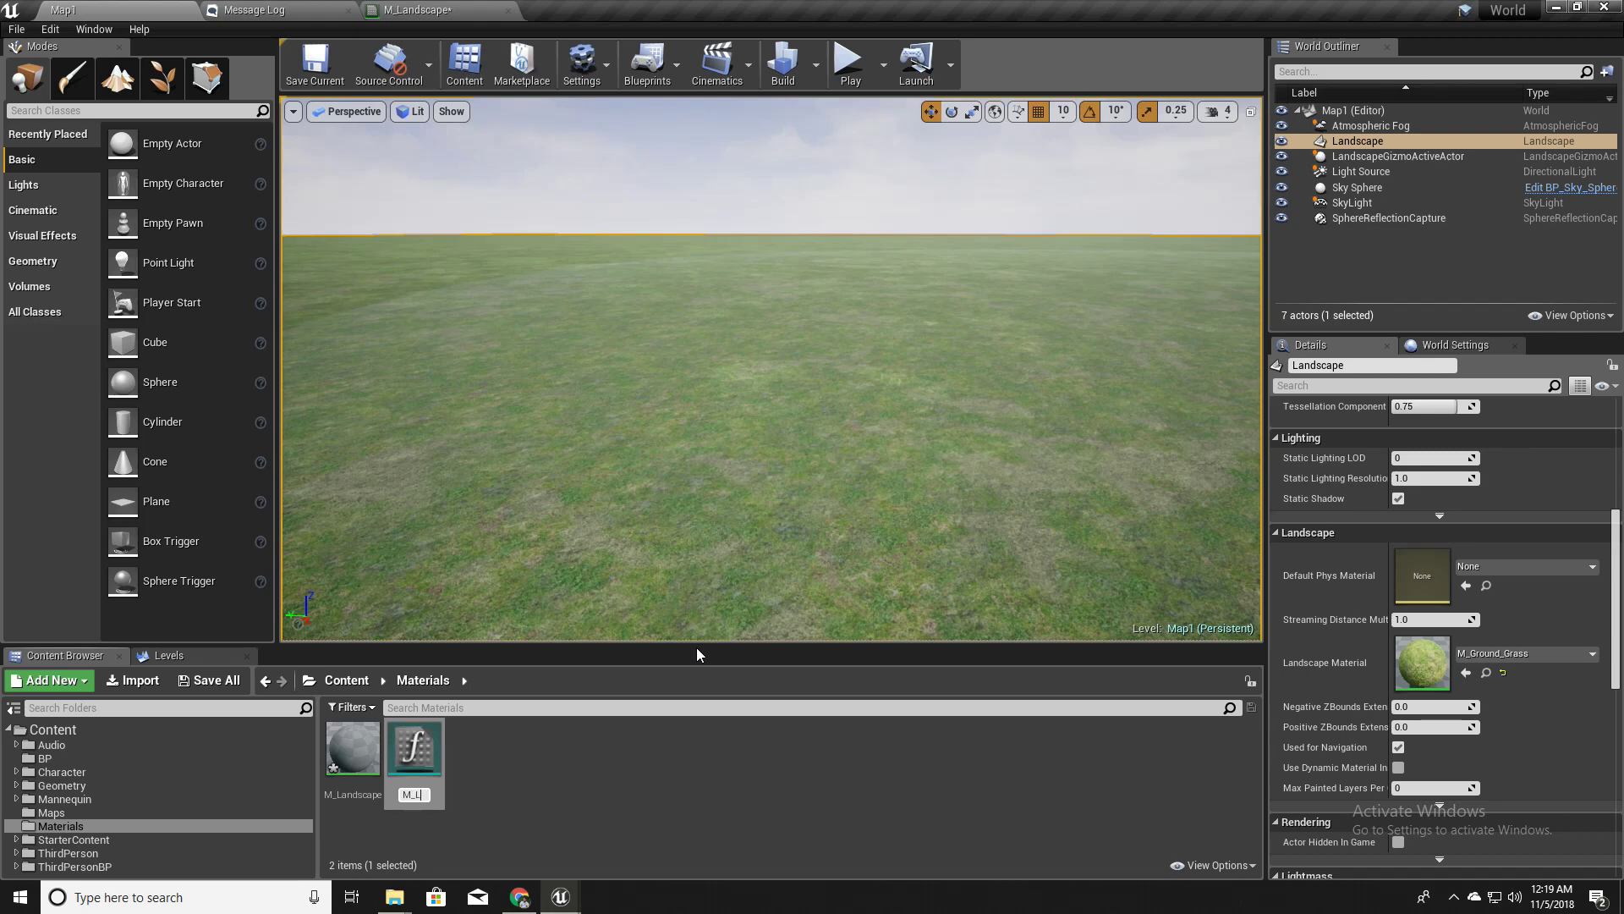
{"action": "key", "text": "Return"}
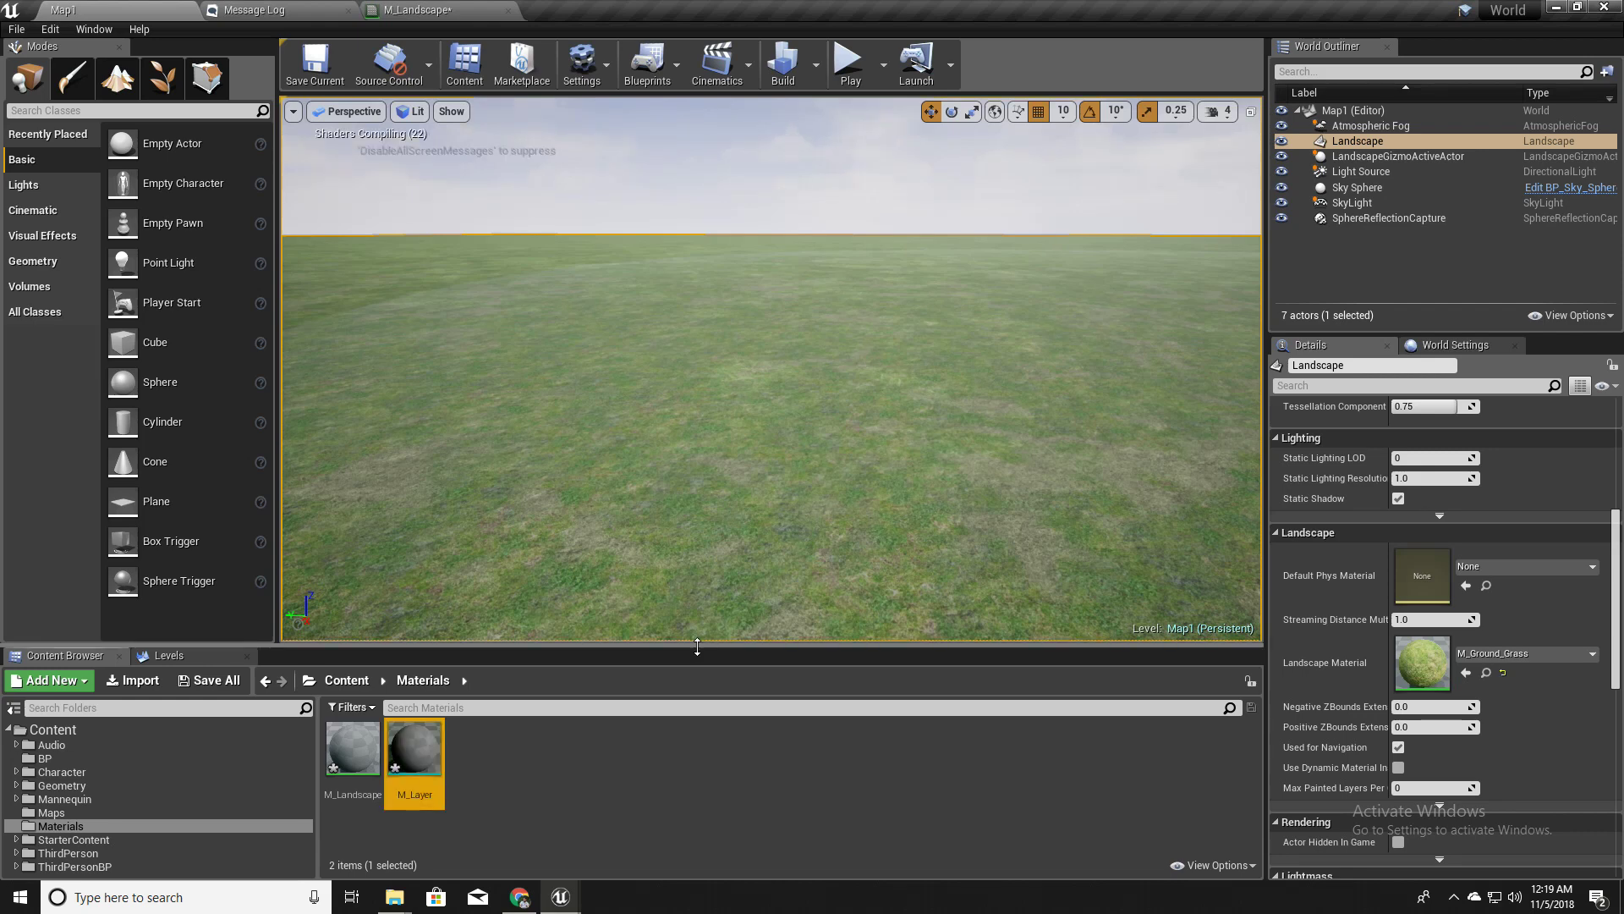
{"action": "key", "text": "F2"}
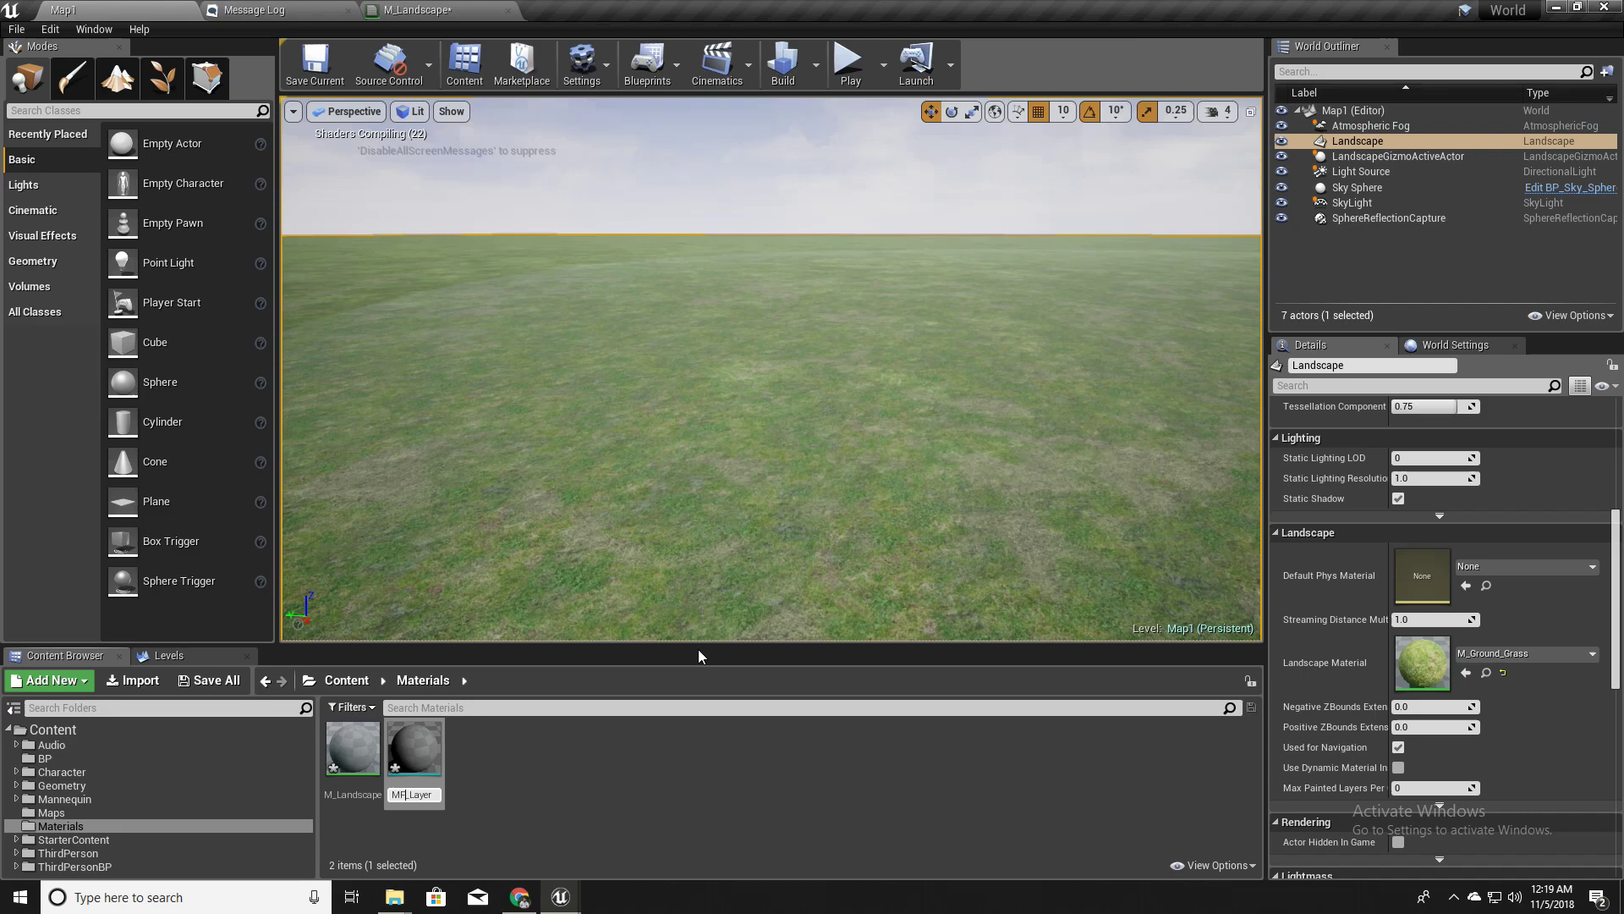
{"action": "key", "text": "Return"}
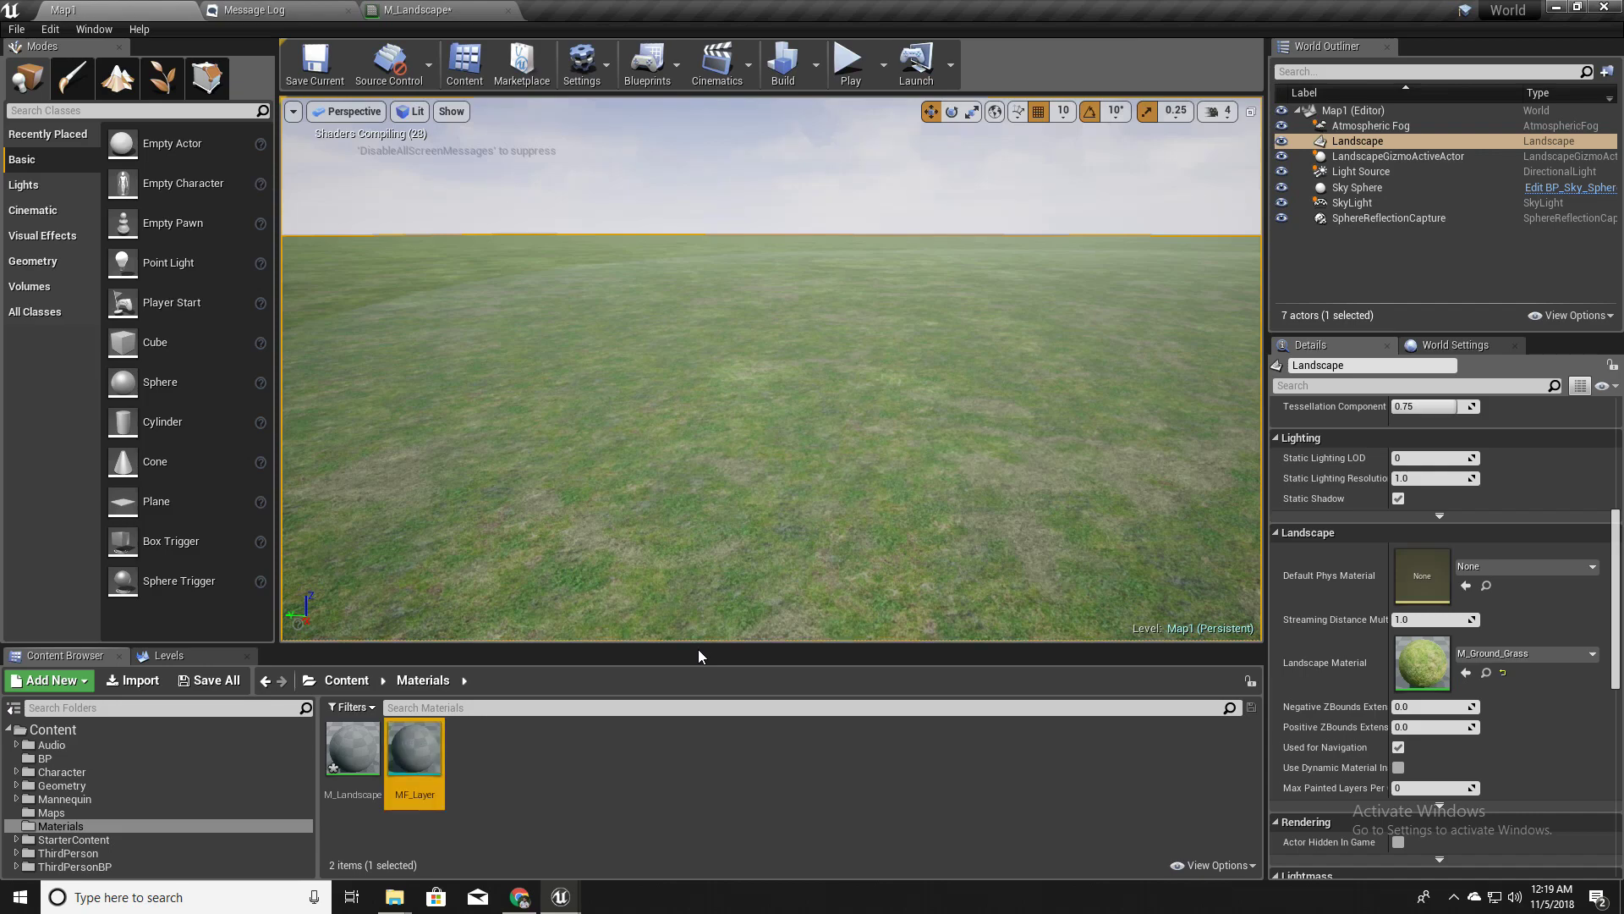
Open the MF_Layer function and feed its Output Result node from a new function input node
{"action": "double_click", "coordinate": [421, 755]}
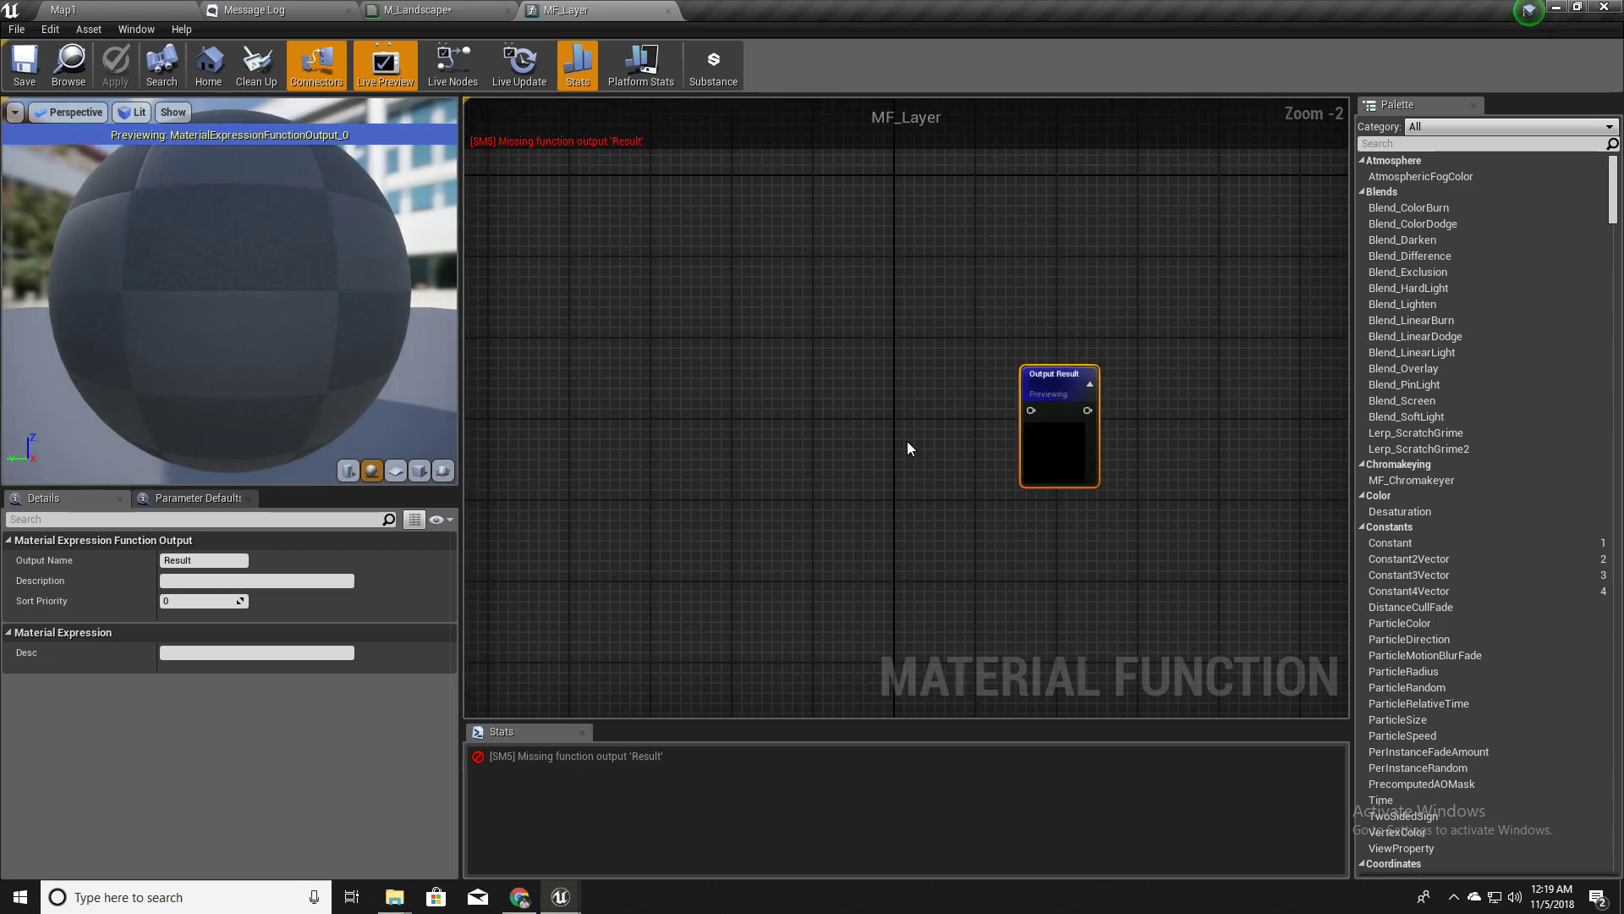
{"action": "scroll", "coordinate": [939, 448], "scroll_direction": "up", "scroll_amount": 2}
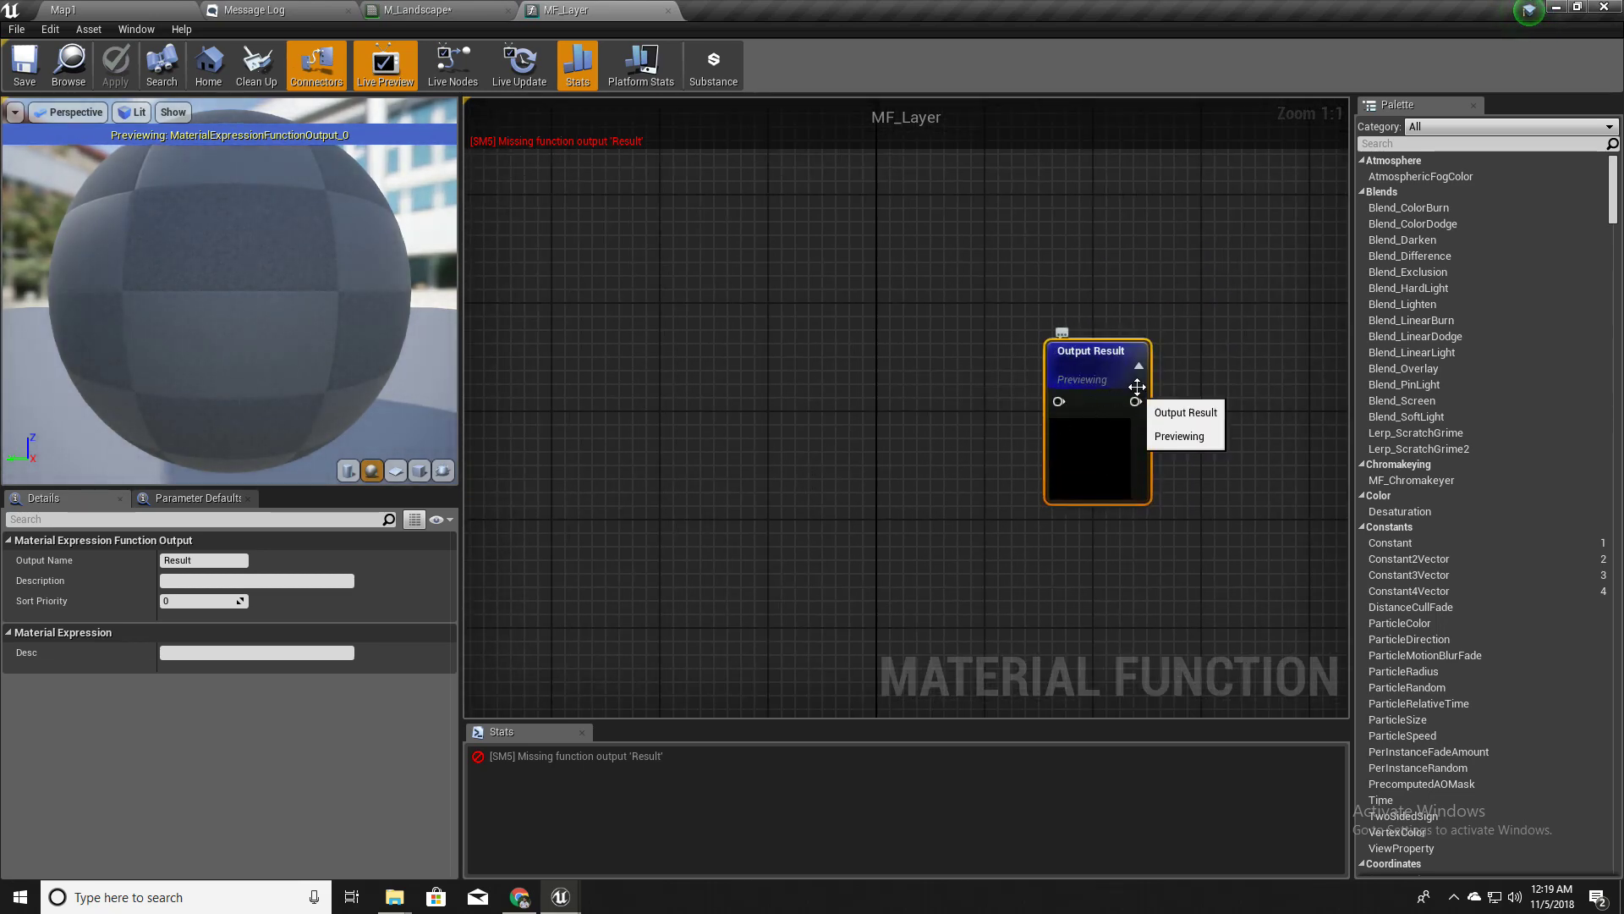
{"action": "right_click", "coordinate": [1060, 398]}
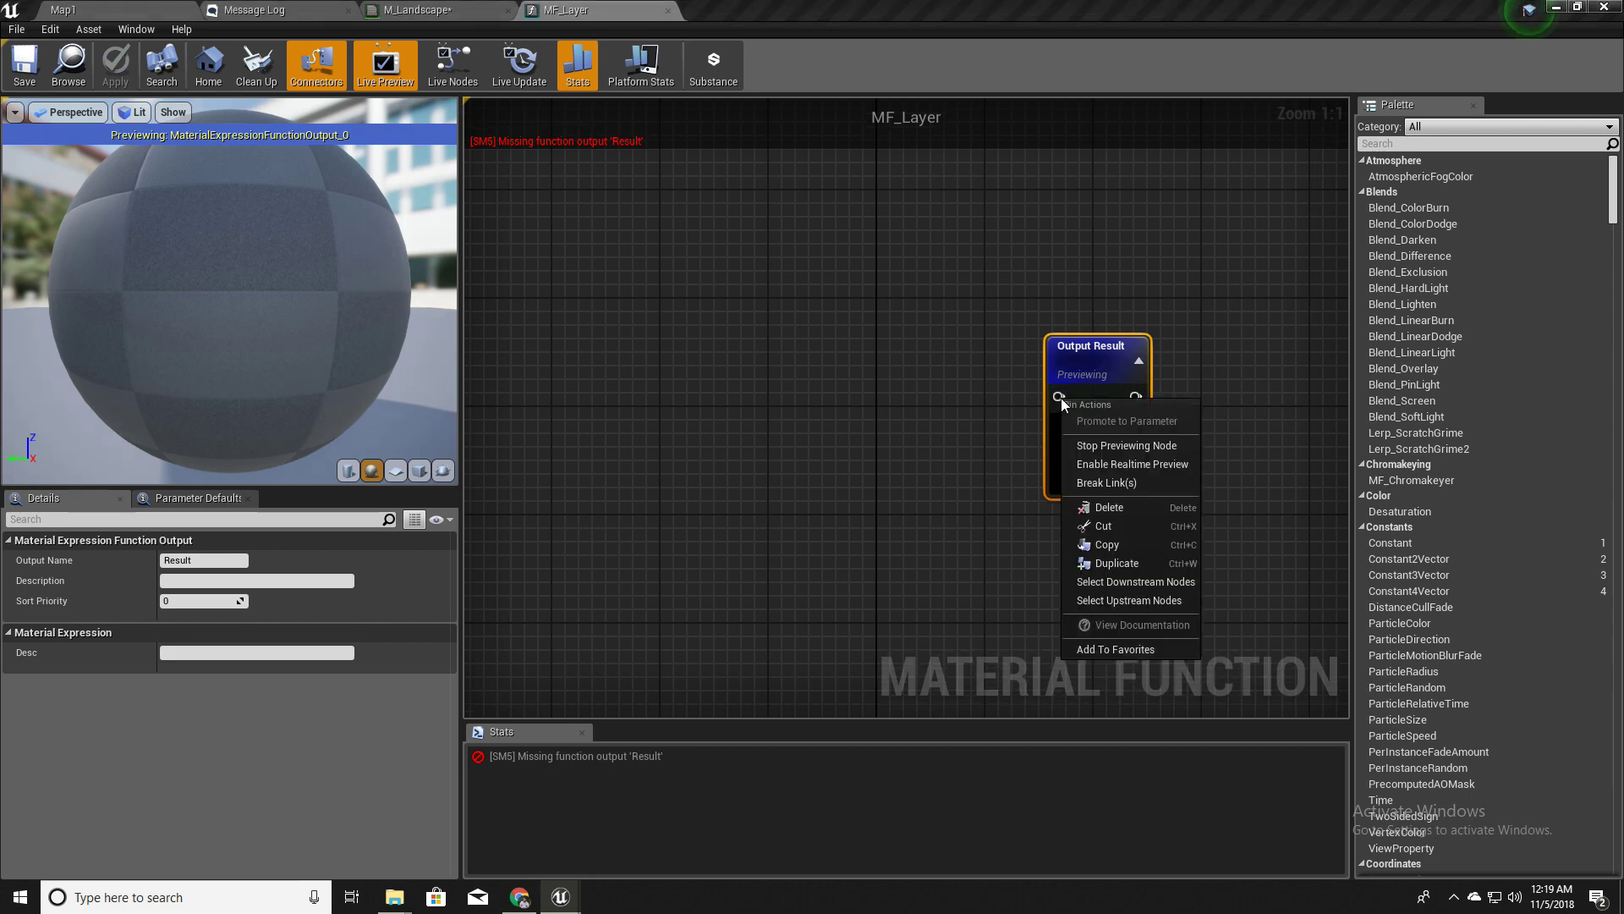
{"action": "left_click", "coordinate": [956, 388]}
{"action": "left_click_drag", "start_coordinate": [1059, 397], "coordinate": [797, 393]}
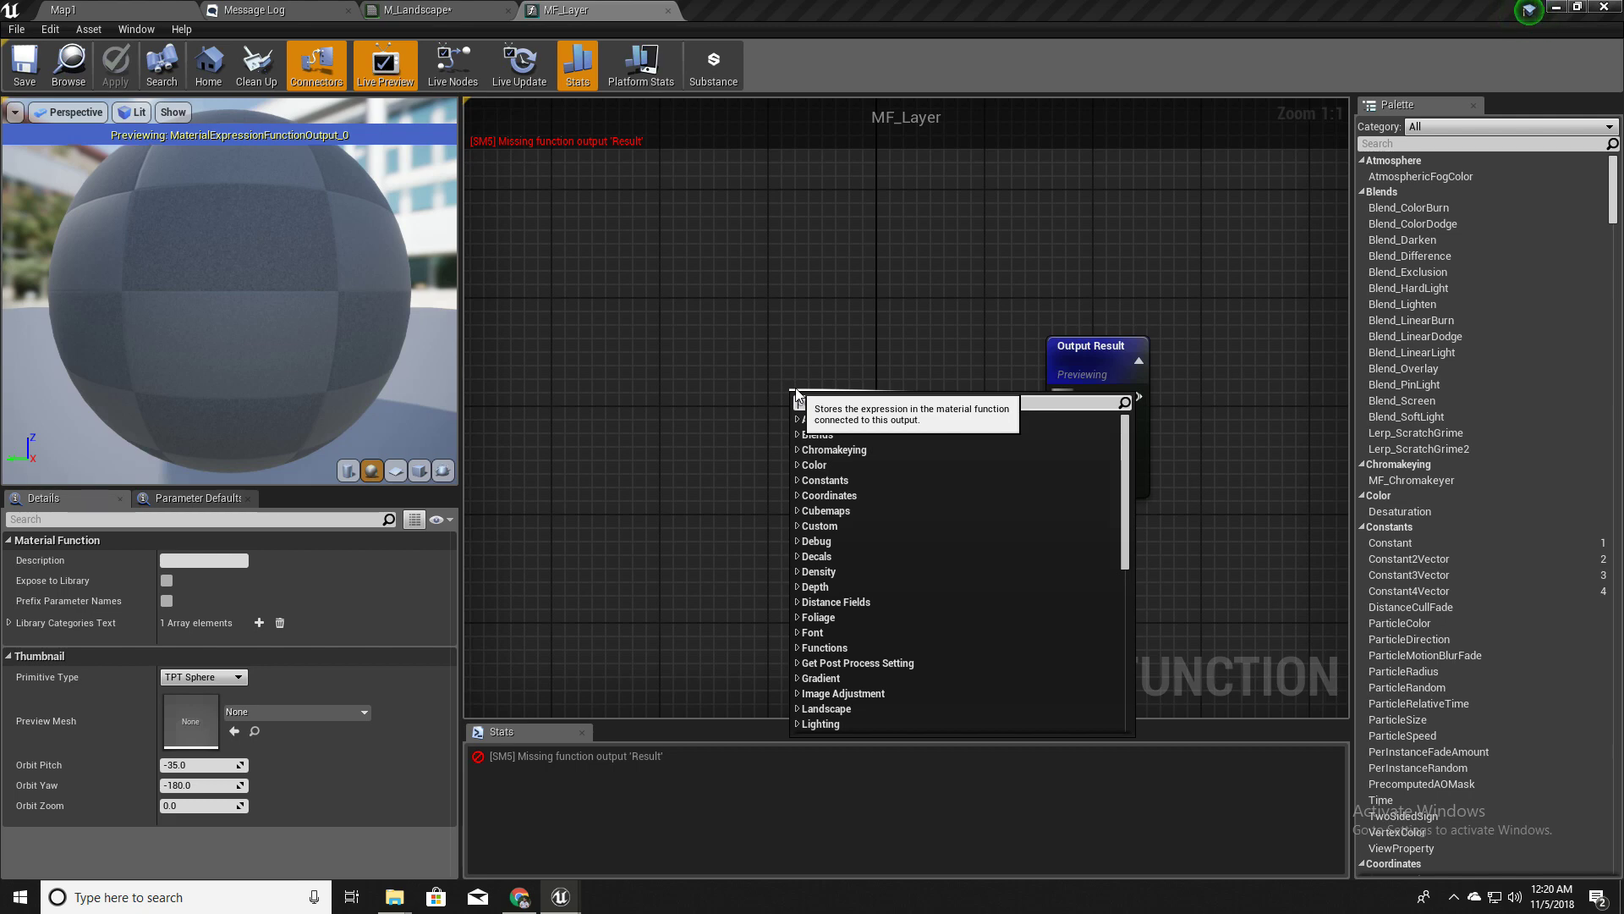
{"action": "type", "text": "ma"}
{"action": "type", "text": "pou"}
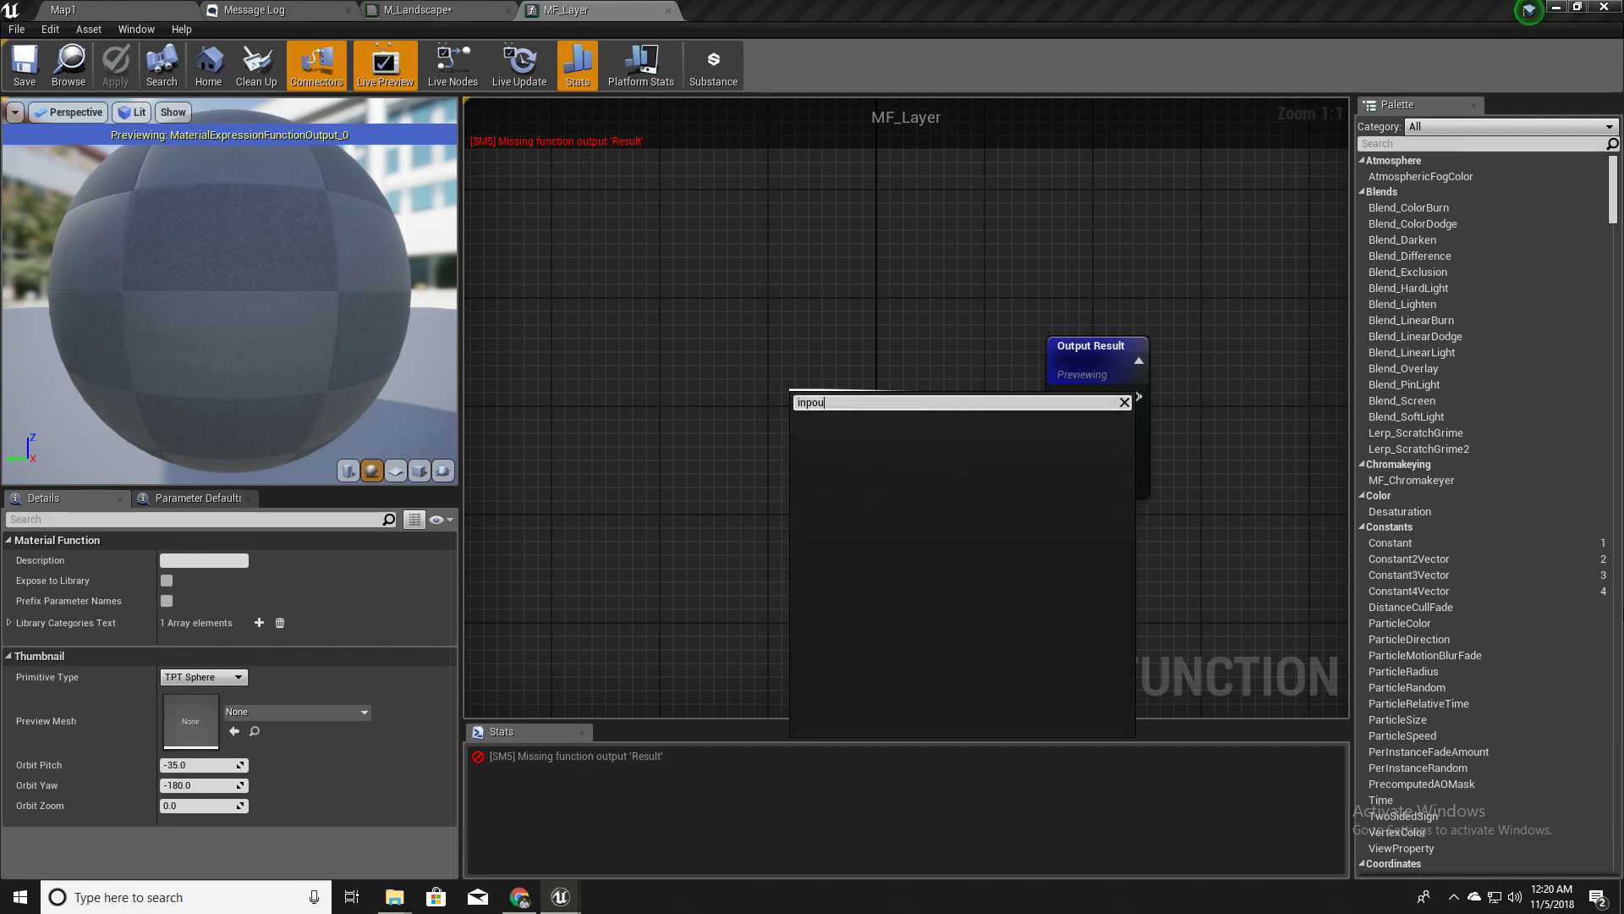
{"action": "key", "text": "BackSpace"}
{"action": "key", "text": "BackSpace"}
{"action": "key", "text": "Return"}
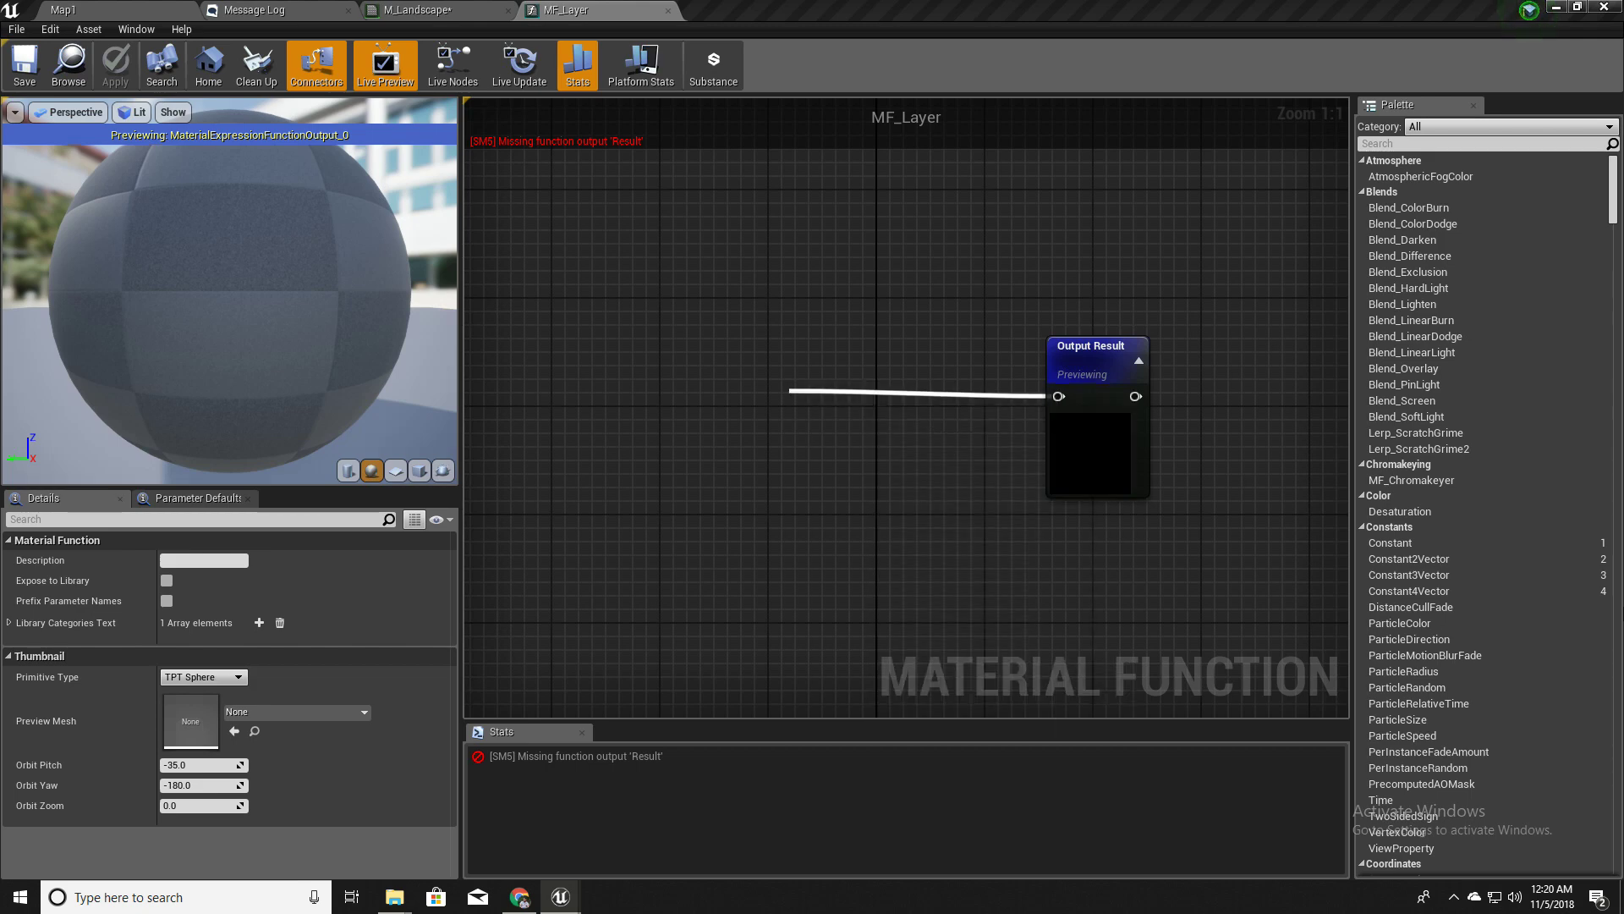
Move the function input node farther from Output Result and name the input Basecolor
{"action": "left_click_drag", "start_coordinate": [802, 425], "coordinate": [744, 379]}
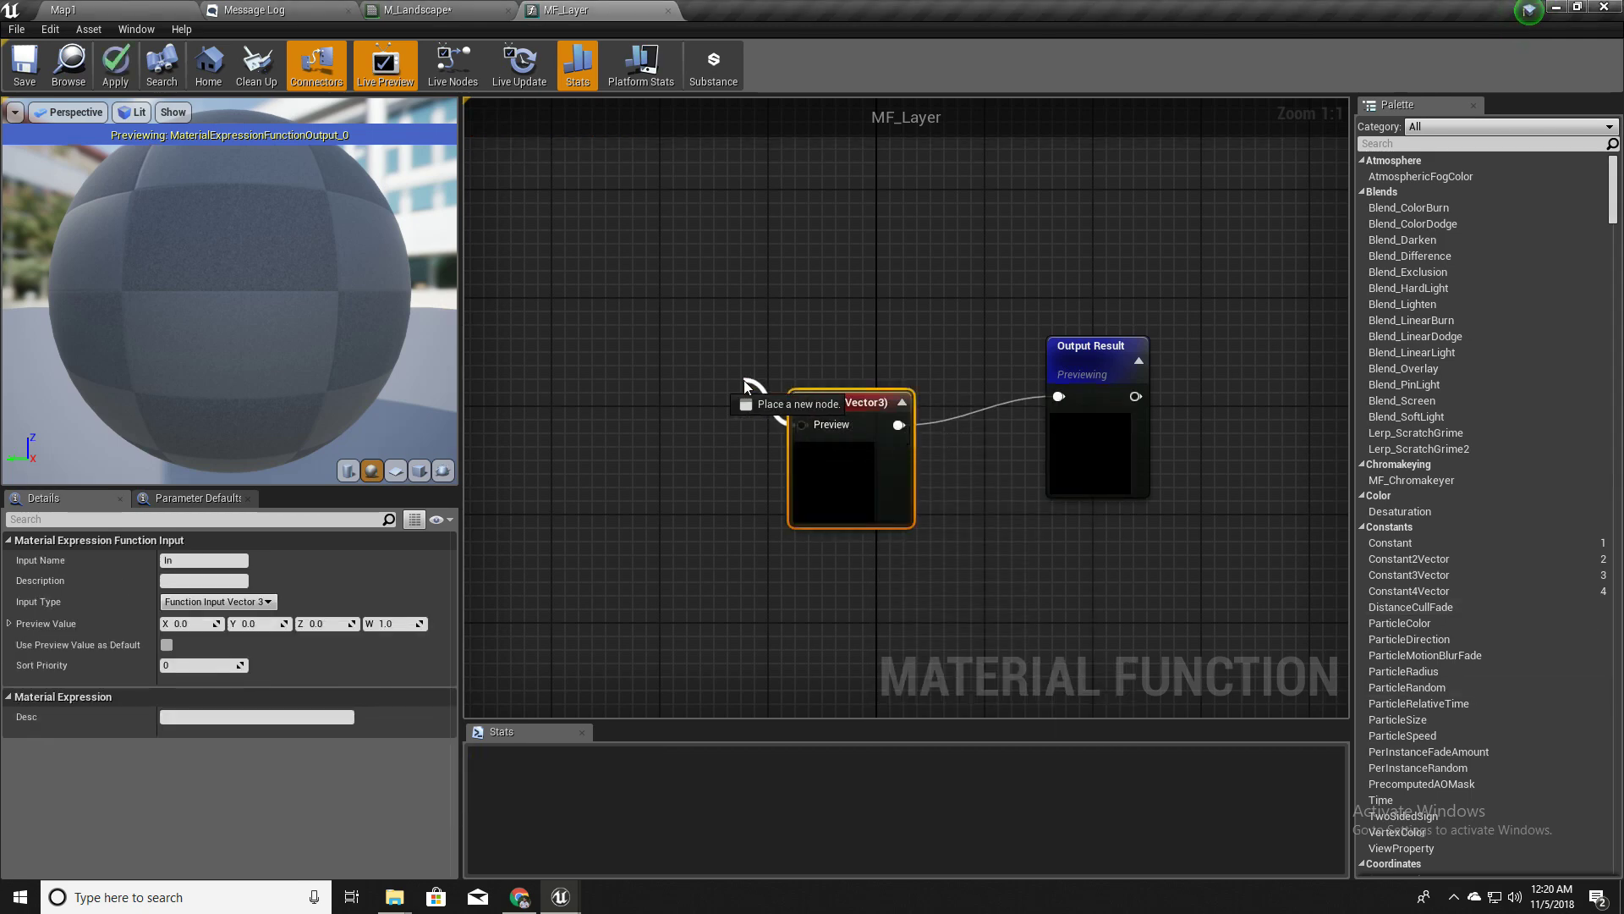
{"action": "left_click", "coordinate": [743, 215]}
{"action": "left_click_drag", "start_coordinate": [834, 415], "coordinate": [702, 391]}
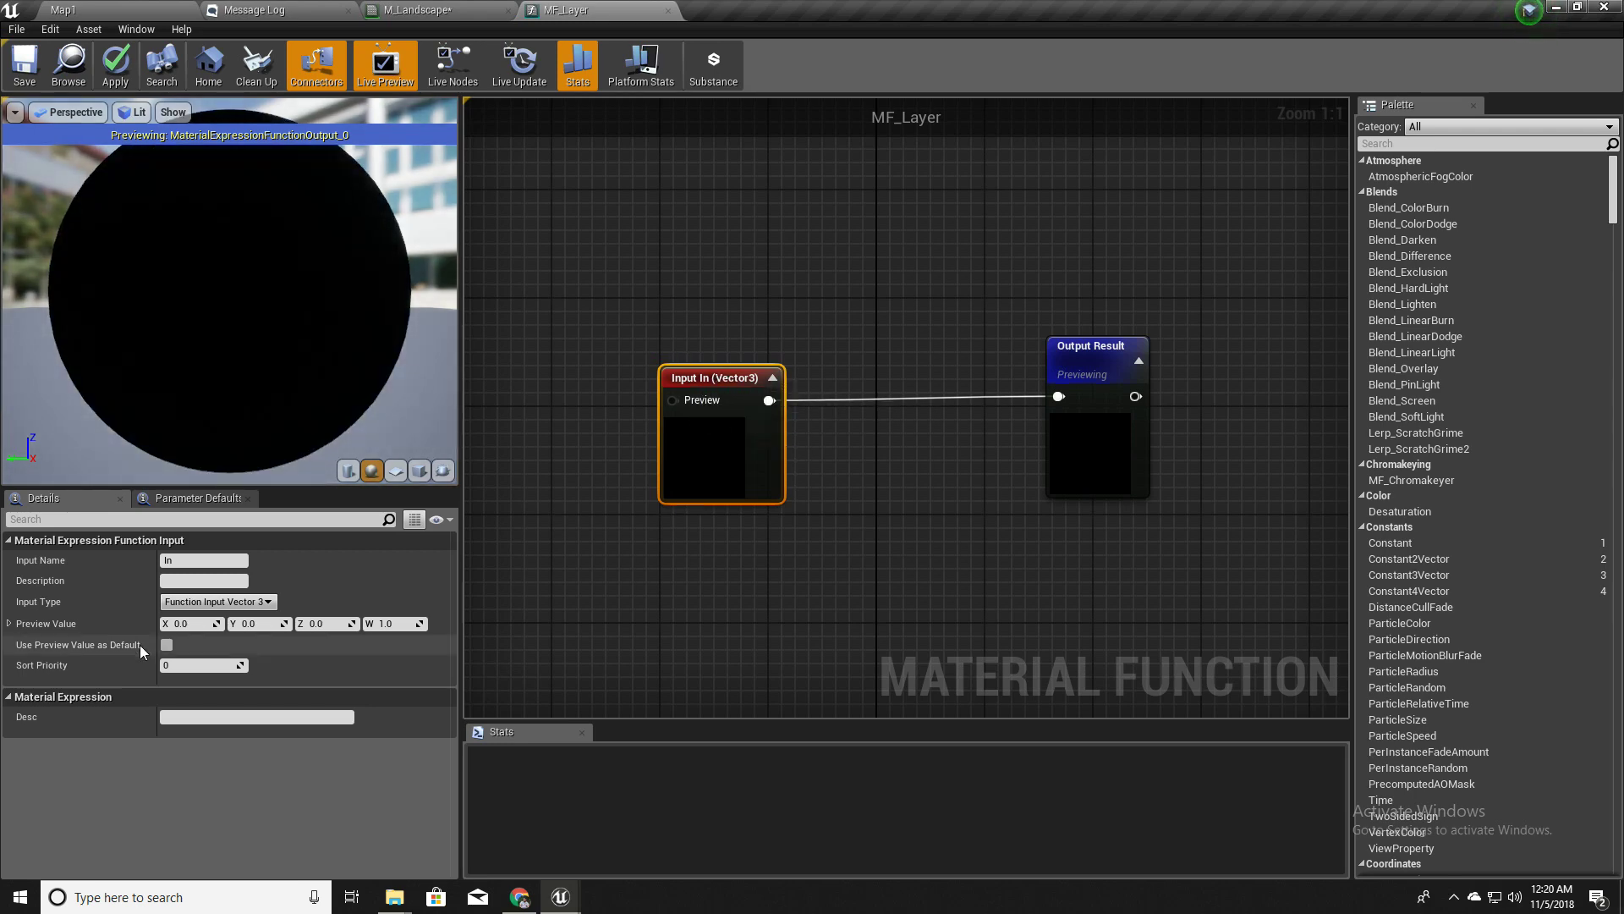
{"action": "left_click", "coordinate": [205, 557]}
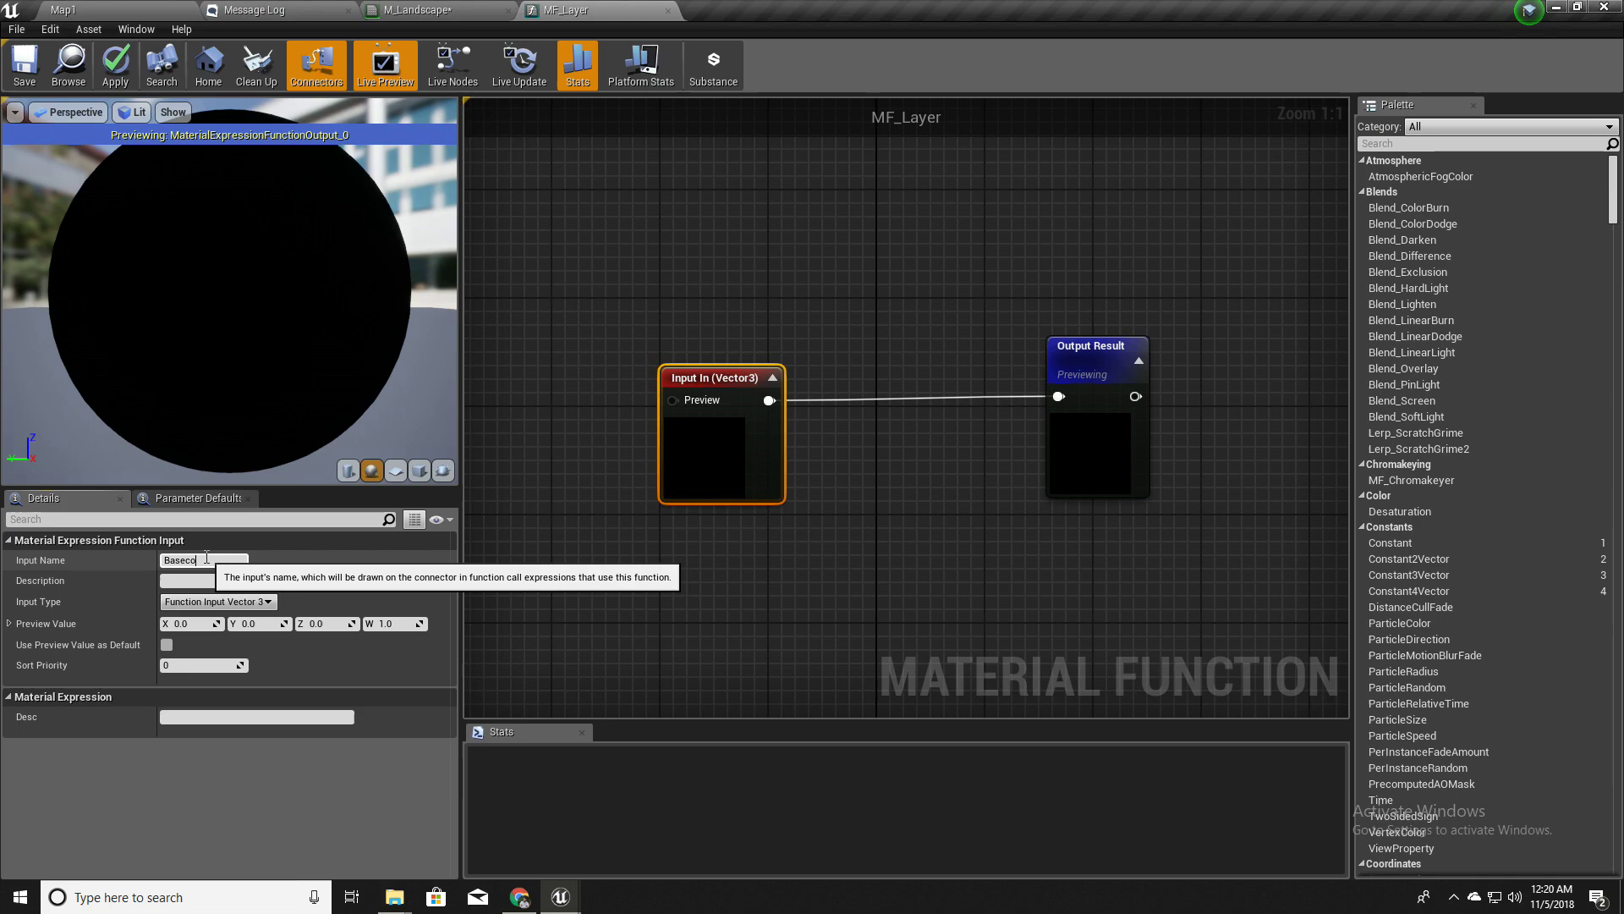
{"action": "key", "text": "Return"}
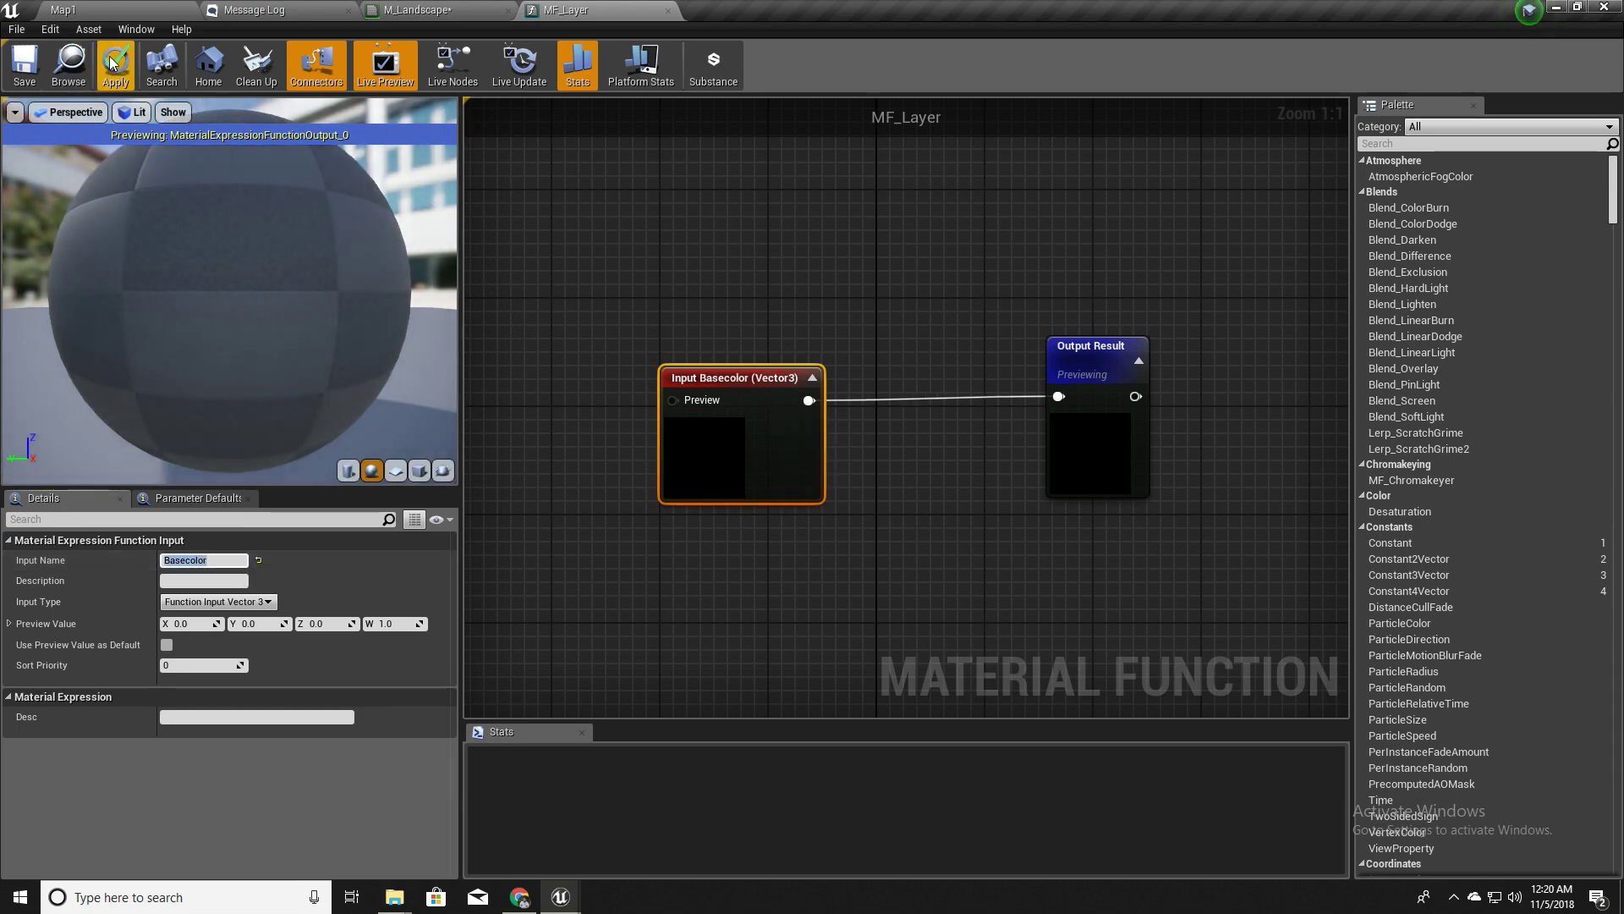
Place MF_Layer in the M_Landscape graph, connecting L1 color to its Basecolor input and its Result to Layer L1 of Layer Blend
{"action": "left_click", "coordinate": [135, 10]}
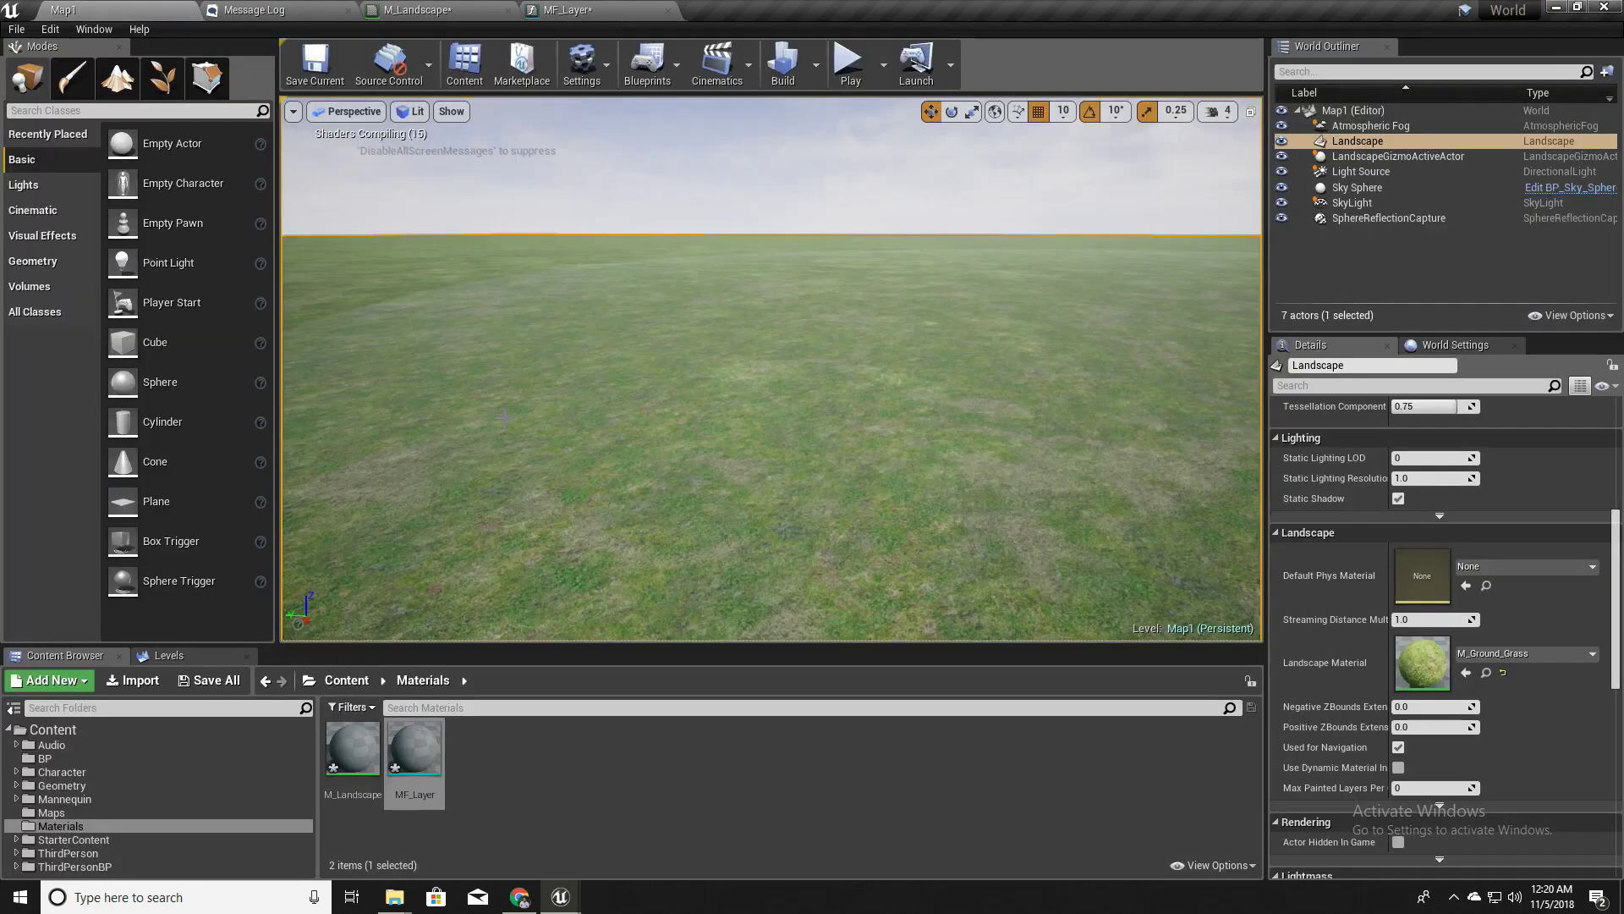
{"action": "left_click_drag", "start_coordinate": [391, 787], "coordinate": [884, 345]}
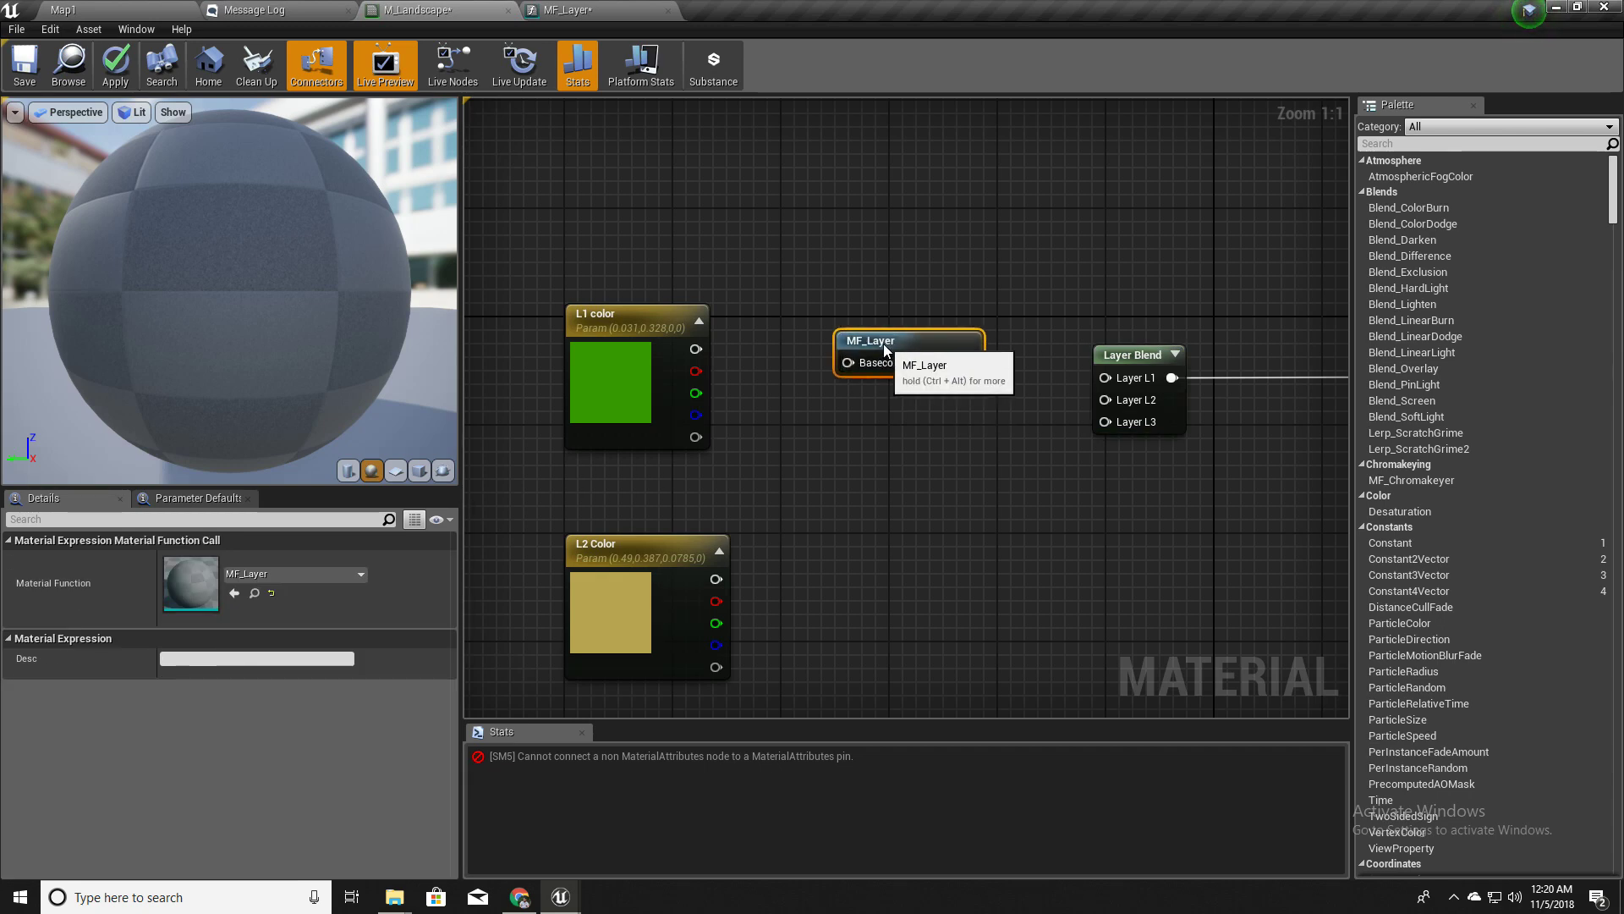
{"action": "left_click_drag", "start_coordinate": [695, 349], "coordinate": [856, 363]}
{"action": "left_click_drag", "start_coordinate": [968, 363], "coordinate": [1115, 379]}
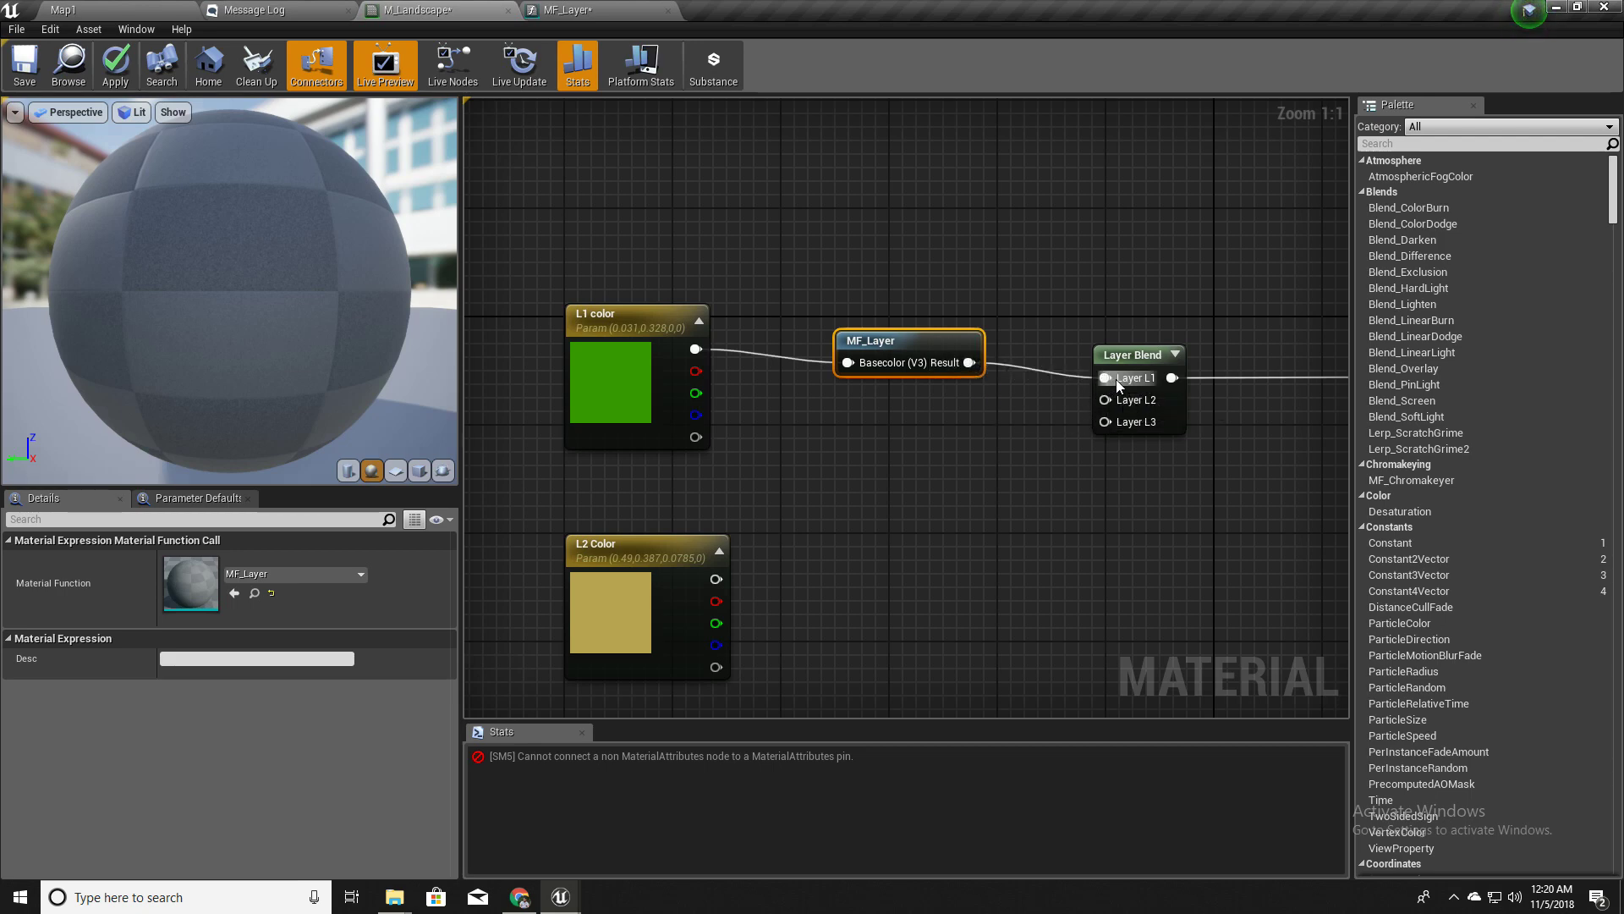
{"action": "right_click_drag", "start_coordinate": [1056, 542], "coordinate": [989, 504]}
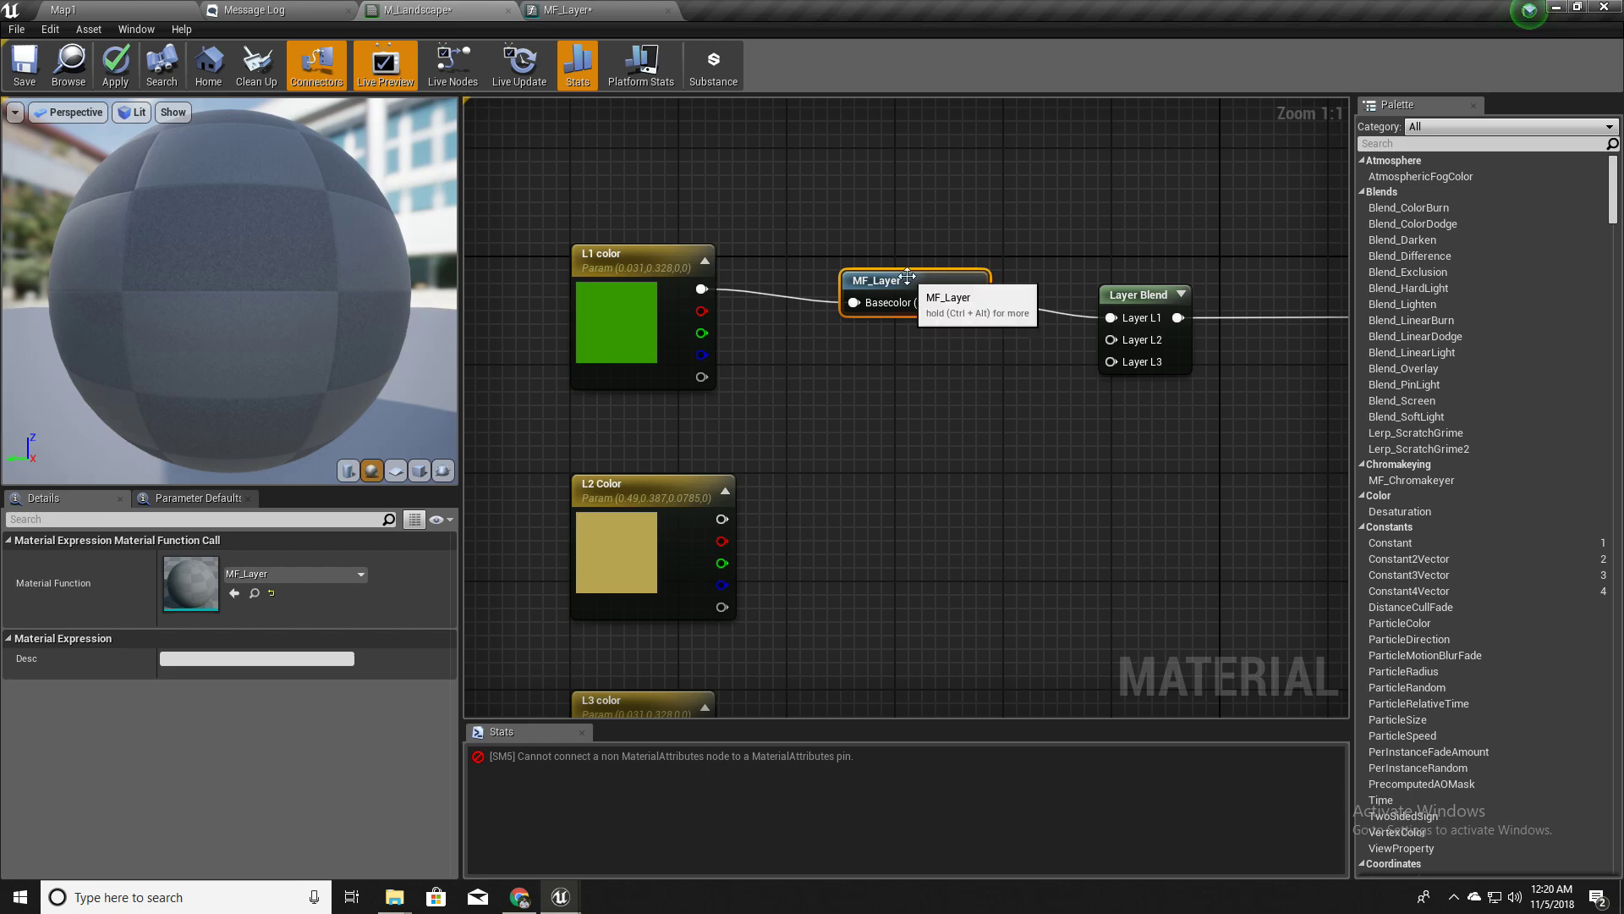
Duplicate the MF_Layer node twice and stack the copies below the original in the M_Landscape graph
{"action": "key", "text": "ctrl+v"}
{"action": "left_click_drag", "start_coordinate": [1006, 322], "coordinate": [931, 513]}
{"action": "key", "text": "ctrl+w"}
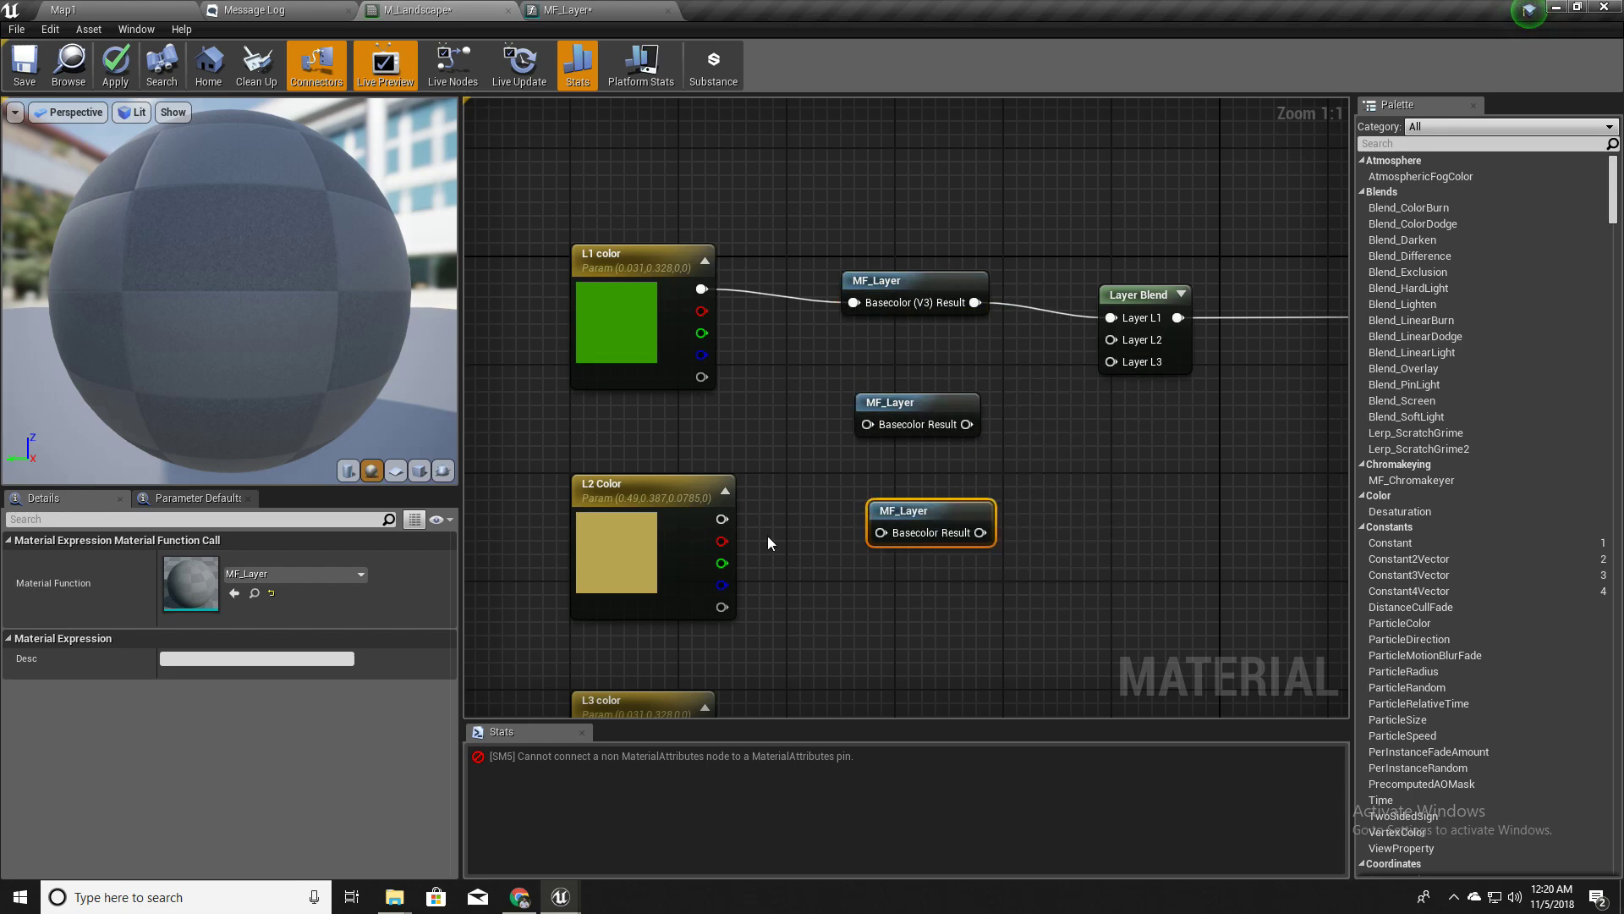
Connect L2 Color and L3 color to the Basecolor inputs of the two copies, and their Results to Layer L2 and Layer L3 of Layer Blend
{"action": "right_click_drag", "start_coordinate": [751, 533], "coordinate": [770, 357]}
{"action": "left_click_drag", "start_coordinate": [741, 344], "coordinate": [886, 250]}
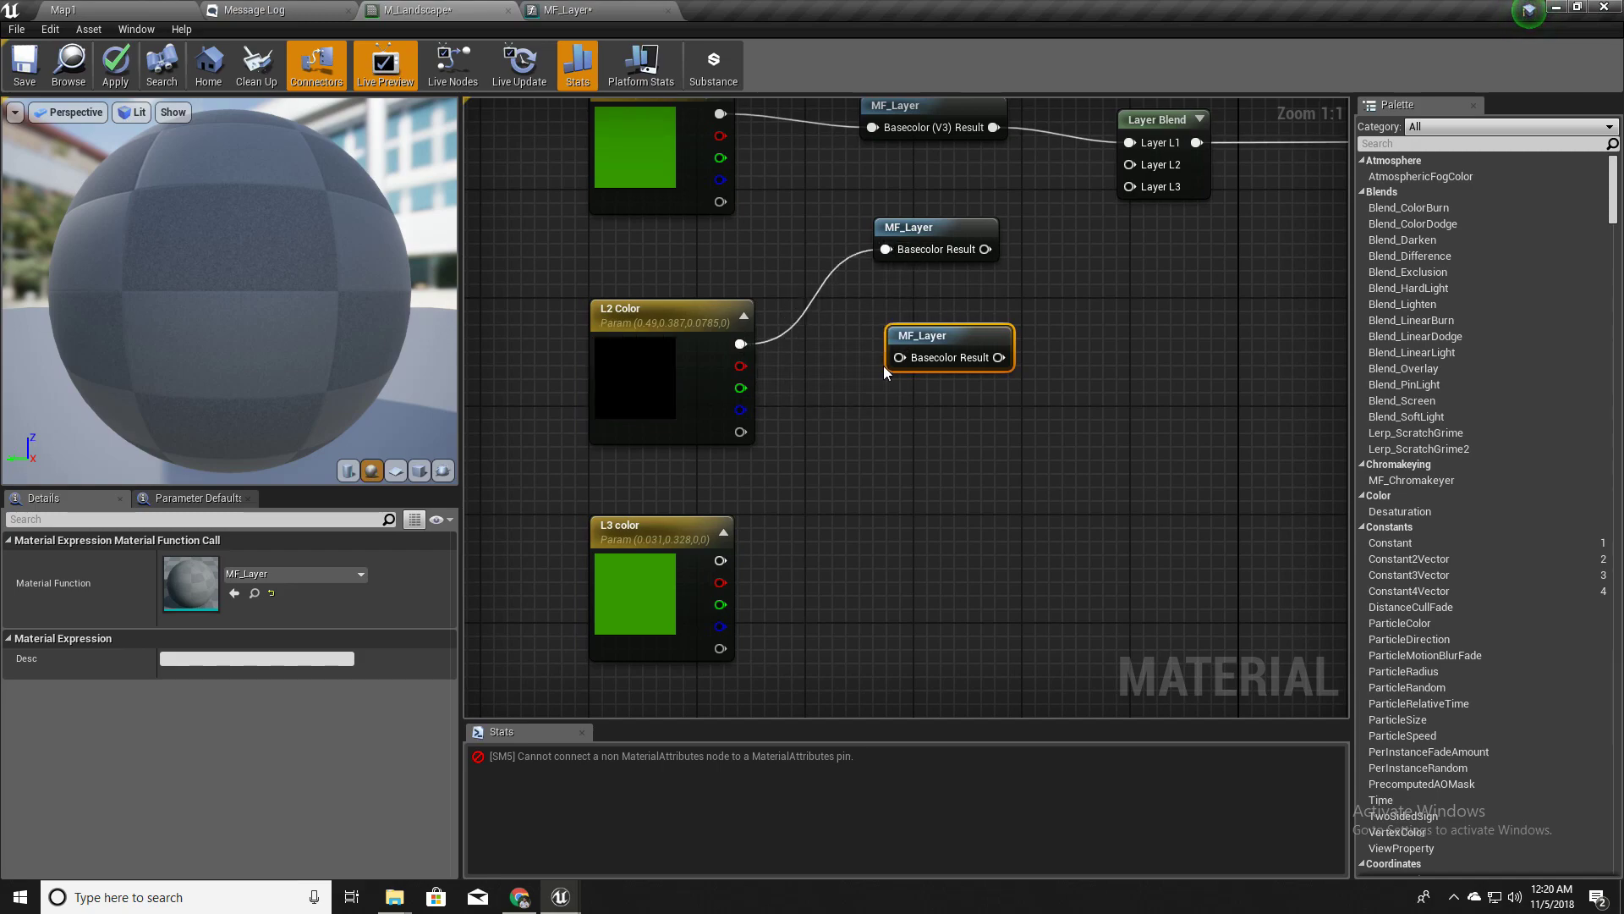
{"action": "left_click_drag", "start_coordinate": [720, 561], "coordinate": [899, 358]}
{"action": "right_click_drag", "start_coordinate": [1039, 423], "coordinate": [887, 583]}
{"action": "left_click_drag", "start_coordinate": [833, 409], "coordinate": [978, 325]}
{"action": "left_click_drag", "start_coordinate": [847, 517], "coordinate": [978, 347]}
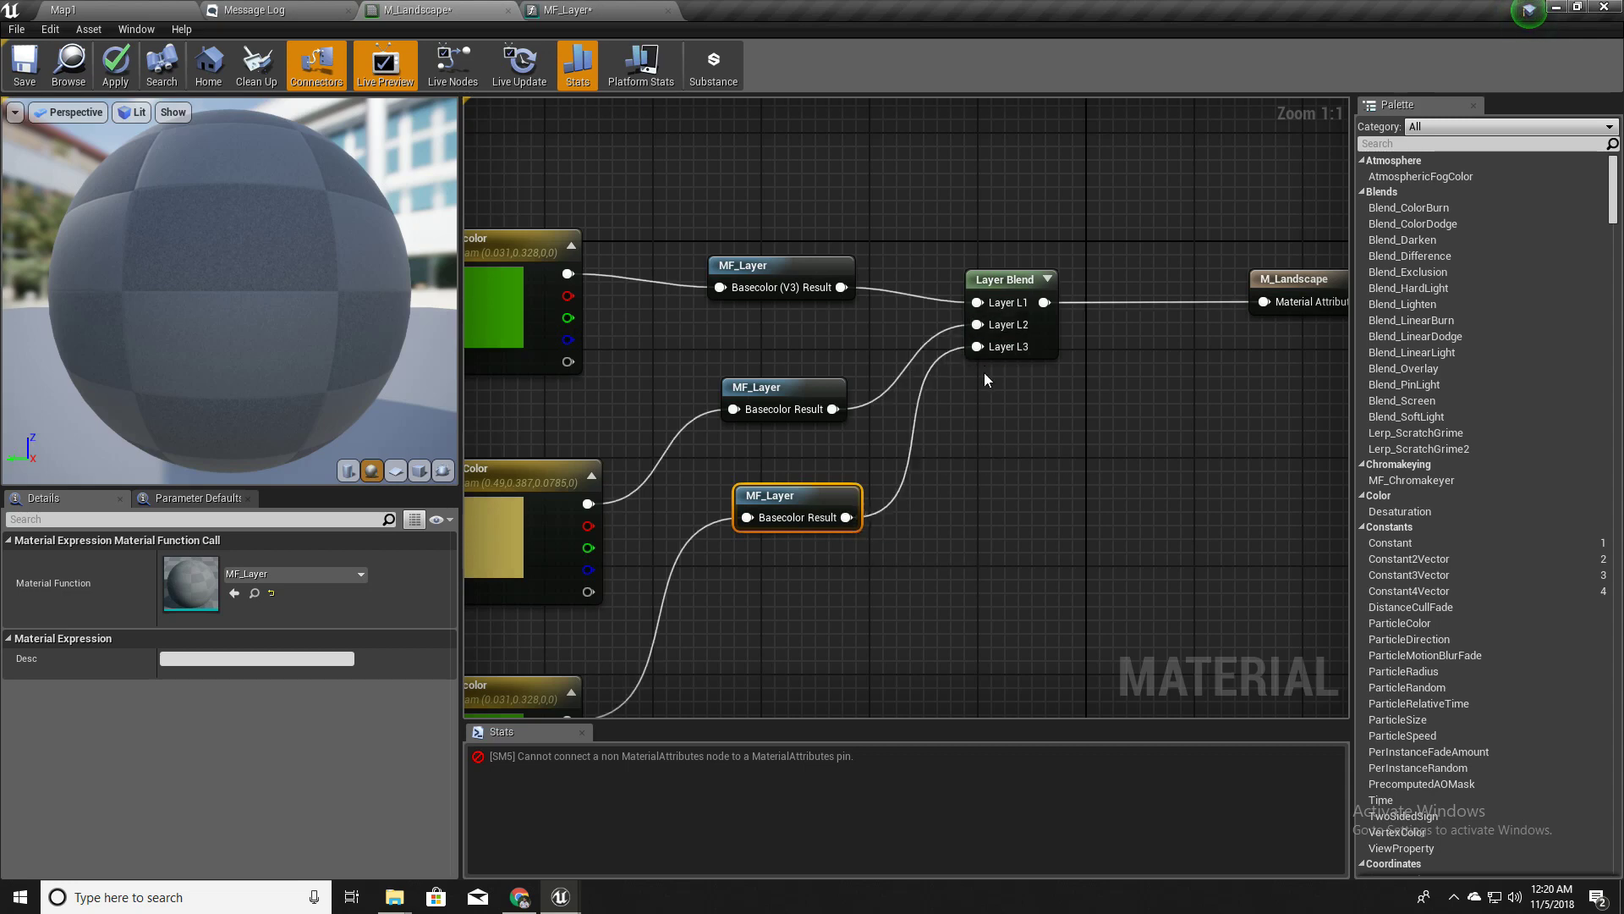
Try to apply the M_Landscape changes, then dismiss the compilation dialog without continuing
{"action": "left_click", "coordinate": [116, 66]}
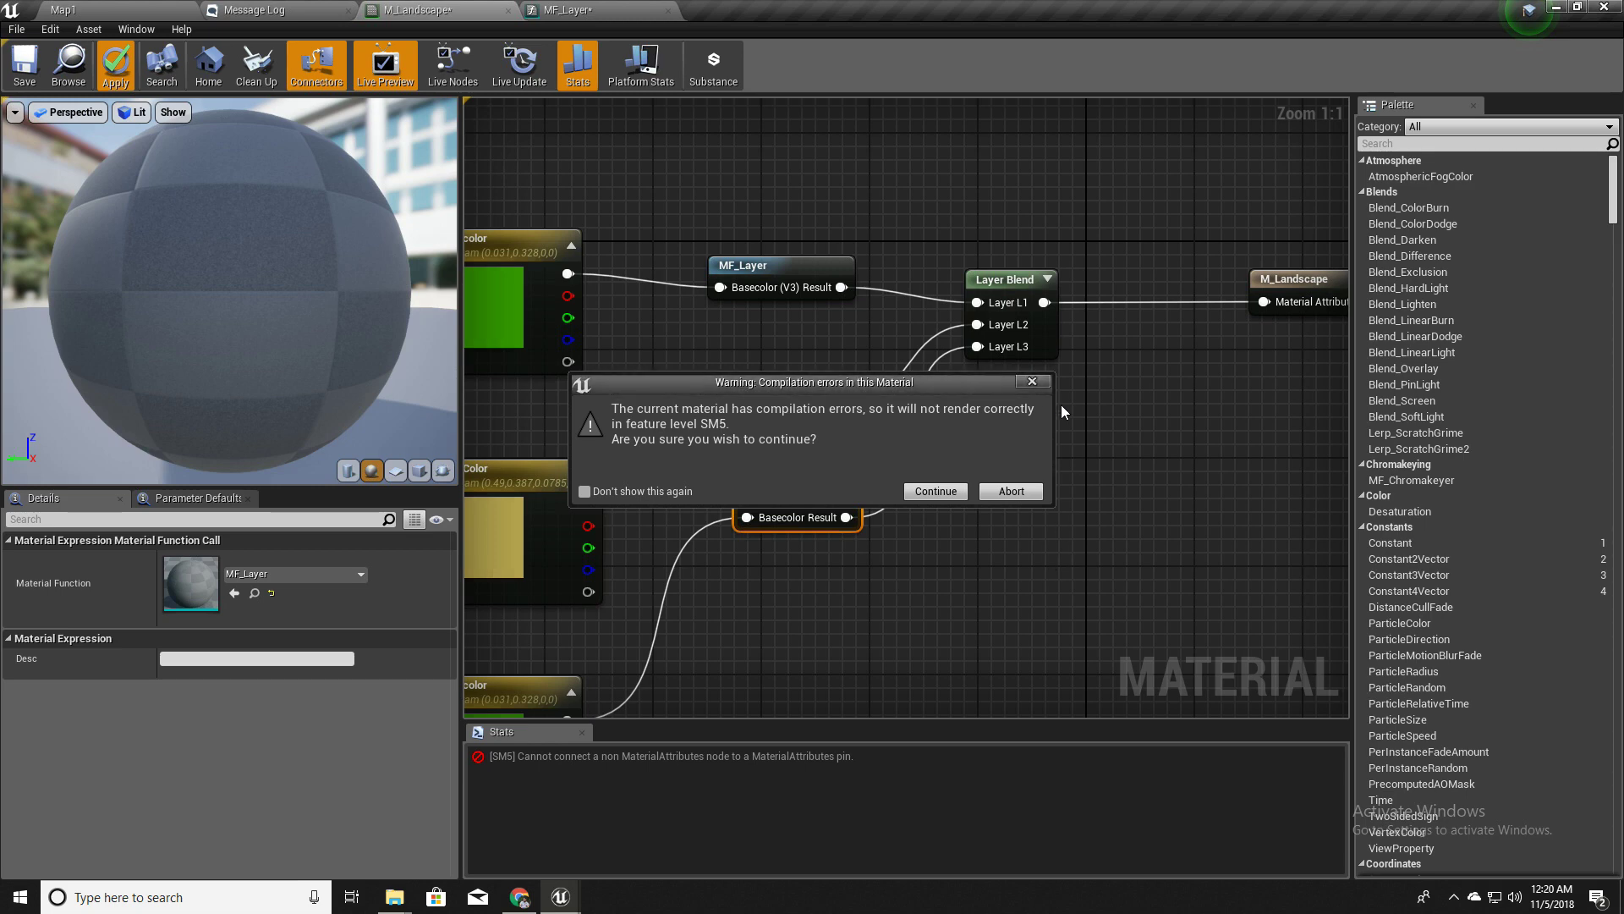
{"action": "left_click", "coordinate": [1032, 382]}
Open the MF_Layer function, move the Basecolor input farther from Output Result, and break the link between them
{"action": "right_click_drag", "start_coordinate": [814, 595], "coordinate": [883, 490]}
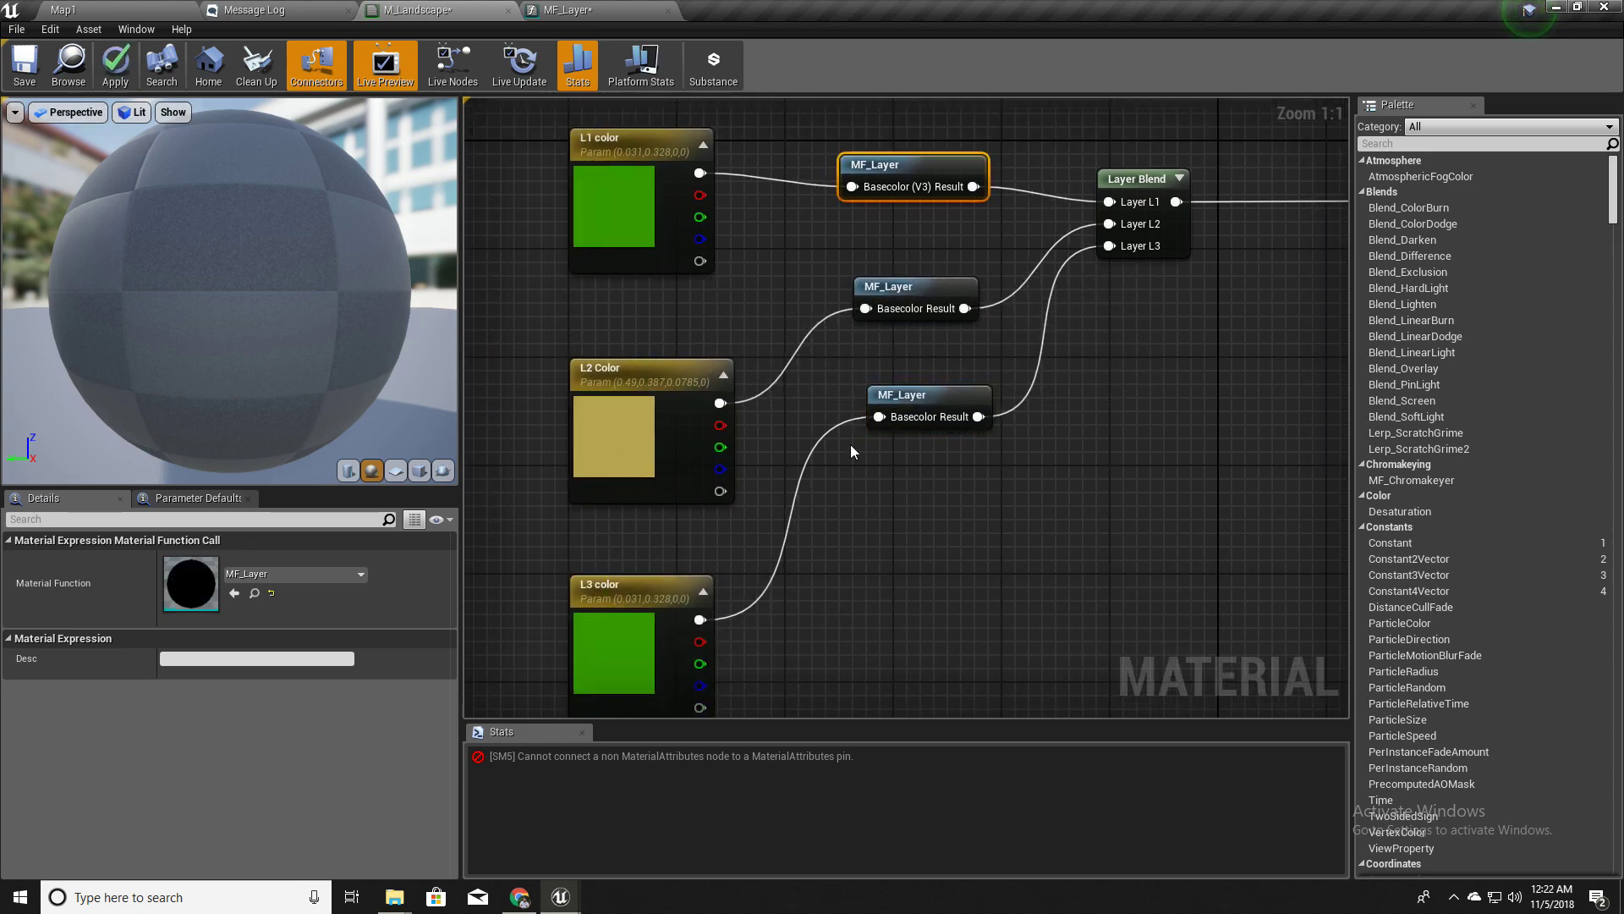
{"action": "right_click_drag", "start_coordinate": [850, 444], "coordinate": [861, 521]}
{"action": "right_click_drag", "start_coordinate": [890, 313], "coordinate": [900, 378]}
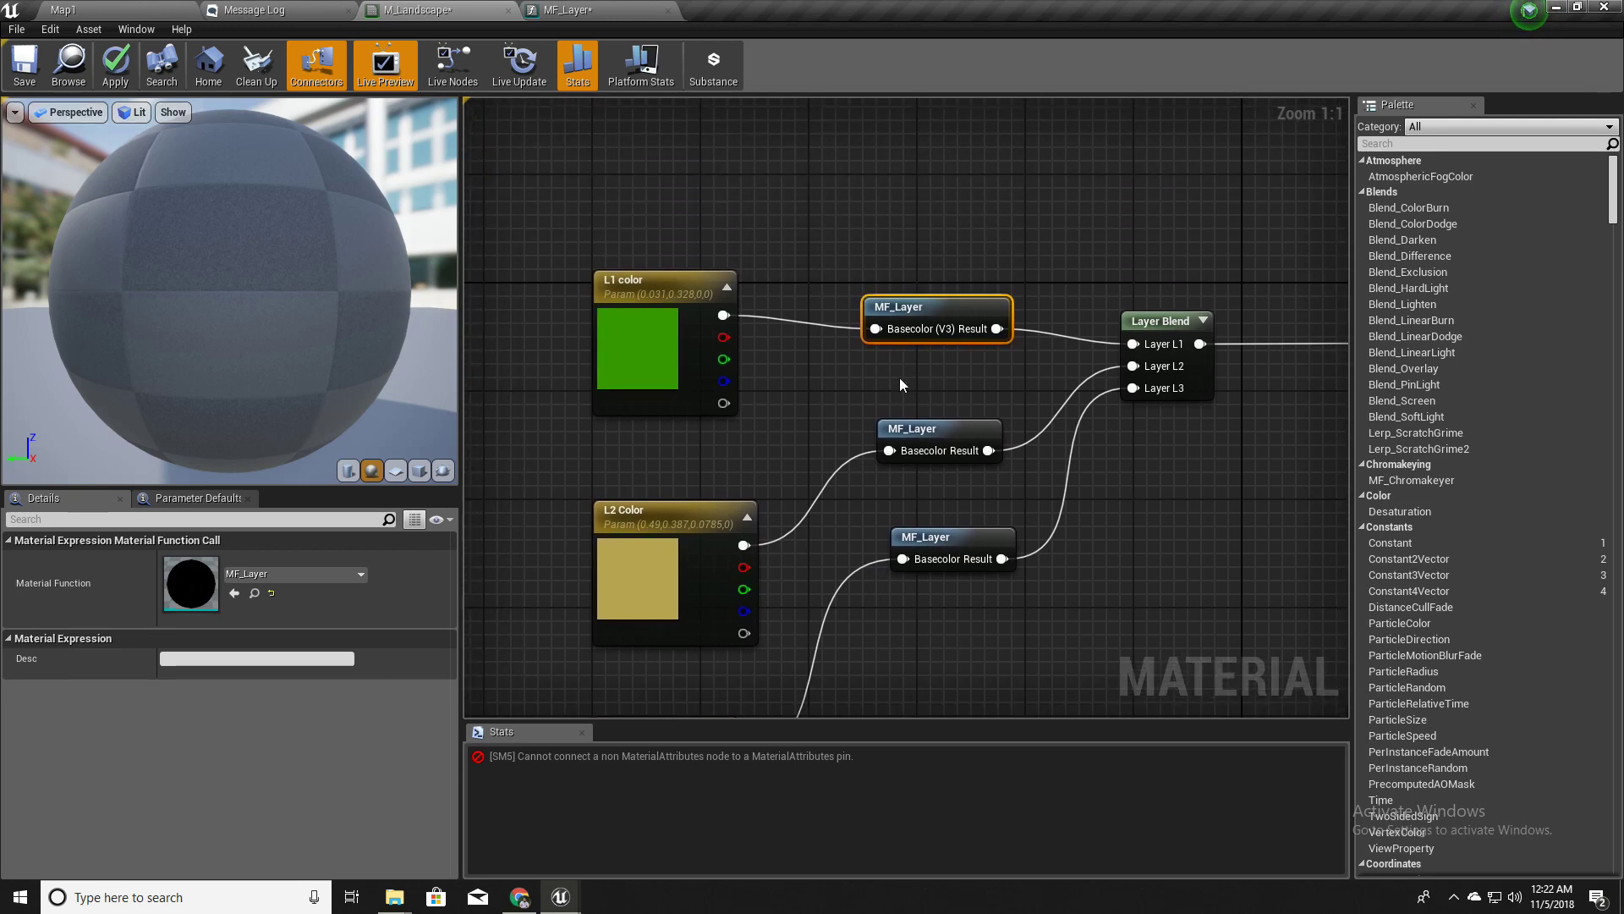
{"action": "double_click", "coordinate": [893, 330]}
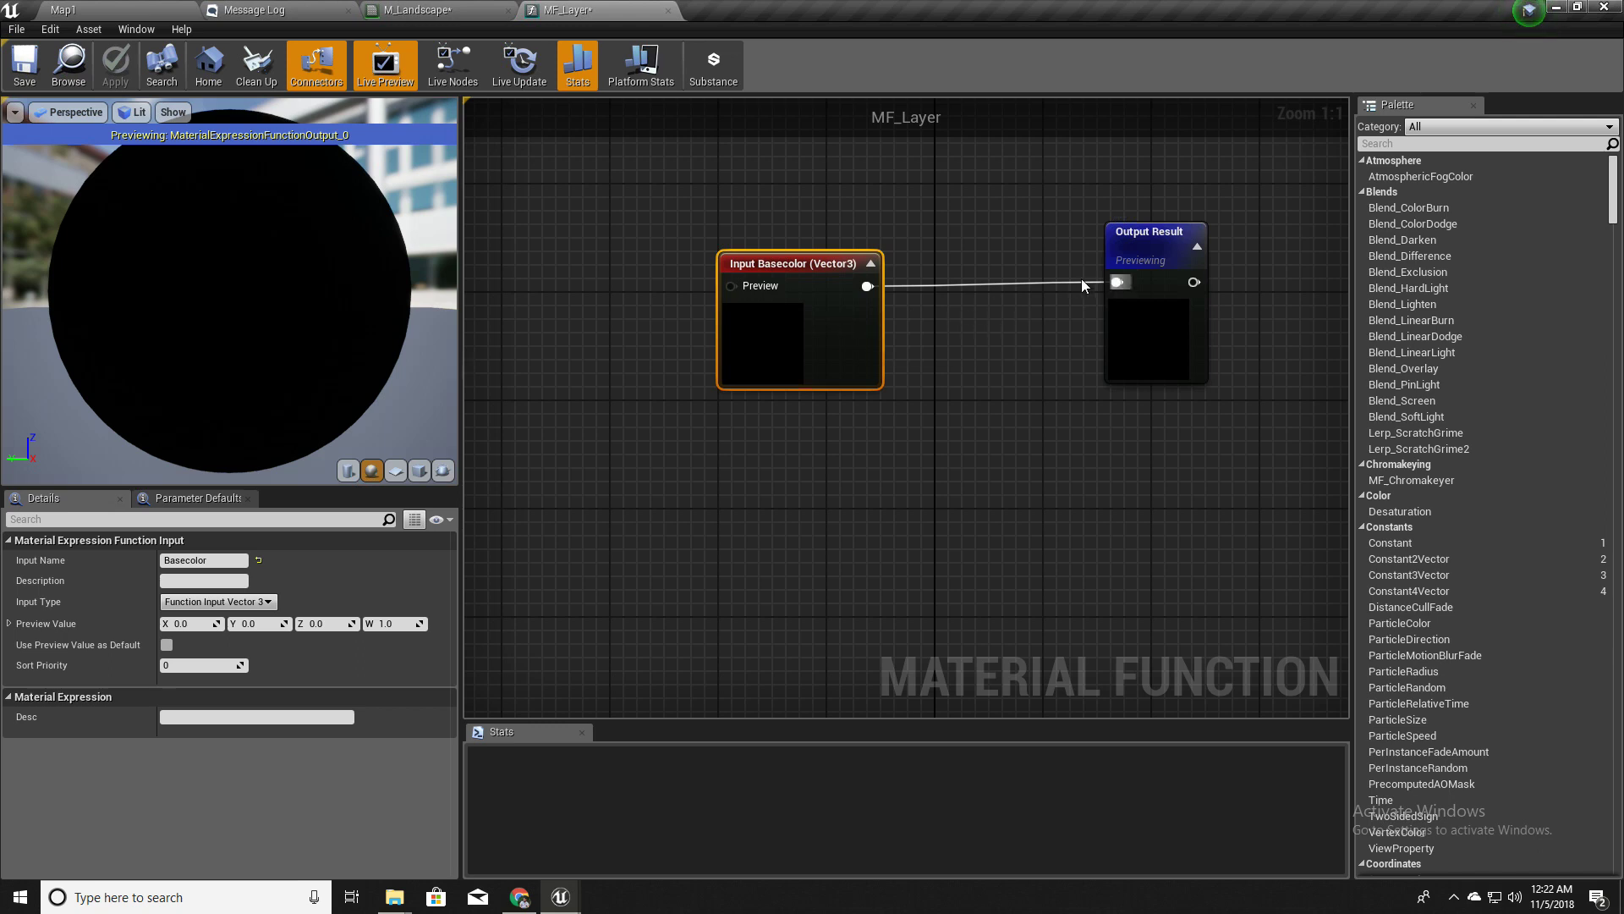
{"action": "right_click_drag", "start_coordinate": [1022, 302], "coordinate": [1072, 406]}
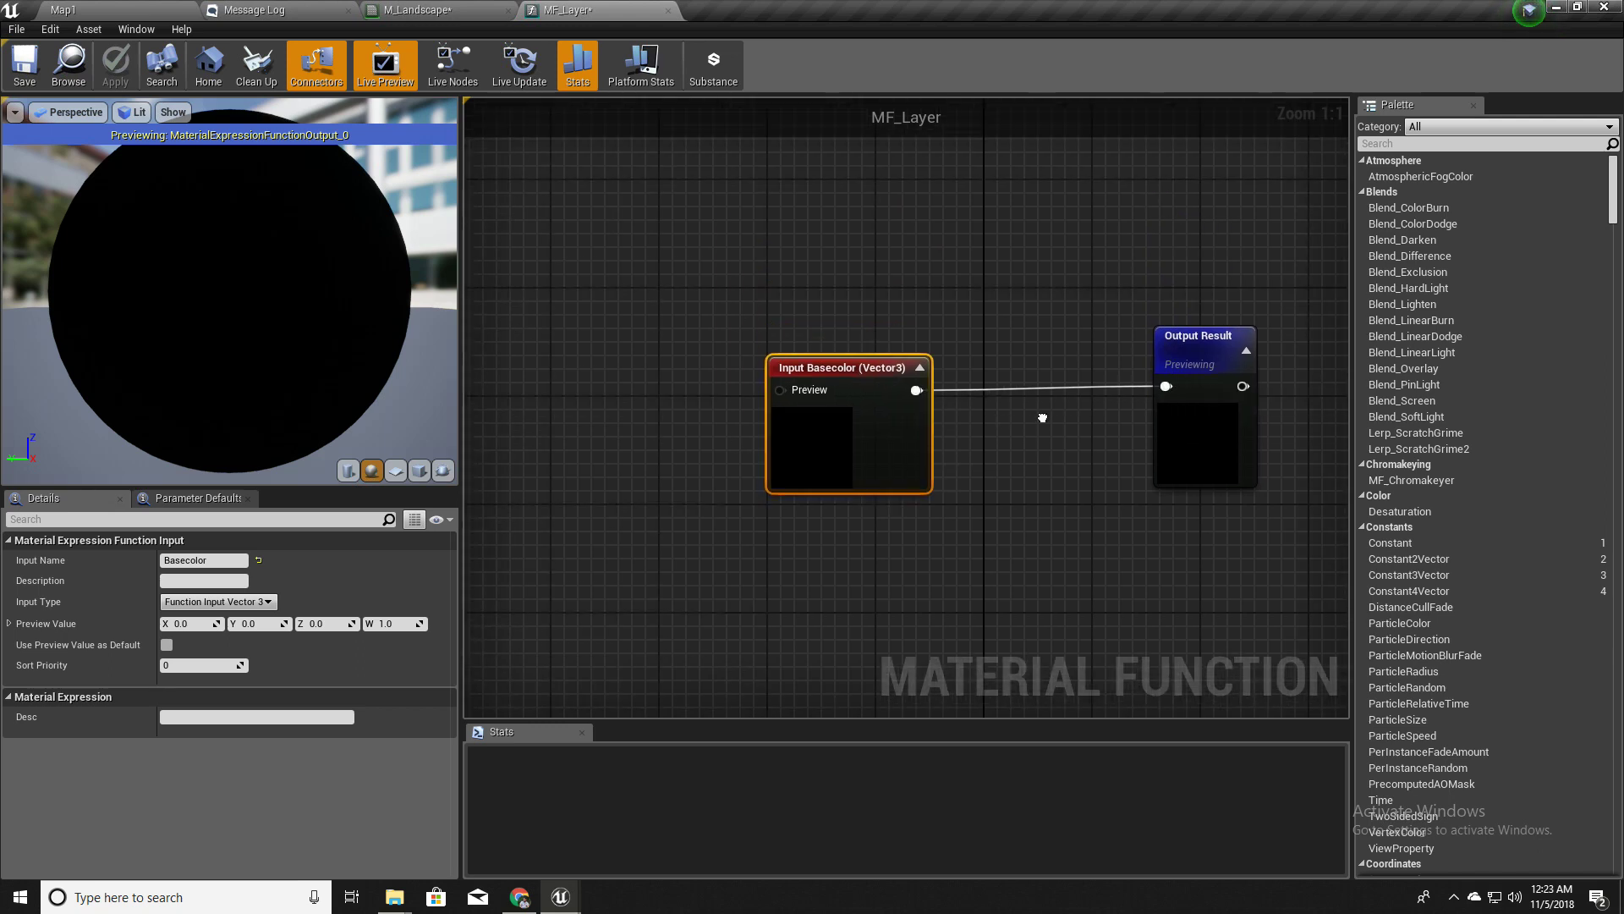
{"action": "left_click_drag", "start_coordinate": [849, 373], "coordinate": [592, 372]}
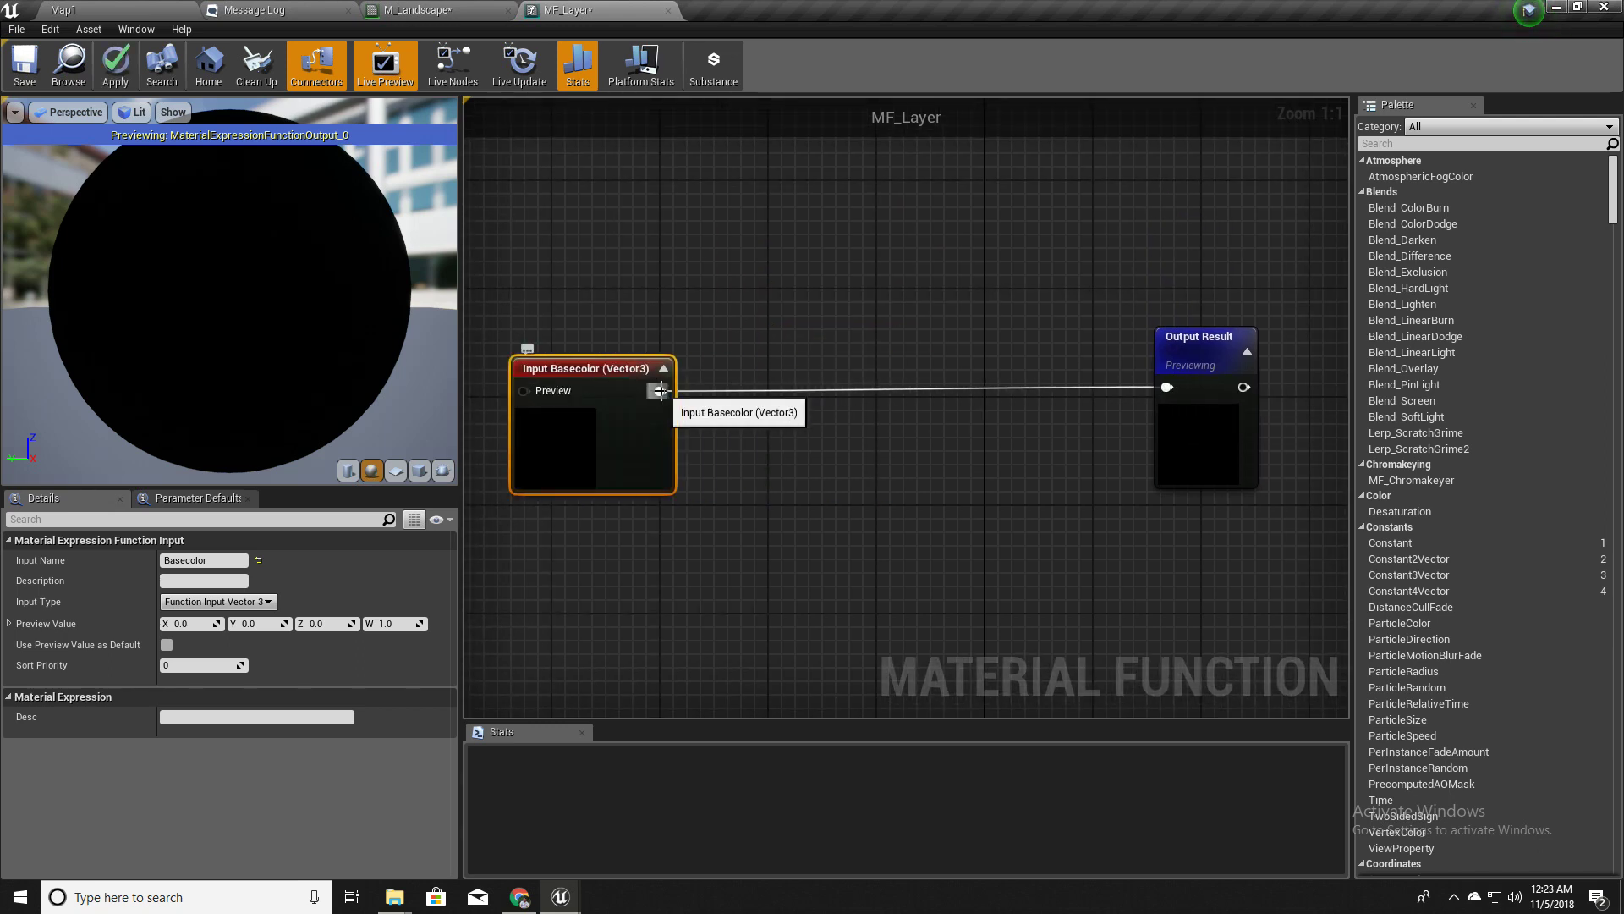
{"action": "right_click", "coordinate": [660, 391]}
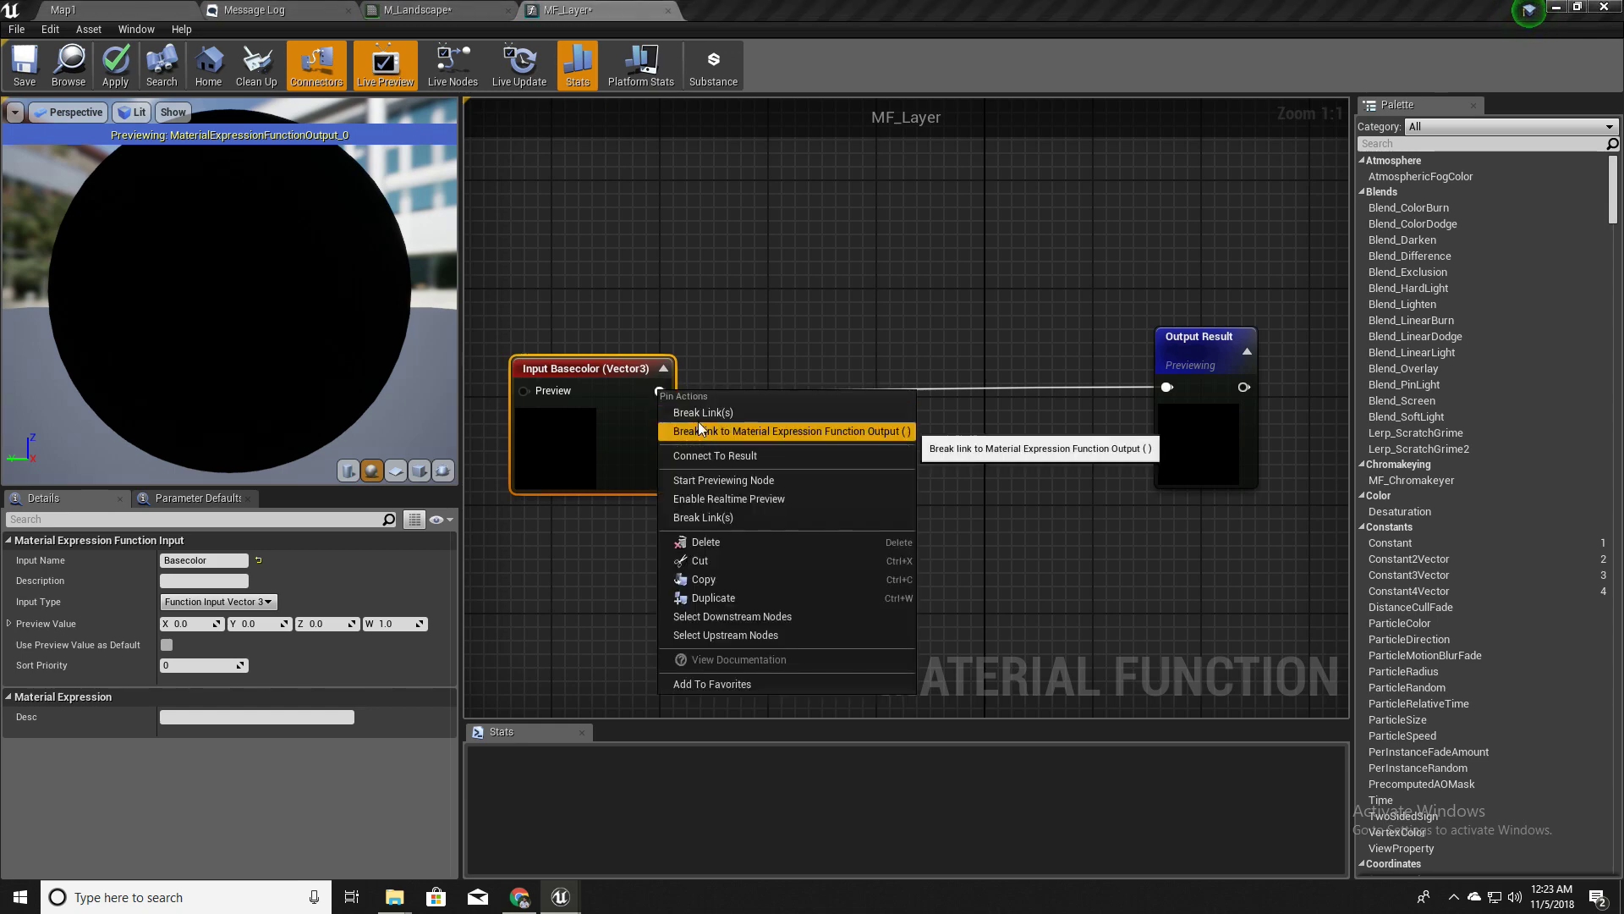
{"action": "left_click", "coordinate": [694, 409]}
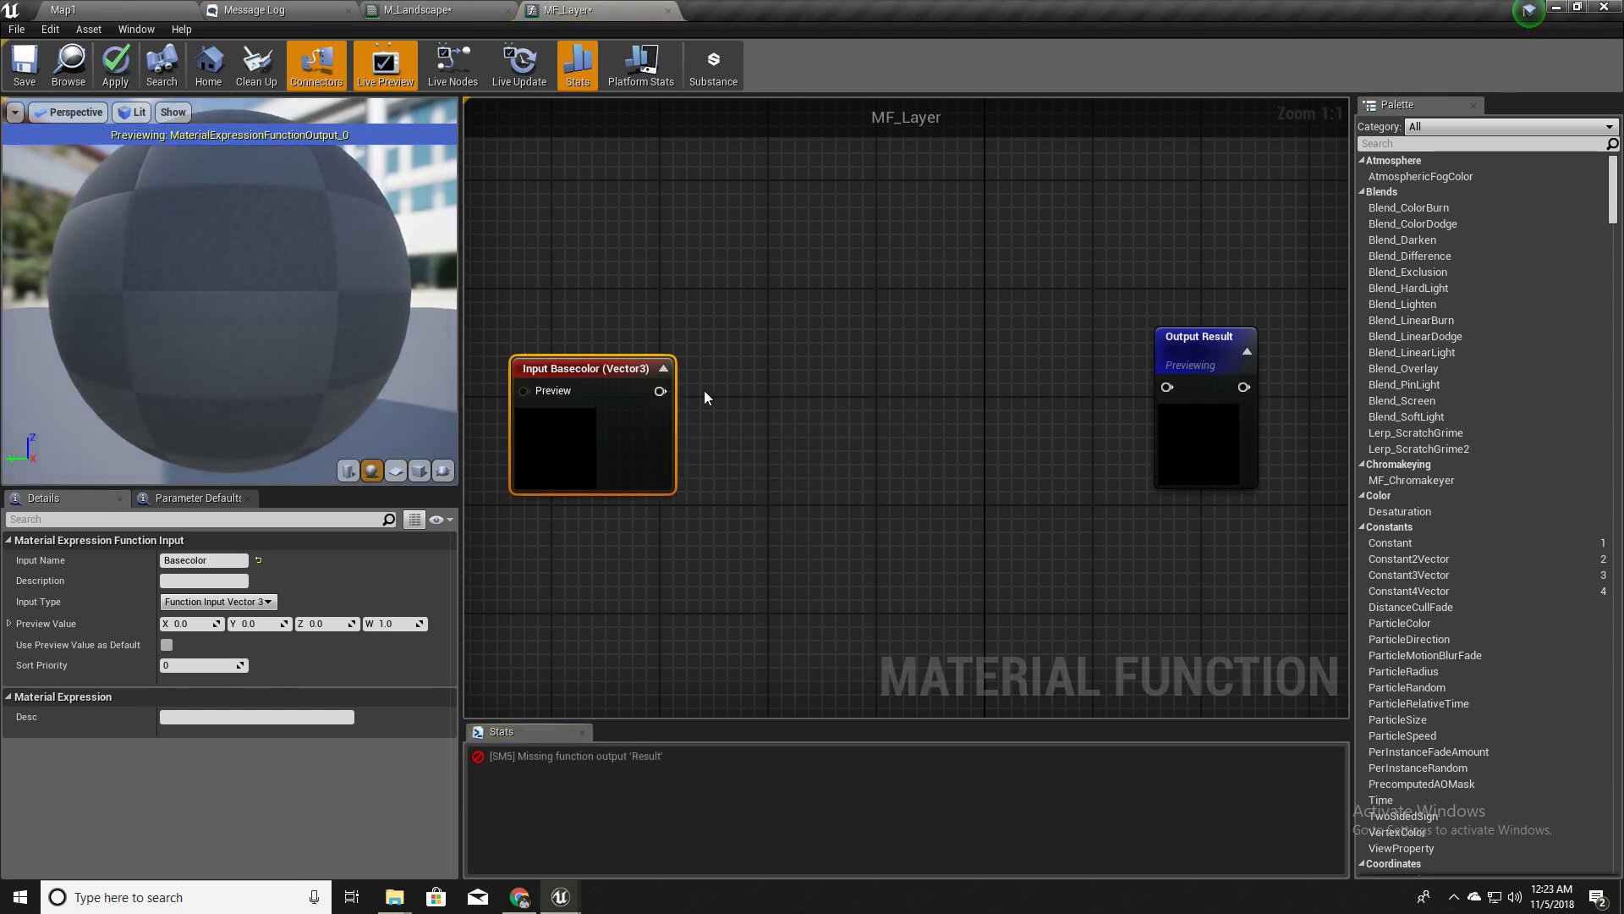
Insert a MakeMaterialAttributes node fed by the Basecolor input, connect its output to Output Result, and apply the function
{"action": "left_click_drag", "start_coordinate": [660, 390], "coordinate": [854, 389]}
{"action": "type", "text": "make"}
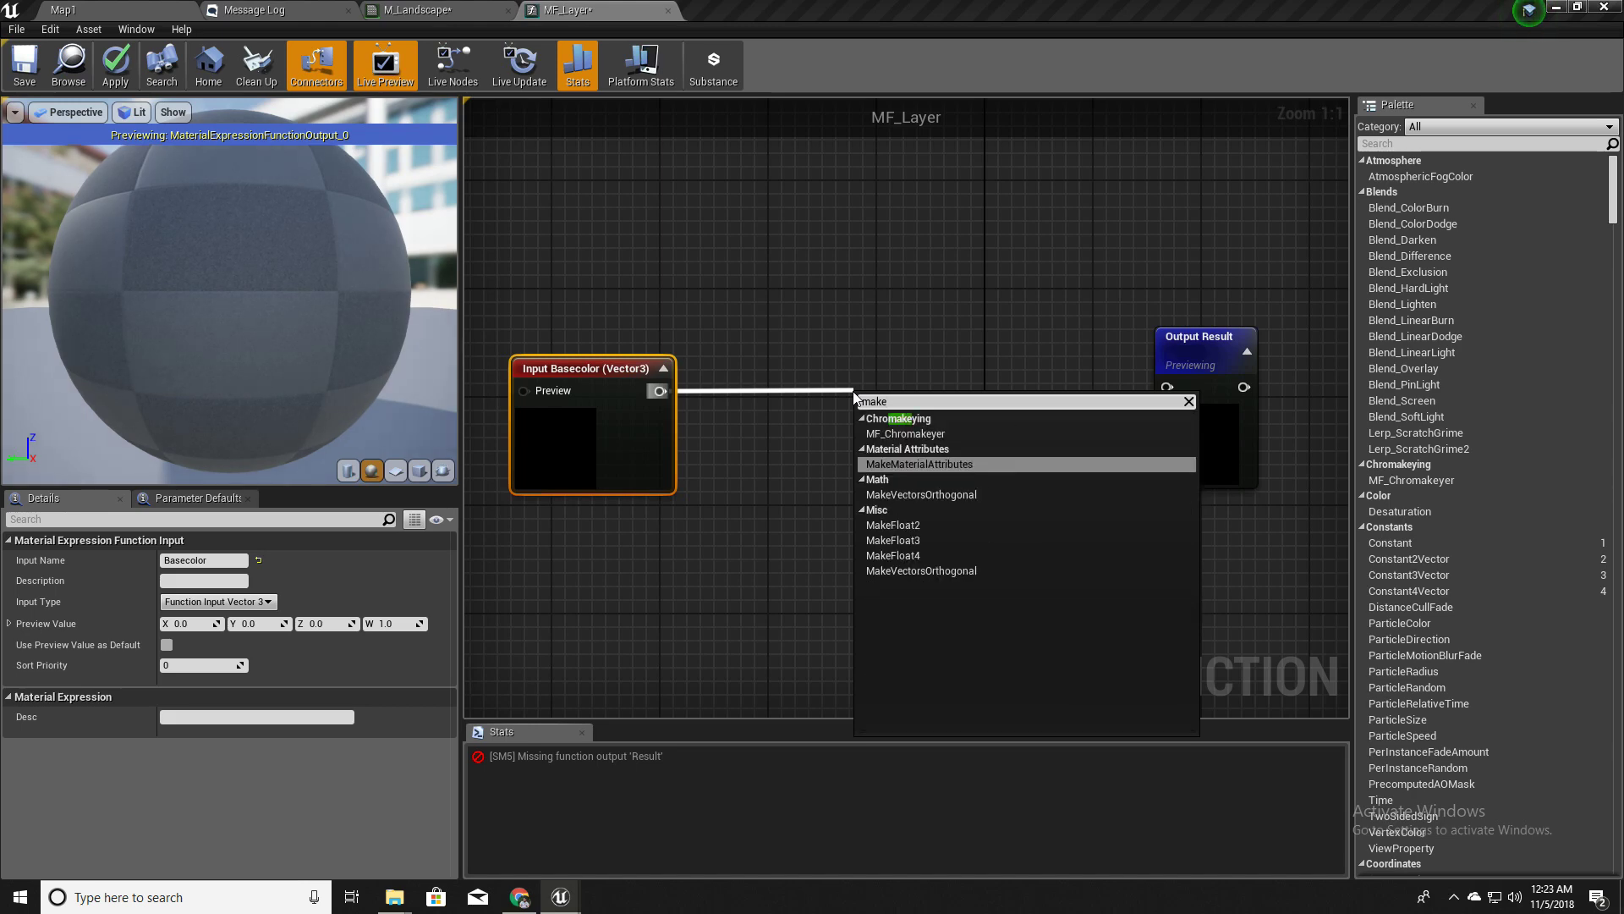
{"action": "key", "text": "Return"}
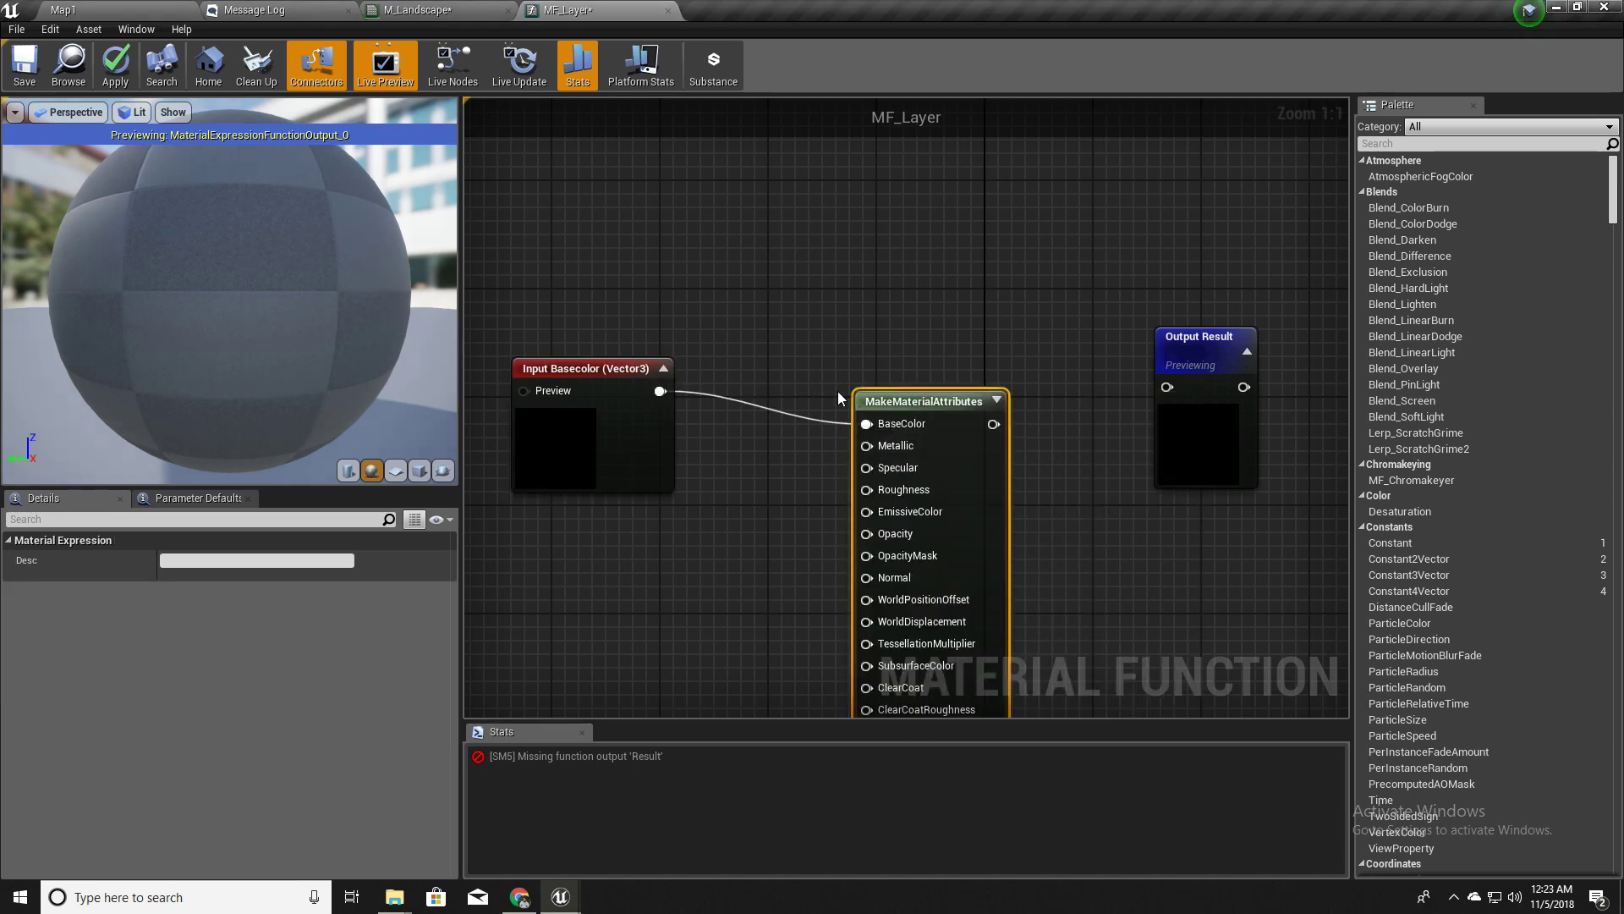
{"action": "left_click_drag", "start_coordinate": [870, 421], "coordinate": [912, 374]}
{"action": "left_click", "coordinate": [777, 238]}
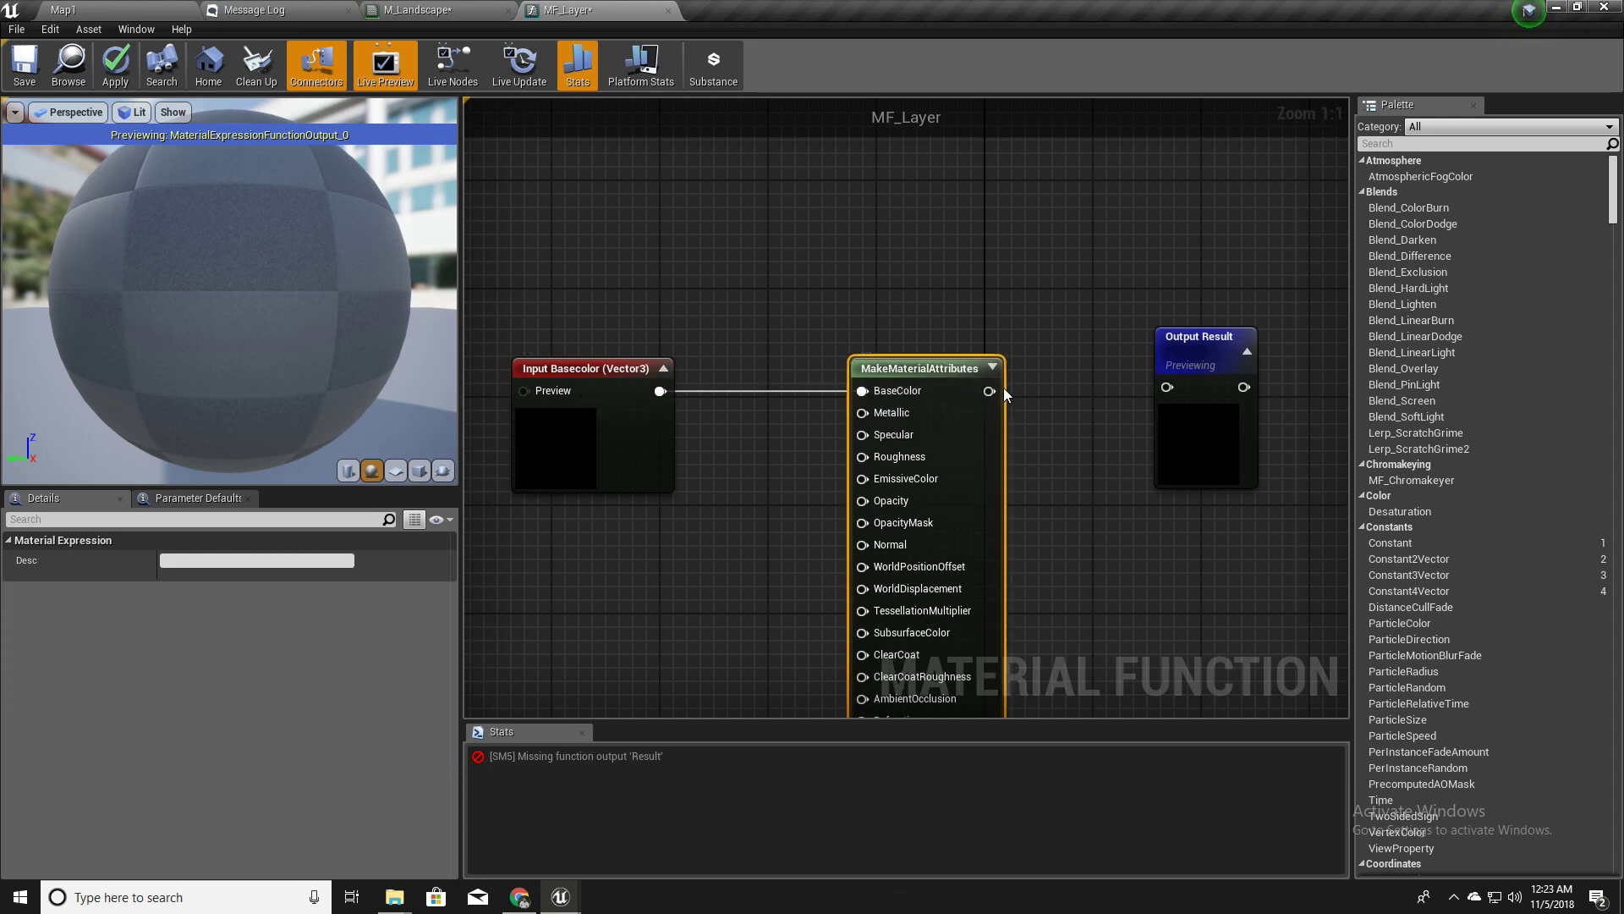
{"action": "left_click_drag", "start_coordinate": [989, 391], "coordinate": [1176, 389]}
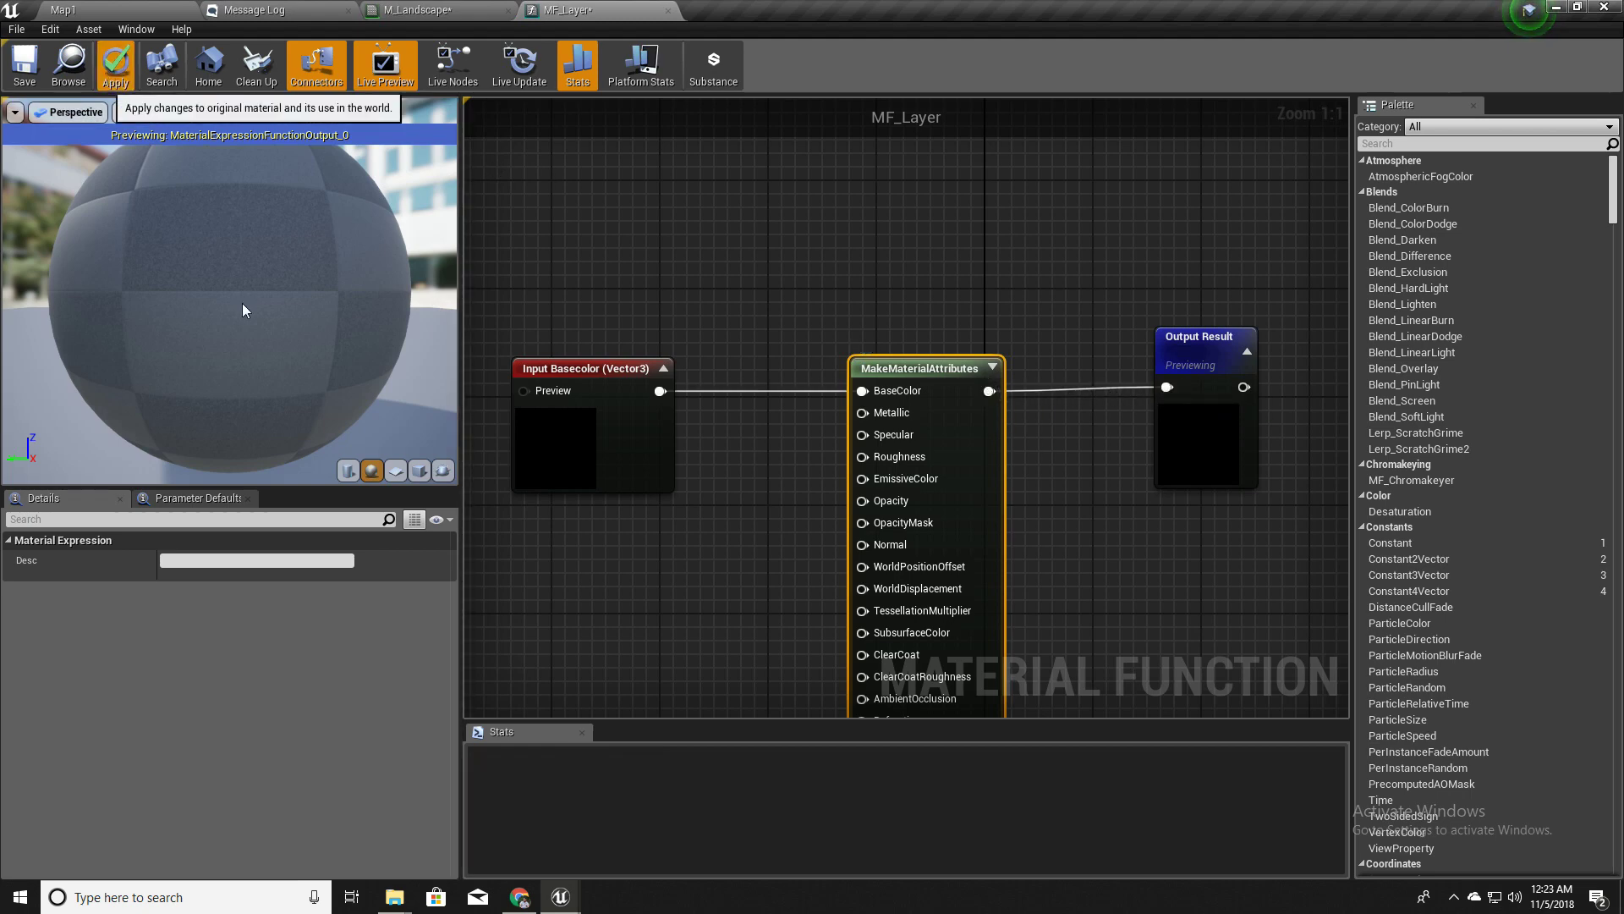
In M_Landscape, move the material result node closer to Layer Blend and apply the material changes
{"action": "left_click", "coordinate": [417, 10]}
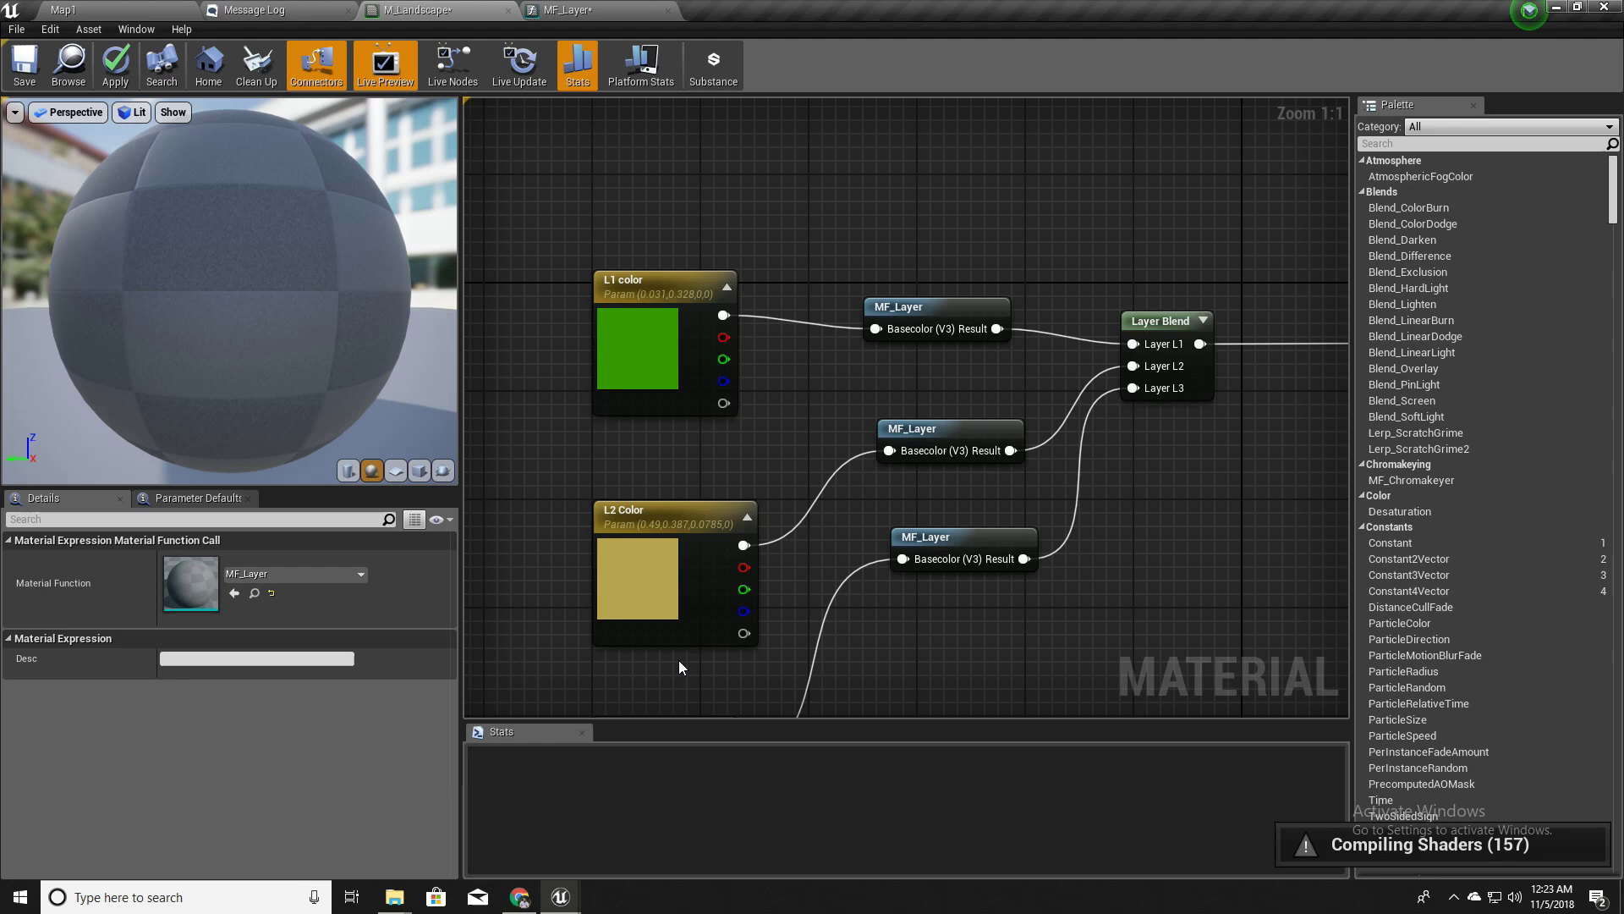
{"action": "right_click_drag", "start_coordinate": [876, 667], "coordinate": [789, 456]}
{"action": "right_click_drag", "start_coordinate": [921, 435], "coordinate": [1012, 533]}
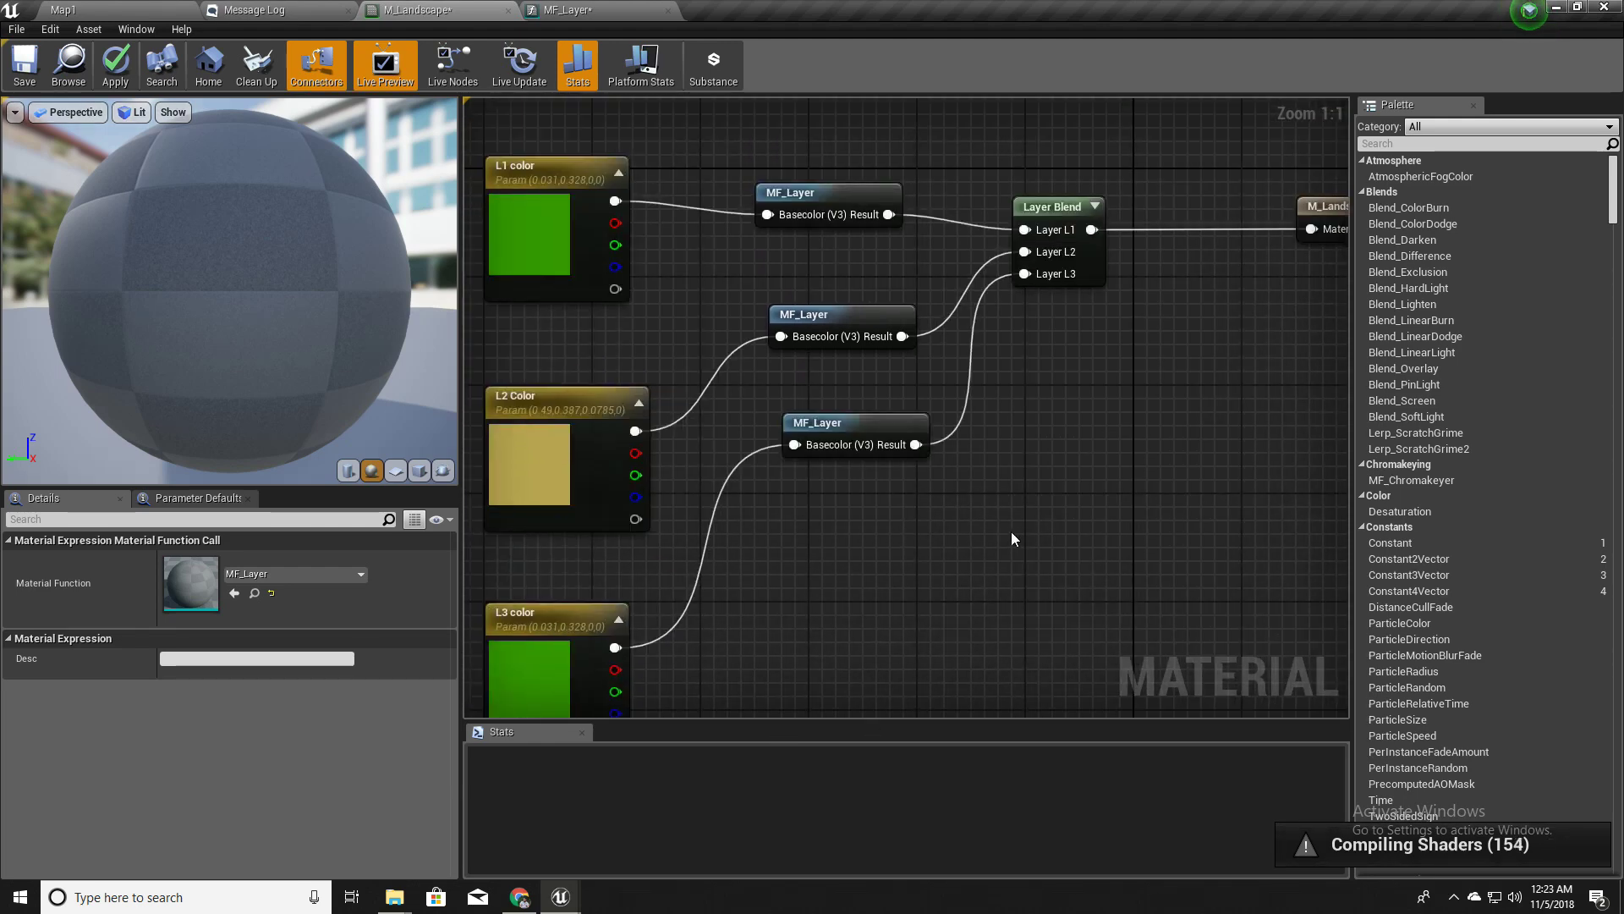
{"action": "right_click_drag", "start_coordinate": [1111, 491], "coordinate": [1057, 556]}
{"action": "left_click_drag", "start_coordinate": [1320, 285], "coordinate": [1222, 286]}
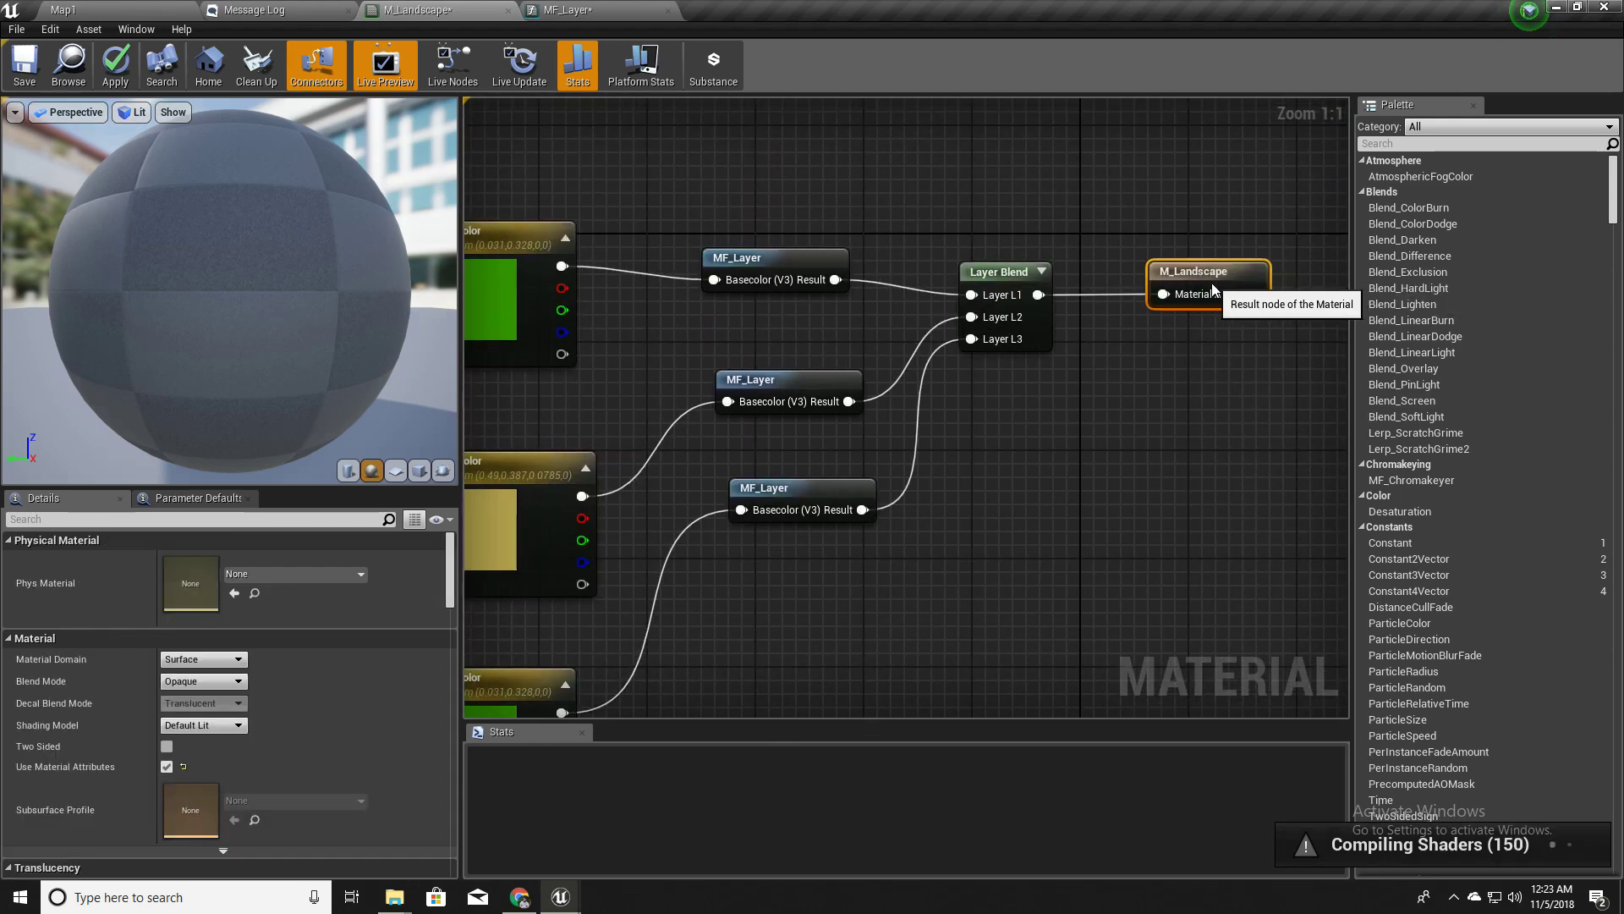
{"action": "right_click_drag", "start_coordinate": [973, 516], "coordinate": [1133, 452]}
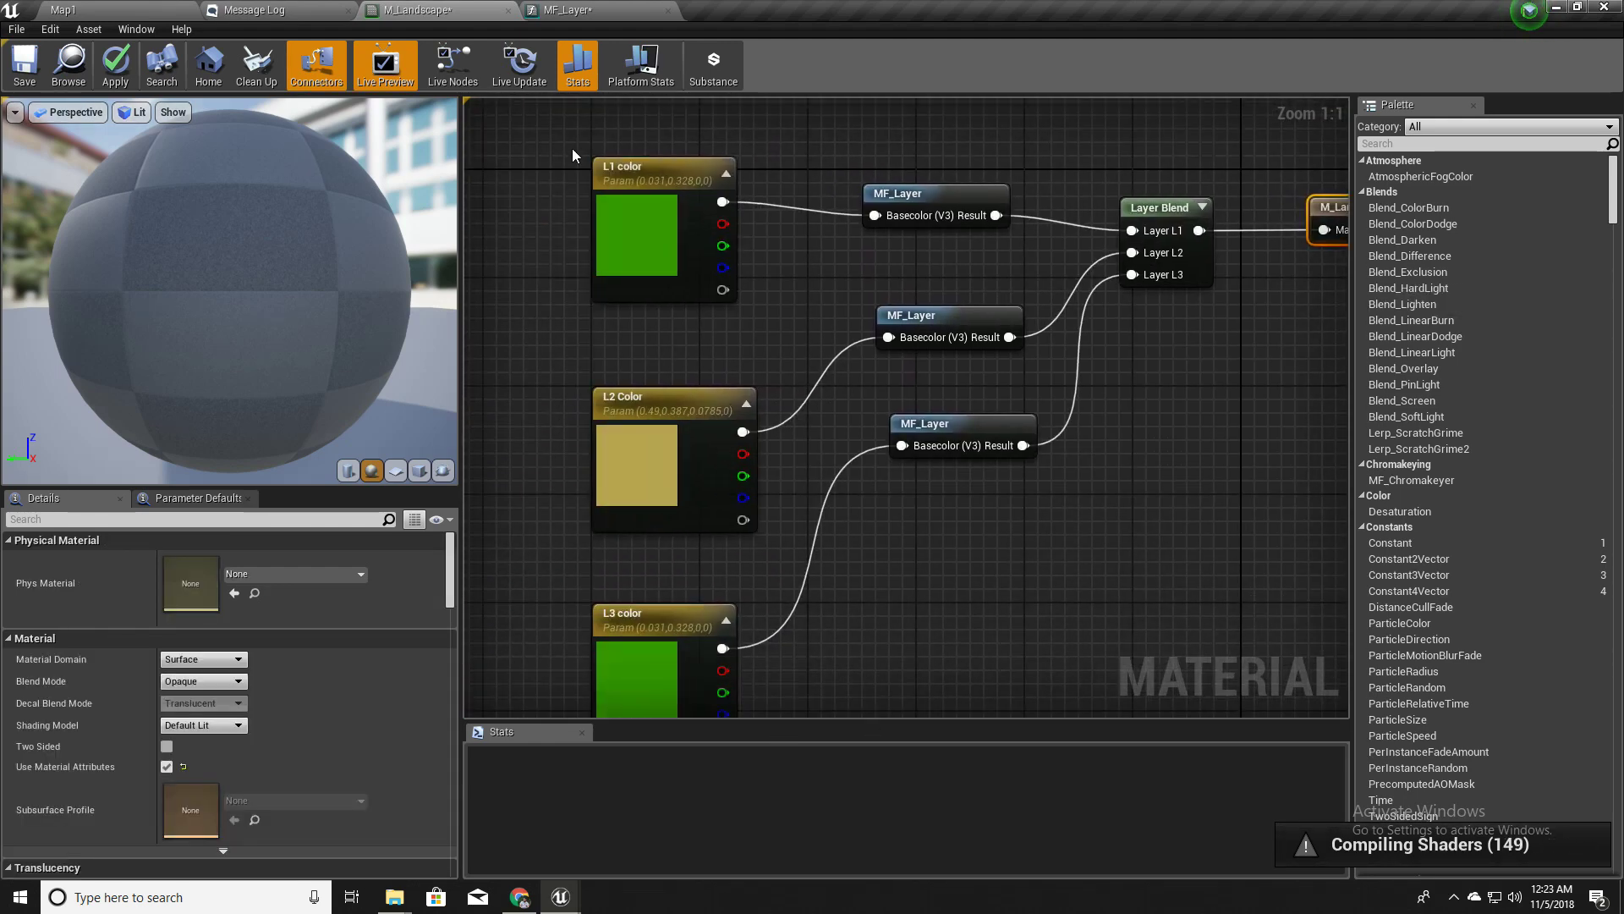
{"action": "left_click", "coordinate": [116, 65]}
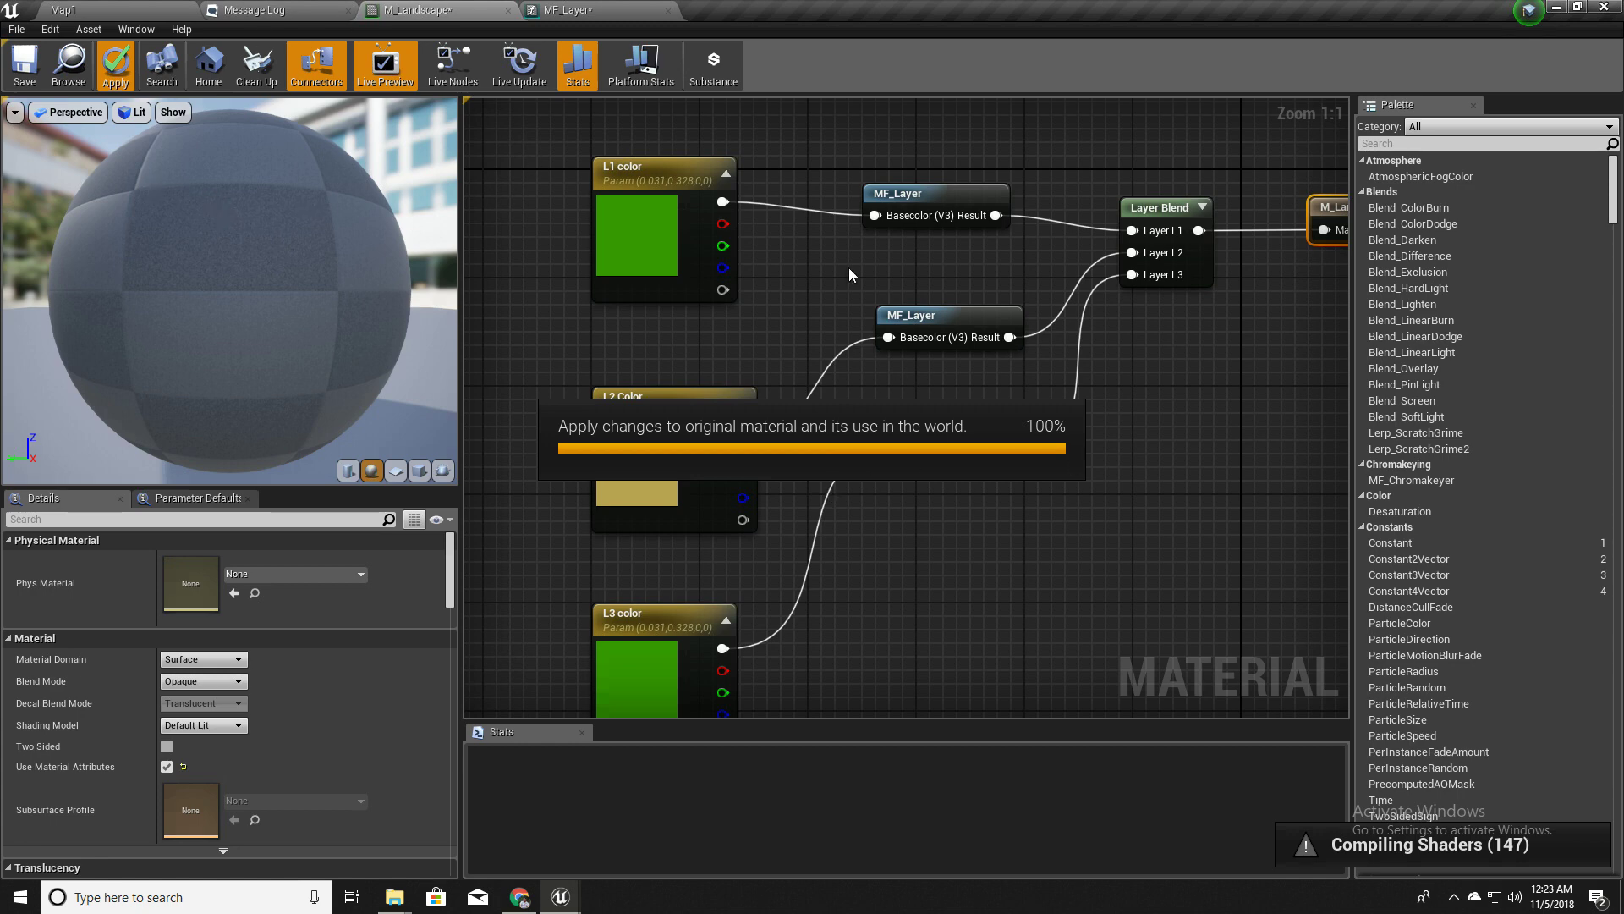
{"action": "left_click", "coordinate": [103, 6]}
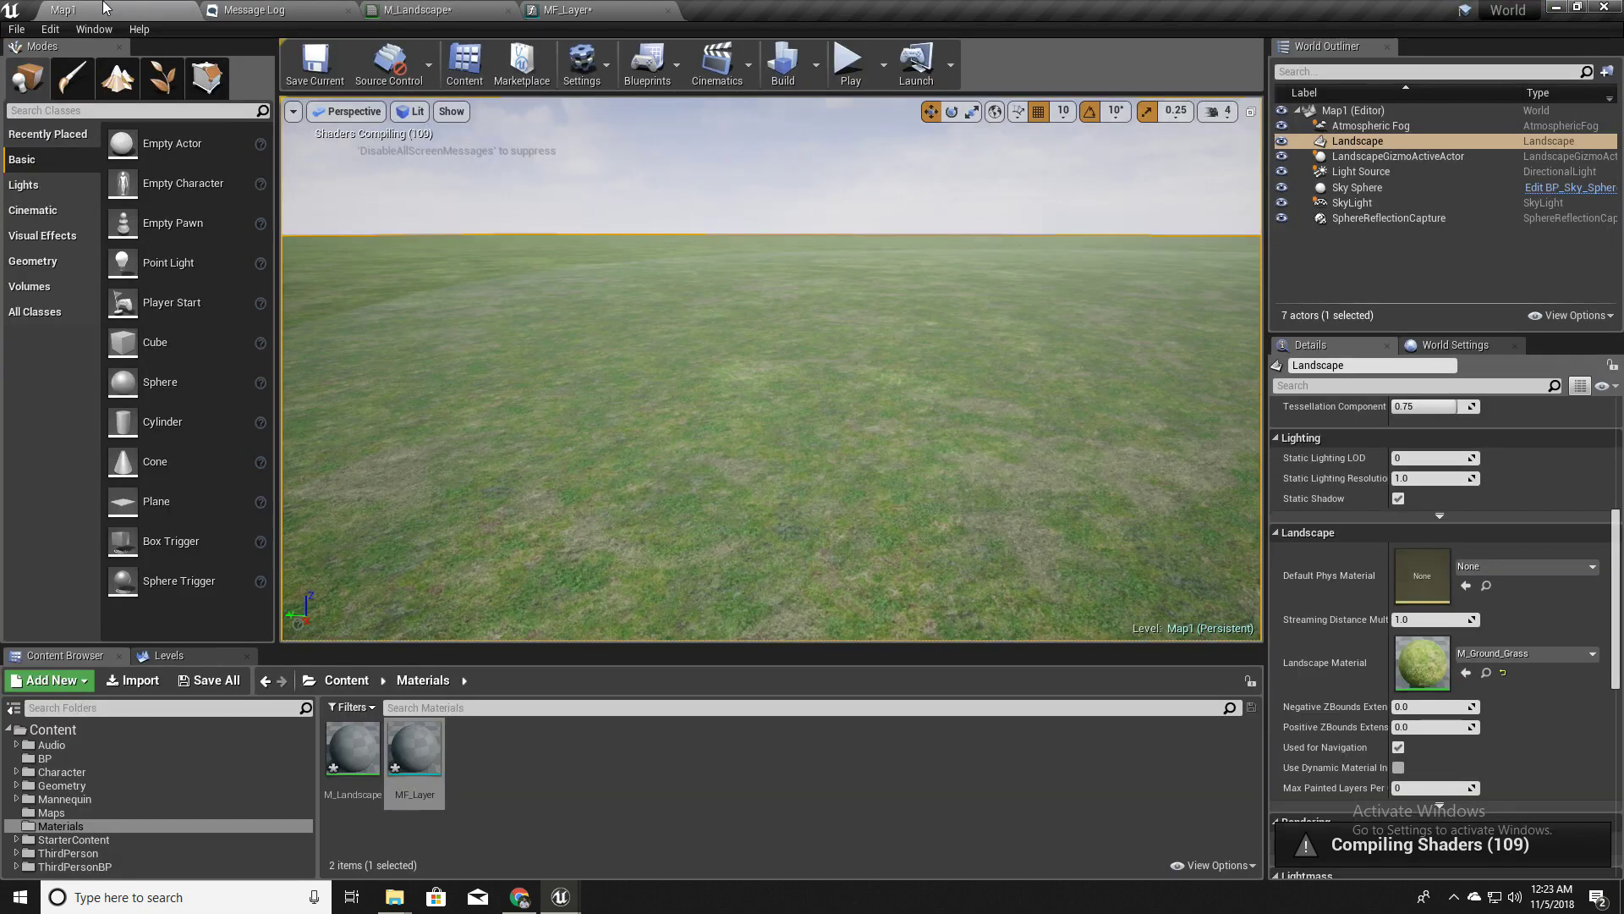
{"action": "left_click", "coordinate": [588, 9]}
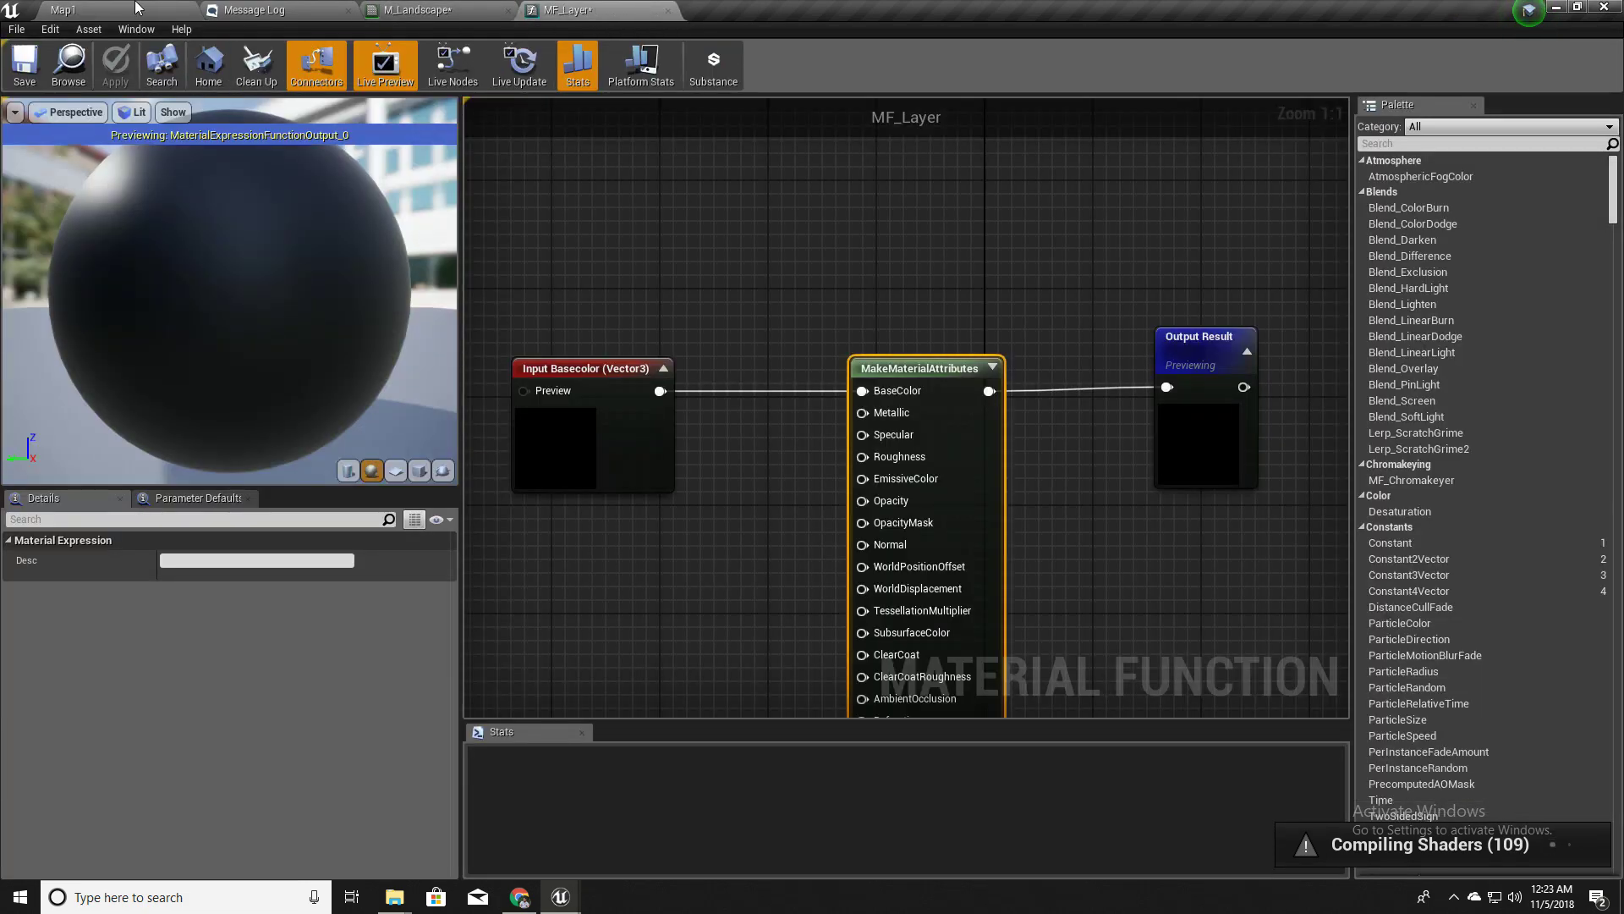
{"action": "left_click", "coordinate": [428, 8]}
{"action": "left_click", "coordinate": [140, 5]}
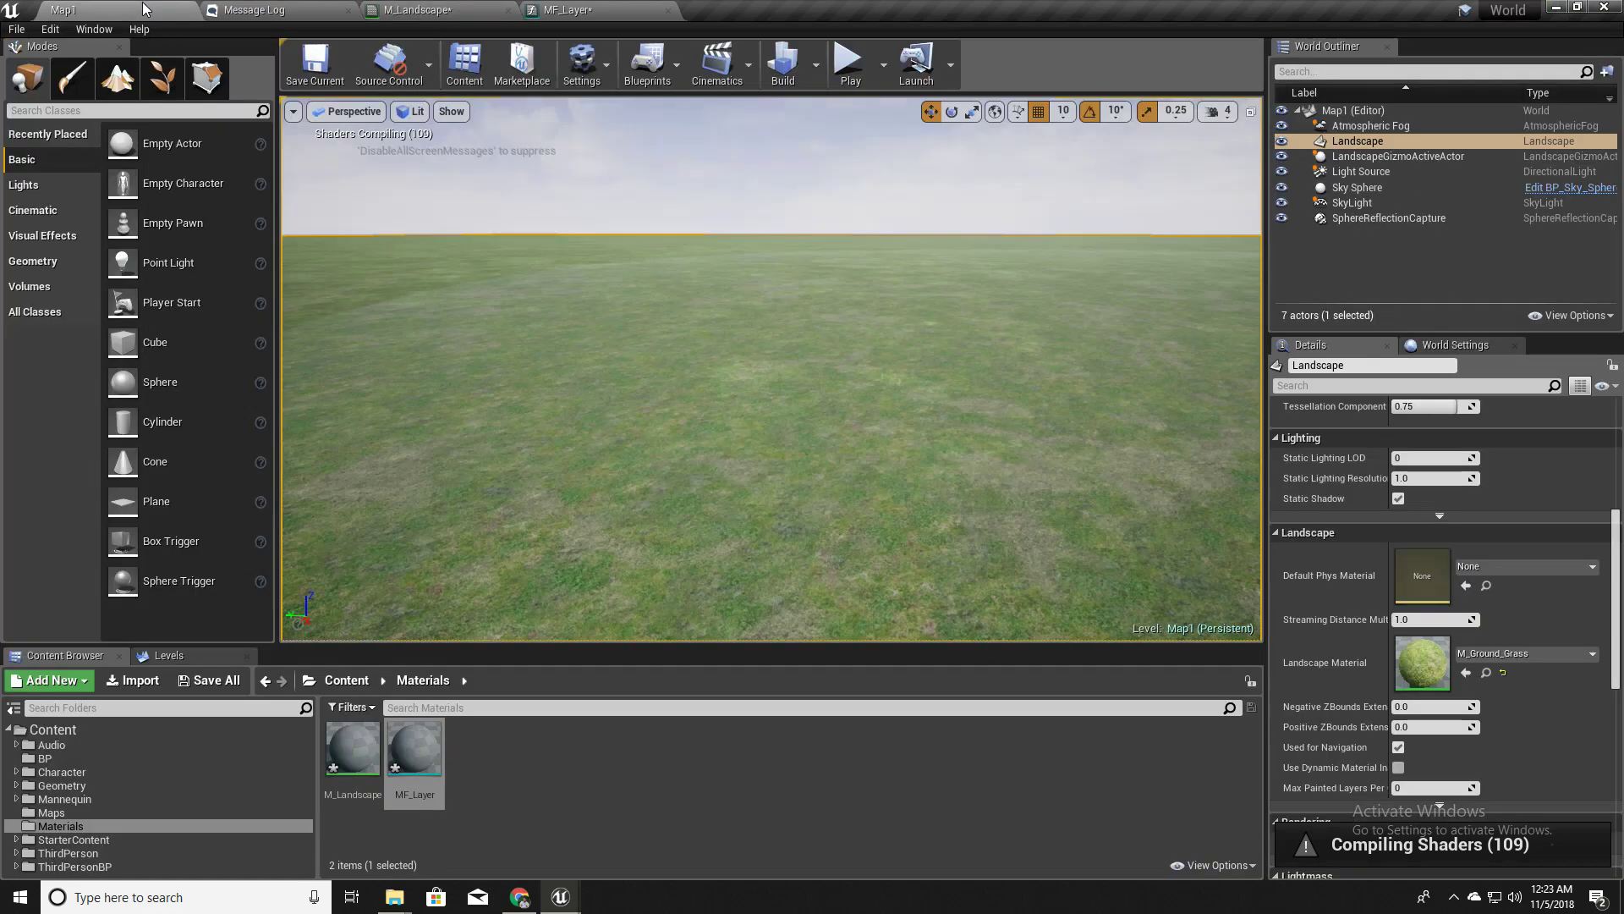
Change the L3 color parameter in M_Landscape to blue (about R 0.026, G 0.104, B 0.328) and apply the material
{"action": "left_click", "coordinate": [427, 9]}
{"action": "scroll", "coordinate": [662, 382], "scroll_direction": "up", "scroll_amount": 2}
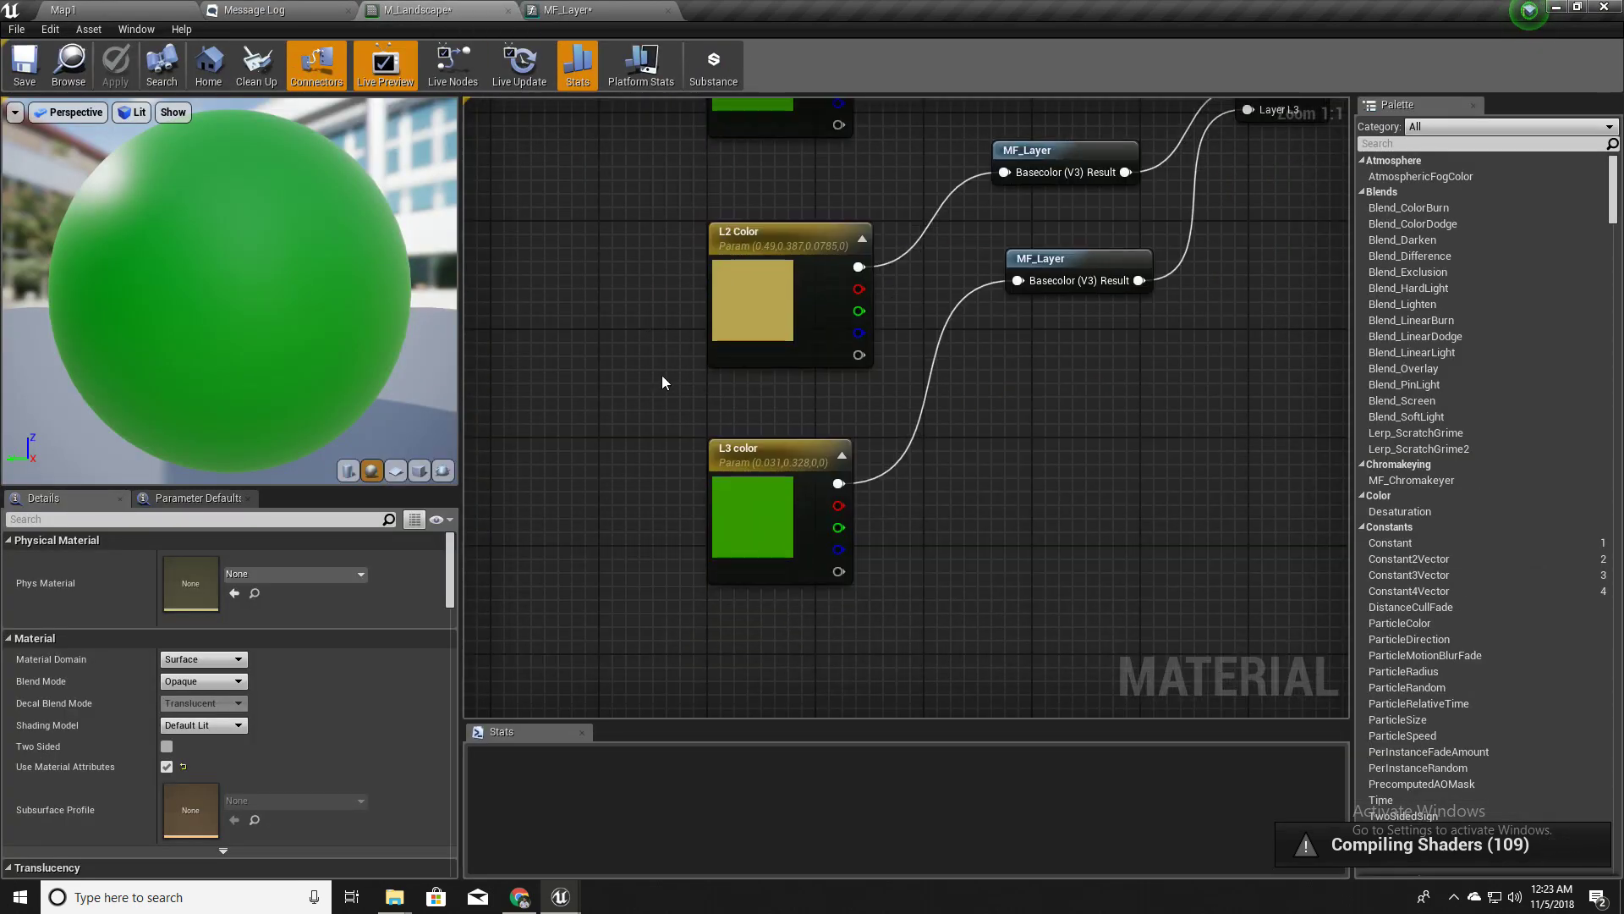
{"action": "double_click", "coordinate": [749, 512]}
{"action": "left_click_drag", "start_coordinate": [860, 596], "coordinate": [947, 570]}
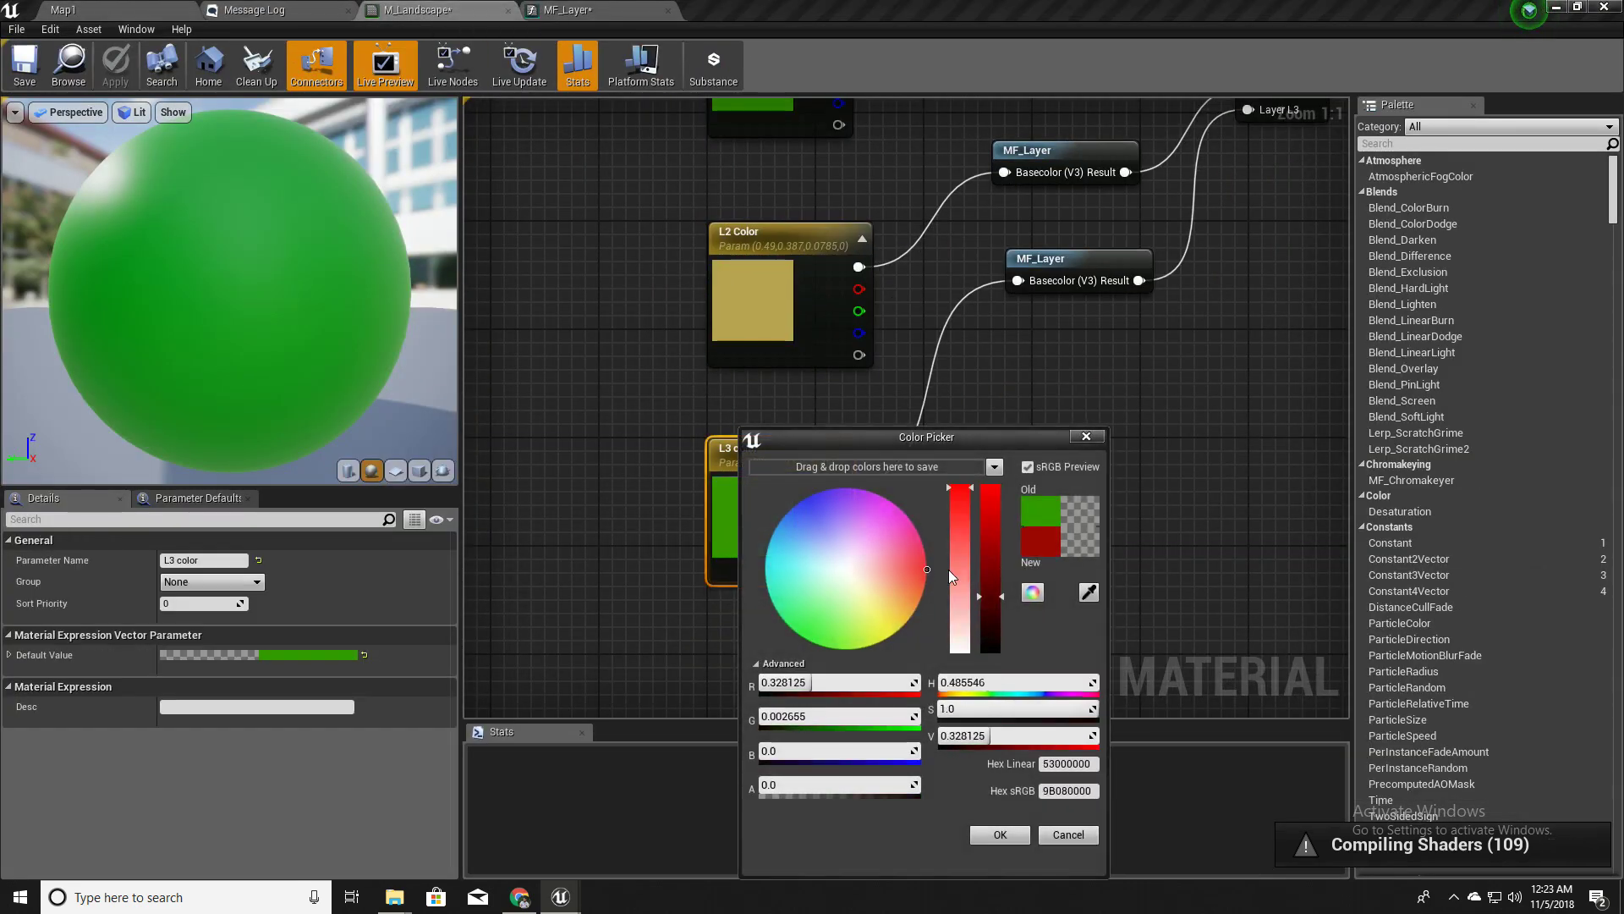
{"action": "left_click", "coordinate": [792, 516]}
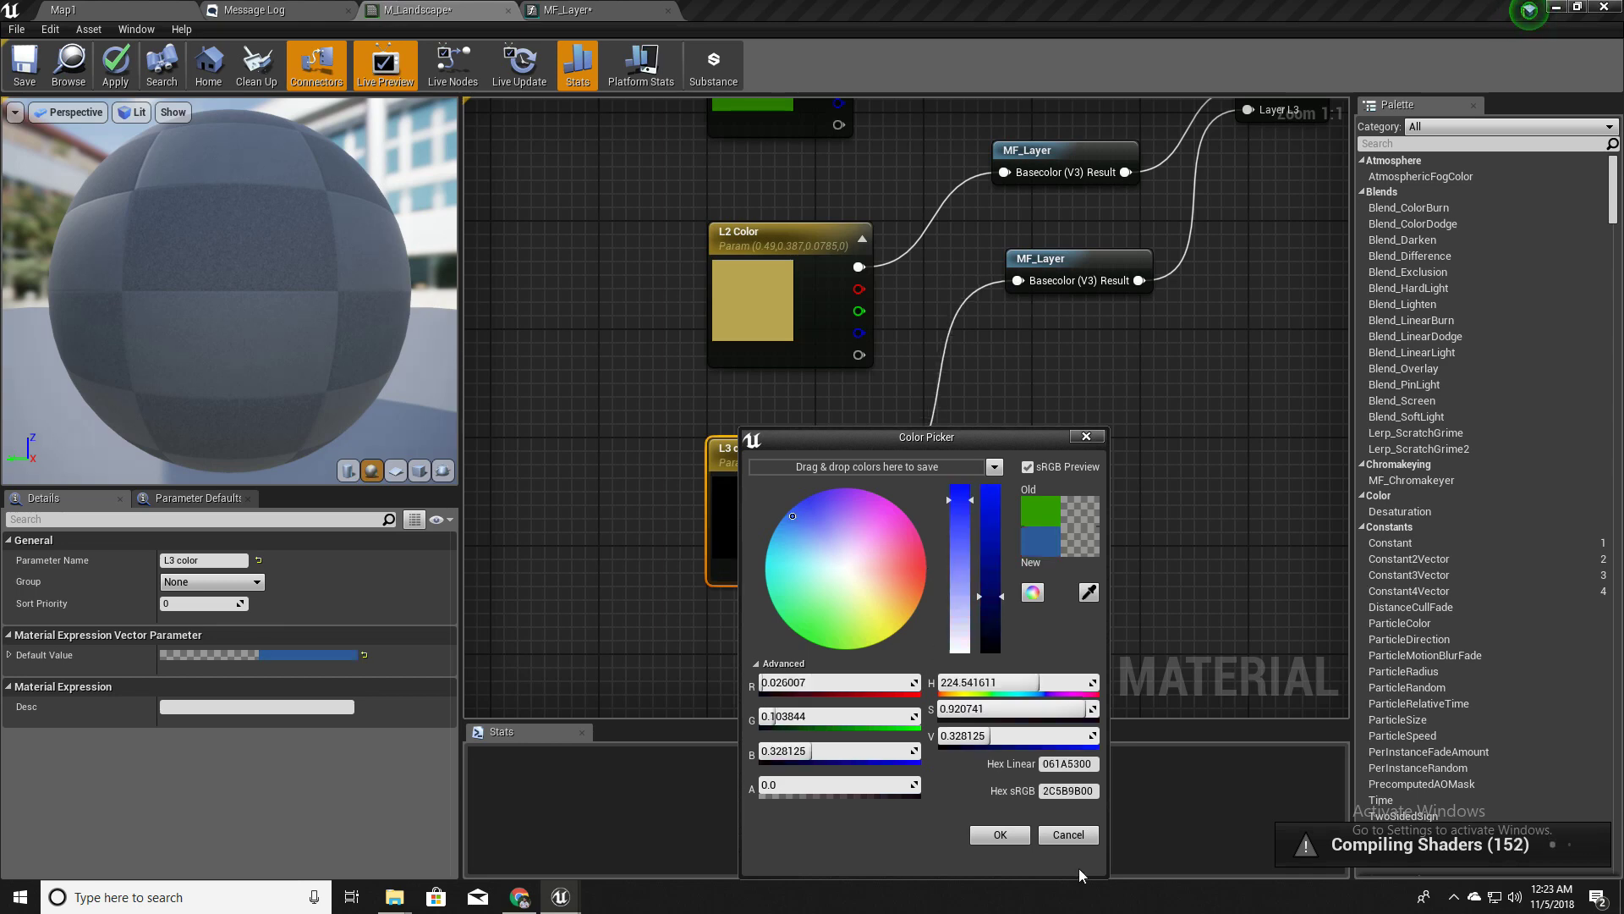
{"action": "left_click", "coordinate": [1000, 834]}
{"action": "right_click_drag", "start_coordinate": [739, 505], "coordinate": [708, 626]}
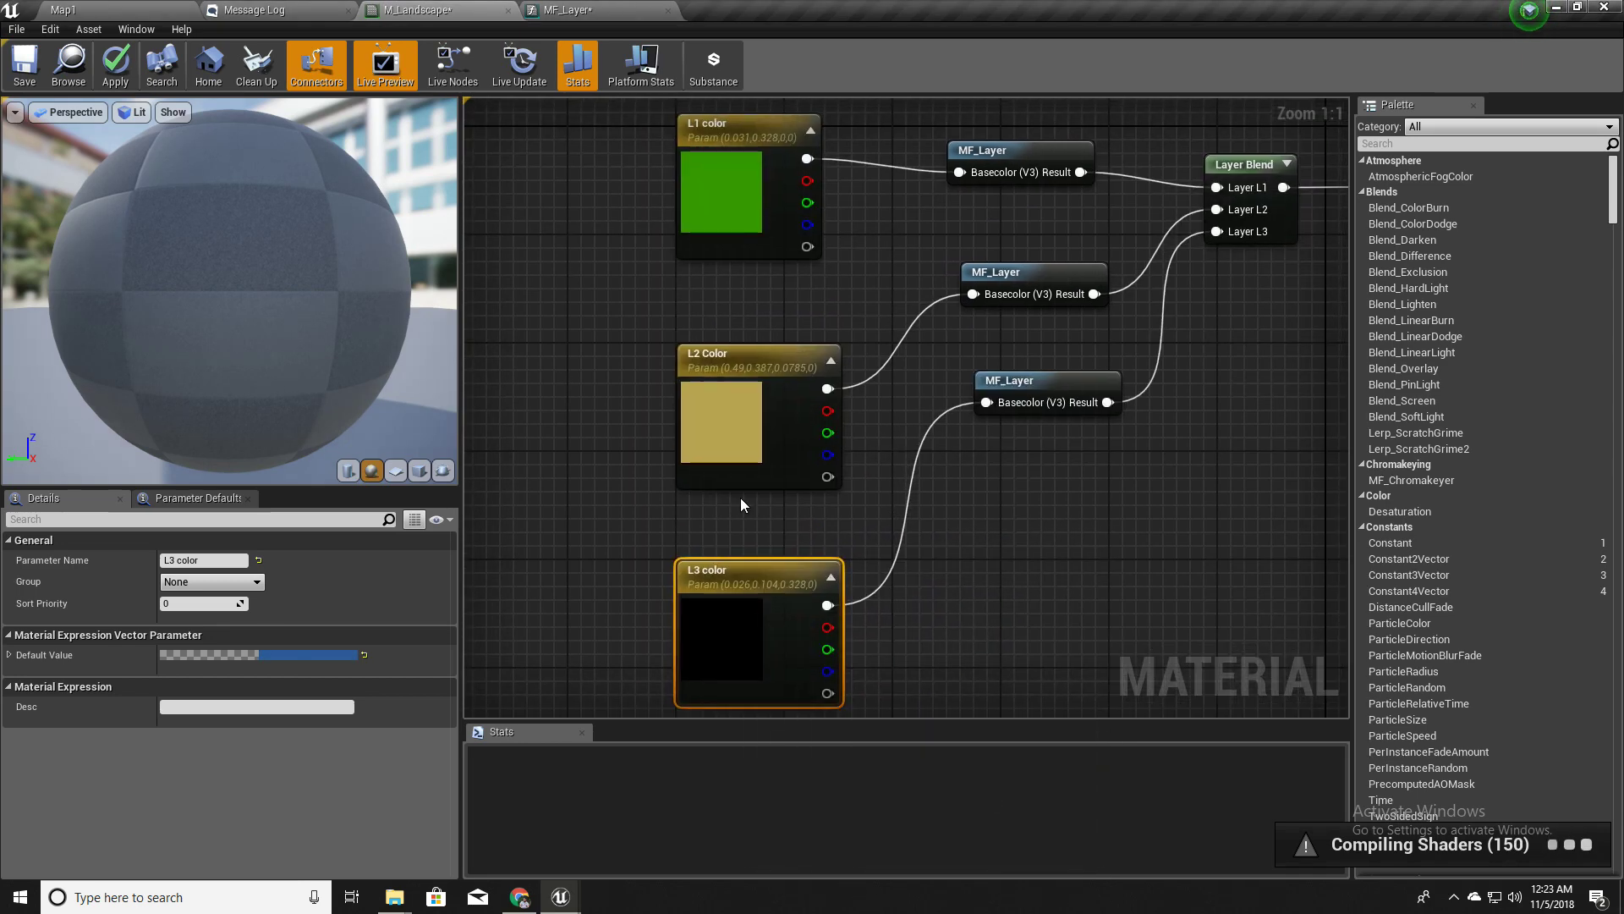
{"action": "left_click", "coordinate": [115, 64]}
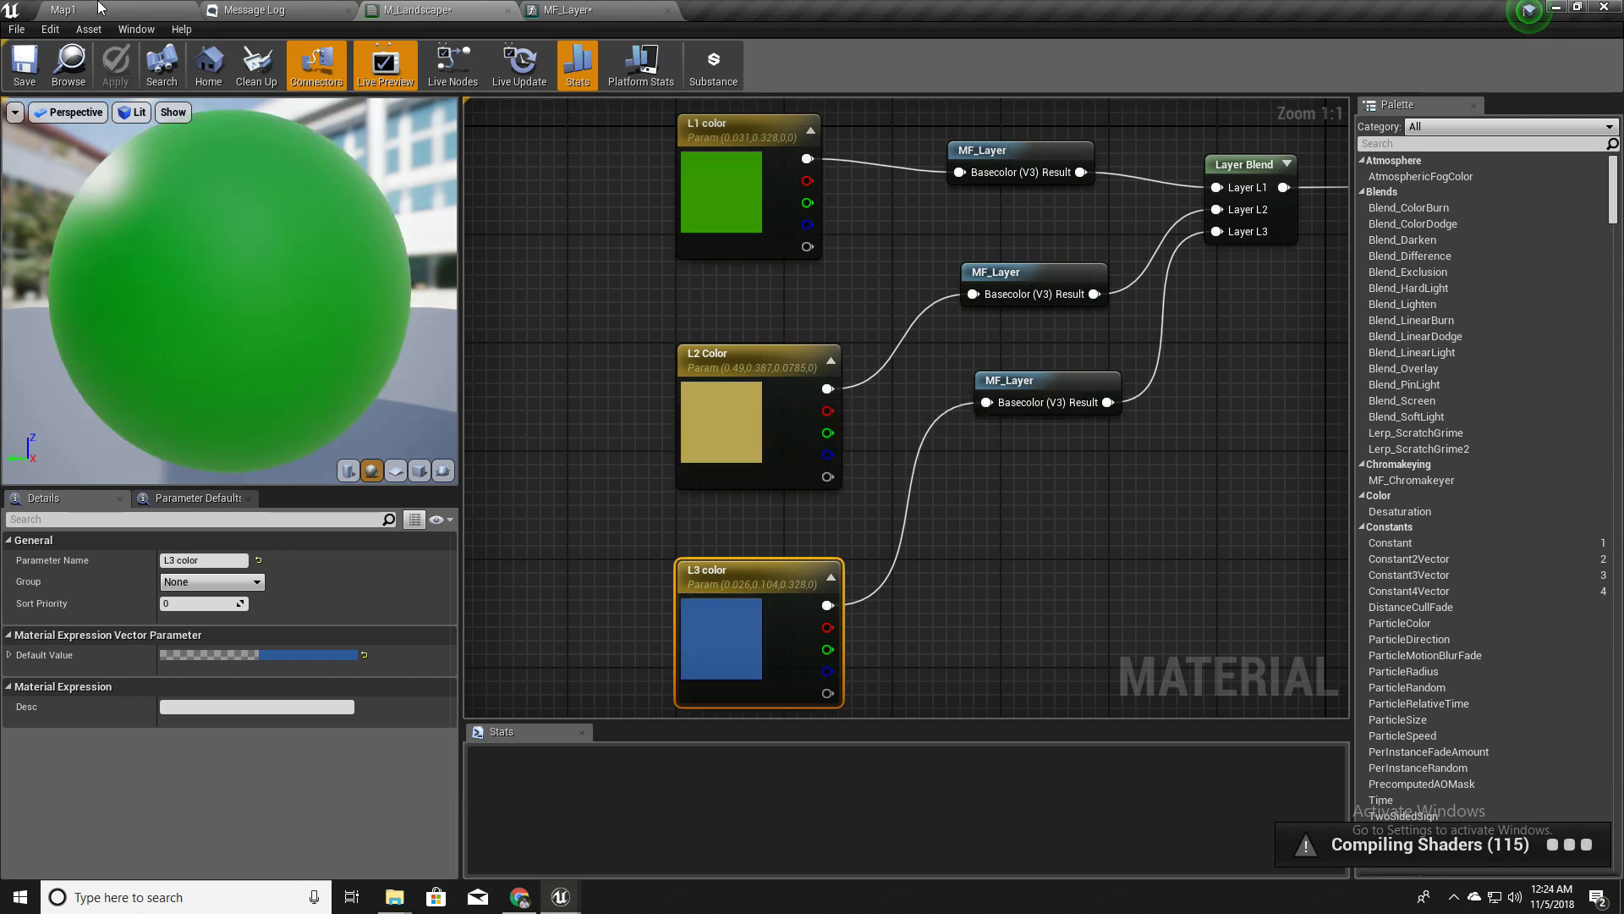
From the Map1 level, create a material instance of M_Landscape named MI_Landscape and open it to view its color parameters
{"action": "left_click", "coordinate": [136, 12]}
{"action": "right_click_drag", "start_coordinate": [626, 338], "coordinate": [567, 284]}
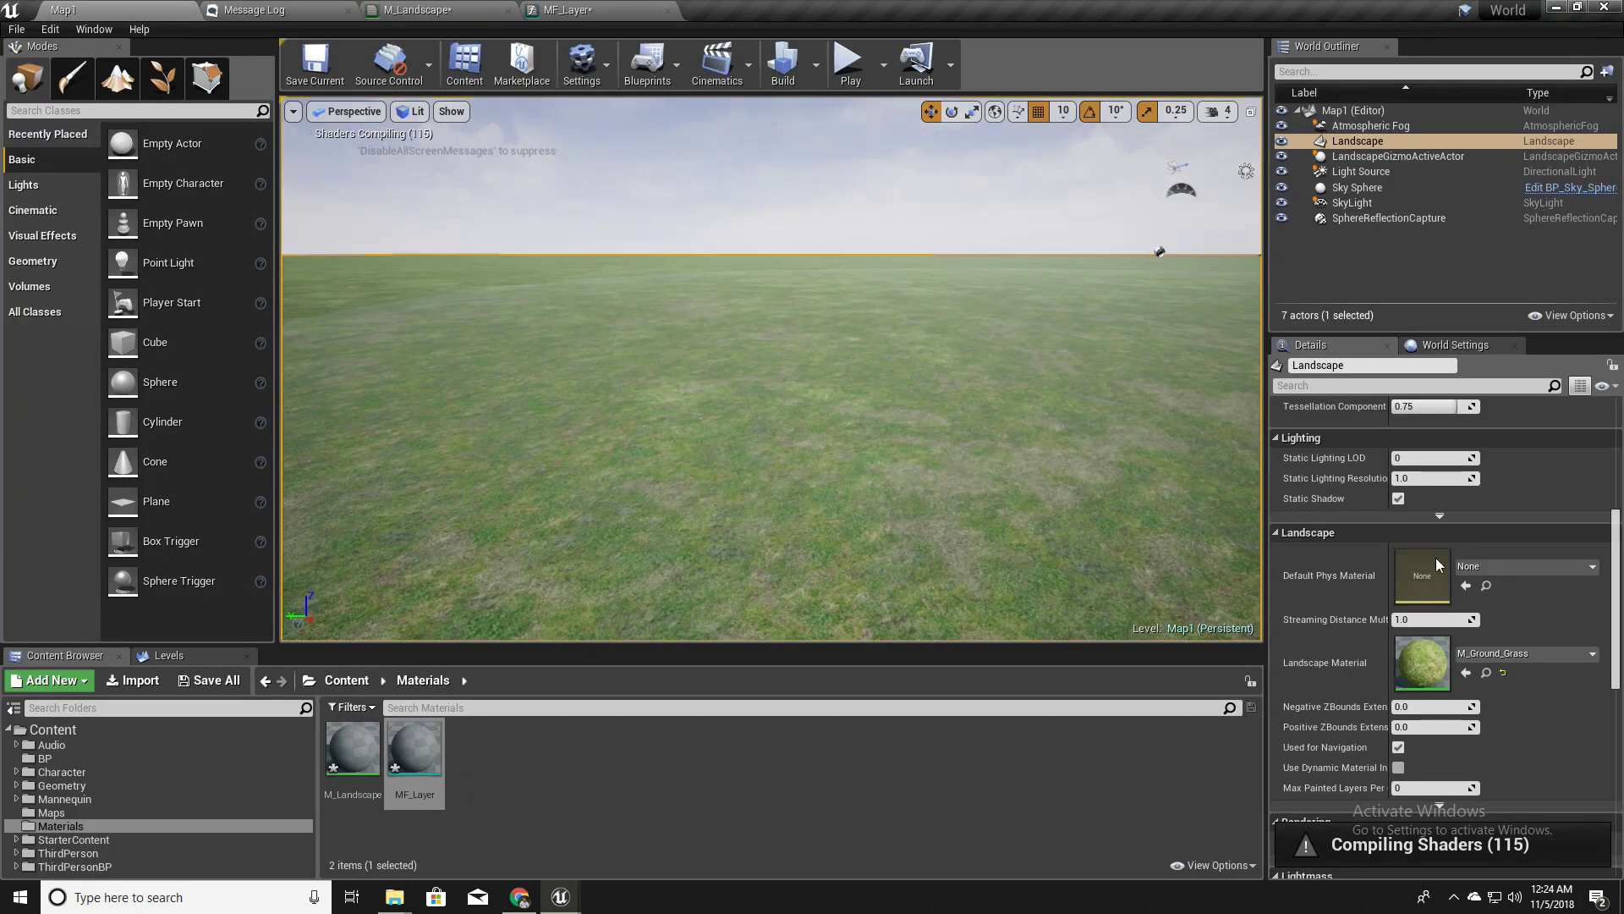
{"action": "left_click", "coordinate": [1366, 143]}
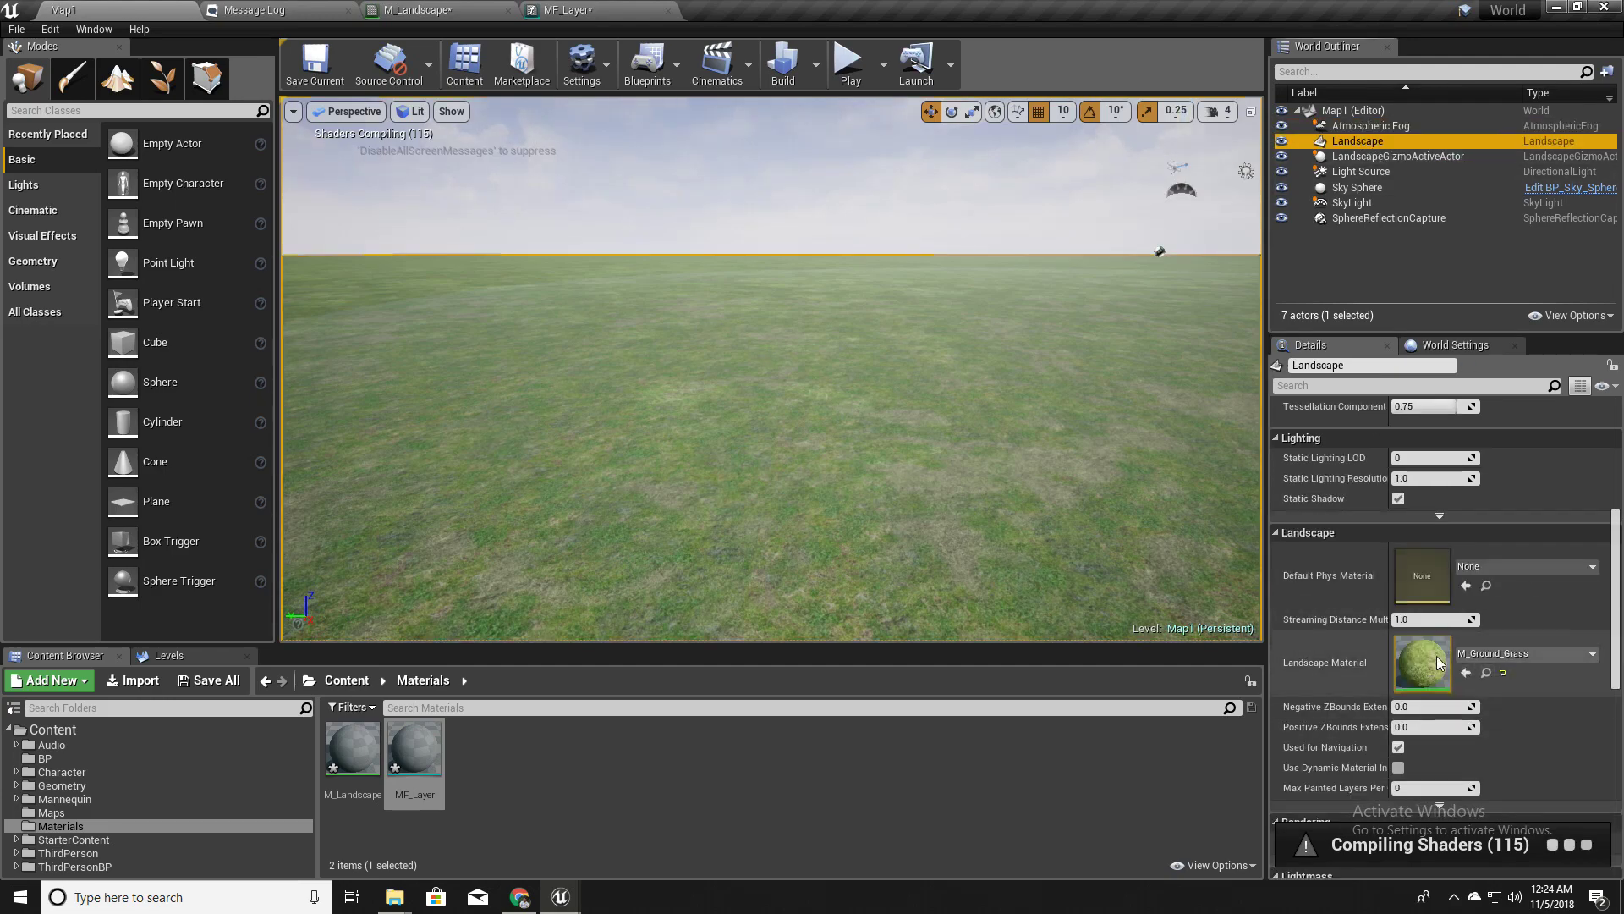
{"action": "right_click", "coordinate": [367, 799]}
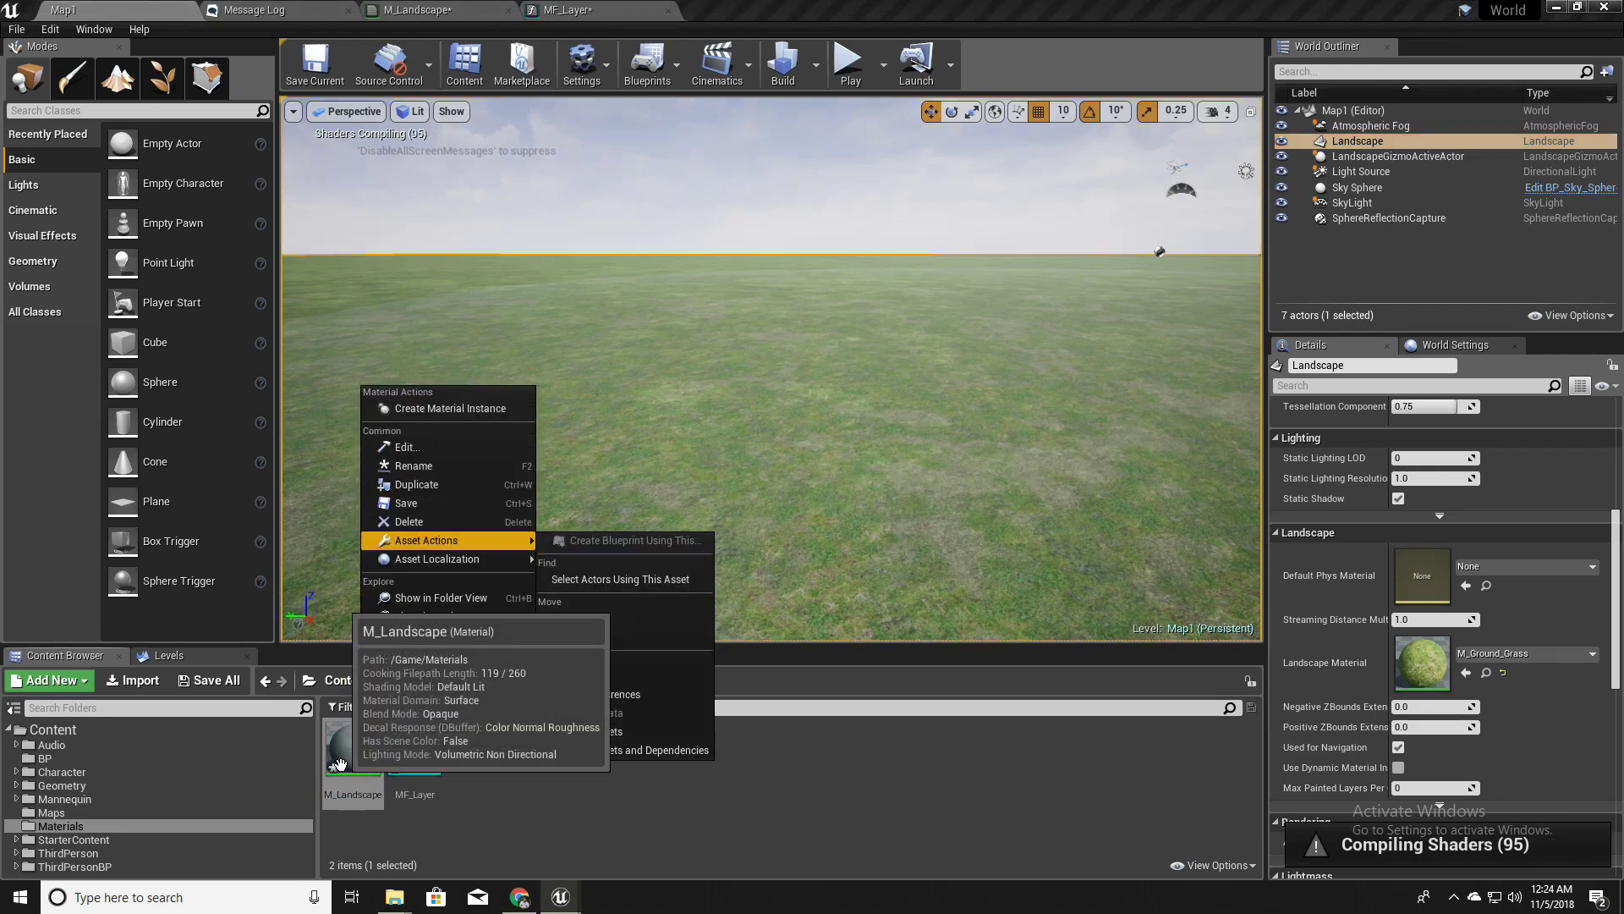
{"action": "left_click", "coordinate": [414, 410]}
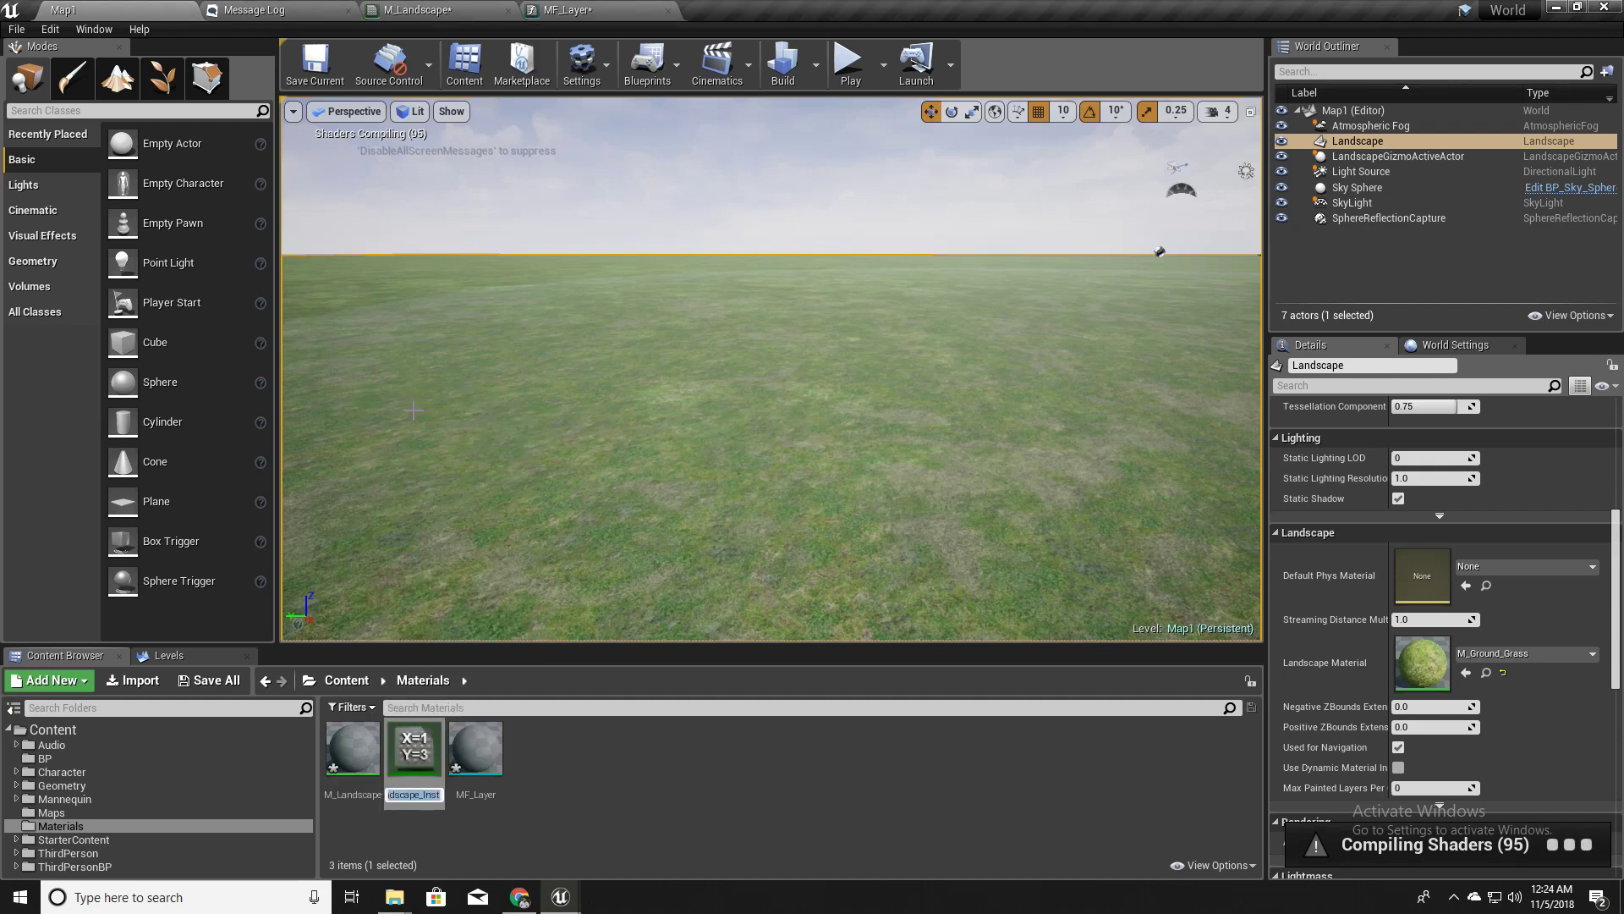
{"action": "type", "text": "MI_"}
{"action": "type", "text": "Landscape"}
{"action": "key", "text": "Return"}
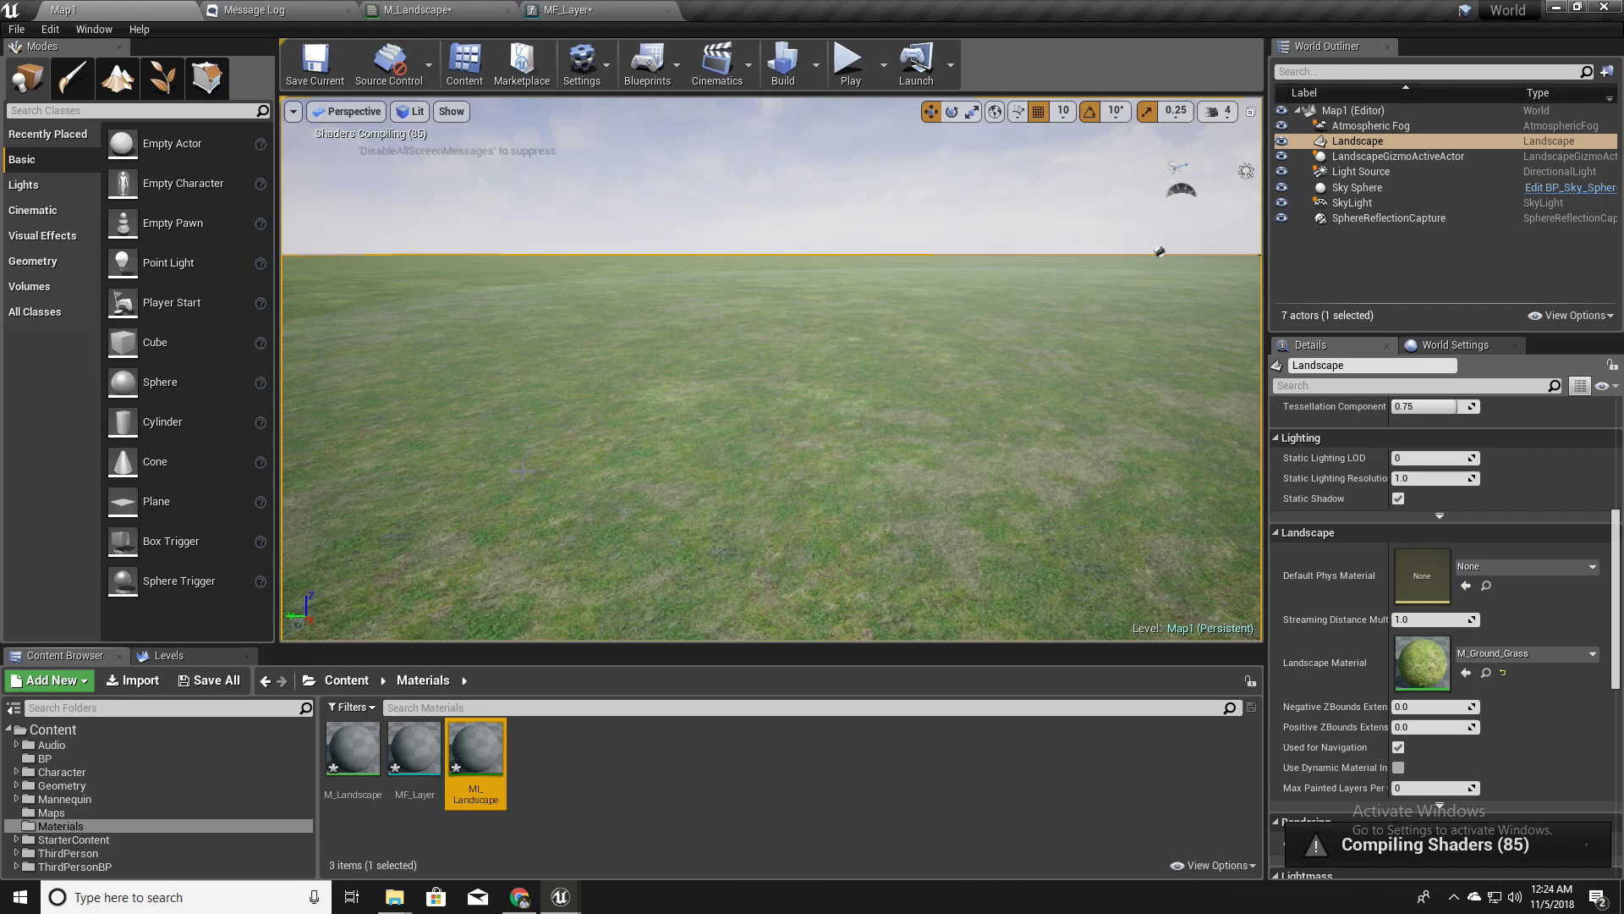
{"action": "double_click", "coordinate": [476, 785]}
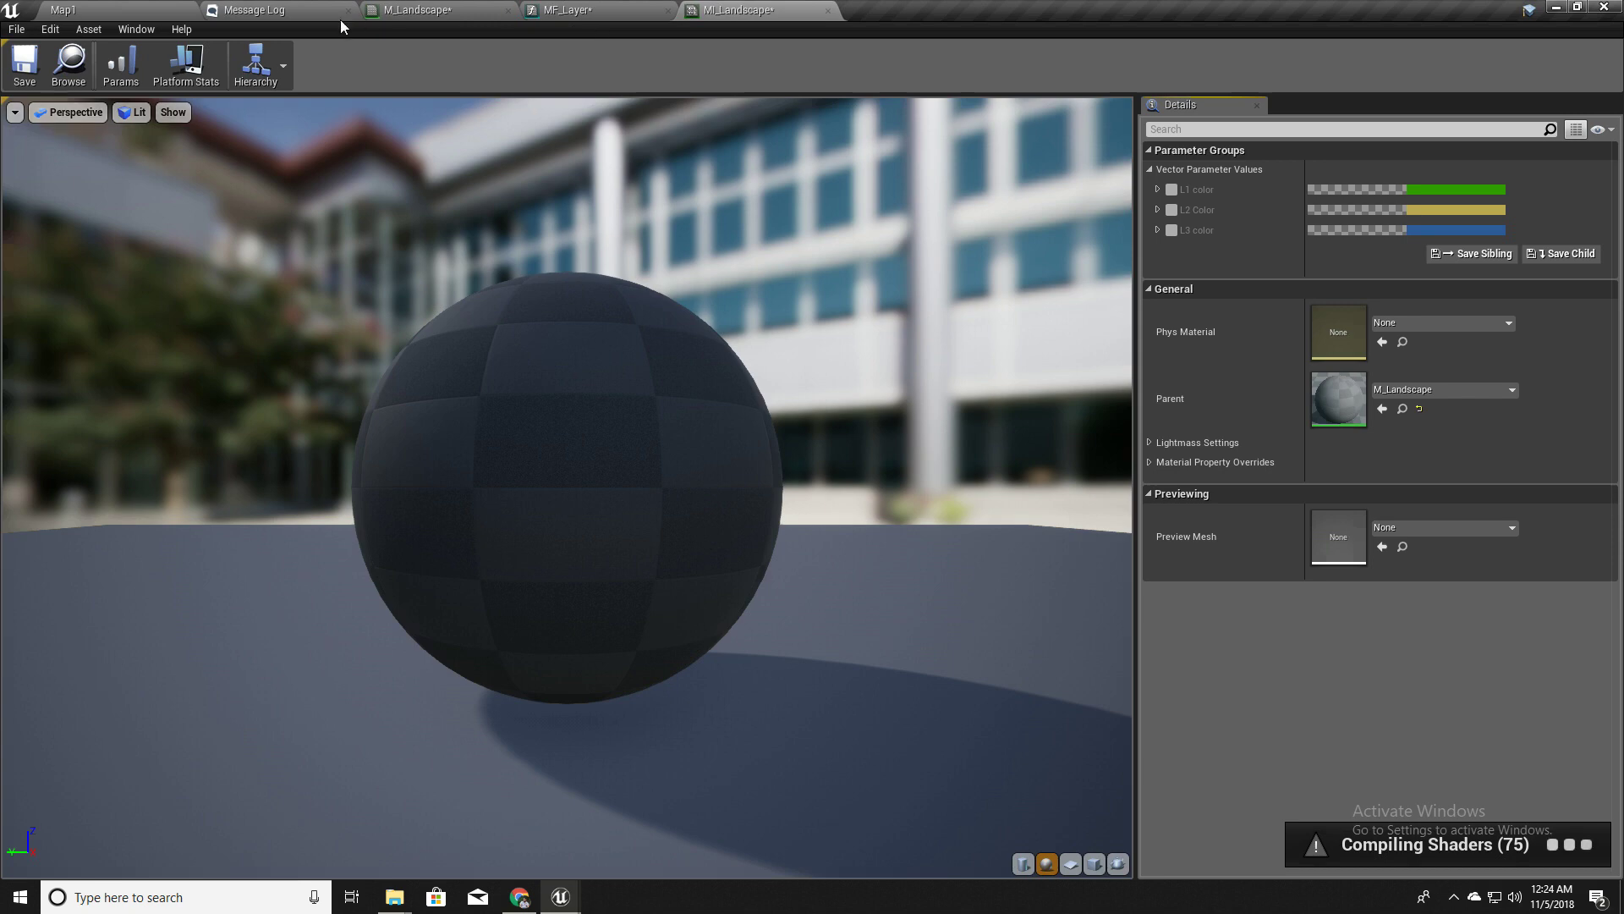
{"action": "left_click", "coordinate": [77, 9]}
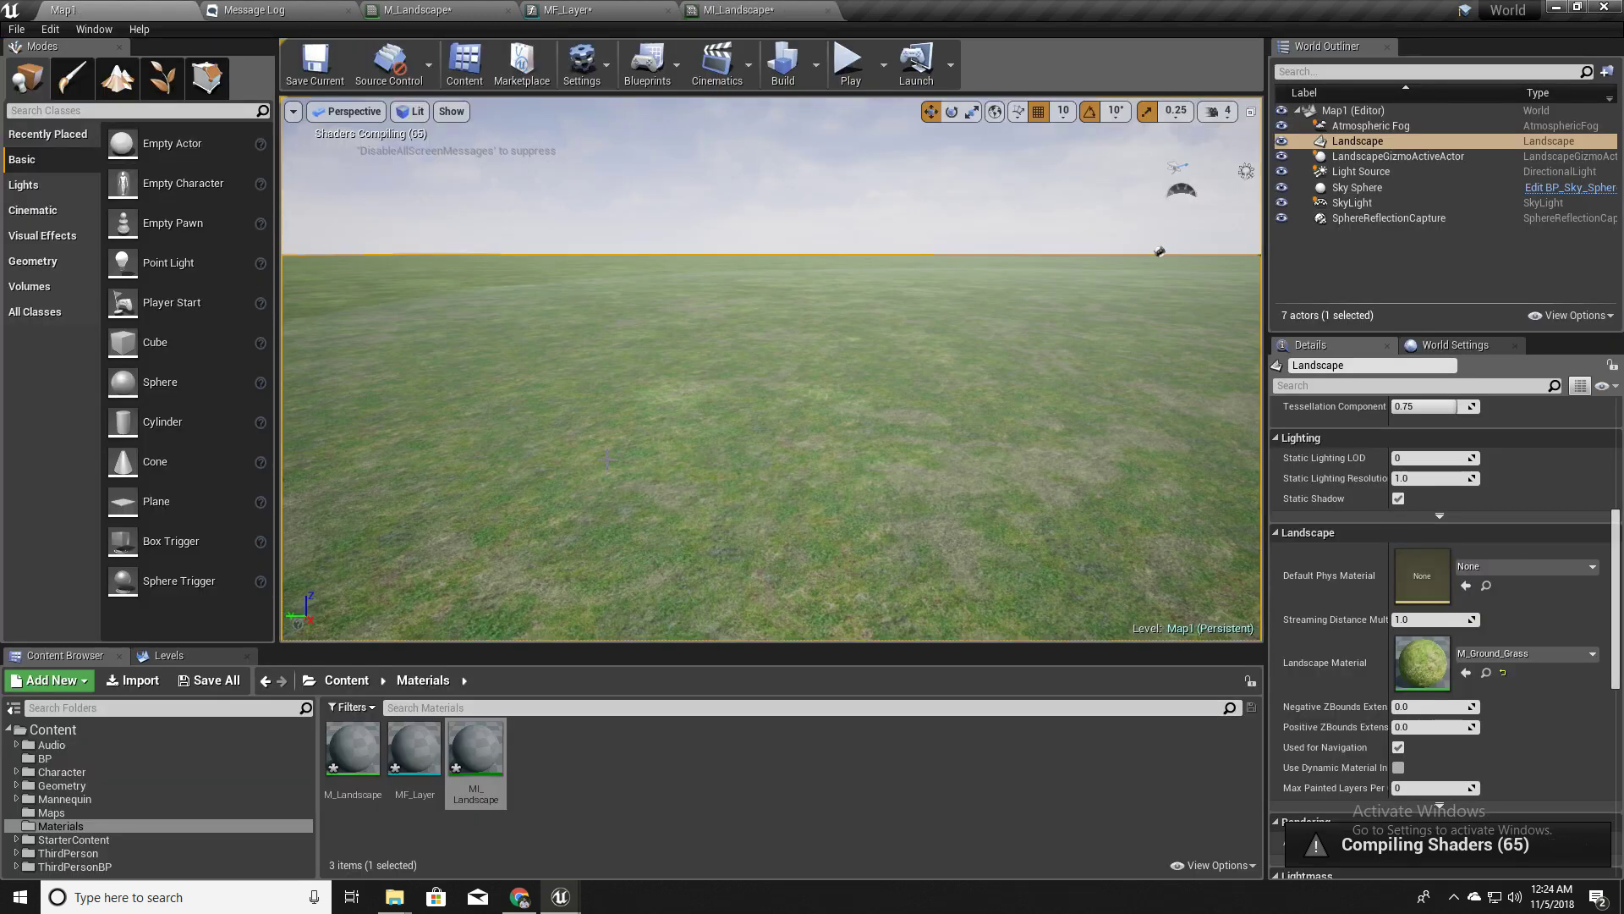
Return to the Map1 level and assign MI_Landscape as the landscape's material
{"action": "left_click", "coordinate": [753, 10]}
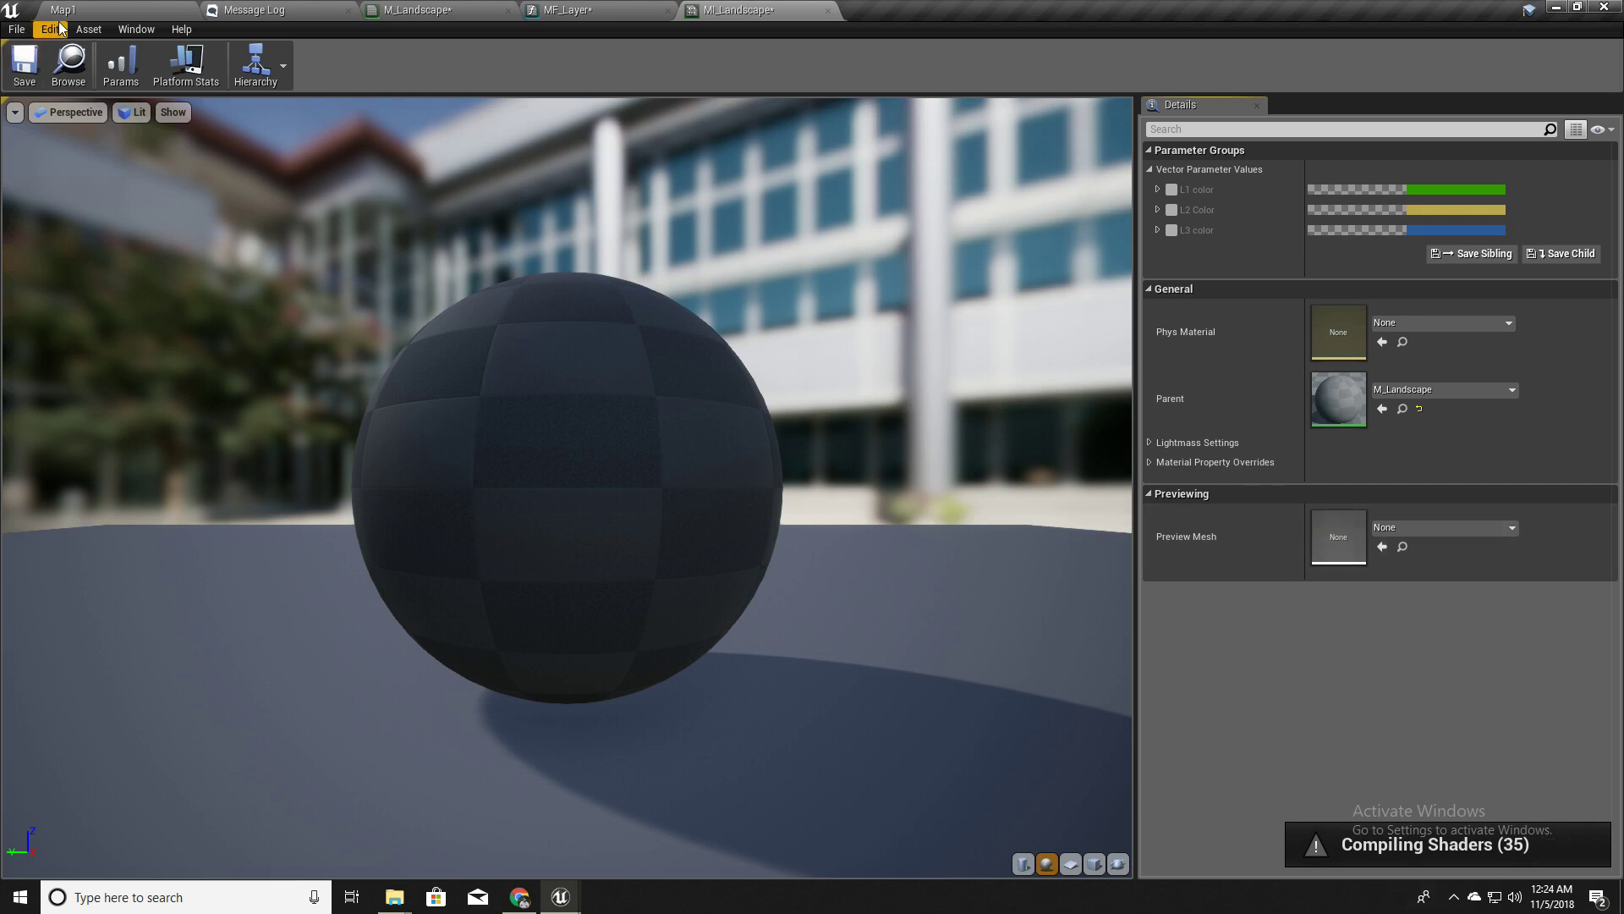
{"action": "left_click", "coordinate": [88, 9]}
{"action": "right_click_drag", "start_coordinate": [660, 486], "coordinate": [605, 478]}
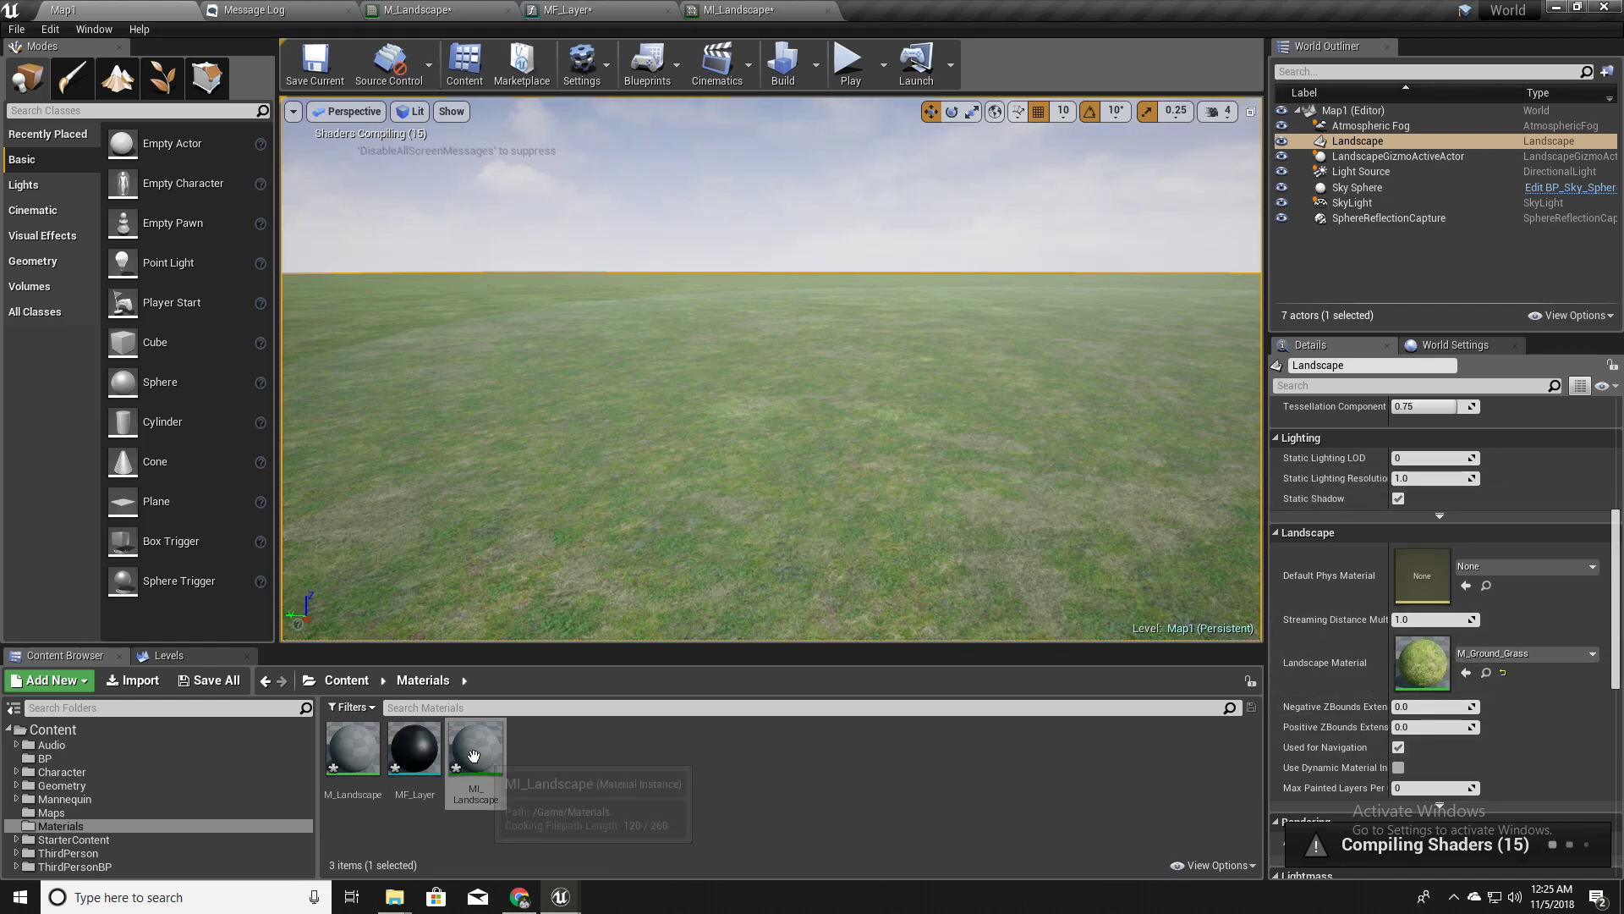
{"action": "left_click_drag", "start_coordinate": [472, 755], "coordinate": [1424, 660]}
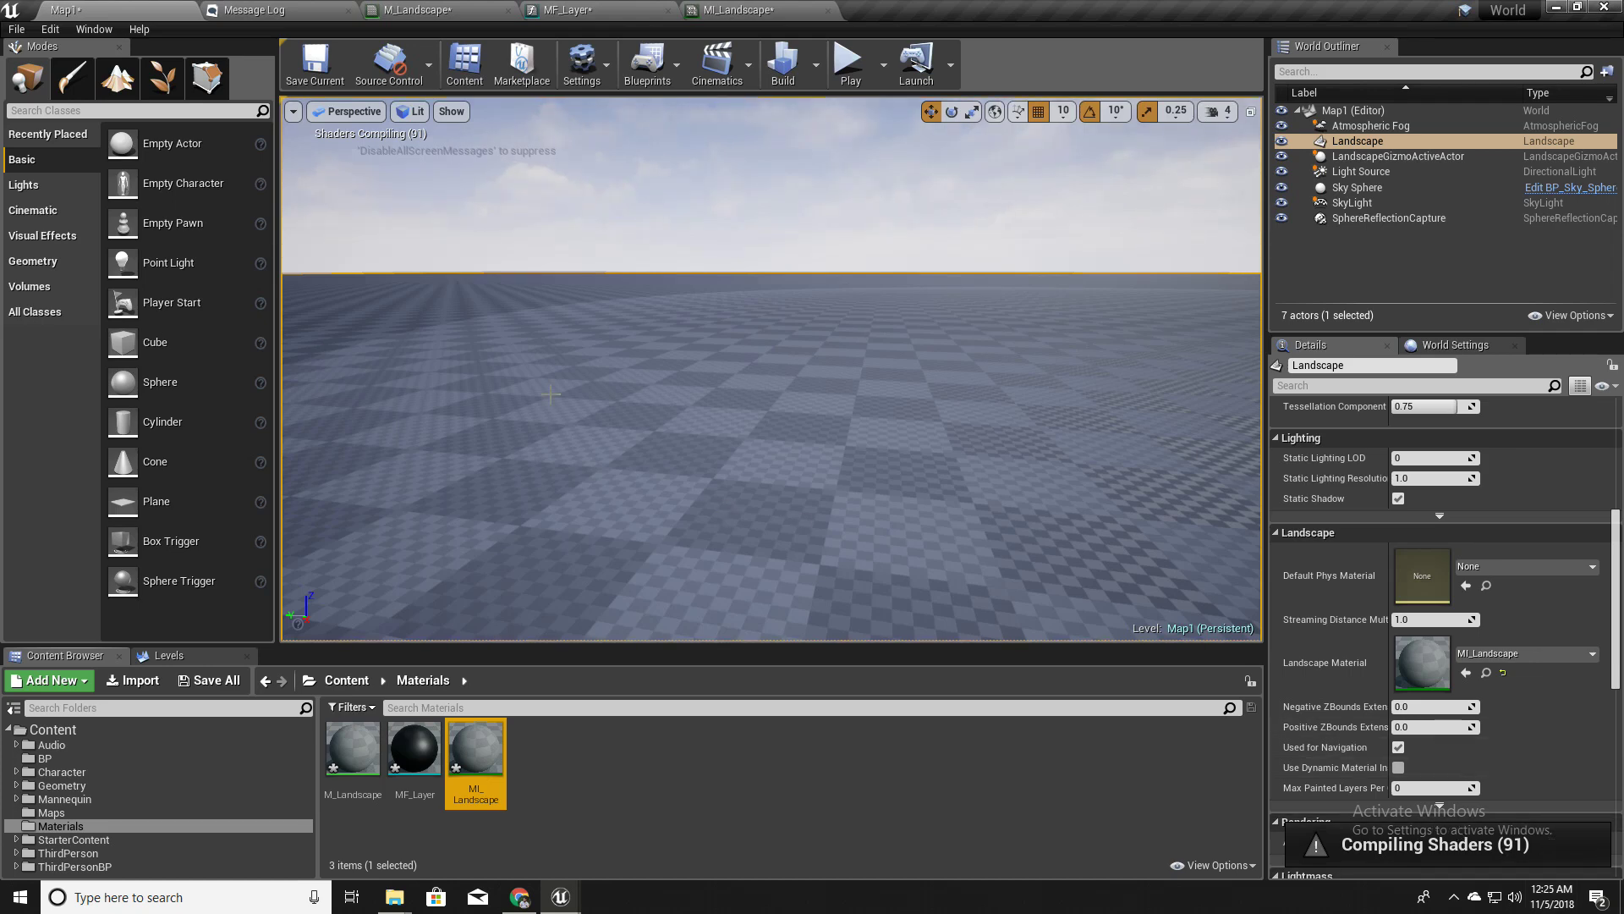
In landscape Paint mode, create a weight-blended layer info named L1_LayerInfo for L1 in Map1_sharedassets
{"action": "left_click", "coordinate": [118, 77]}
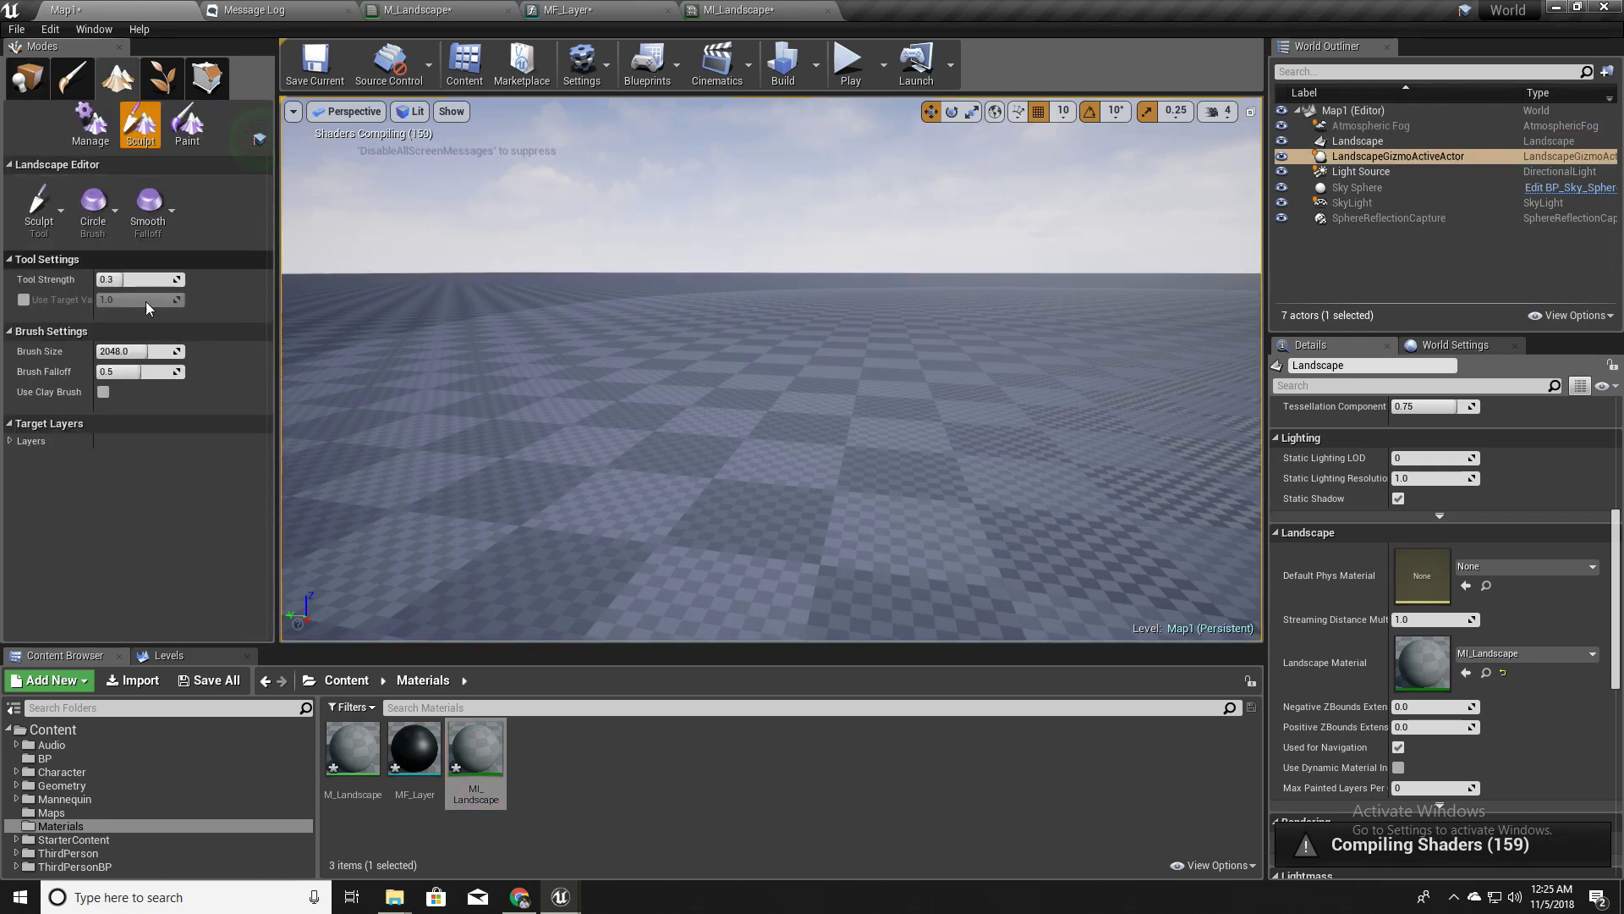
{"action": "left_click", "coordinate": [187, 125]}
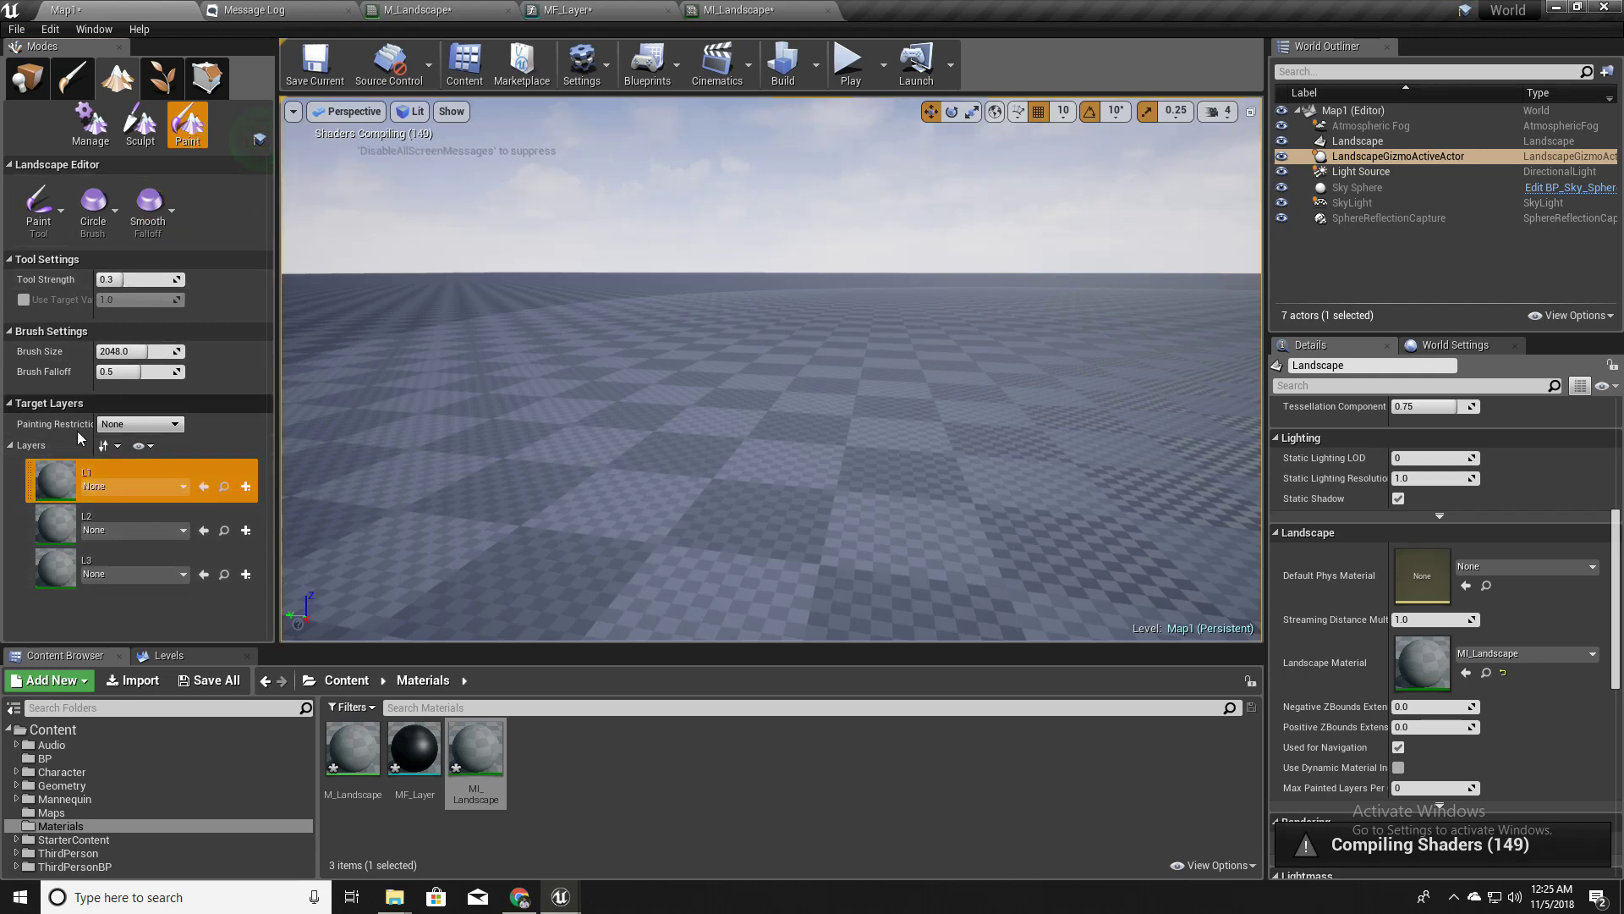
{"action": "left_click", "coordinate": [129, 521]}
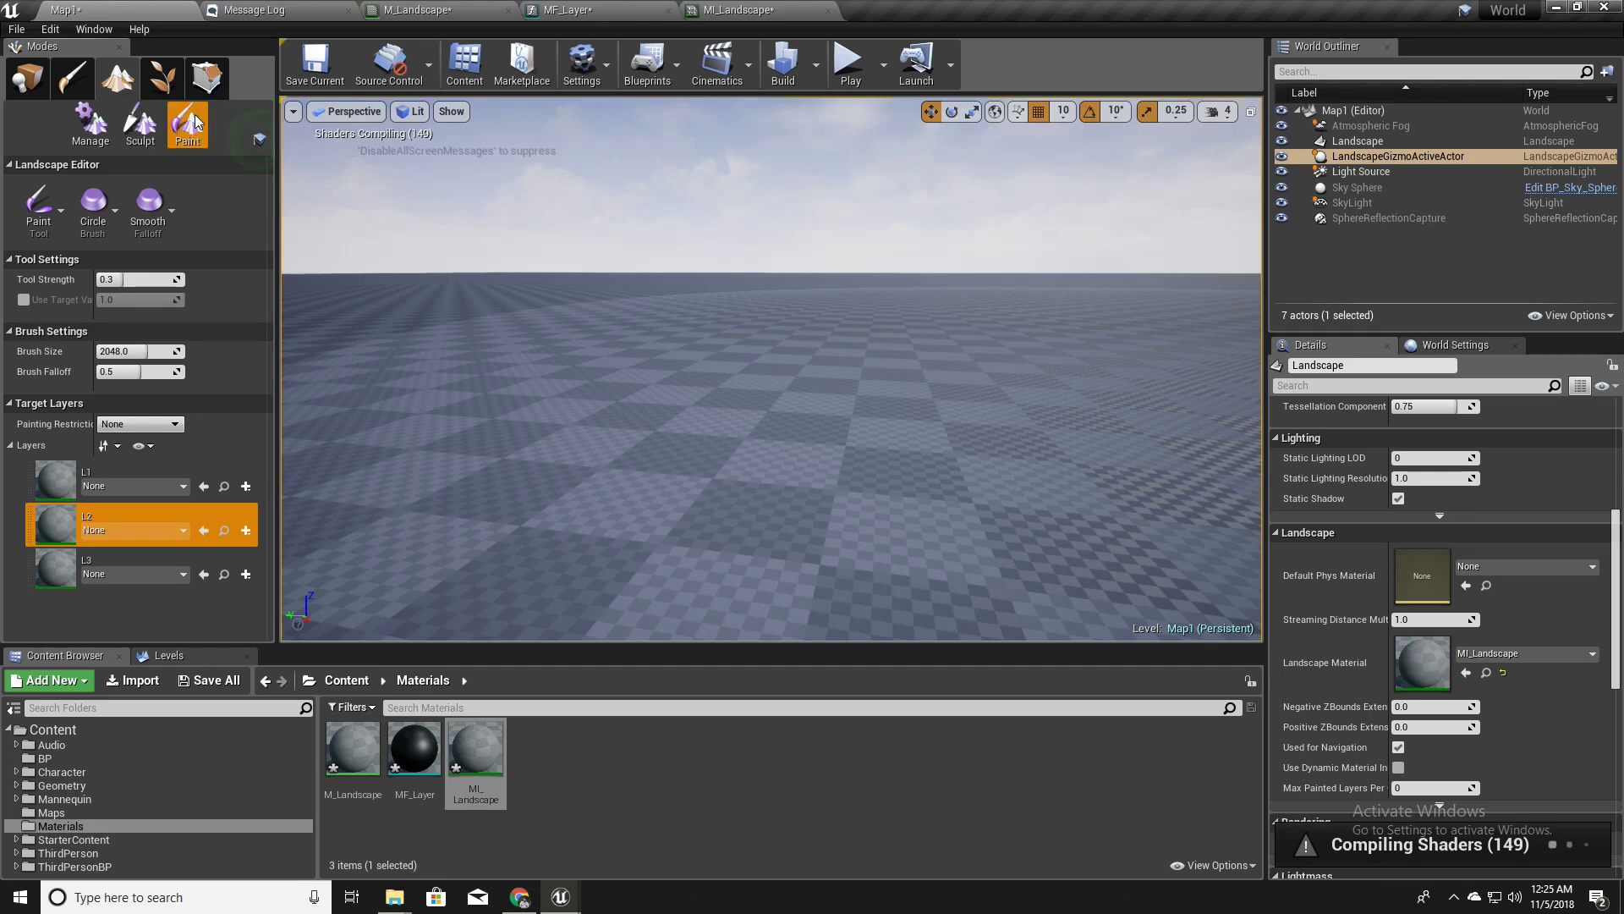
{"action": "left_click", "coordinate": [135, 472]}
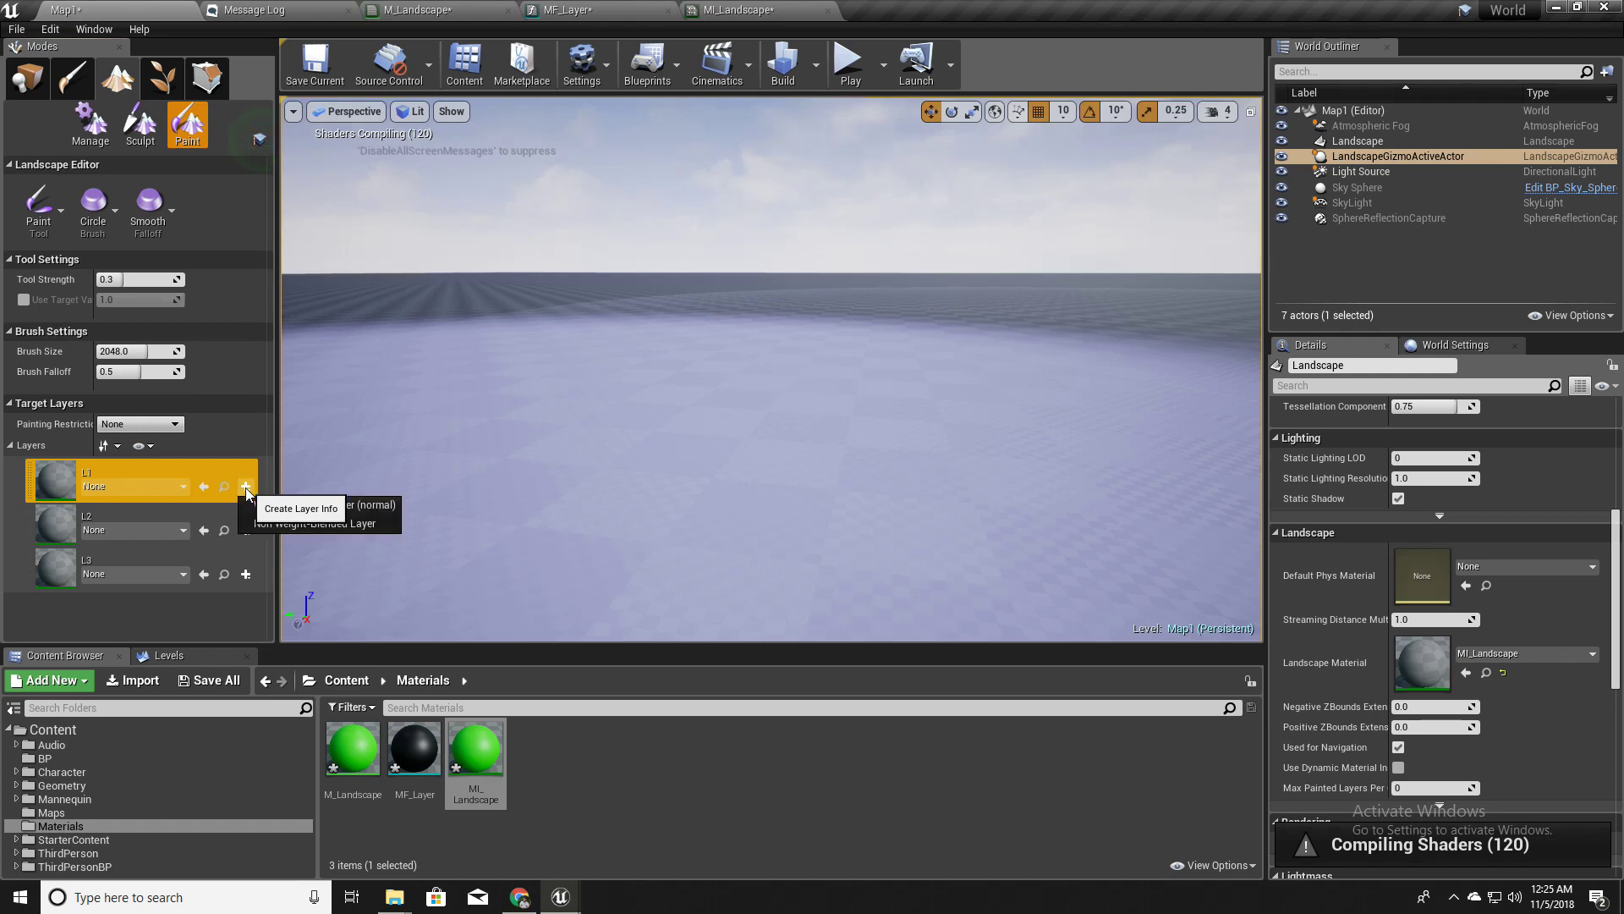
{"action": "left_click", "coordinate": [245, 487]}
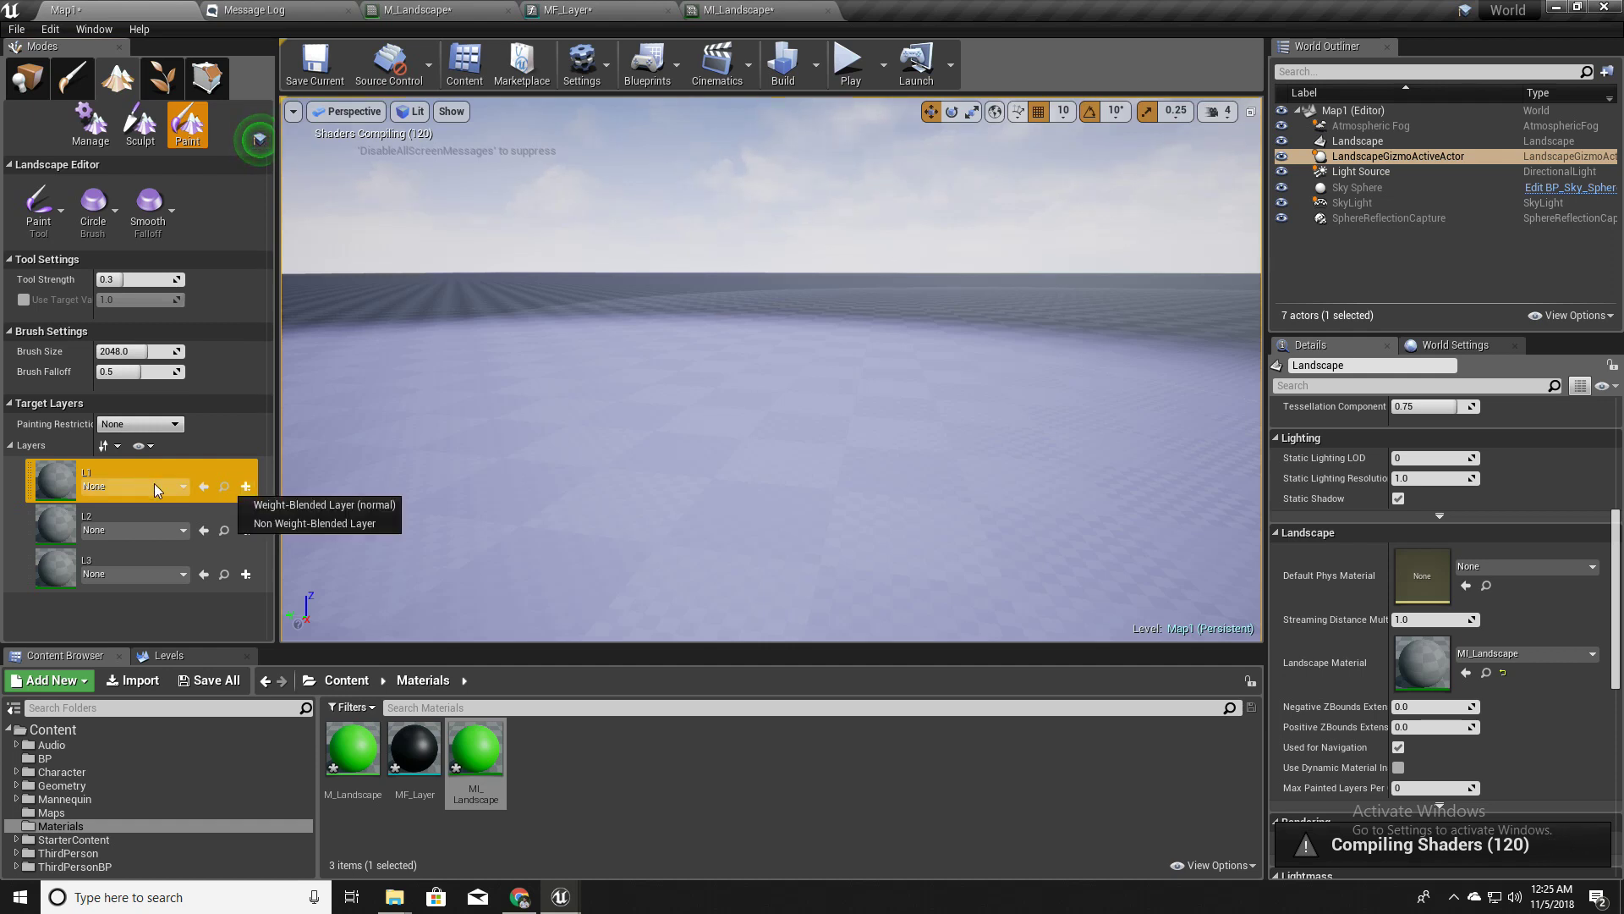
{"action": "left_click", "coordinate": [267, 504]}
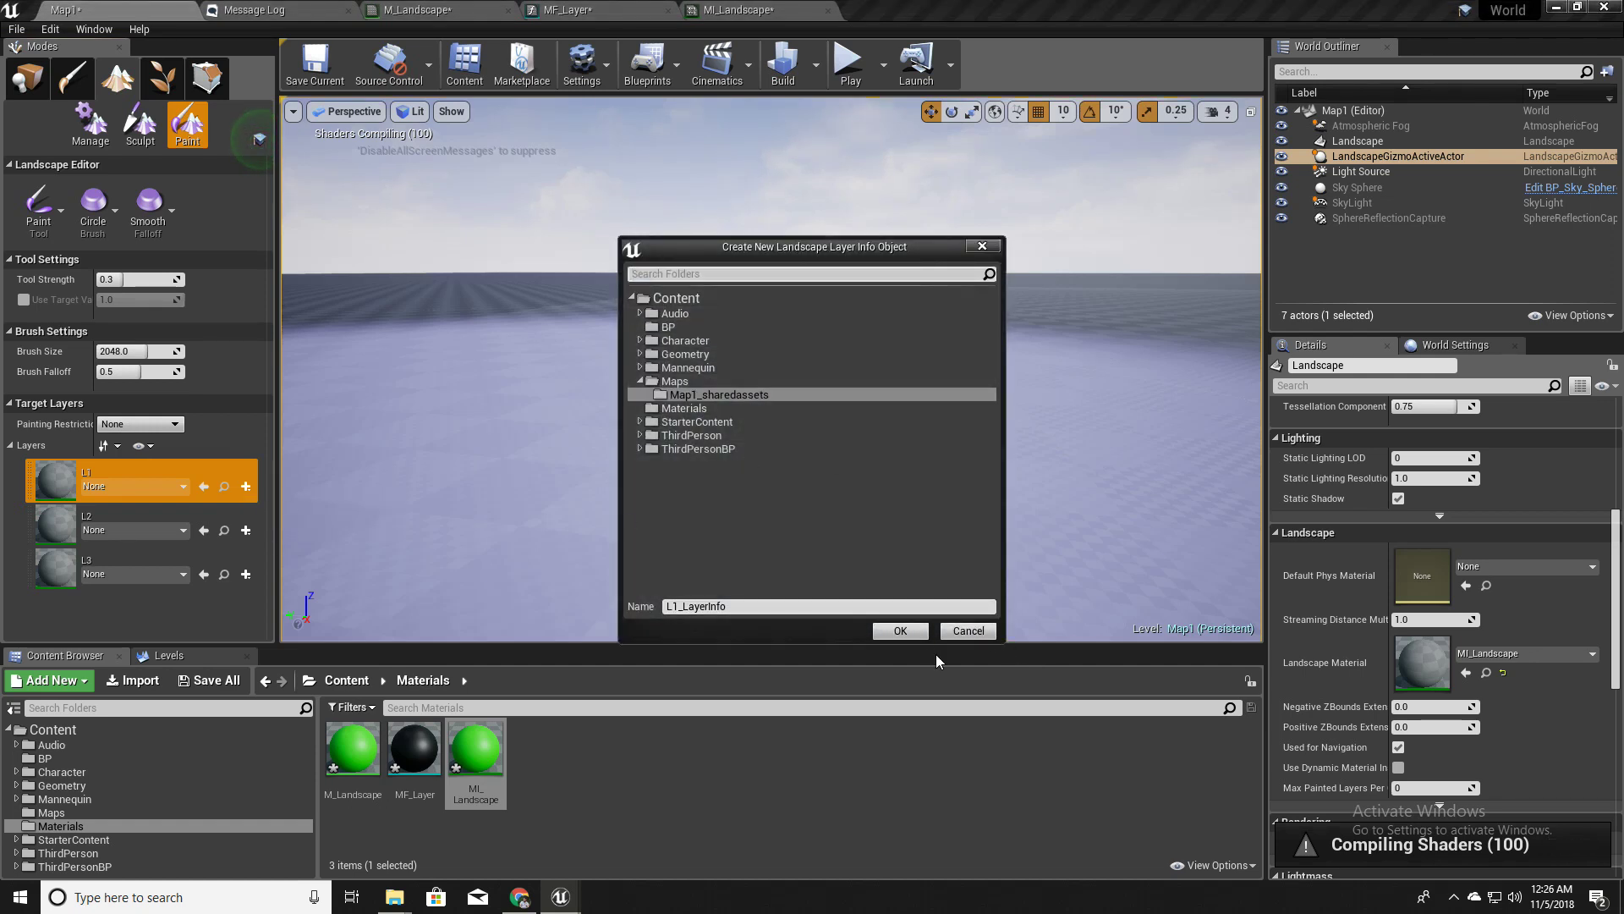
{"action": "left_click", "coordinate": [898, 632]}
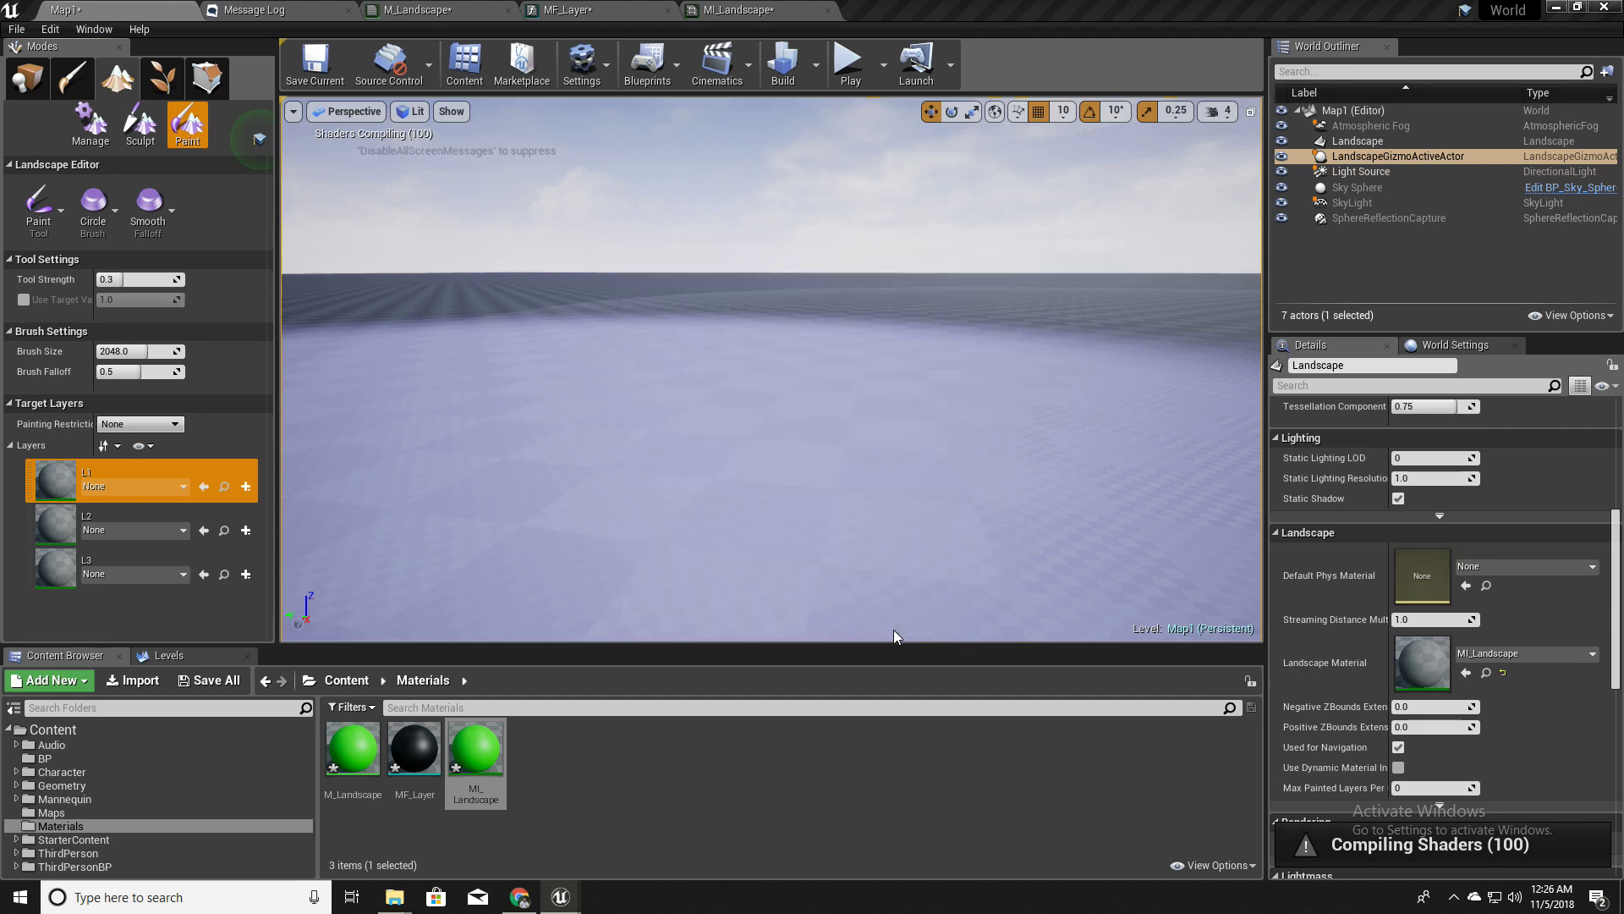
Create weight-blended layer infos L2_LayerInfo and L3_LayerInfo for L2 and L3 in Map1_sharedassets
{"action": "left_click", "coordinate": [246, 530]}
{"action": "left_click", "coordinate": [287, 545]}
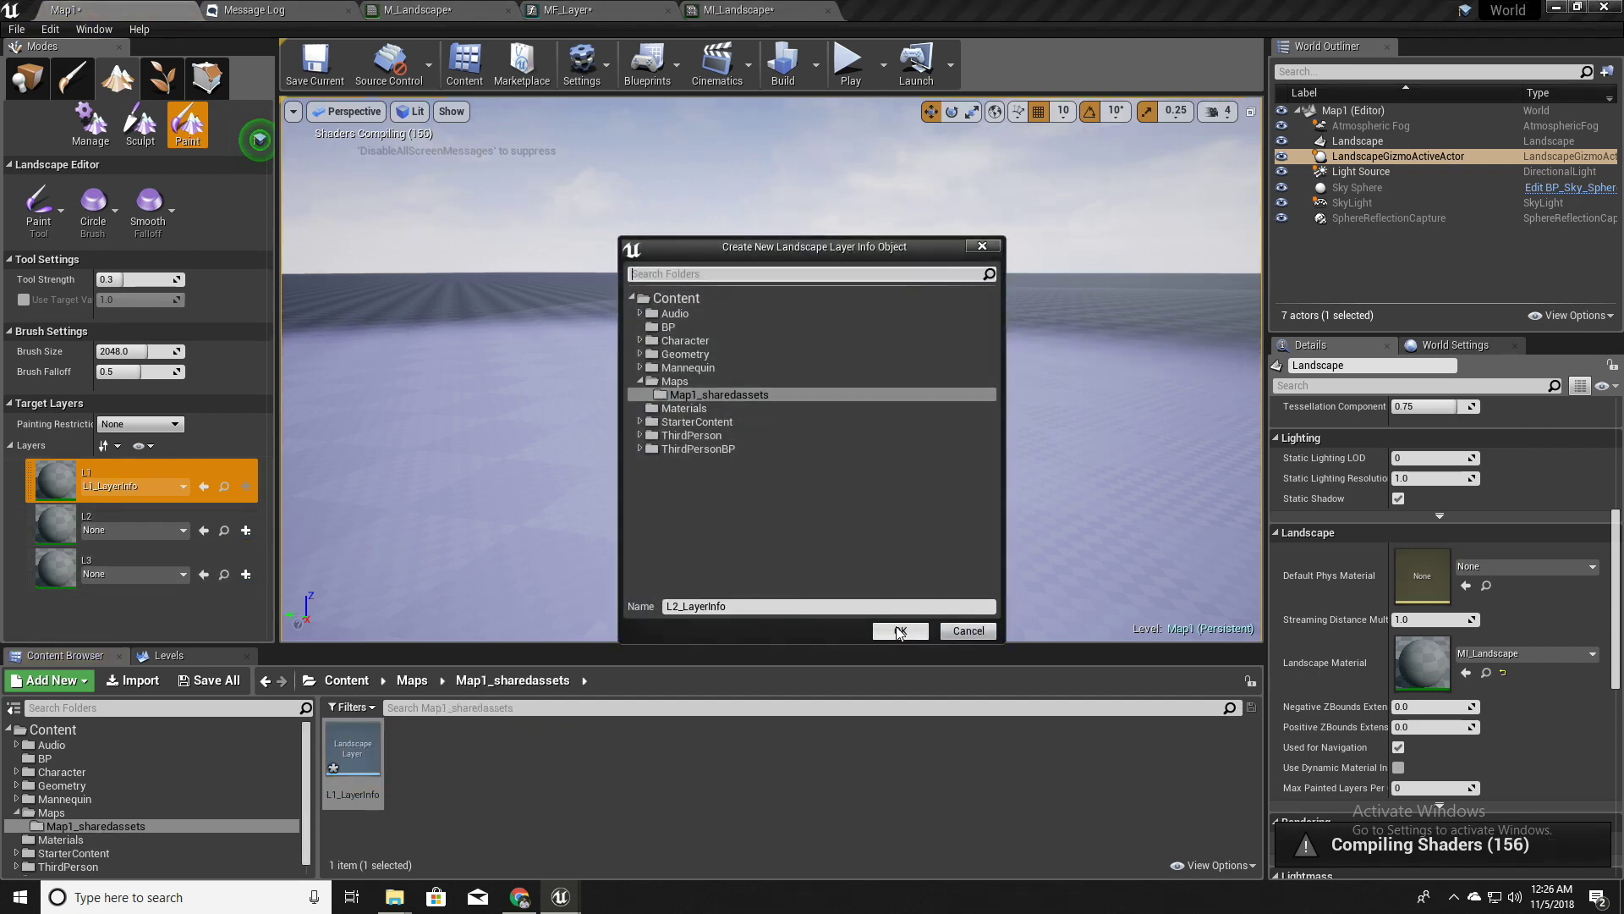
{"action": "left_click", "coordinate": [899, 627]}
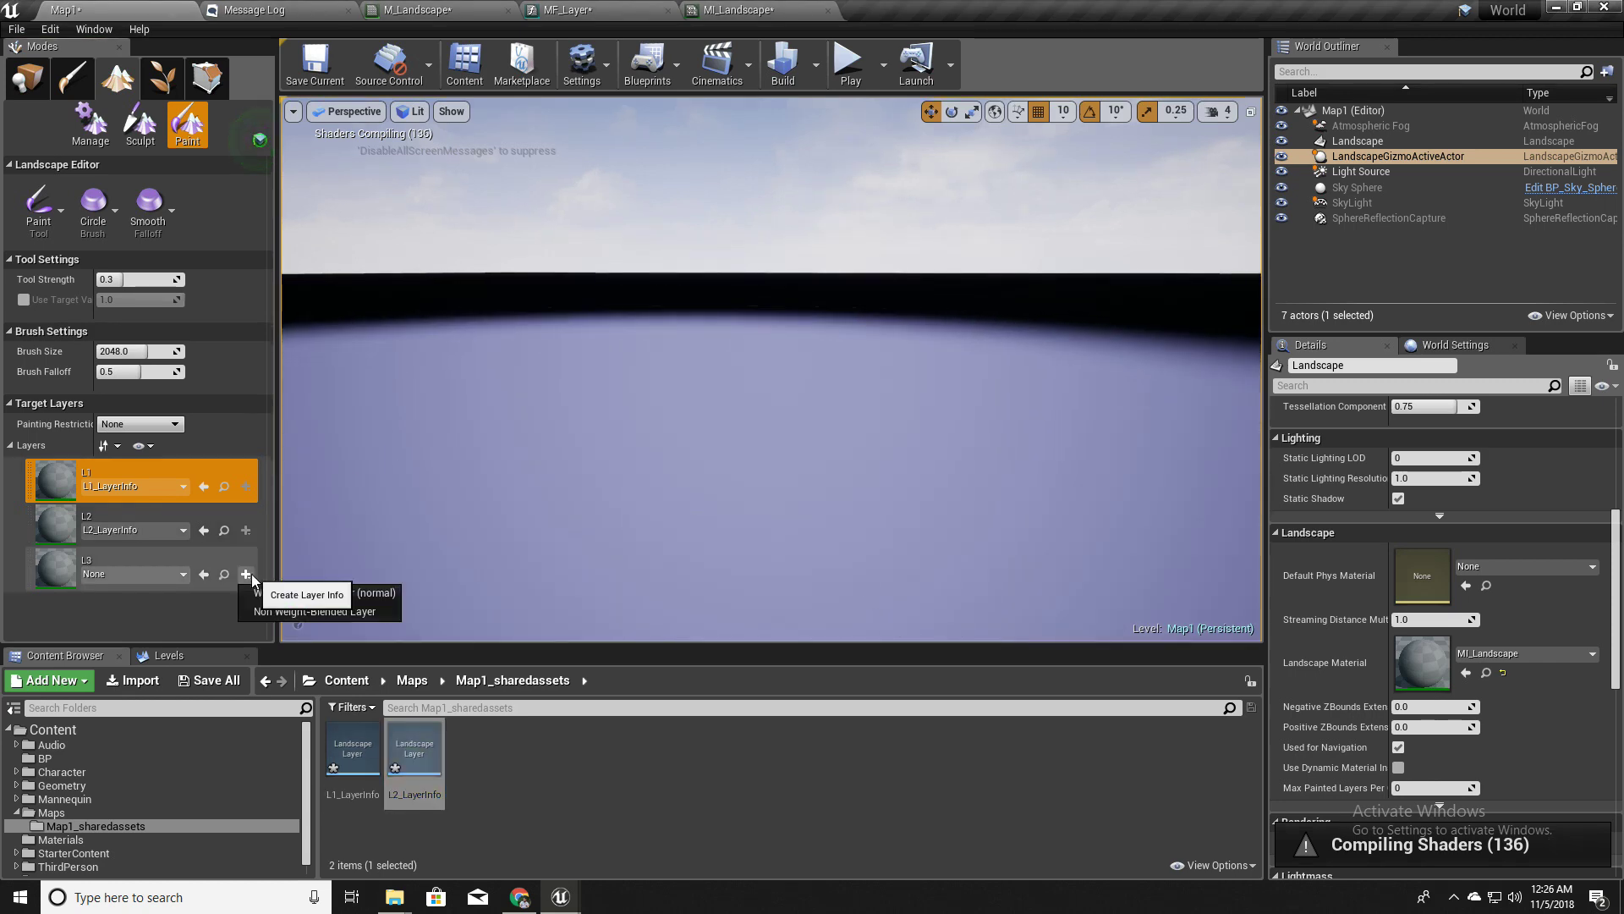
{"action": "left_click", "coordinate": [246, 573]}
{"action": "left_click", "coordinate": [325, 594]}
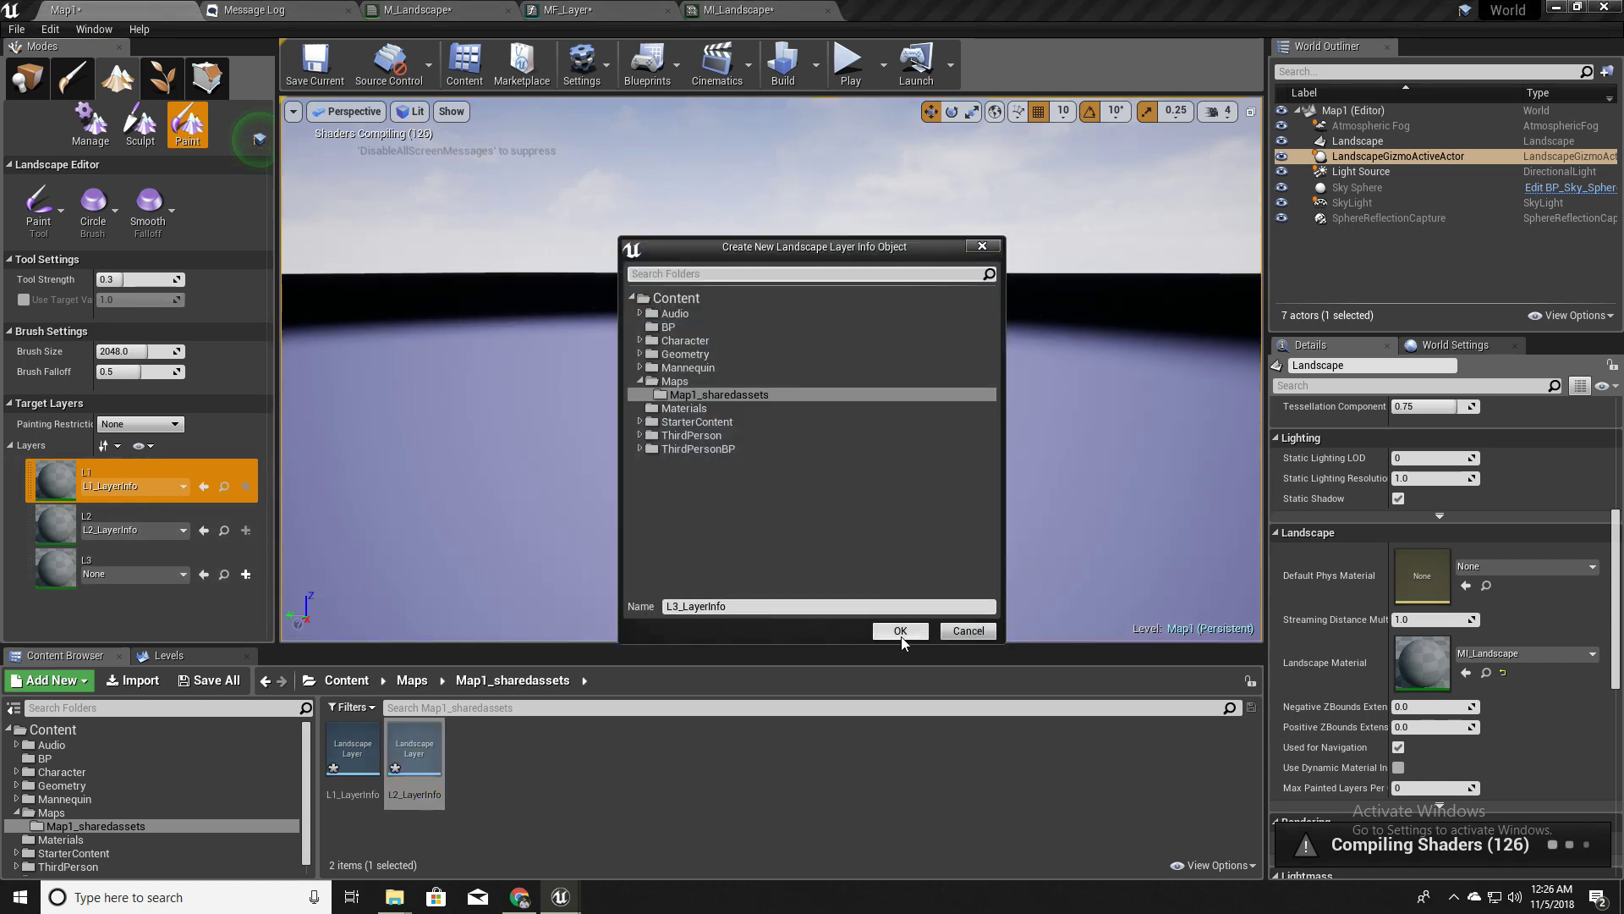
{"action": "left_click", "coordinate": [900, 631]}
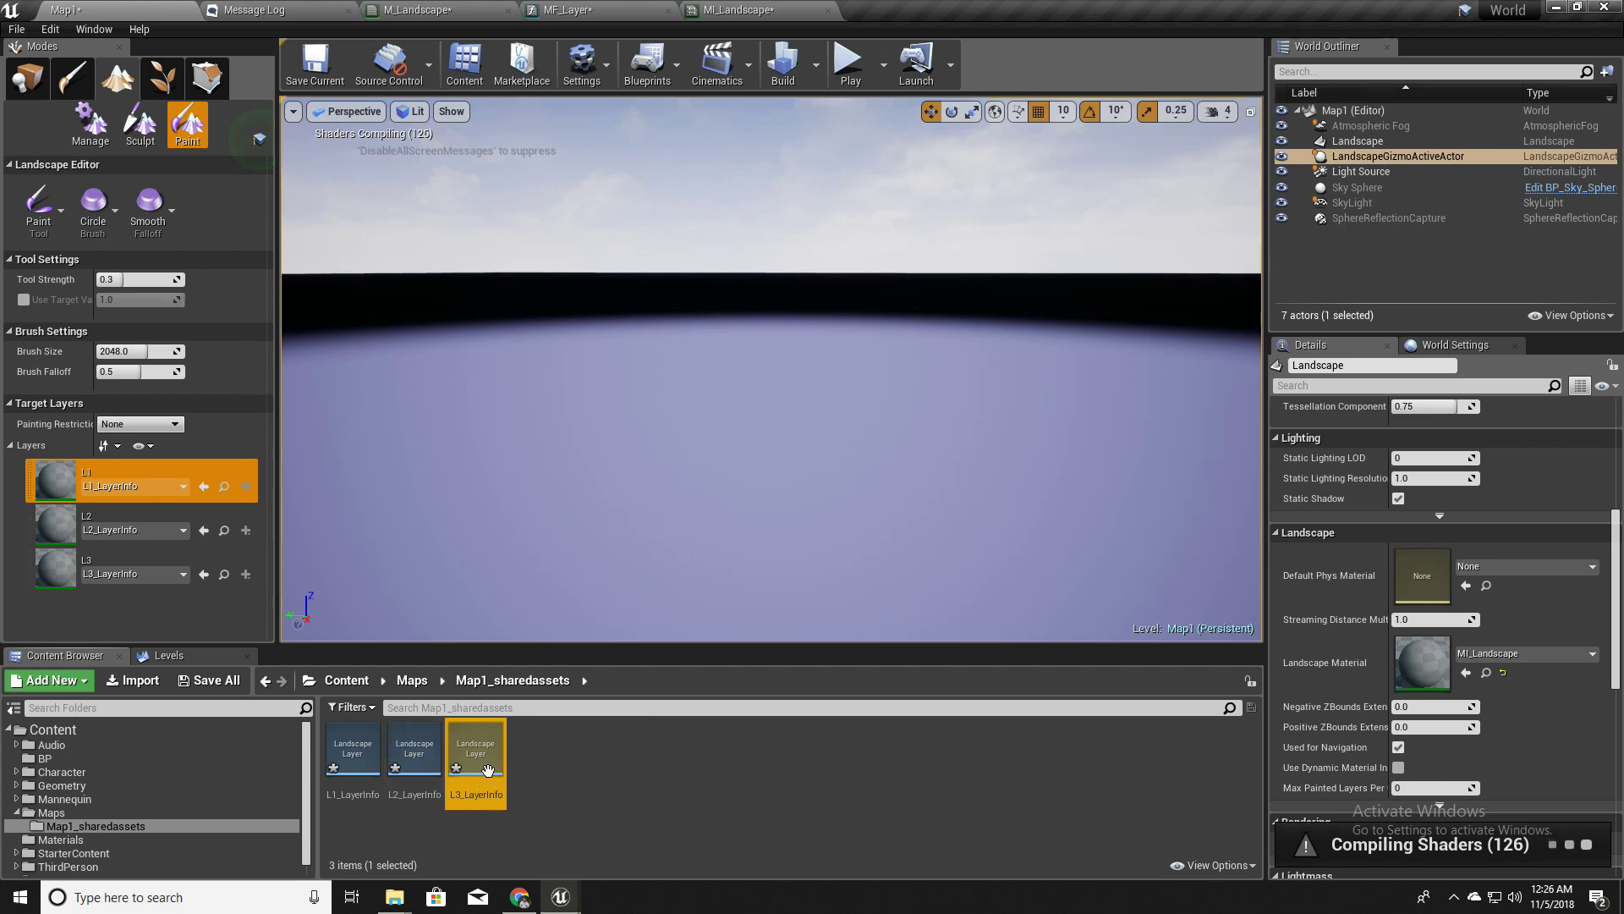
{"action": "left_click", "coordinate": [418, 758]}
{"action": "left_click", "coordinate": [469, 756]}
{"action": "left_click", "coordinate": [353, 756]}
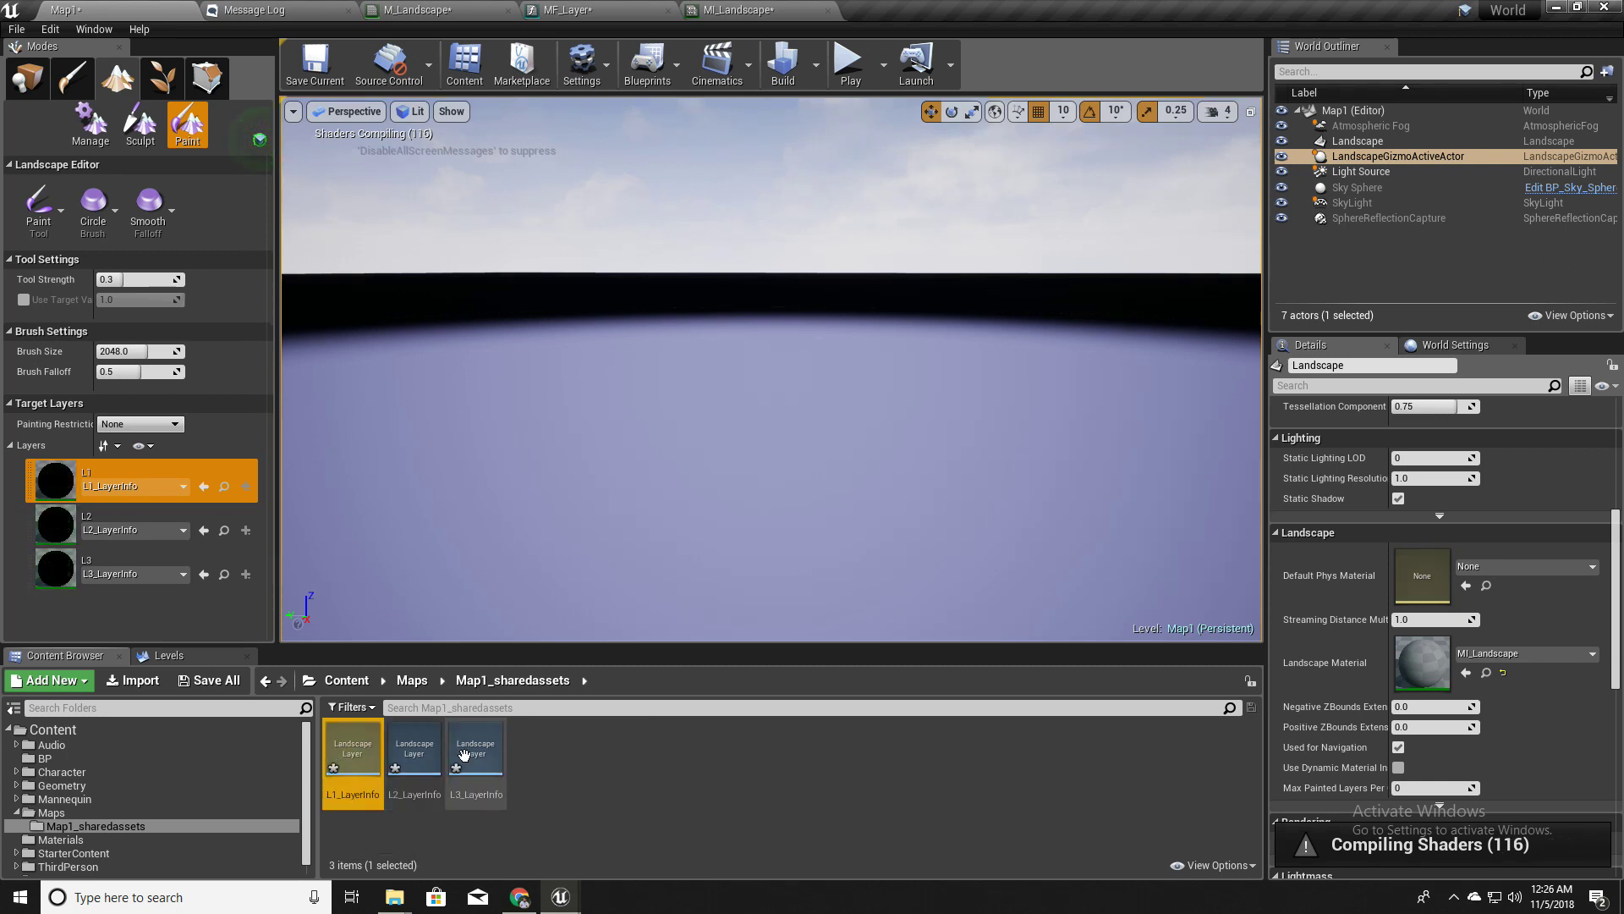
{"action": "left_click", "coordinate": [482, 751]}
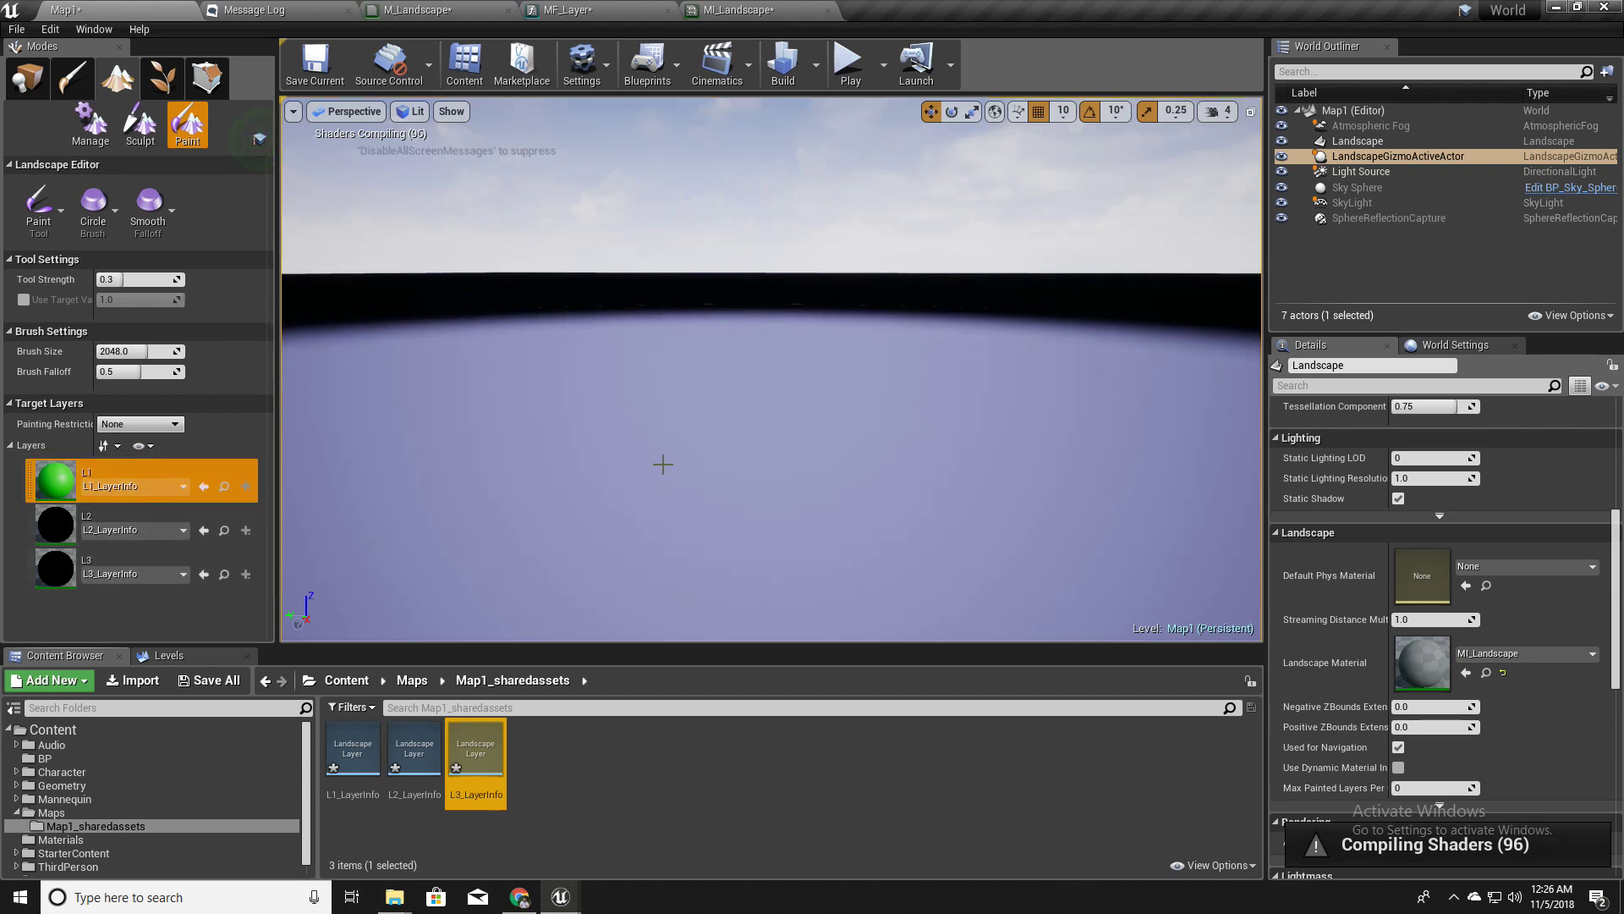
Paint the landscape with the green L1 layer using the 2048 brush
{"action": "right_click_drag", "start_coordinate": [657, 464], "coordinate": [735, 459]}
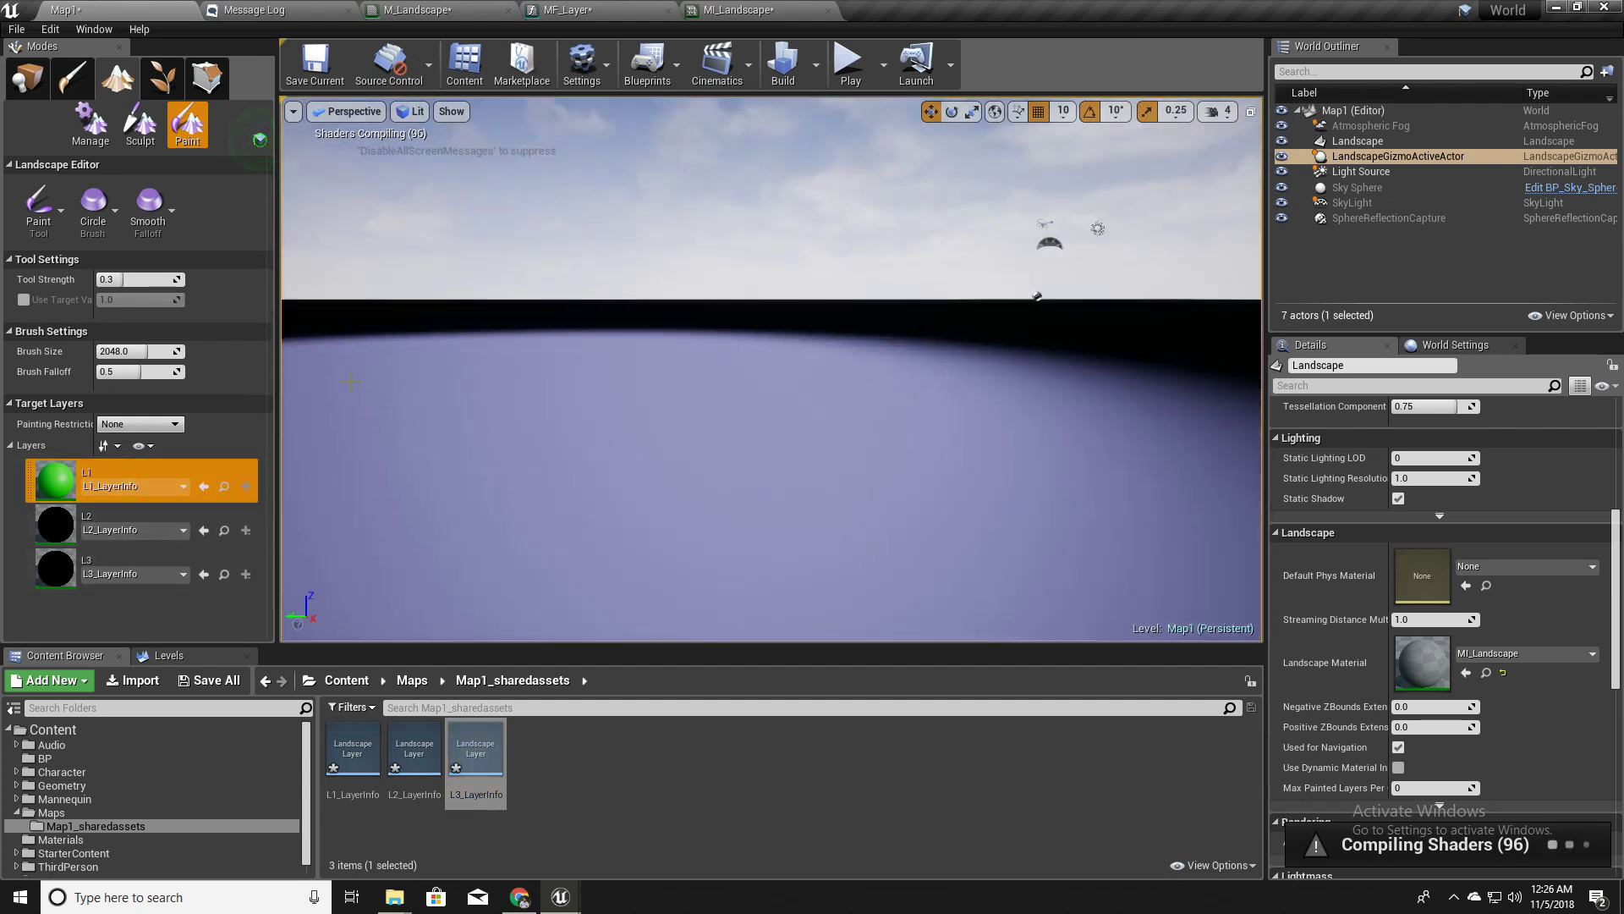
{"action": "right_click_drag", "start_coordinate": [350, 381], "coordinate": [349, 392]}
{"action": "right_click_drag", "start_coordinate": [744, 479], "coordinate": [744, 478]}
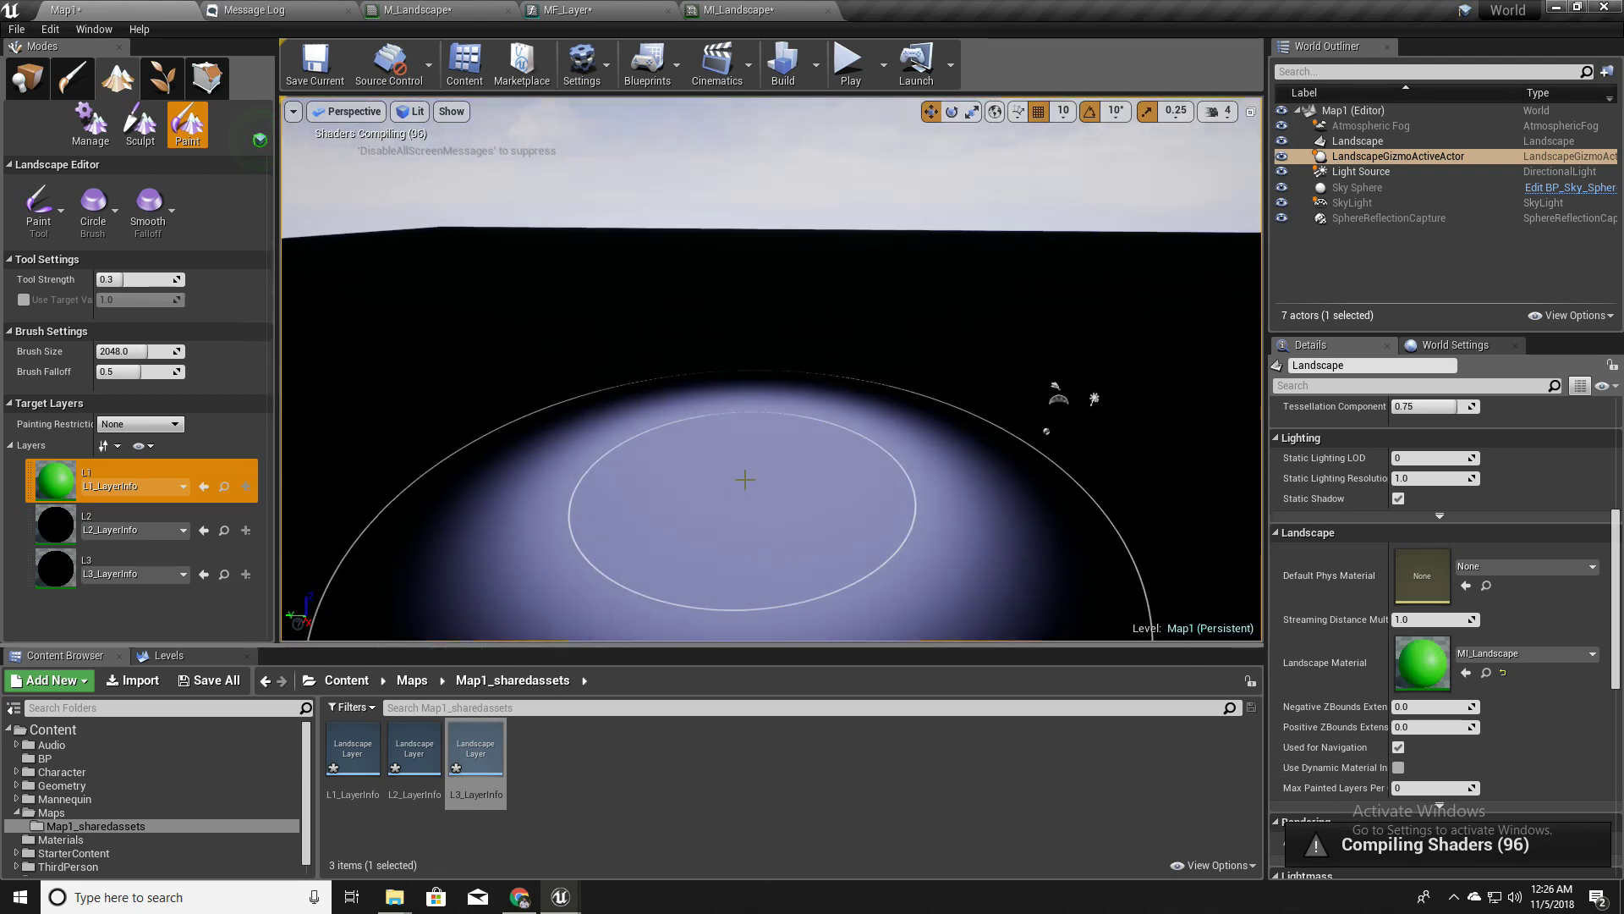
{"action": "right_click_drag", "start_coordinate": [733, 382], "coordinate": [733, 382]}
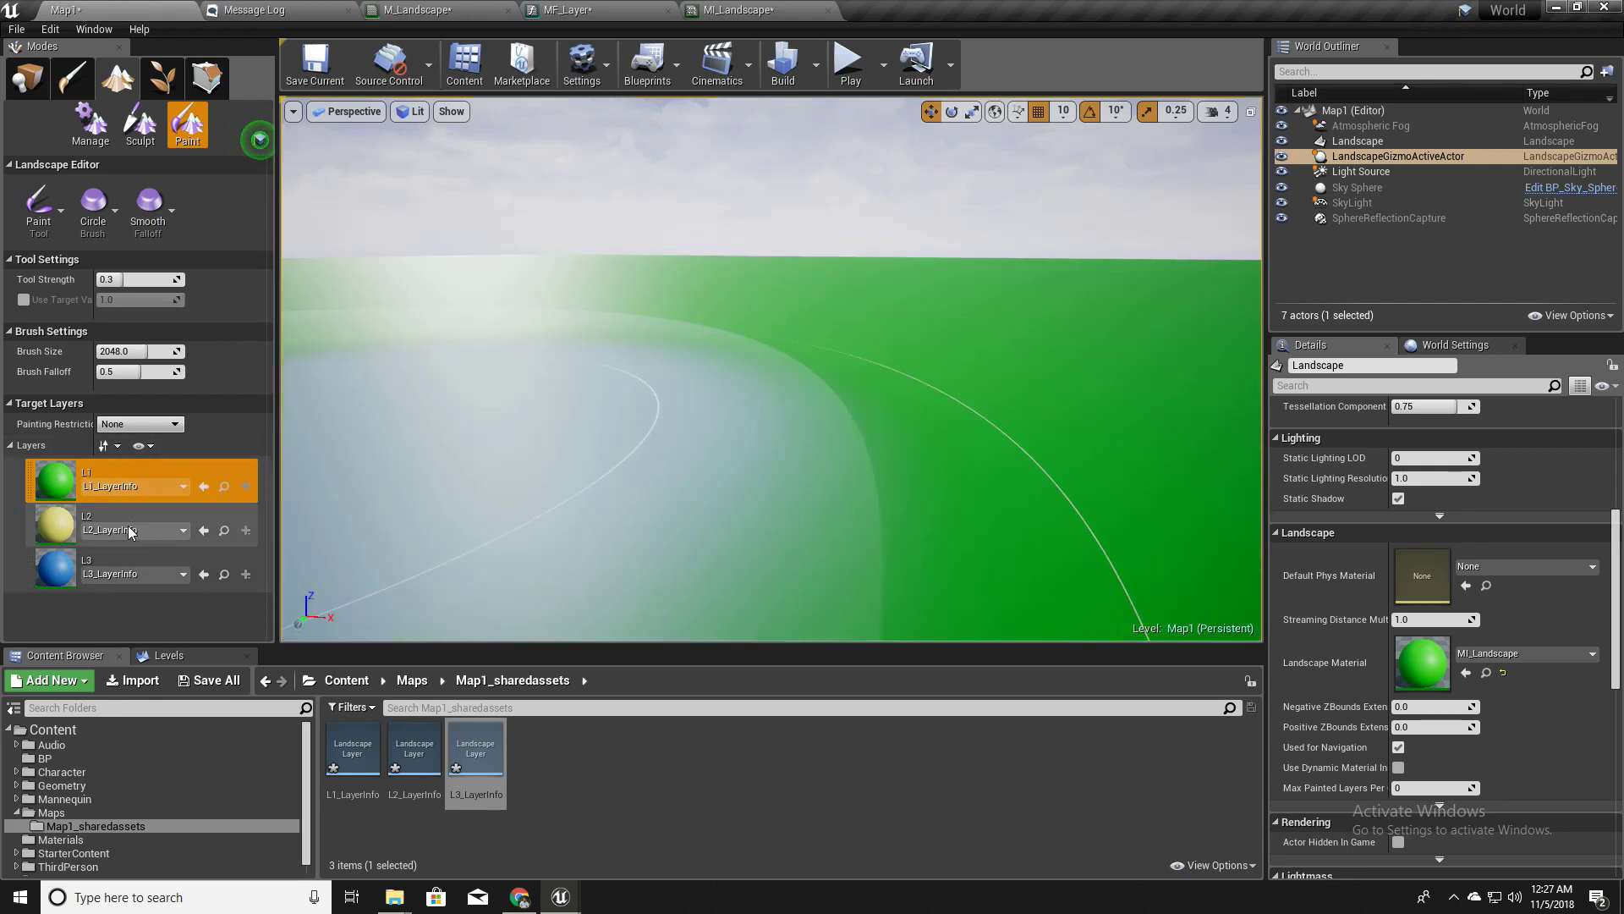
{"action": "right_click_drag", "start_coordinate": [870, 496], "coordinate": [870, 497]}
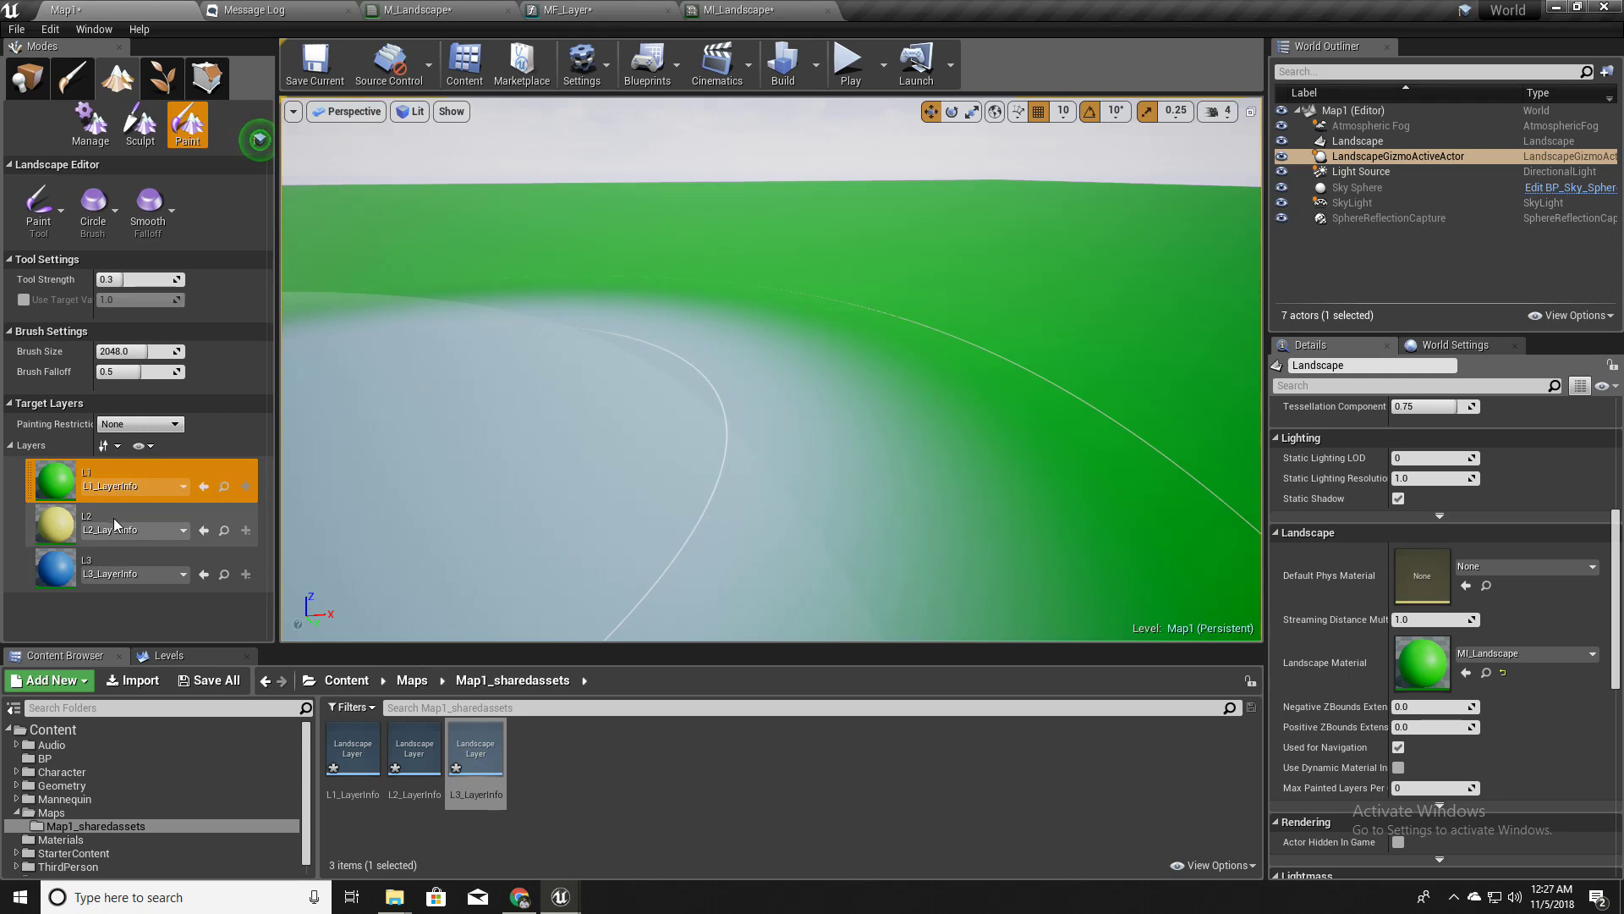
Select the L2 layer and paint it onto the green landscape with the 2048 brush
{"action": "left_click", "coordinate": [114, 525]}
{"action": "right_click_drag", "start_coordinate": [877, 402], "coordinate": [877, 402]}
{"action": "right_click_drag", "start_coordinate": [892, 326], "coordinate": [891, 325]}
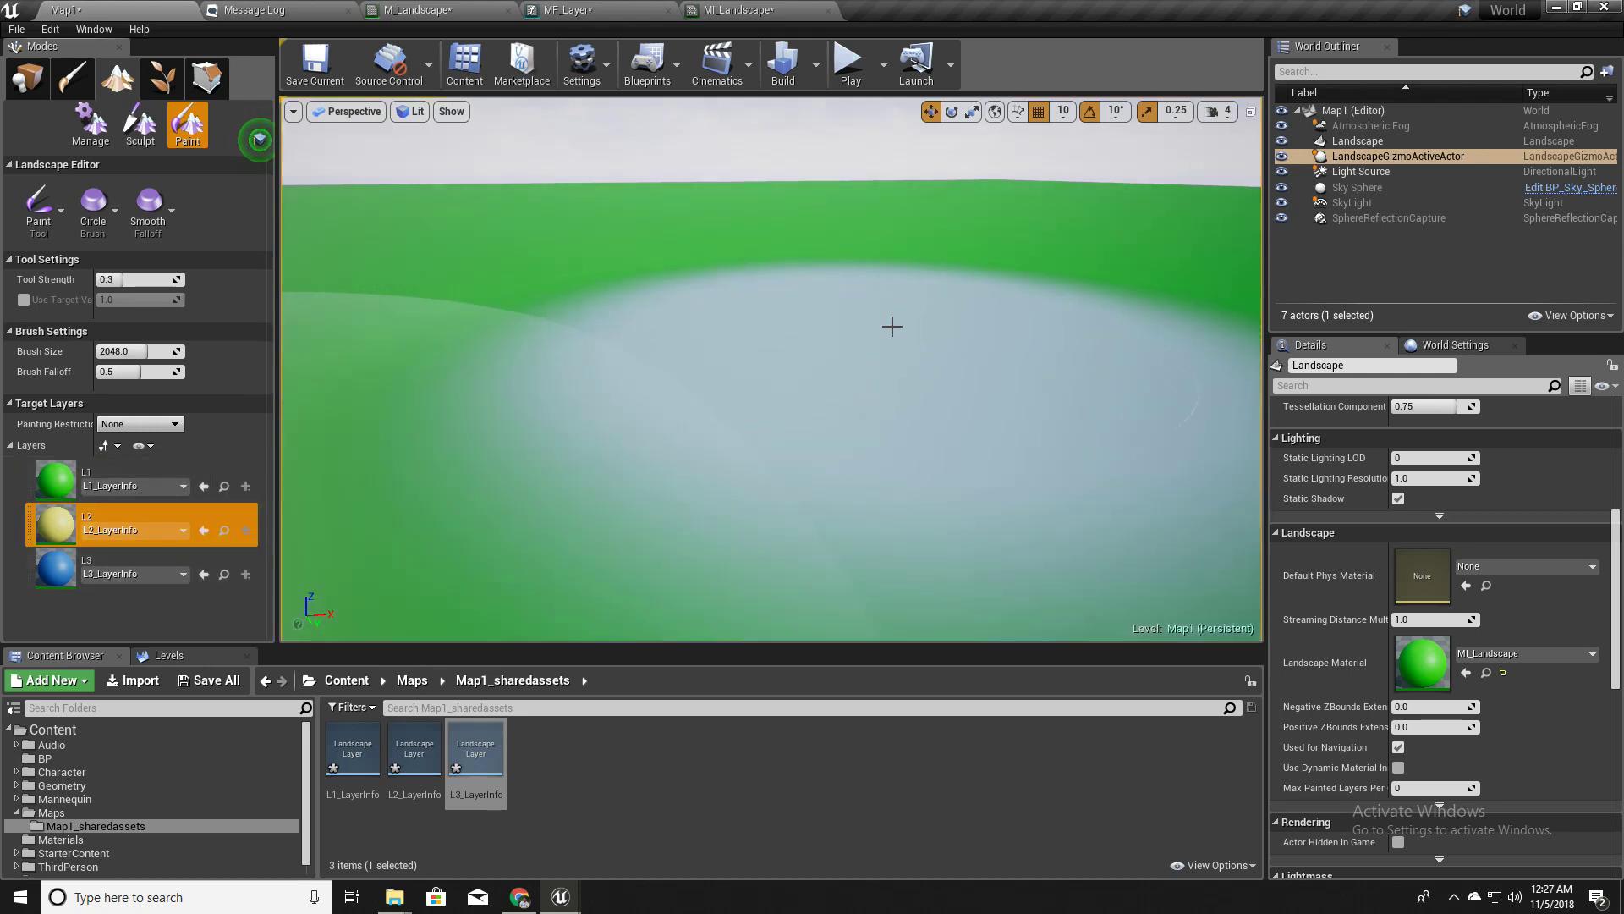
{"action": "mouse_move", "coordinate": [885, 316]}
{"action": "left_mouse_down"}
{"action": "mouse_move", "coordinate": [913, 417]}
{"action": "mouse_move", "coordinate": [870, 330]}
{"action": "left_mouse_up"}
{"action": "right_click_drag", "start_coordinate": [870, 330], "coordinate": [869, 330]}
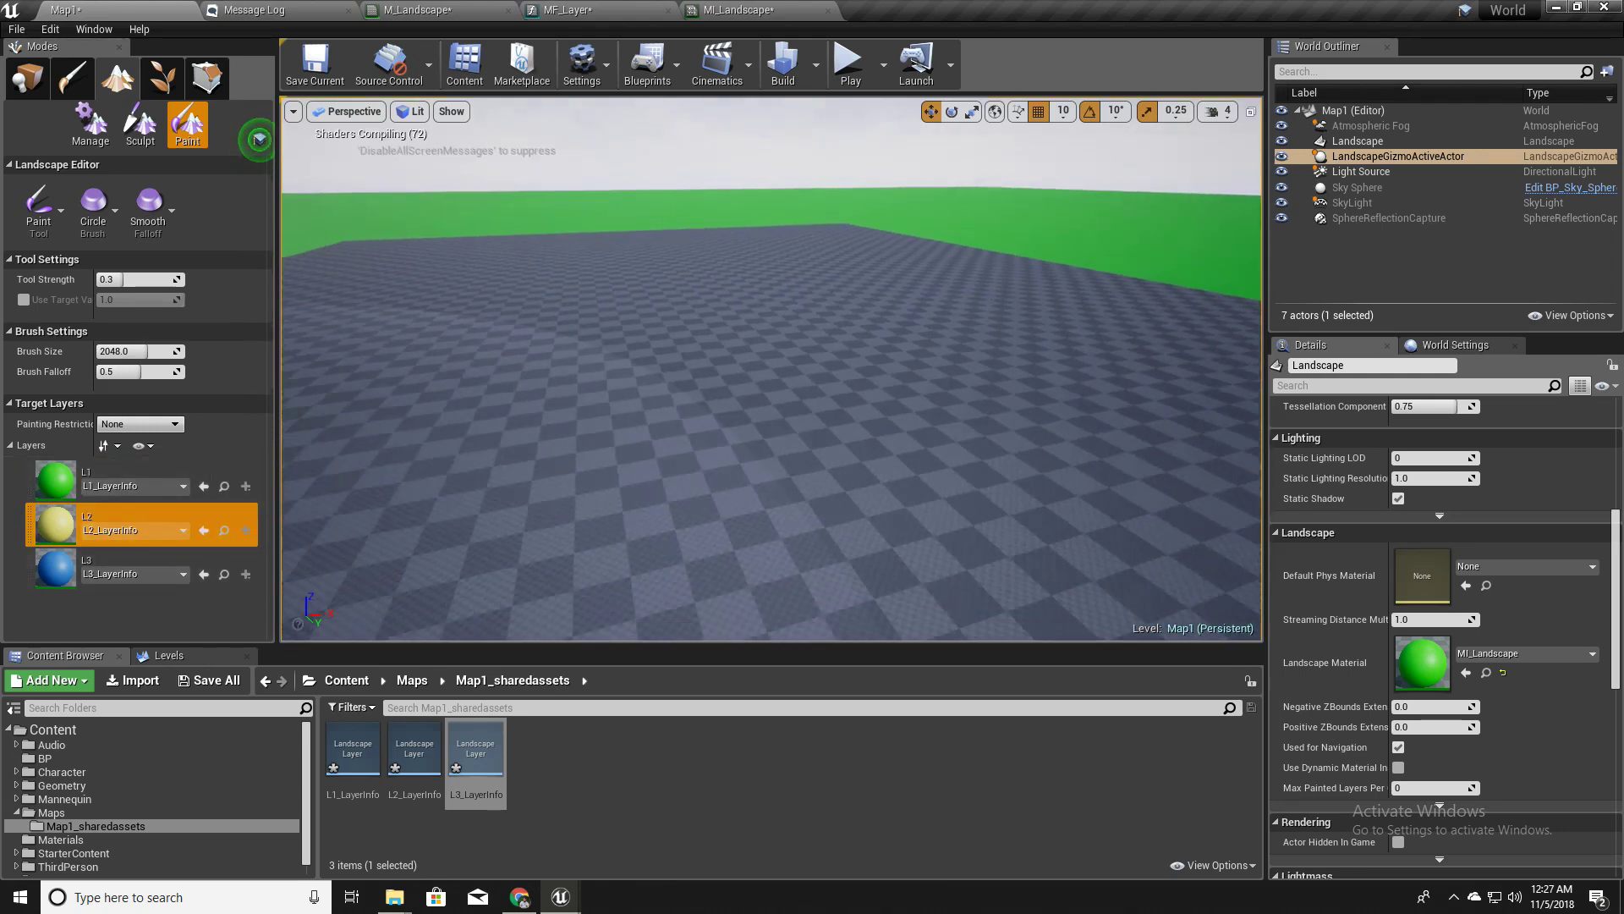
{"action": "right_click_drag", "start_coordinate": [907, 392], "coordinate": [908, 392]}
{"action": "left_click", "coordinate": [908, 392]}
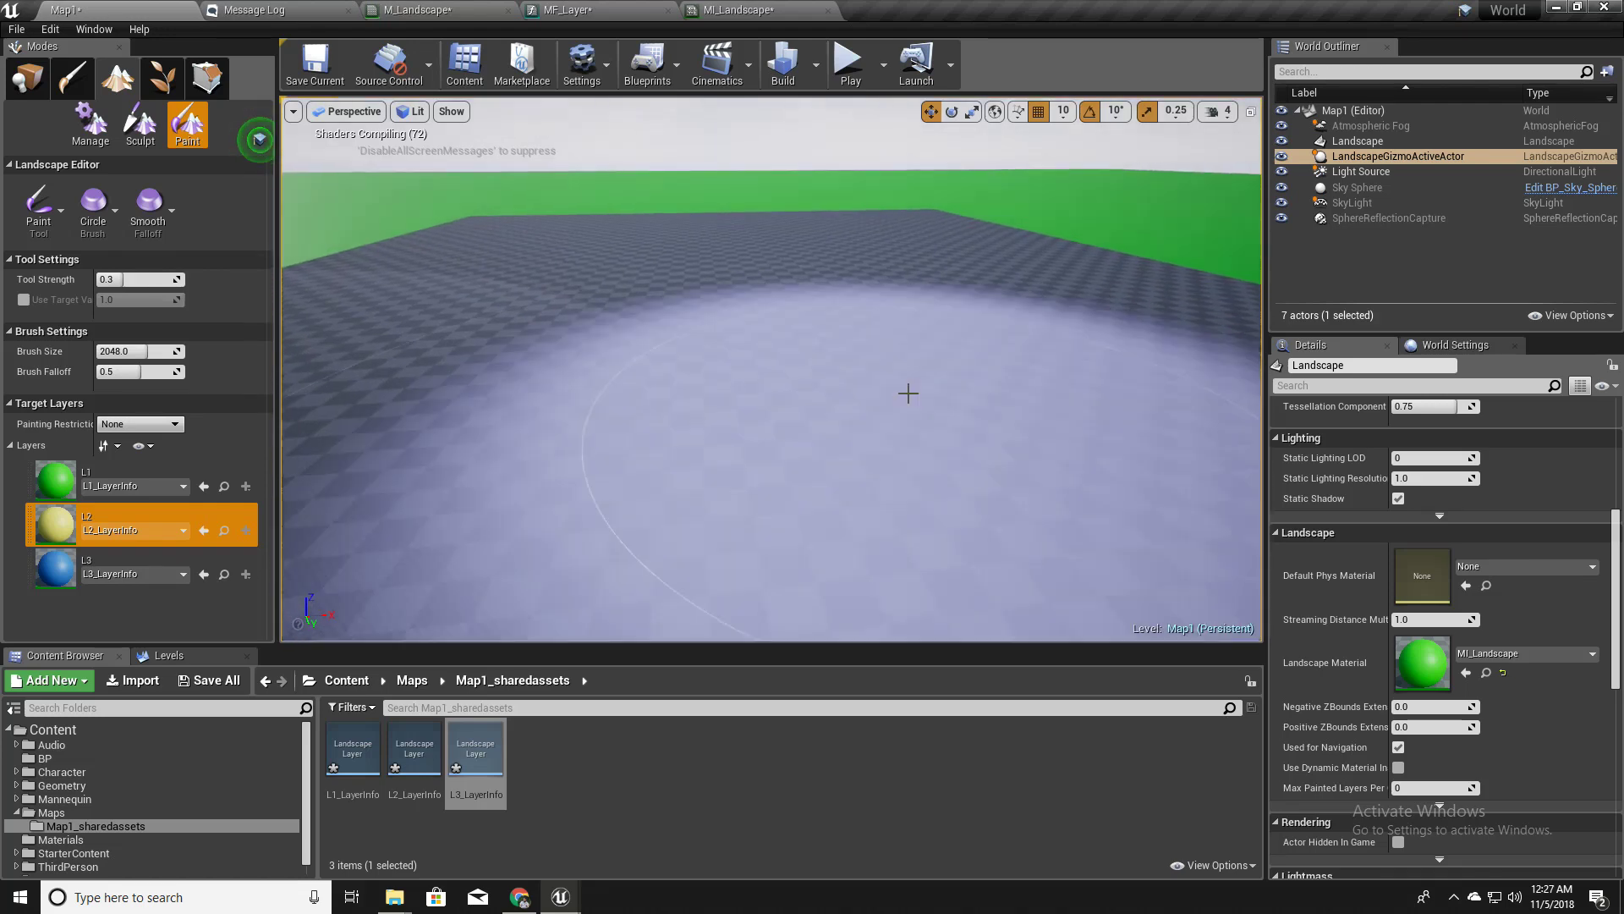
Reduce the landscape paint brush size to 894
{"action": "key", "text": "bracketleft"}
{"action": "key", "text": "bracketleft"}
{"action": "key", "text": "bracketleft"}
{"action": "key", "text": "bracketleft"}
{"action": "key", "text": "bracketleft"}
{"action": "key", "text": "bracketleft"}
{"action": "key", "text": "bracketleft"}
{"action": "key", "text": "bracketleft"}
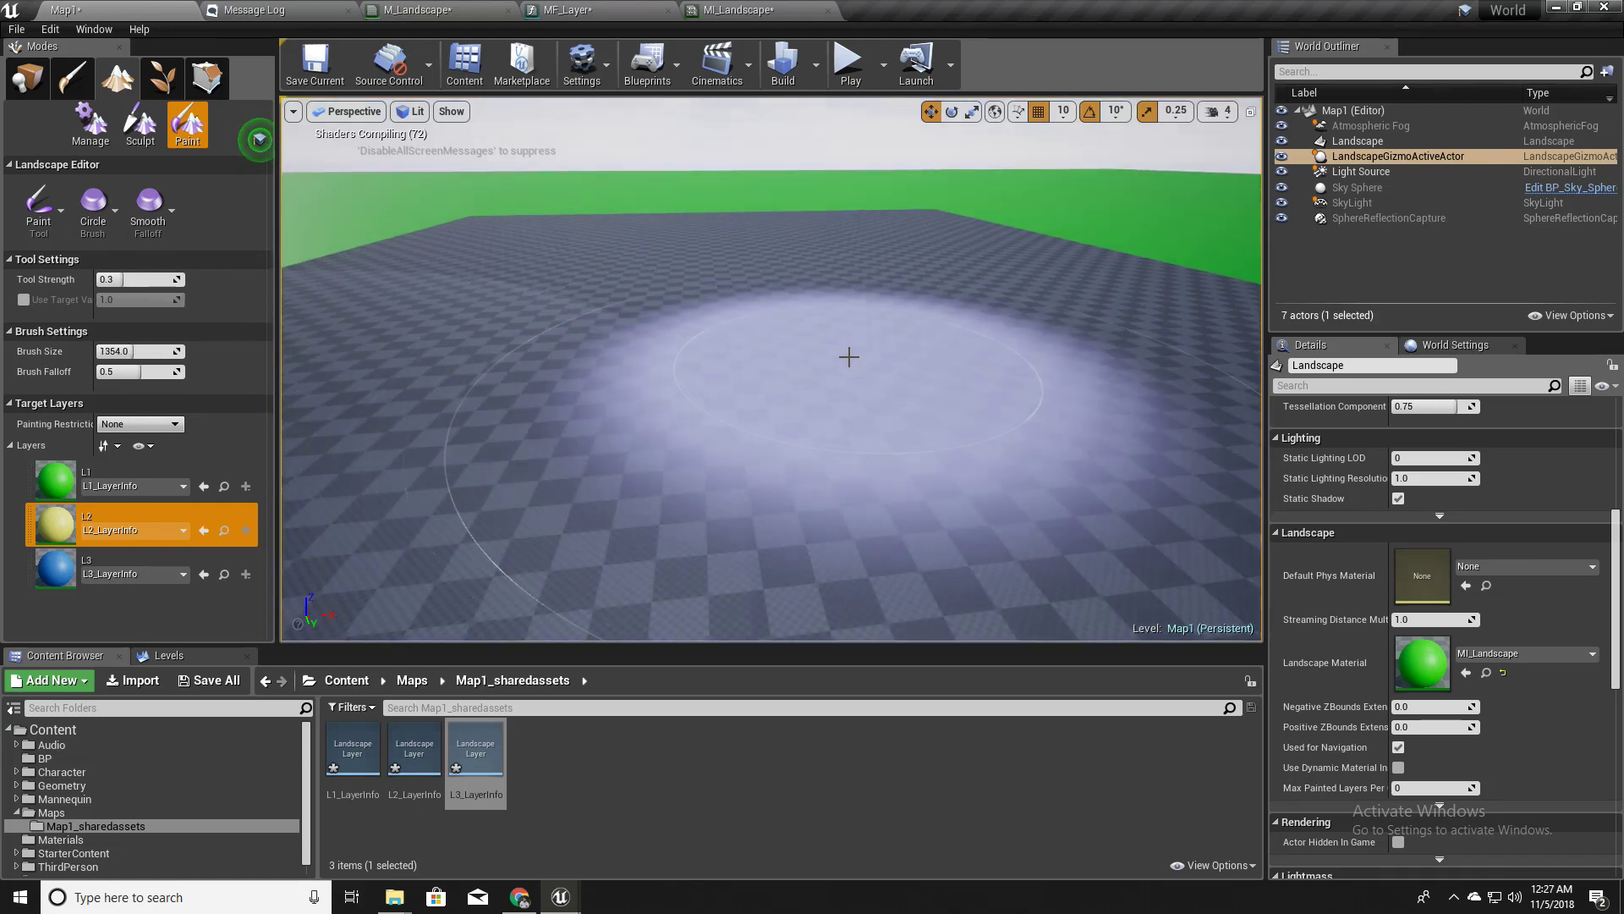
{"action": "key", "text": "bracketleft"}
{"action": "key", "text": "bracketleft"}
{"action": "key", "text": "bracketleft"}
{"action": "key", "text": "bracketleft"}
{"action": "key", "text": "bracketleft"}
{"action": "right_click_drag", "start_coordinate": [827, 344], "coordinate": [826, 344]}
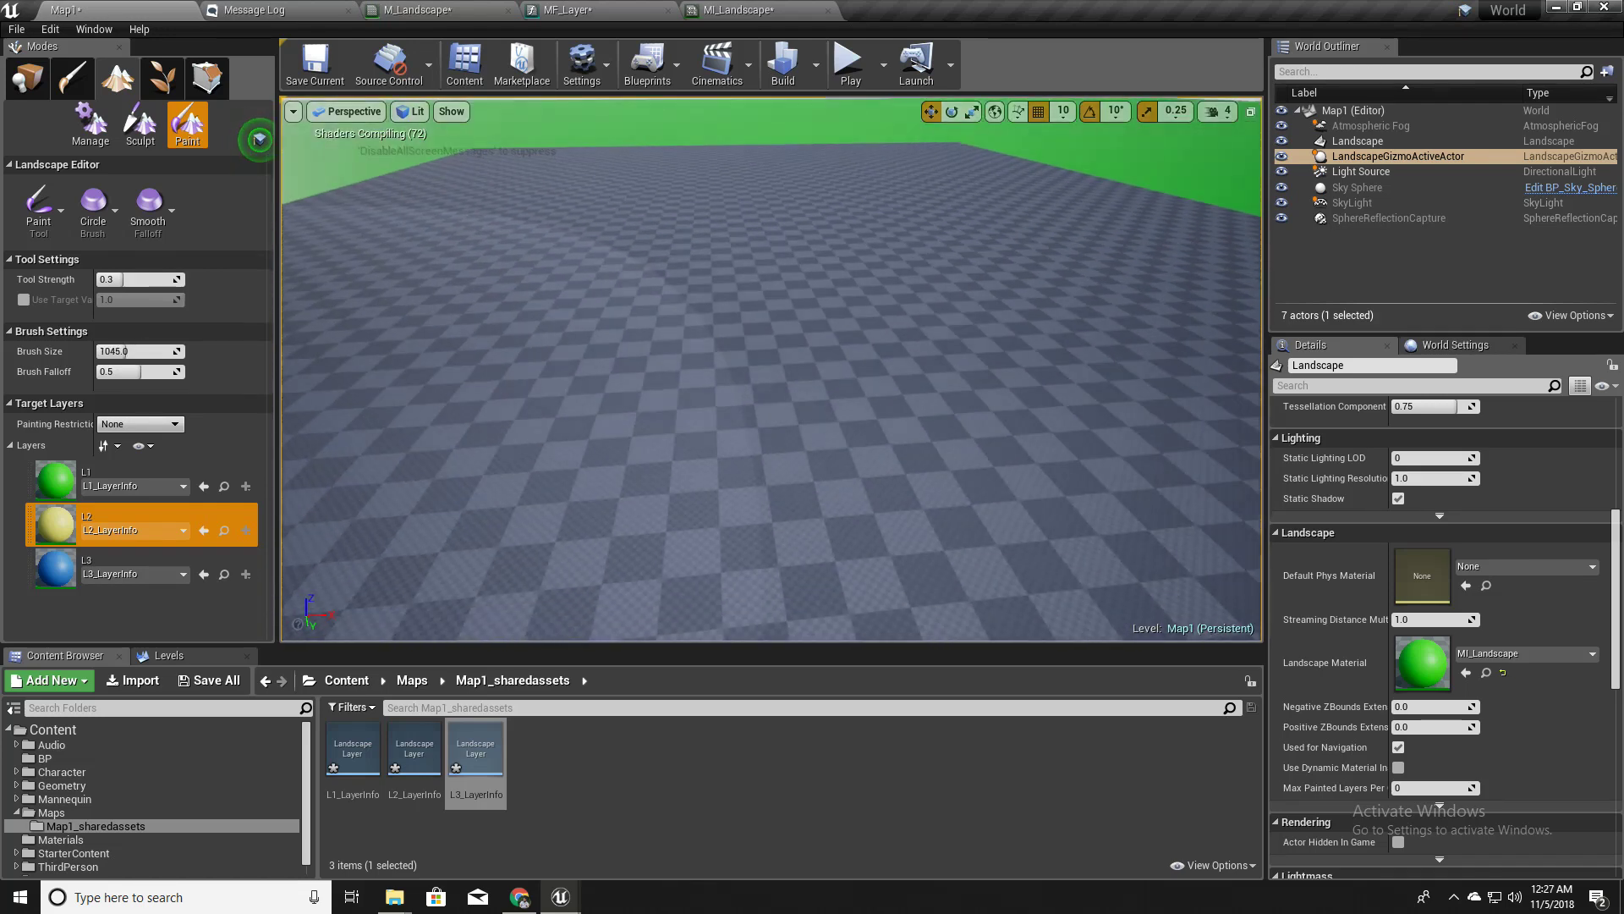
{"action": "key", "text": "bracketleft"}
{"action": "key", "text": "bracketleft"}
{"action": "key", "text": "bracketleft"}
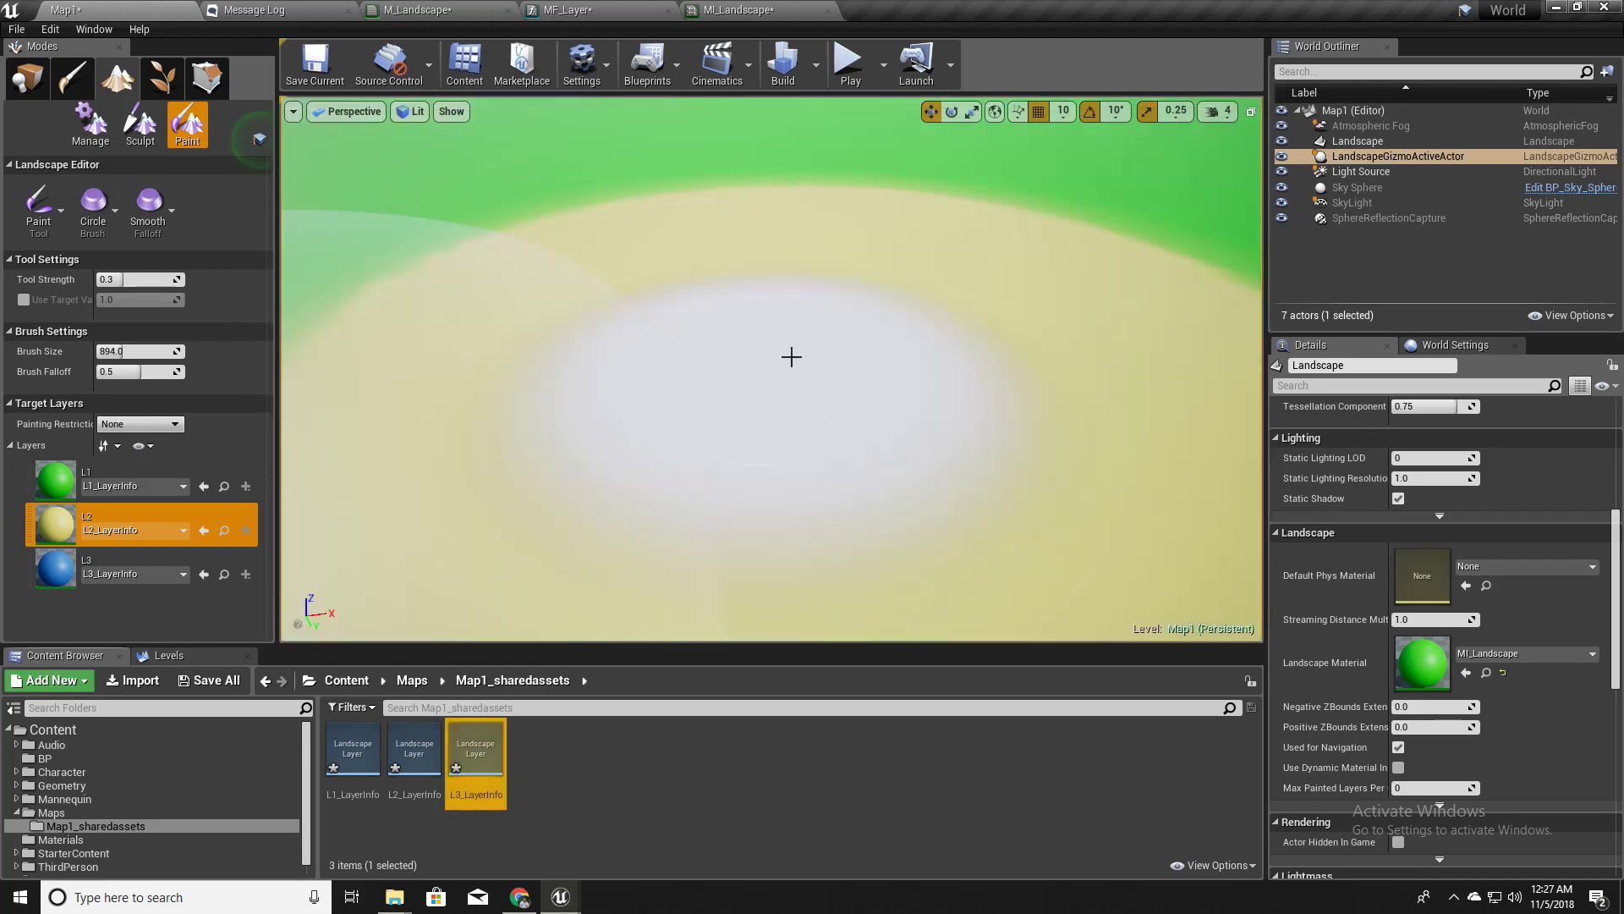
Select the L1 layer and paint a green patch over the yellow L2 area
{"action": "right_click_drag", "start_coordinate": [790, 355], "coordinate": [825, 305]}
{"action": "right_click_drag", "start_coordinate": [707, 316], "coordinate": [707, 316]}
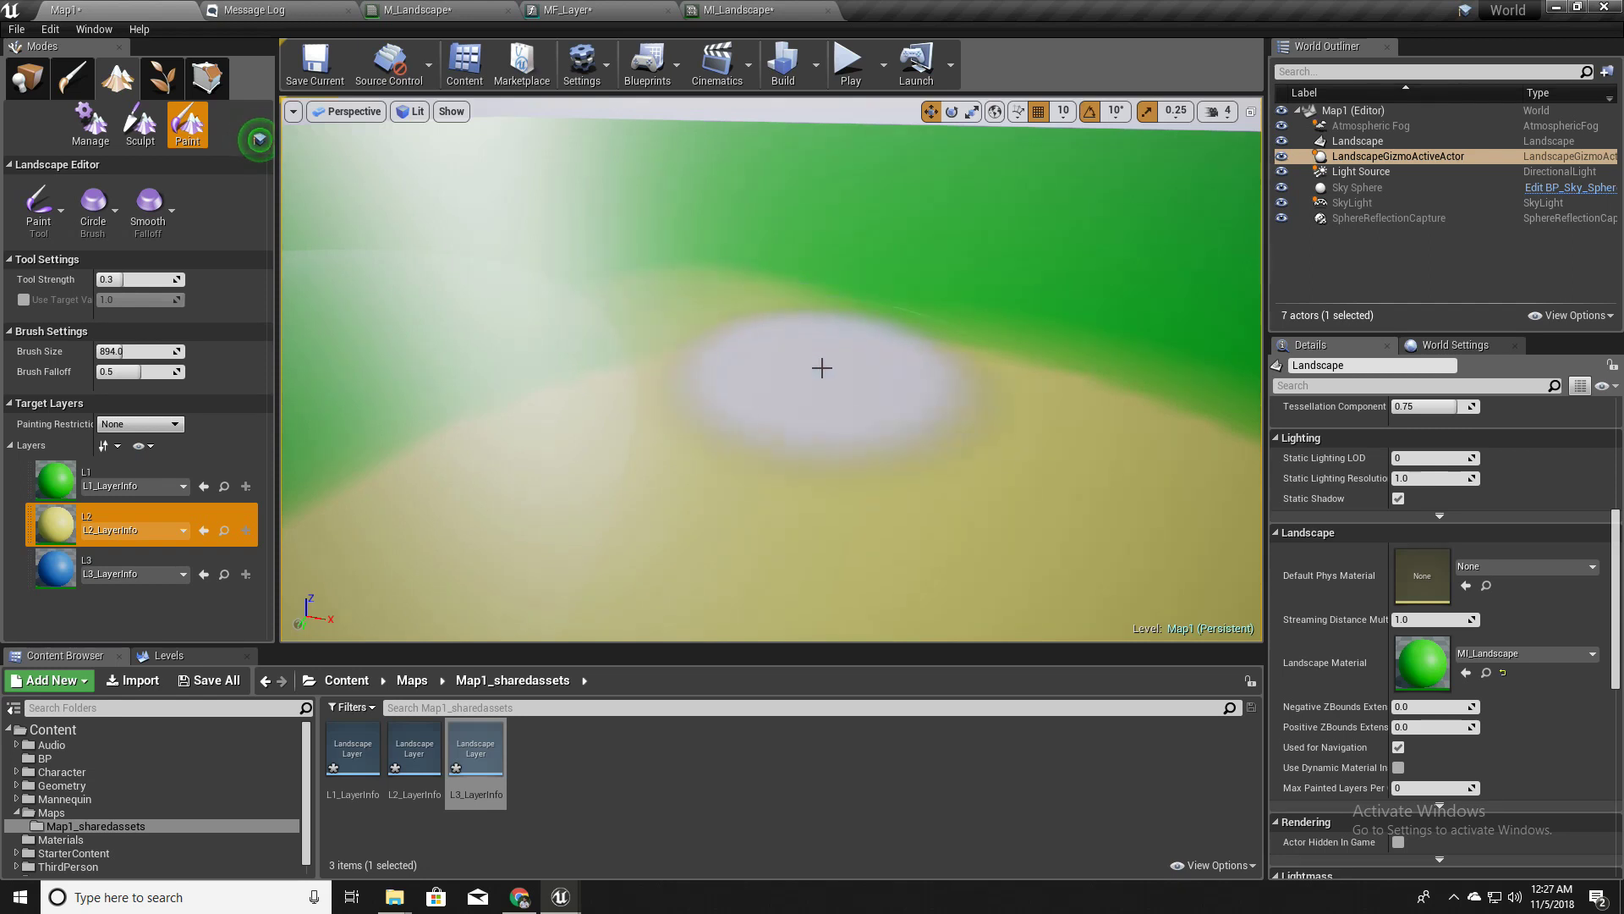
{"action": "right_click_drag", "start_coordinate": [804, 403], "coordinate": [810, 414]}
{"action": "left_click", "coordinate": [118, 479]}
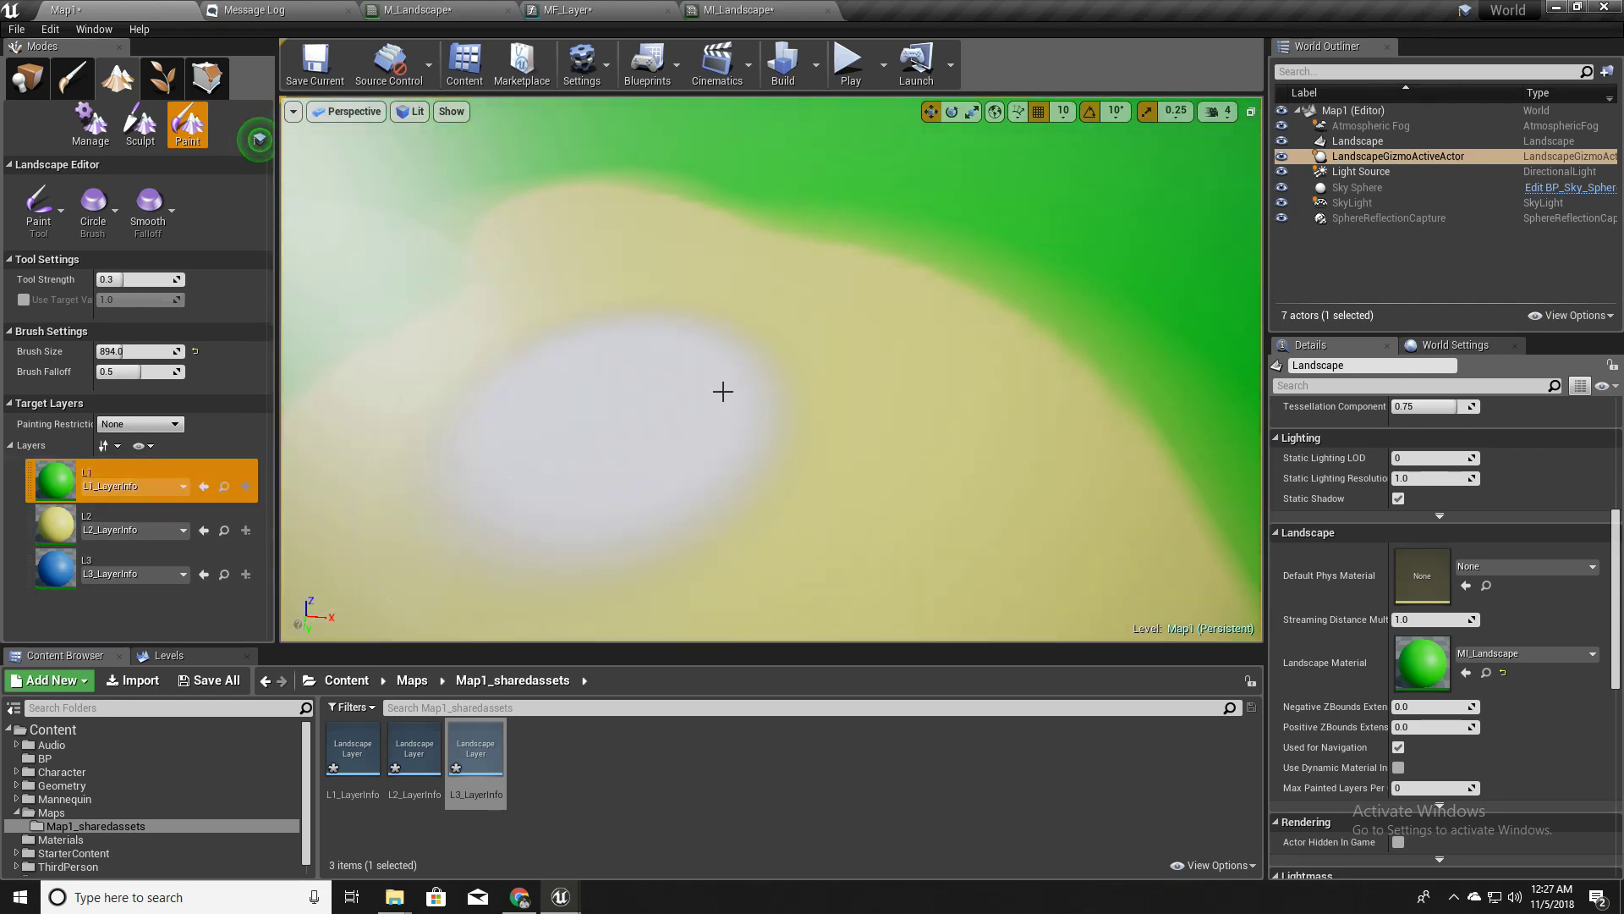
{"action": "mouse_move", "coordinate": [805, 299]}
{"action": "left_mouse_down"}
{"action": "mouse_move", "coordinate": [911, 305]}
{"action": "mouse_move", "coordinate": [917, 345]}
{"action": "left_mouse_up"}
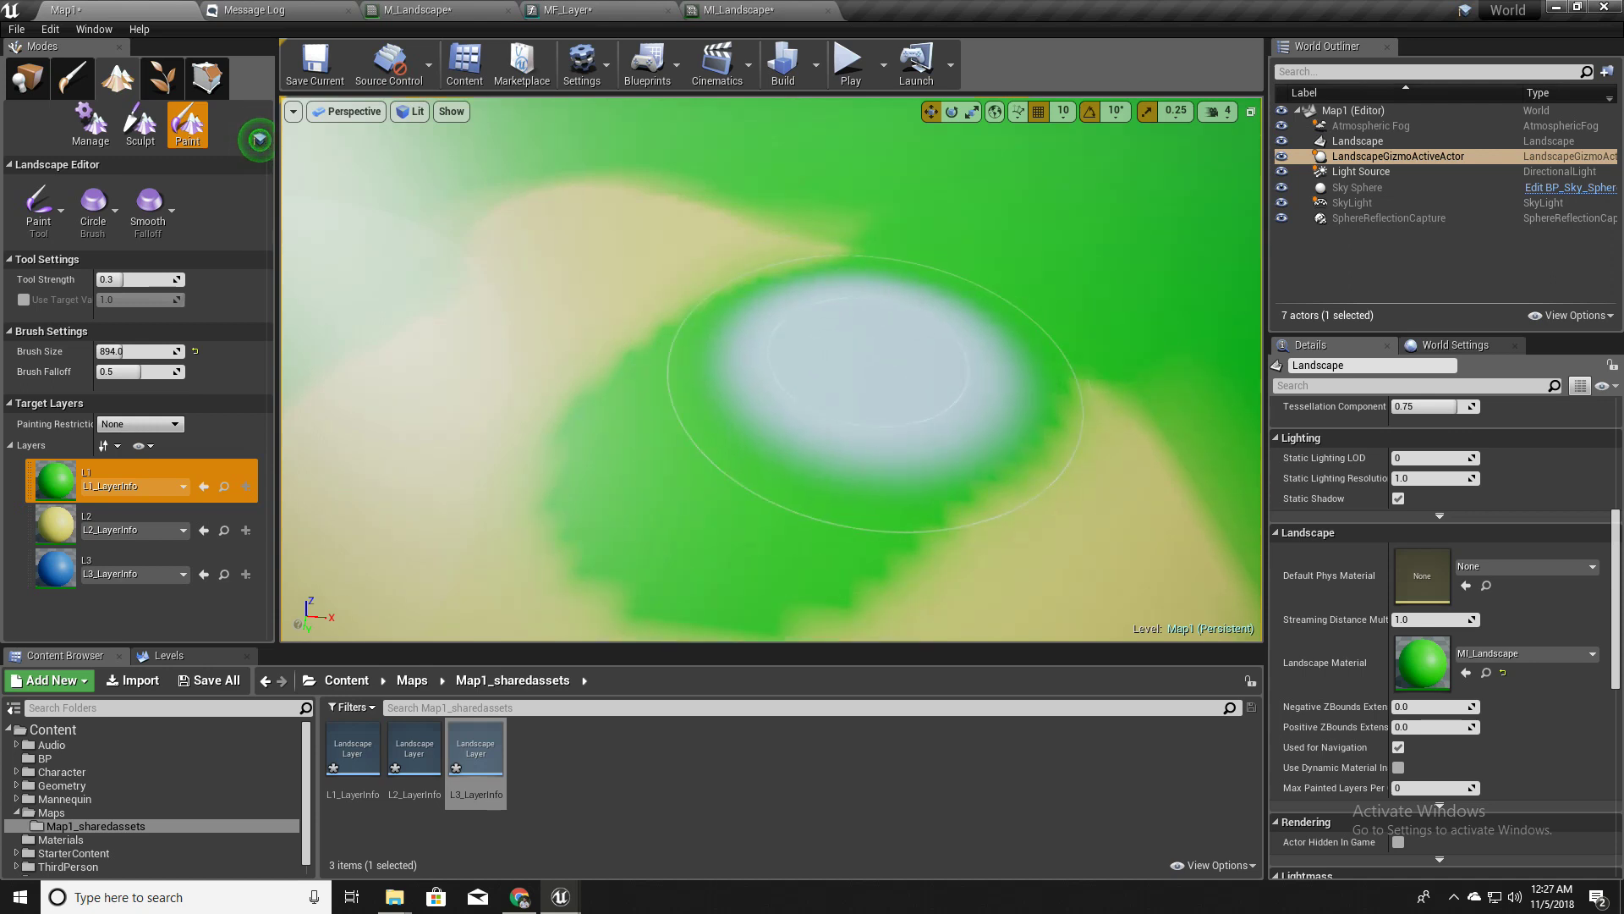
{"action": "right_click_drag", "start_coordinate": [917, 344], "coordinate": [917, 344]}
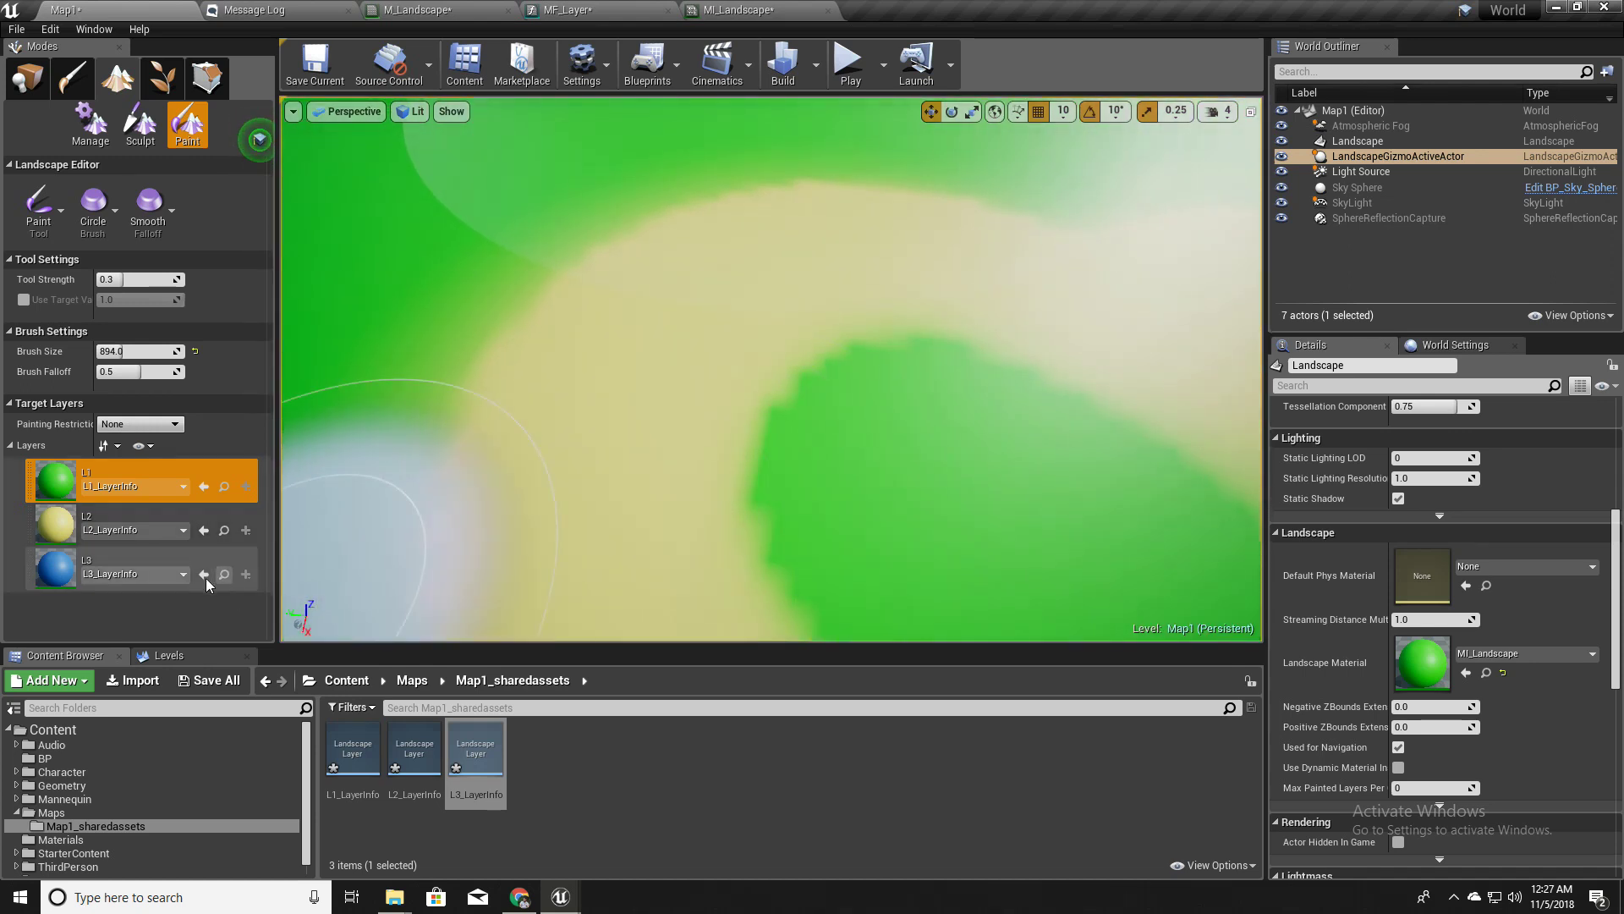
Select the L3 layer and paint blue strokes across the landscape
{"action": "left_click", "coordinate": [149, 564]}
{"action": "right_click_drag", "start_coordinate": [703, 409], "coordinate": [711, 395]}
{"action": "mouse_move", "coordinate": [863, 440]}
{"action": "left_mouse_down"}
{"action": "mouse_move", "coordinate": [519, 363]}
{"action": "mouse_move", "coordinate": [765, 423]}
{"action": "left_mouse_up"}
{"action": "mouse_move", "coordinate": [765, 423]}
{"action": "right_mouse_down"}
{"action": "mouse_move", "coordinate": [766, 399]}
{"action": "mouse_move", "coordinate": [785, 406]}
{"action": "mouse_move", "coordinate": [780, 440]}
{"action": "right_mouse_up"}
{"action": "left_click", "coordinate": [780, 439]}
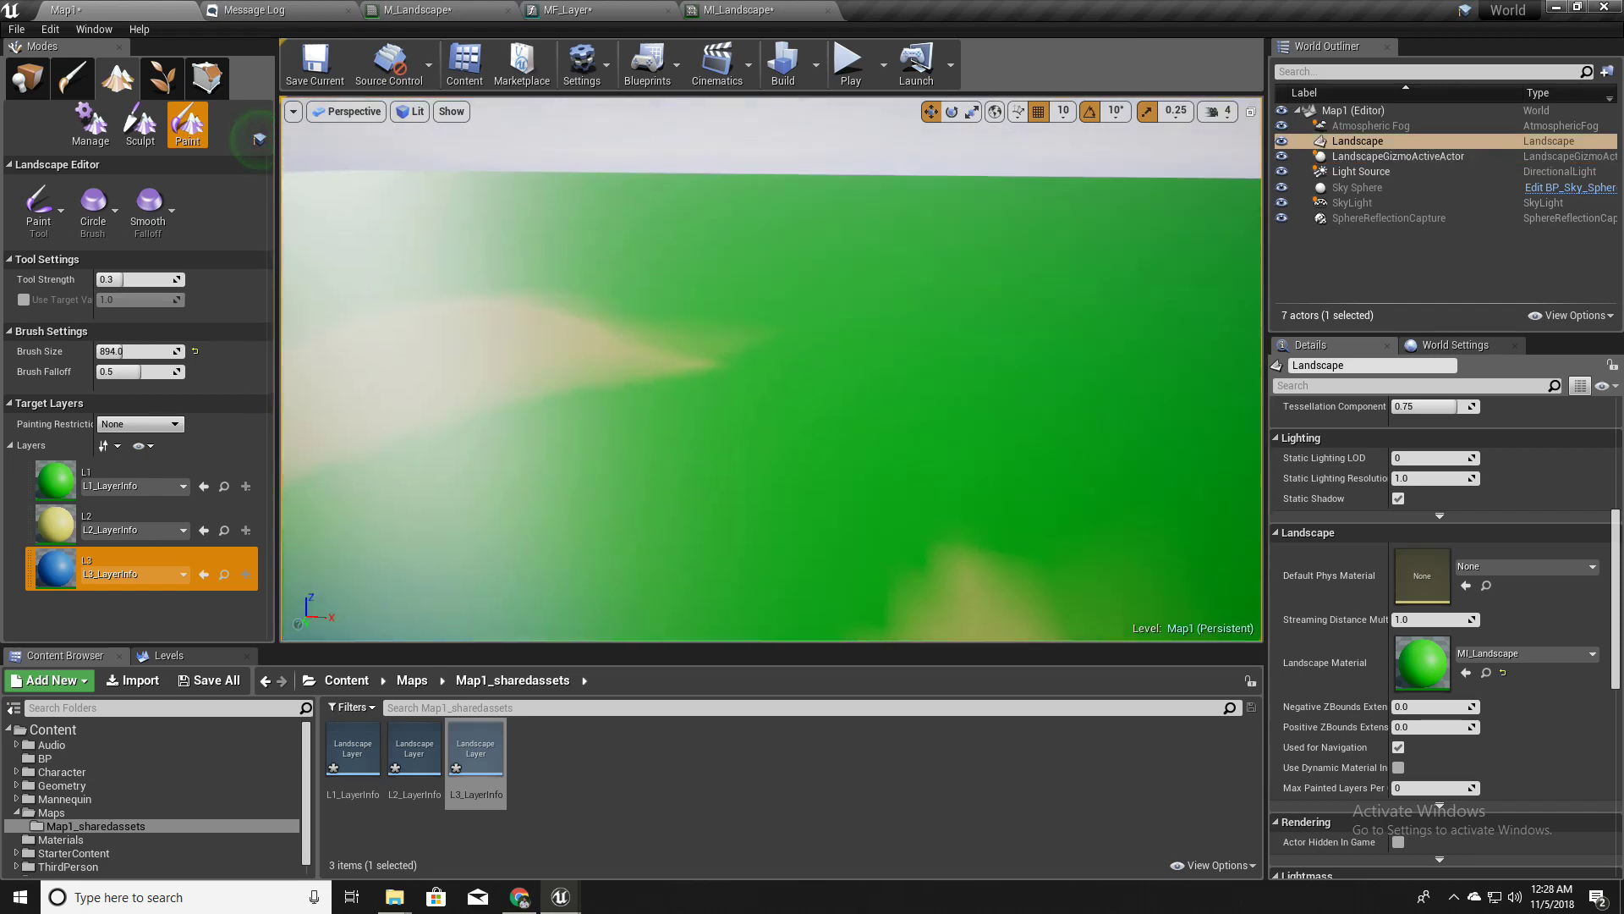
{"action": "left_click_drag", "start_coordinate": [780, 439], "coordinate": [729, 344]}
{"action": "right_click_drag", "start_coordinate": [730, 345], "coordinate": [730, 344]}
{"action": "mouse_move", "coordinate": [815, 337]}
{"action": "left_mouse_down"}
{"action": "mouse_move", "coordinate": [638, 272]}
{"action": "mouse_move", "coordinate": [715, 341]}
{"action": "mouse_move", "coordinate": [606, 344]}
{"action": "mouse_move", "coordinate": [584, 377]}
{"action": "left_mouse_up"}
Select the L2 layer and paint a yellow patch over the blue L3 area
{"action": "left_click", "coordinate": [121, 479]}
{"action": "left_click", "coordinate": [121, 518]}
{"action": "left_click_drag", "start_coordinate": [779, 439], "coordinate": [925, 308]}
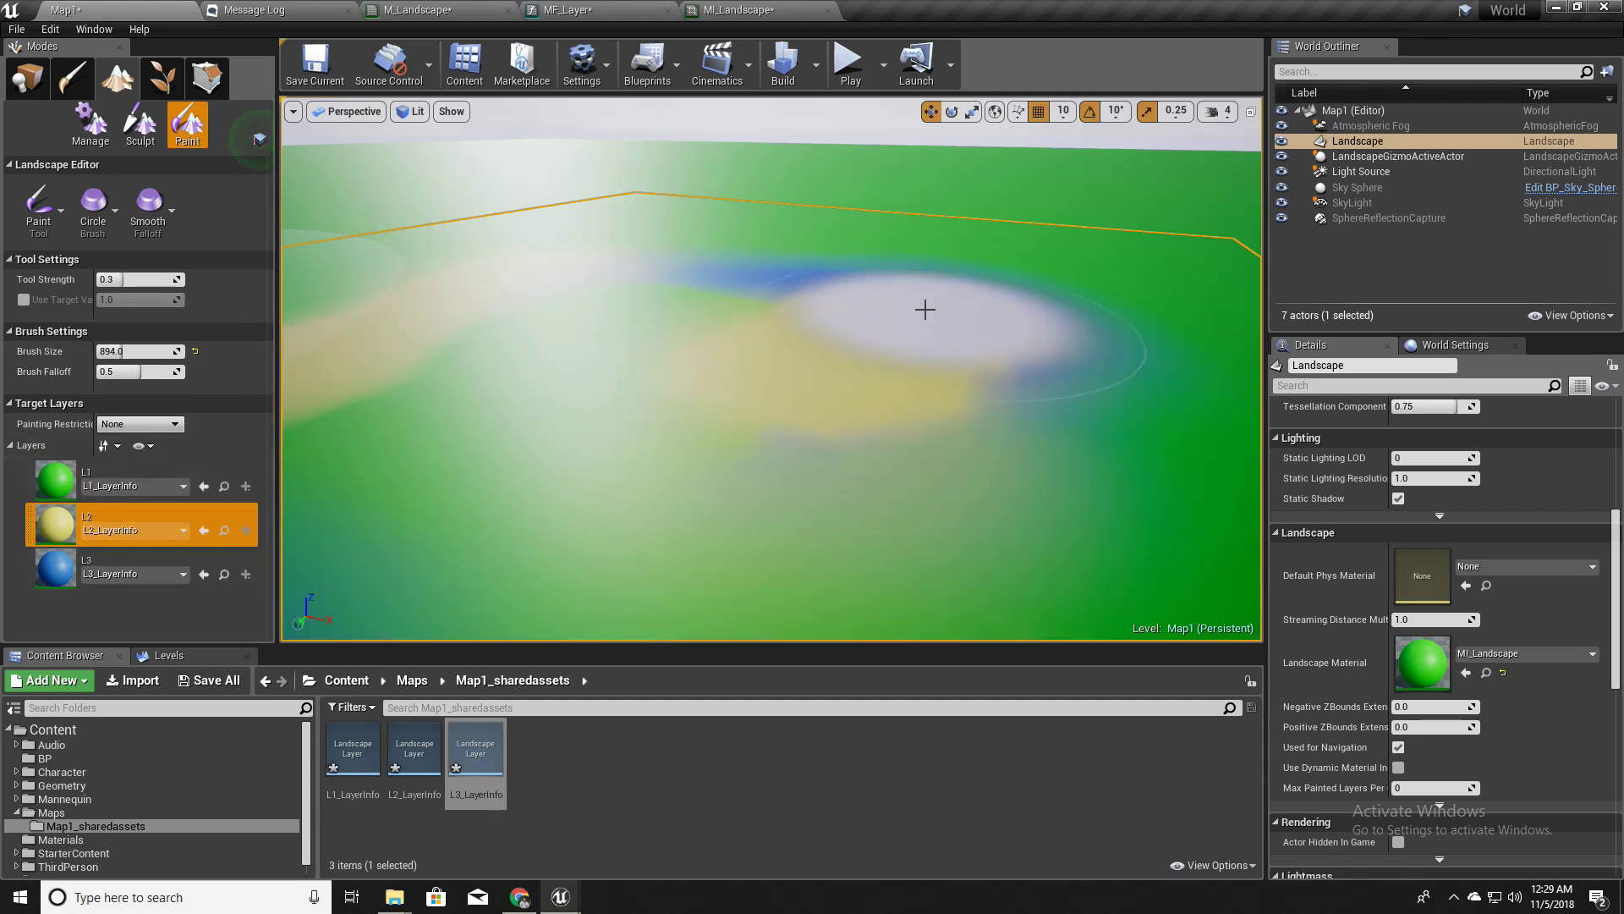
{"action": "right_click_drag", "start_coordinate": [924, 307], "coordinate": [920, 325]}
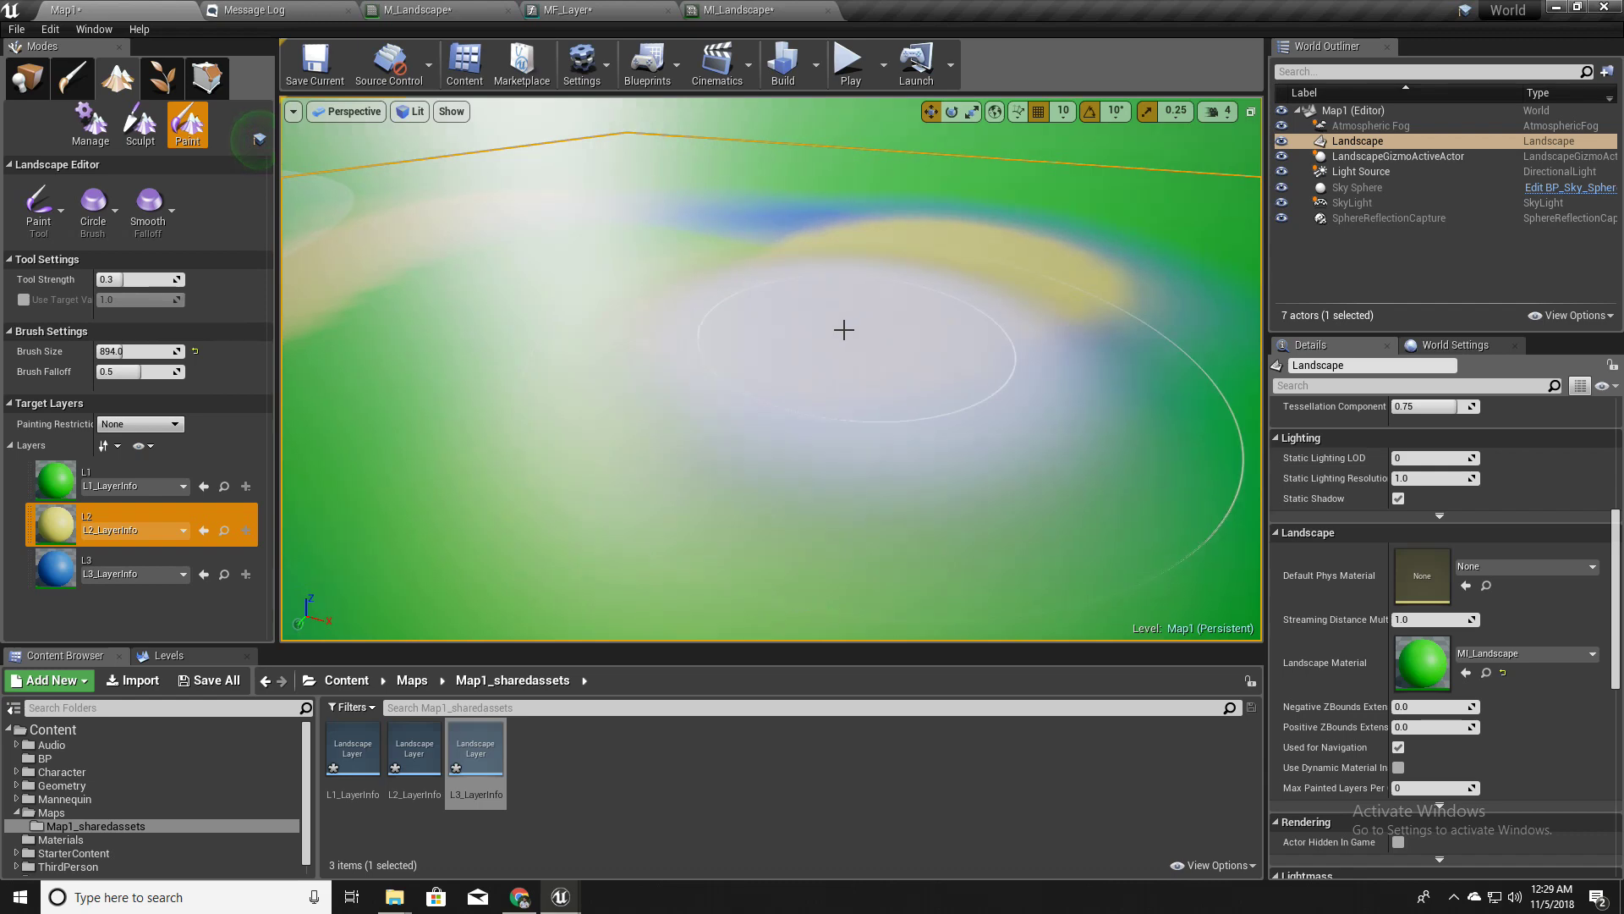
Undock the MI_Landscape editor into a floating window over the level and enable its L1 color override
{"action": "left_click", "coordinate": [735, 11]}
{"action": "left_click_drag", "start_coordinate": [736, 10], "coordinate": [246, 500]}
{"action": "left_click", "coordinate": [744, 680]}
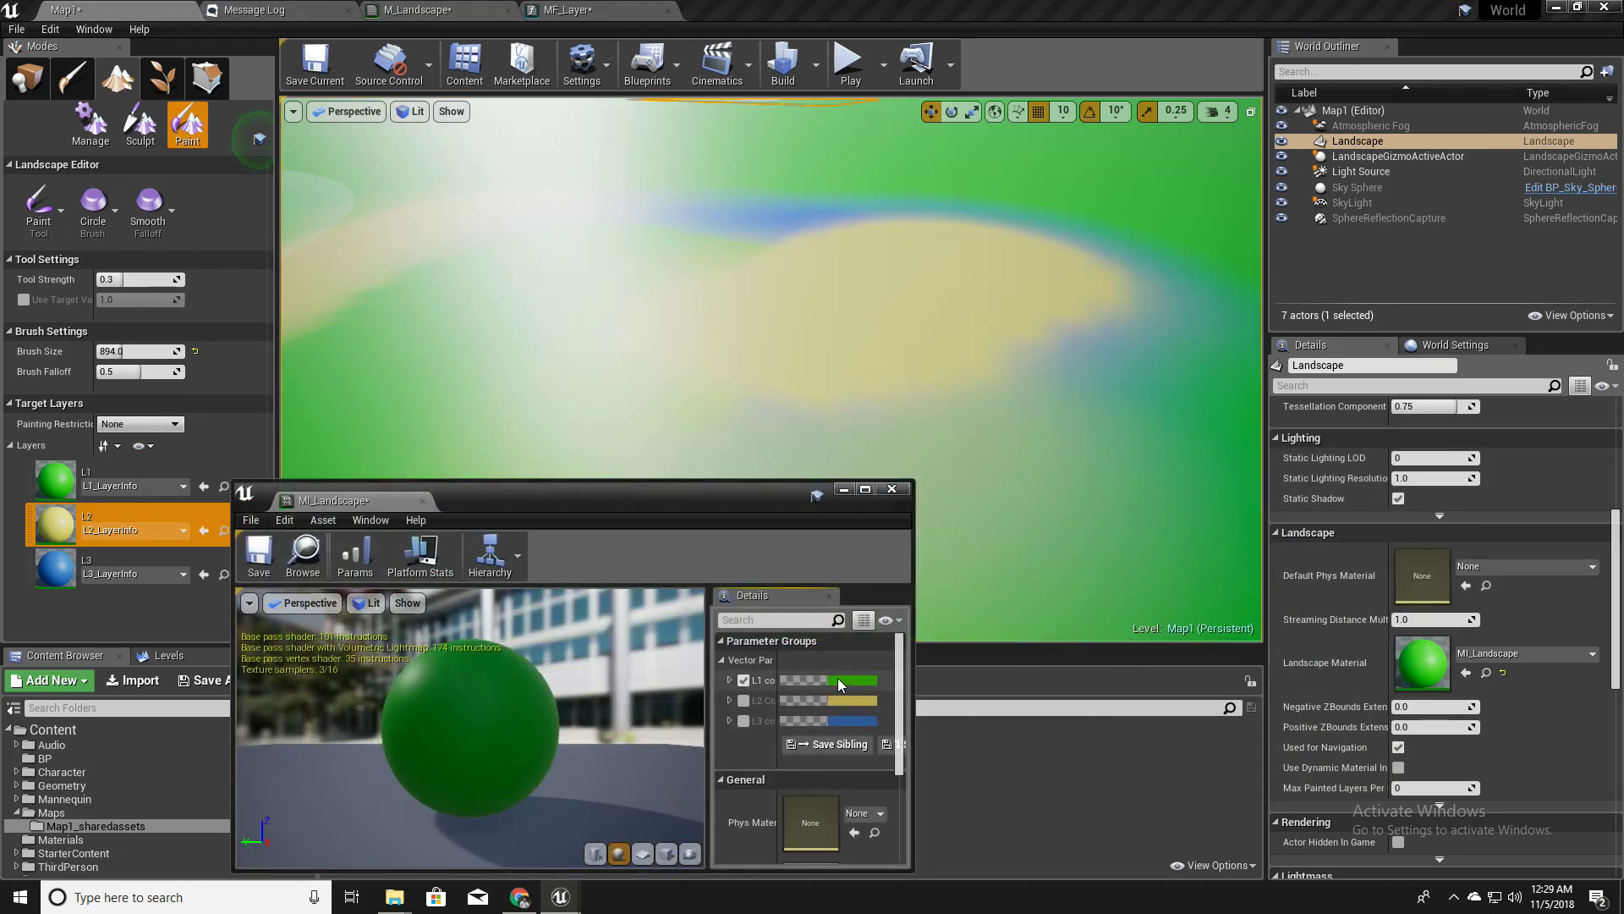
Set the L1 color of MI_Landscape to a cooler green, hex sRGB 14912400, and accept it
{"action": "left_click", "coordinate": [837, 680]}
{"action": "left_click", "coordinate": [1015, 575]}
{"action": "left_click_drag", "start_coordinate": [997, 566], "coordinate": [903, 637]}
{"action": "left_click", "coordinate": [1097, 604]}
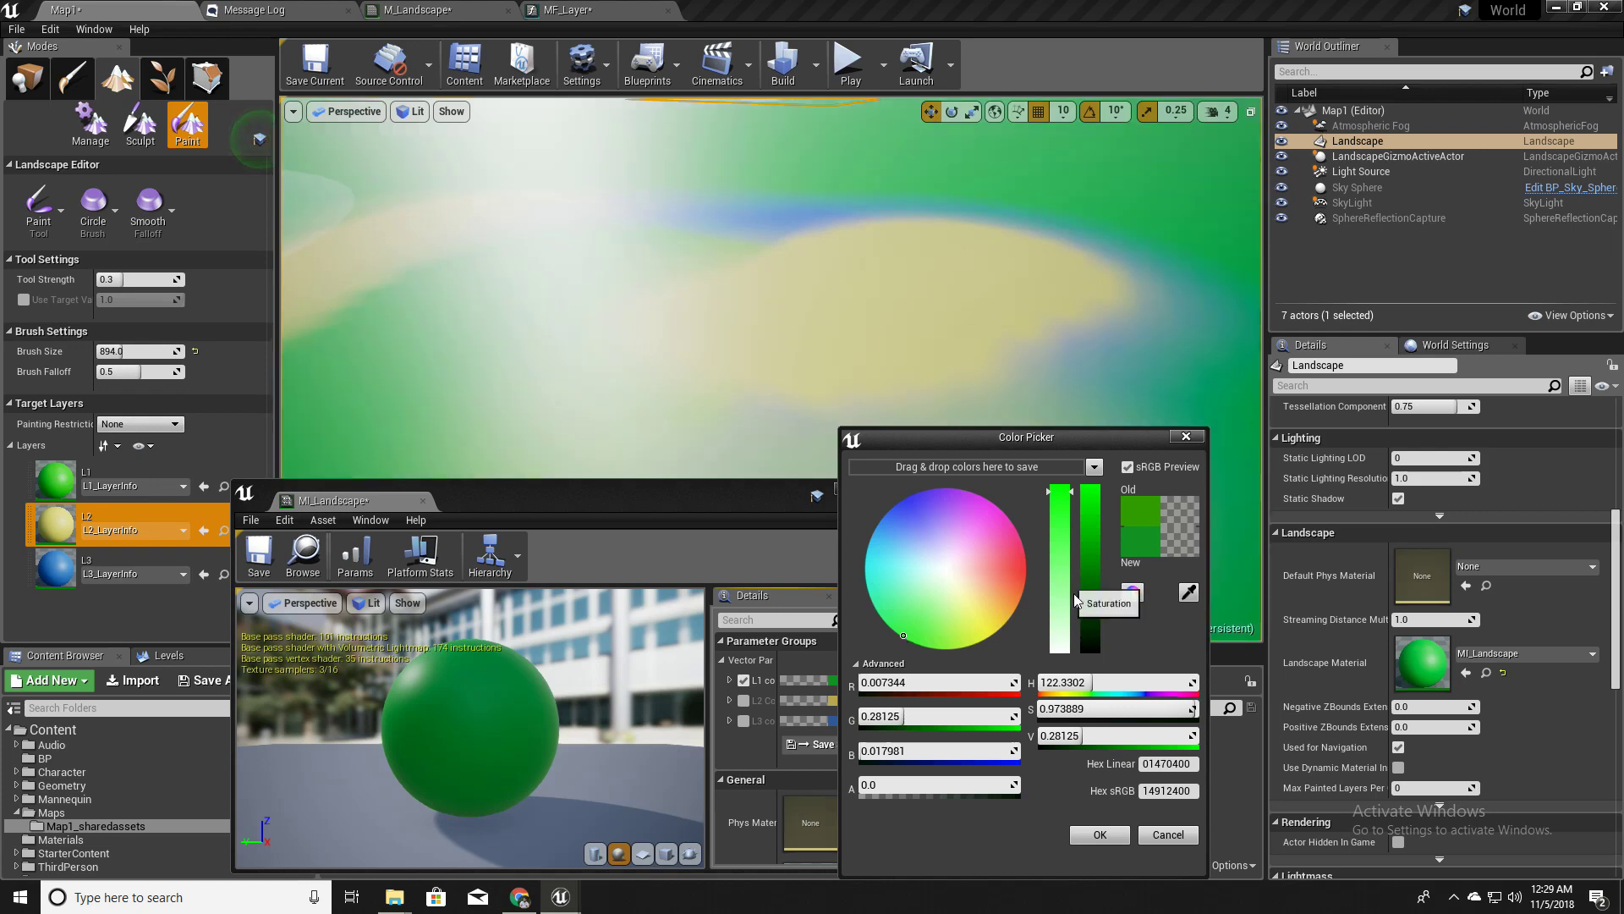
{"action": "left_click", "coordinate": [1097, 834]}
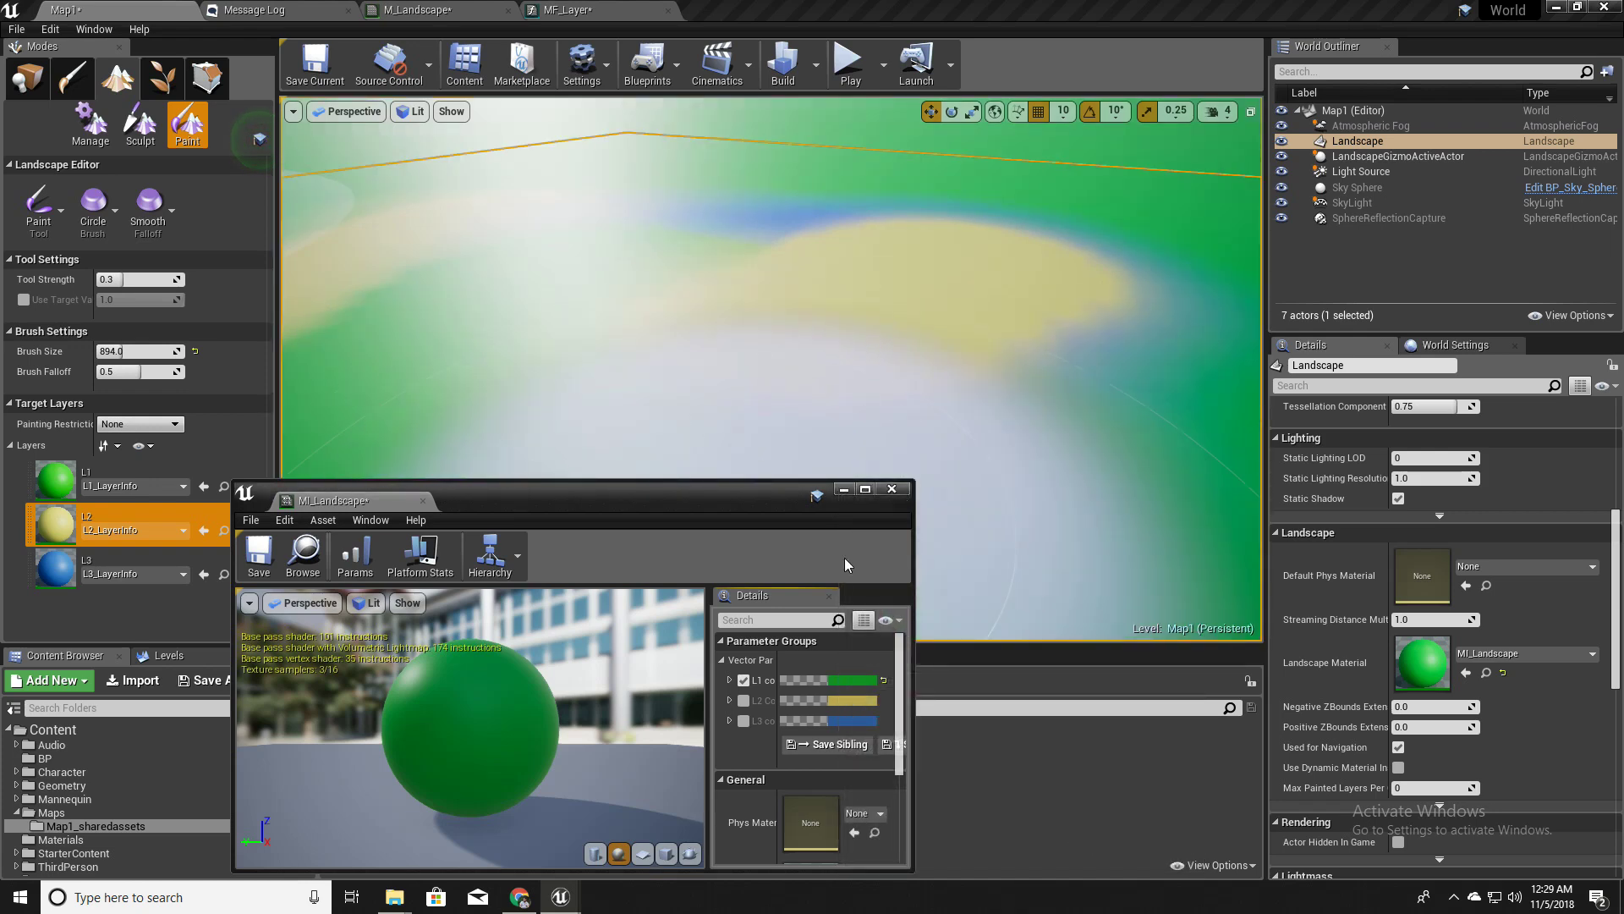
Enable the L2 color override and darken the yellow to a value of 0.291667, hex sRGB 93843D00
{"action": "double_click", "coordinate": [840, 698]}
{"action": "left_click", "coordinate": [839, 698]}
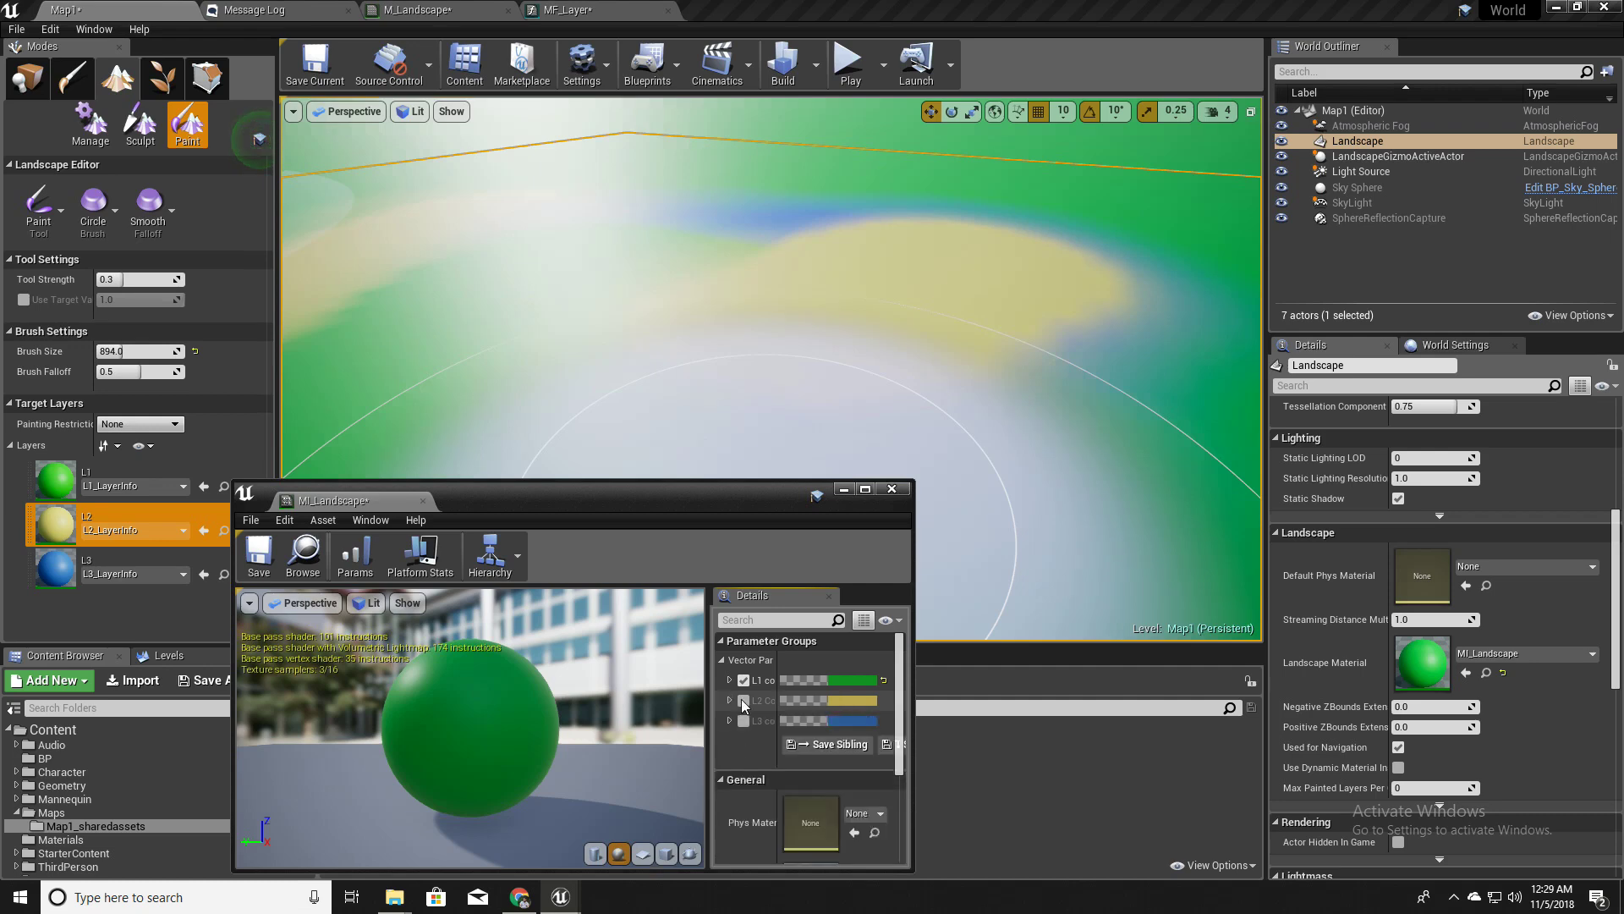
{"action": "left_click", "coordinate": [851, 702]}
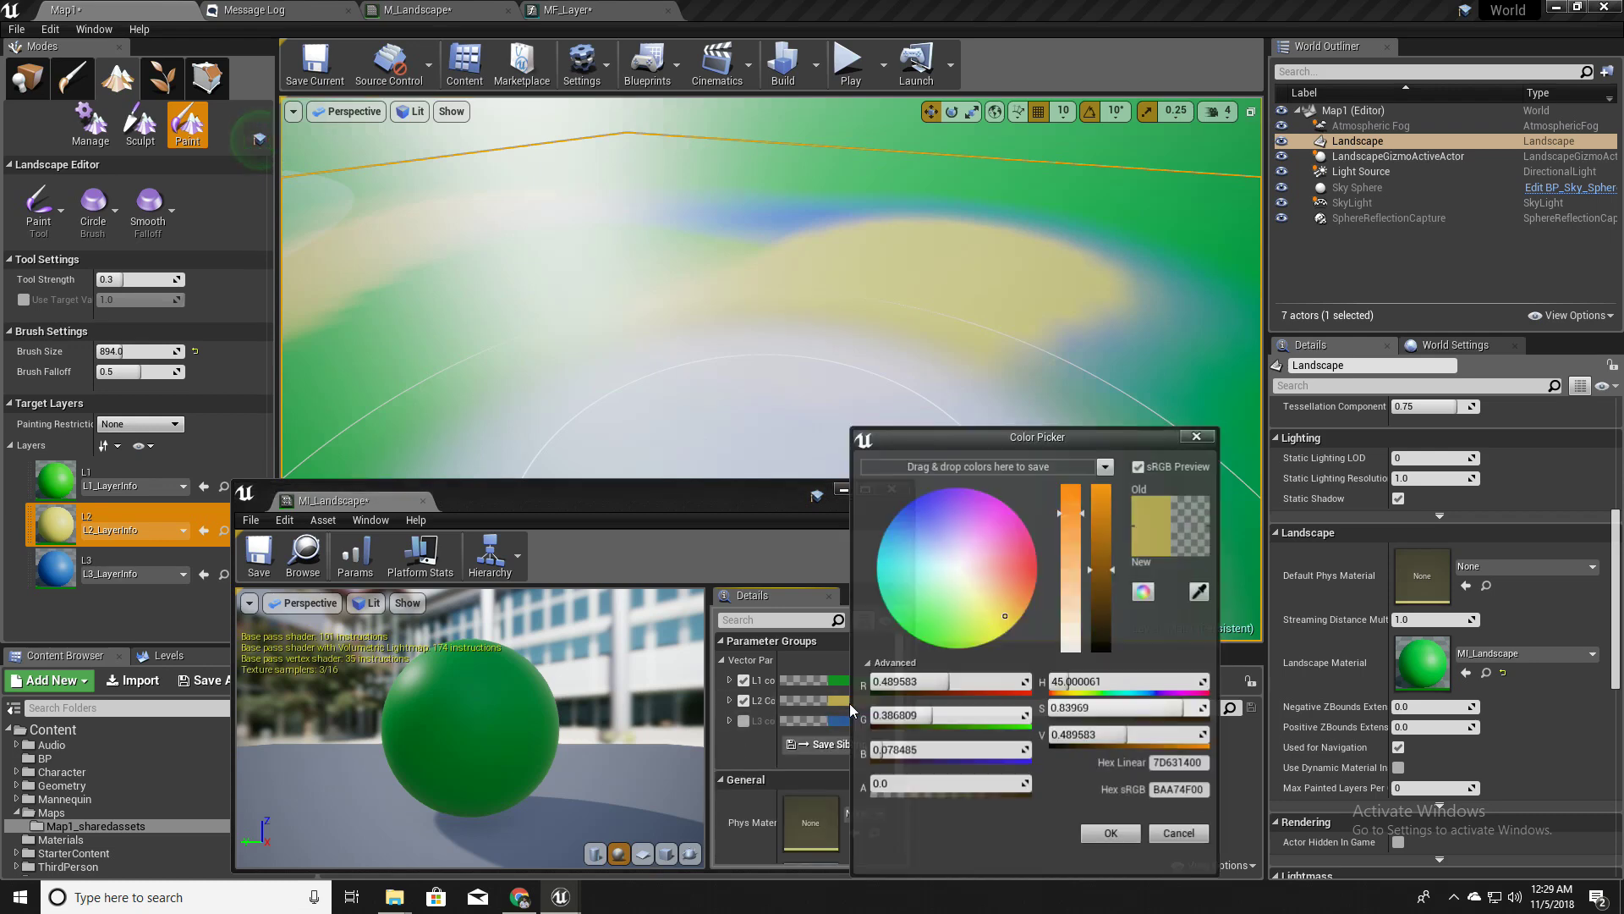
{"action": "left_click", "coordinate": [1103, 602]}
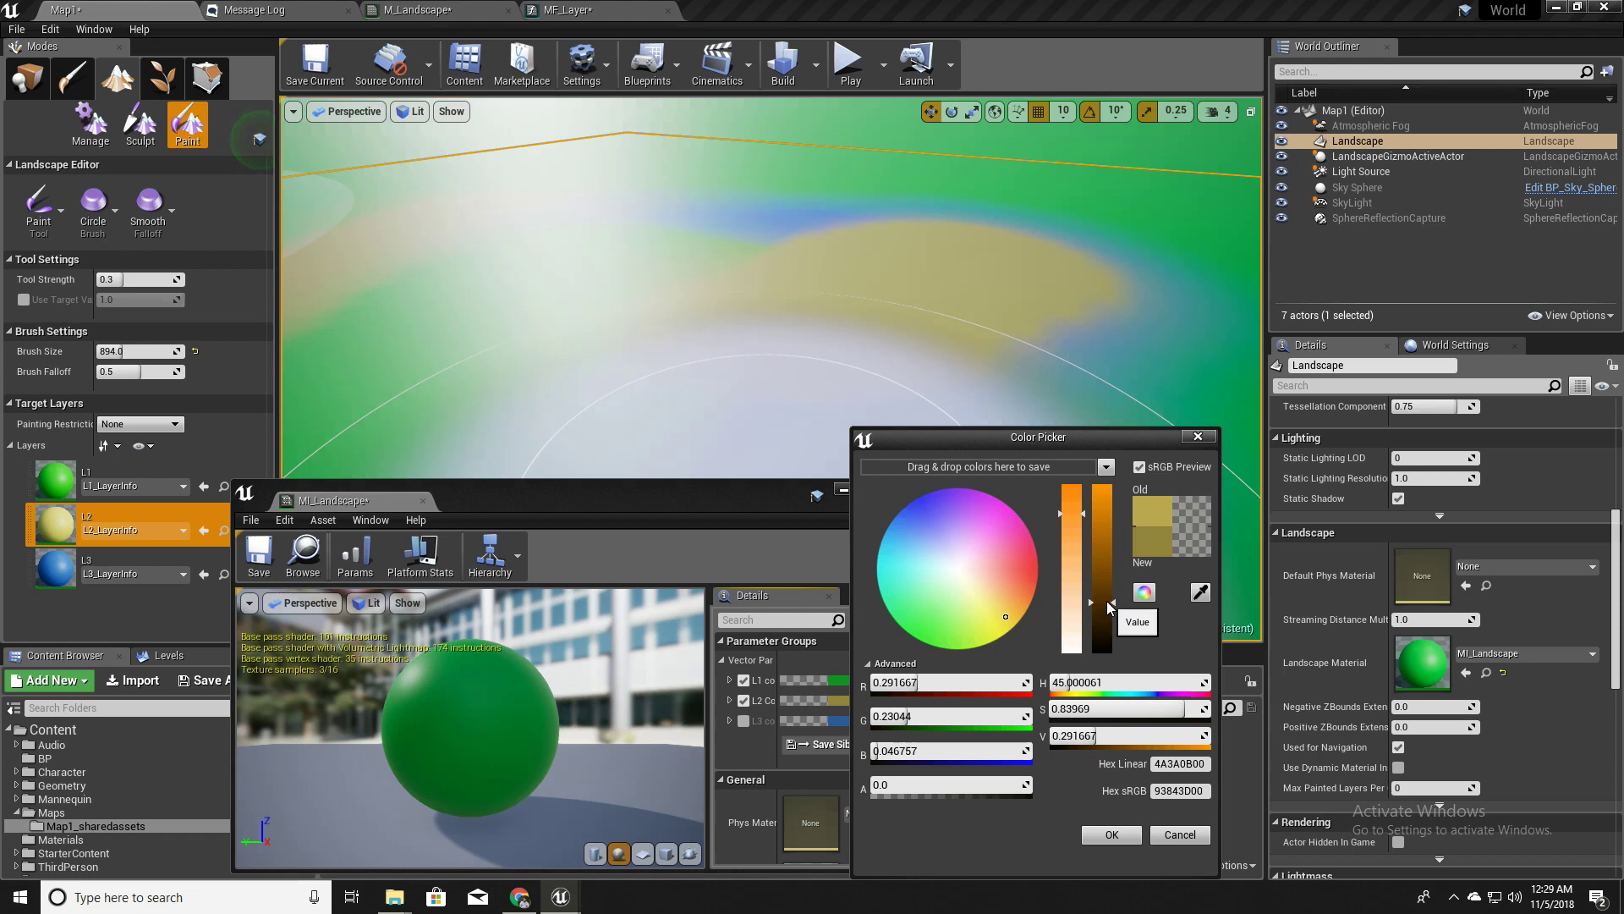
{"action": "left_click", "coordinate": [1112, 835]}
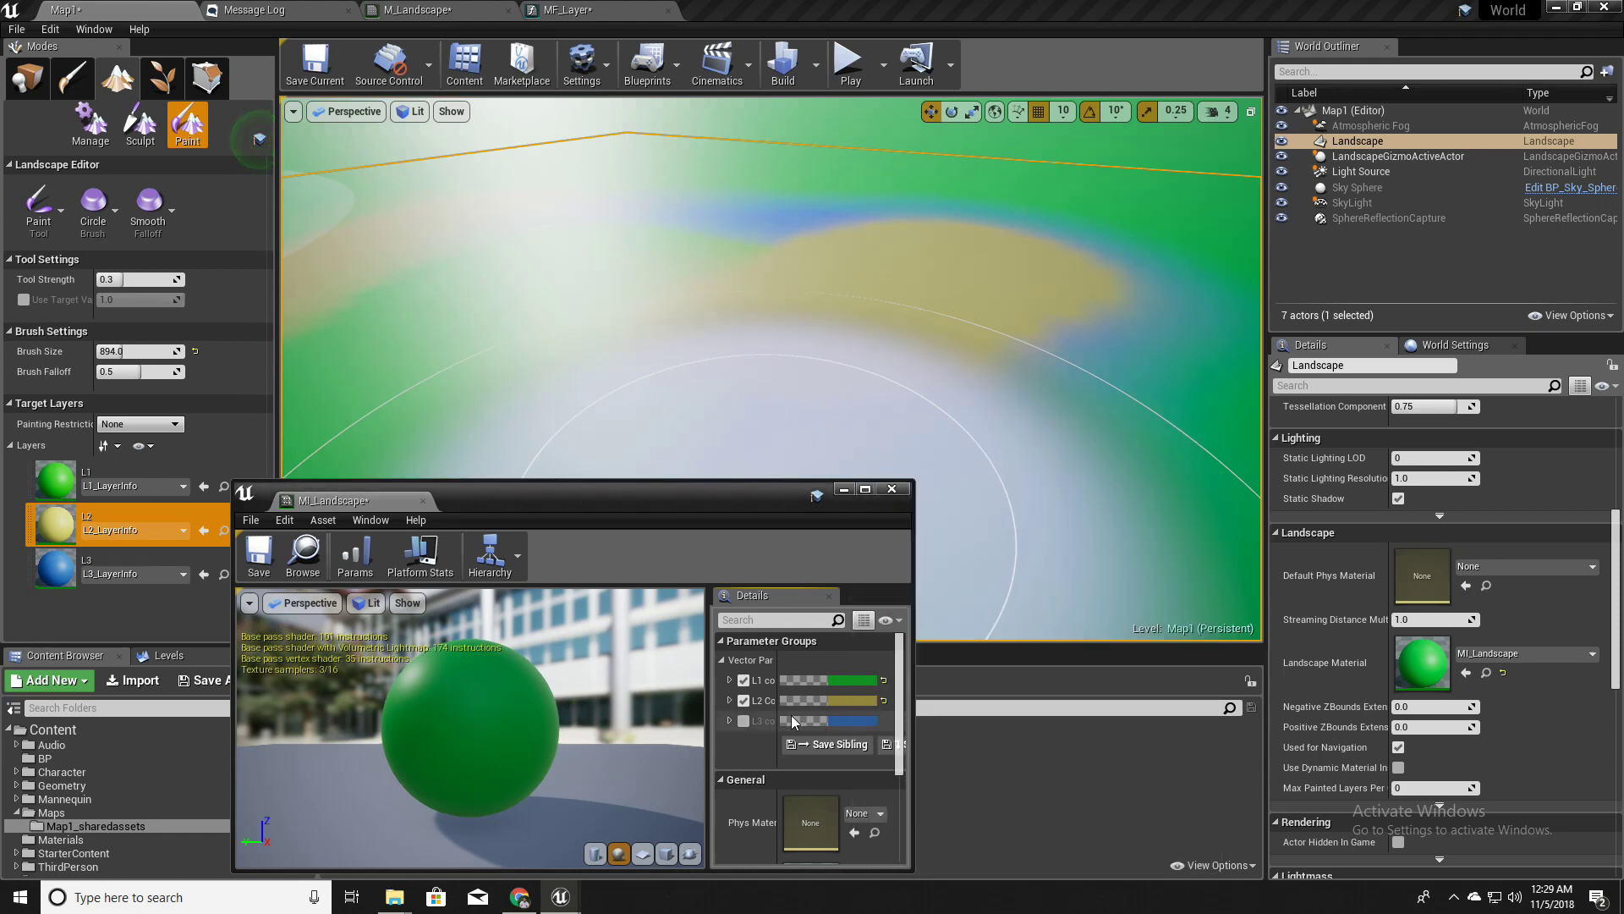
Set the overridden L3 color to a muted beige, hex sRGB 9B997900, and close the MI_Landscape editor
{"action": "left_click", "coordinate": [853, 722]}
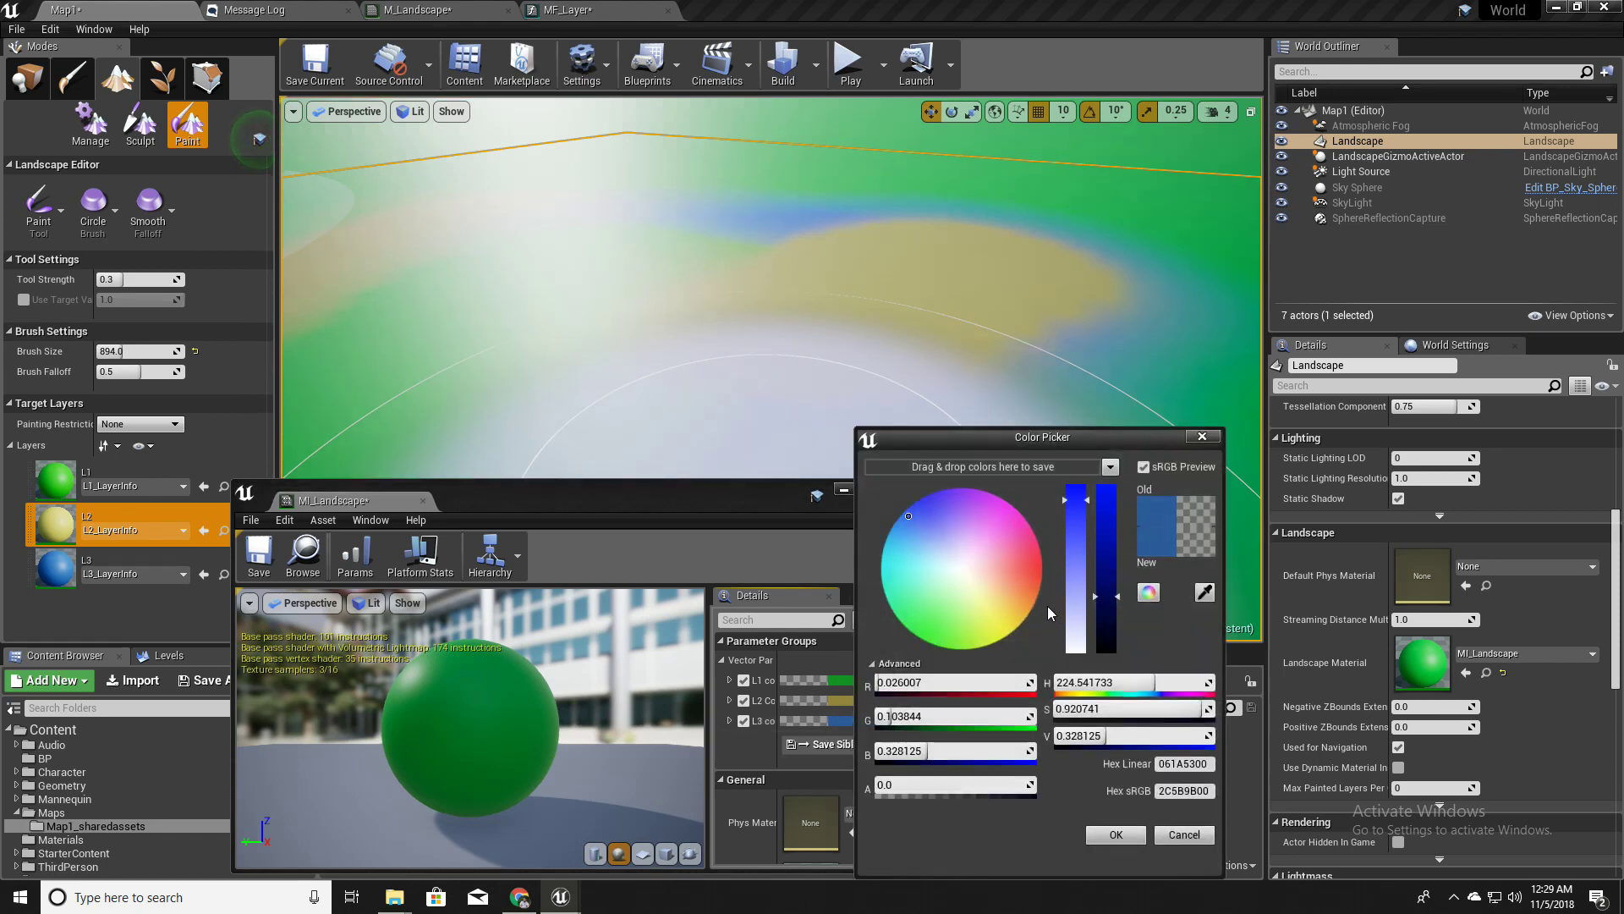
{"action": "left_click_drag", "start_coordinate": [1034, 604], "coordinate": [980, 595]}
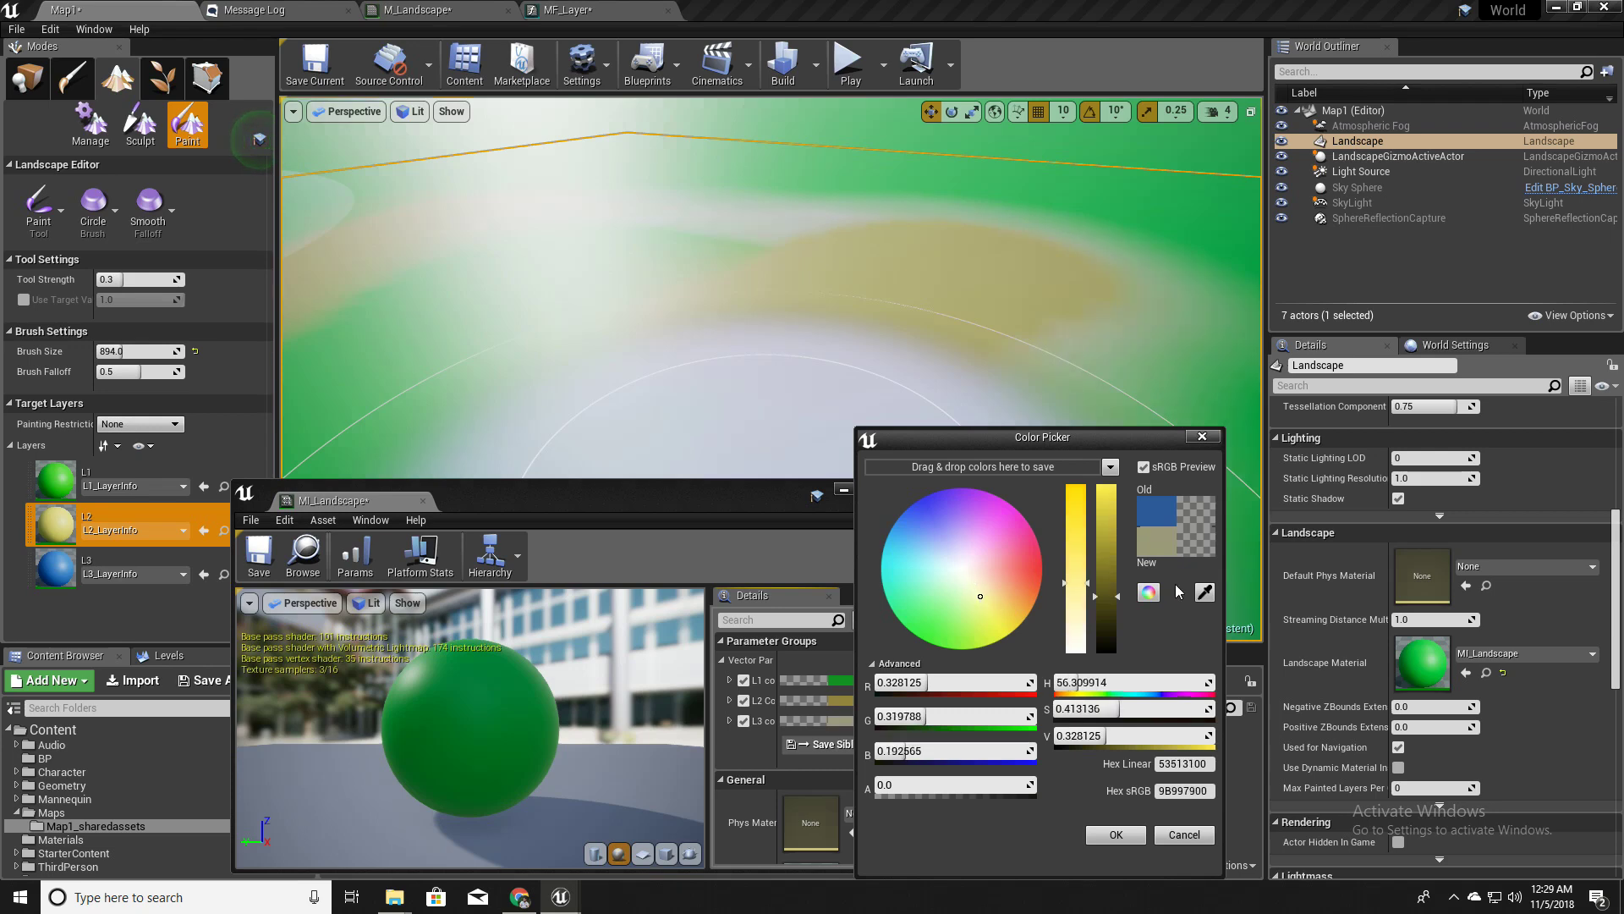
{"action": "left_click", "coordinate": [1114, 836]}
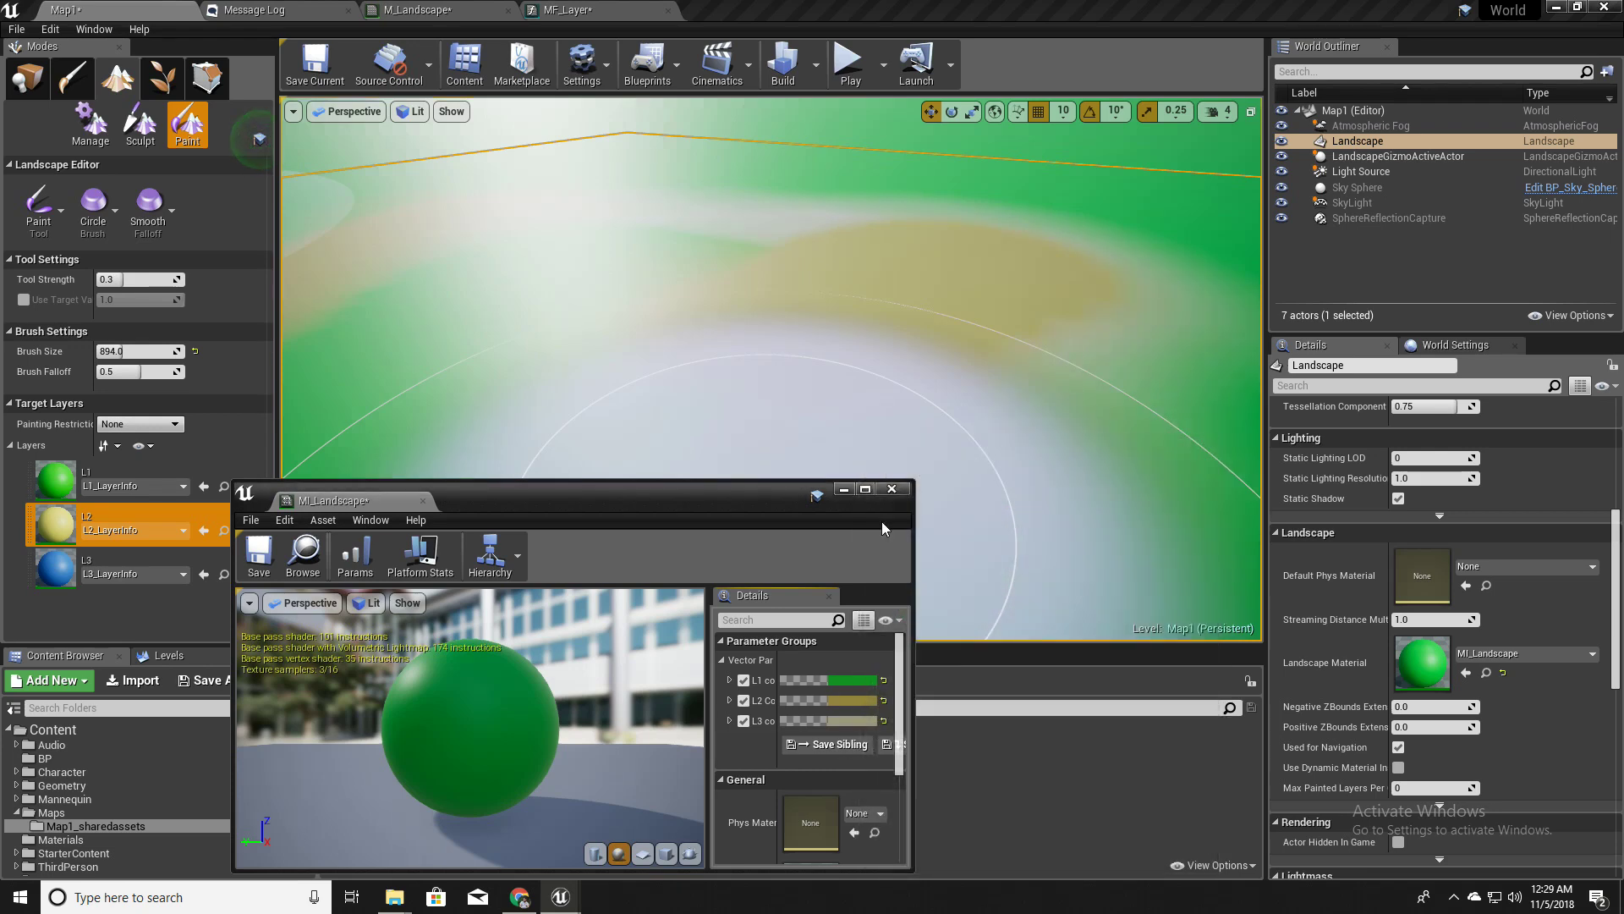
{"action": "left_click", "coordinate": [889, 494]}
Switch the landscape tools from painting to sculpting and reduce the brush size to 412
{"action": "mouse_move", "coordinate": [826, 421]}
{"action": "right_mouse_down"}
{"action": "mouse_move", "coordinate": [825, 363]}
{"action": "mouse_move", "coordinate": [804, 339]}
{"action": "mouse_move", "coordinate": [854, 335]}
{"action": "mouse_move", "coordinate": [931, 393]}
{"action": "right_mouse_up"}
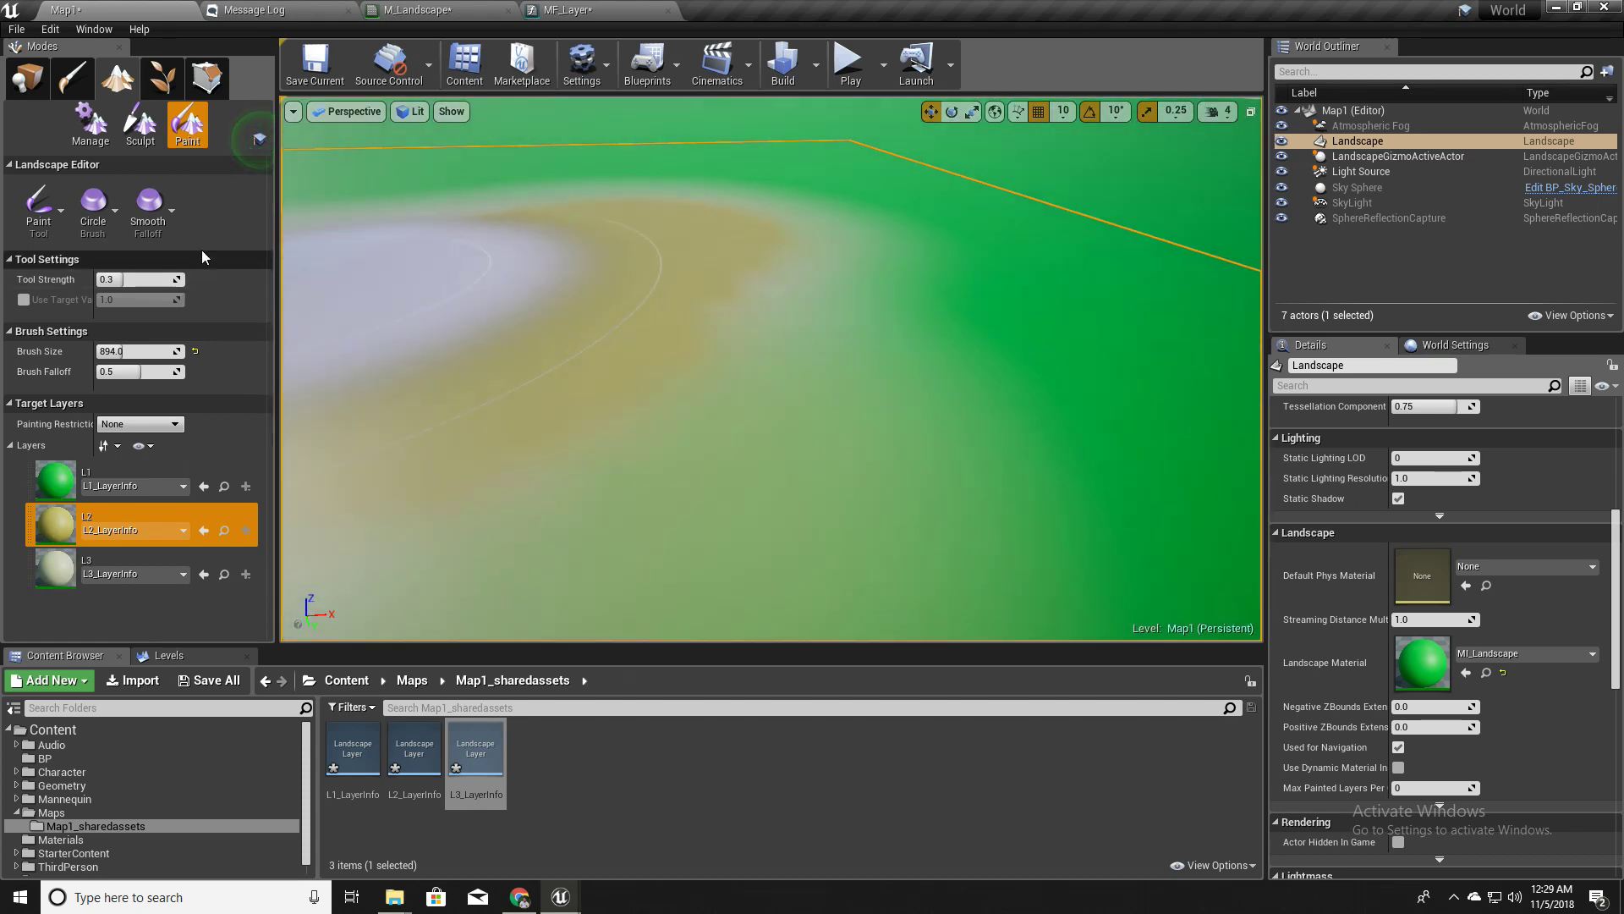
{"action": "left_click", "coordinate": [136, 126]}
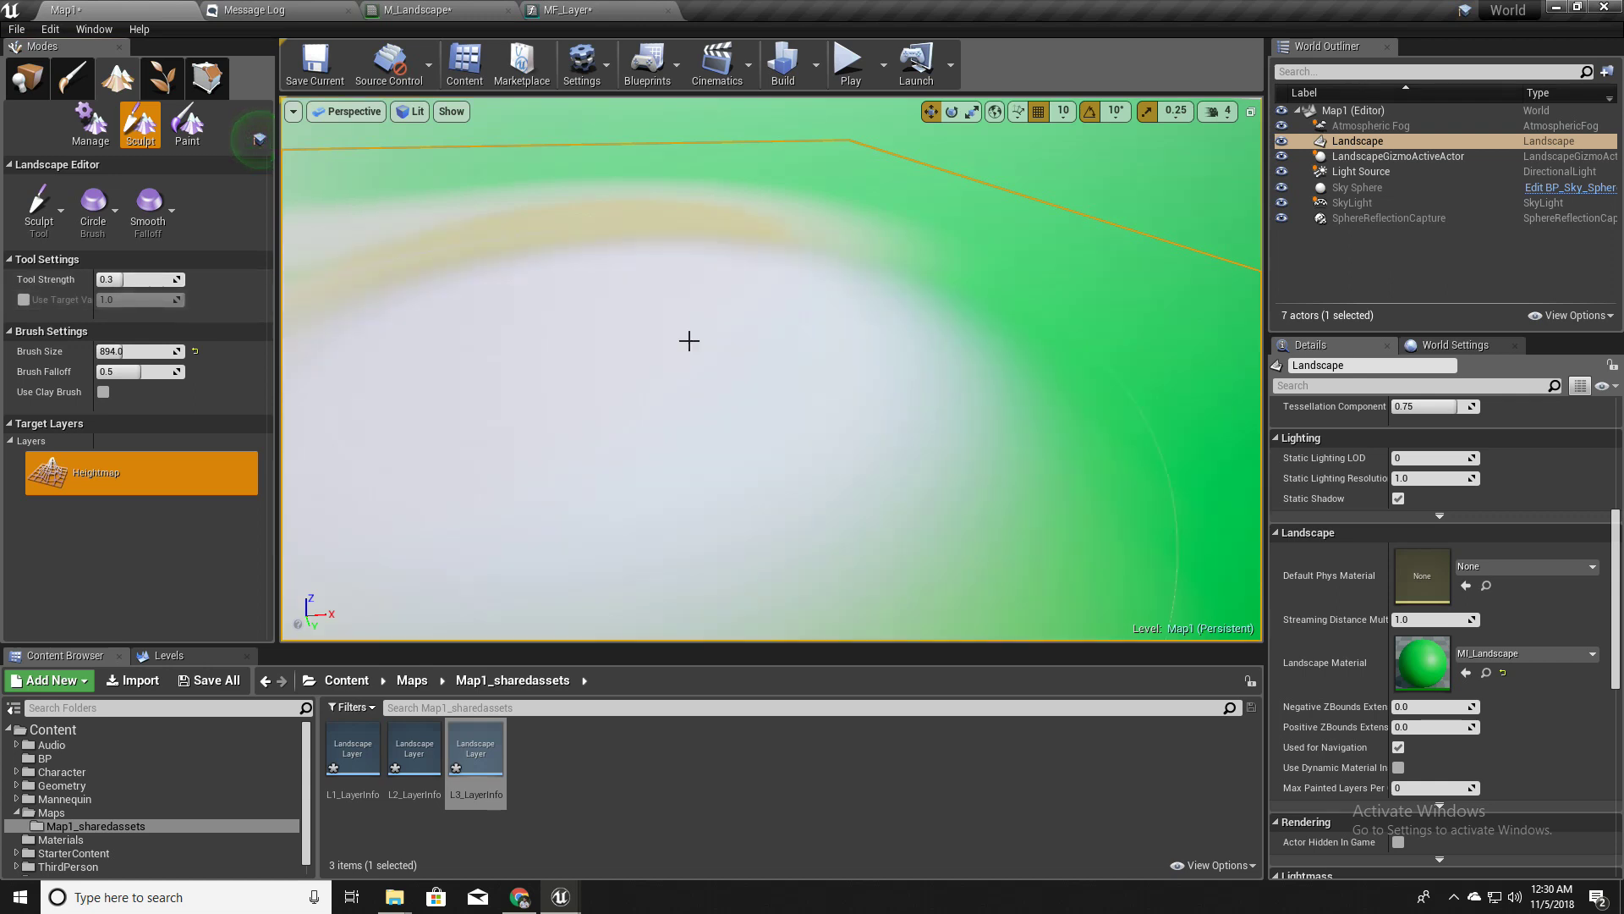
{"action": "mouse_move", "coordinate": [727, 376]}
{"action": "right_mouse_down"}
{"action": "mouse_move", "coordinate": [703, 322]}
{"action": "mouse_move", "coordinate": [734, 457]}
{"action": "mouse_move", "coordinate": [716, 377]}
{"action": "right_mouse_up"}
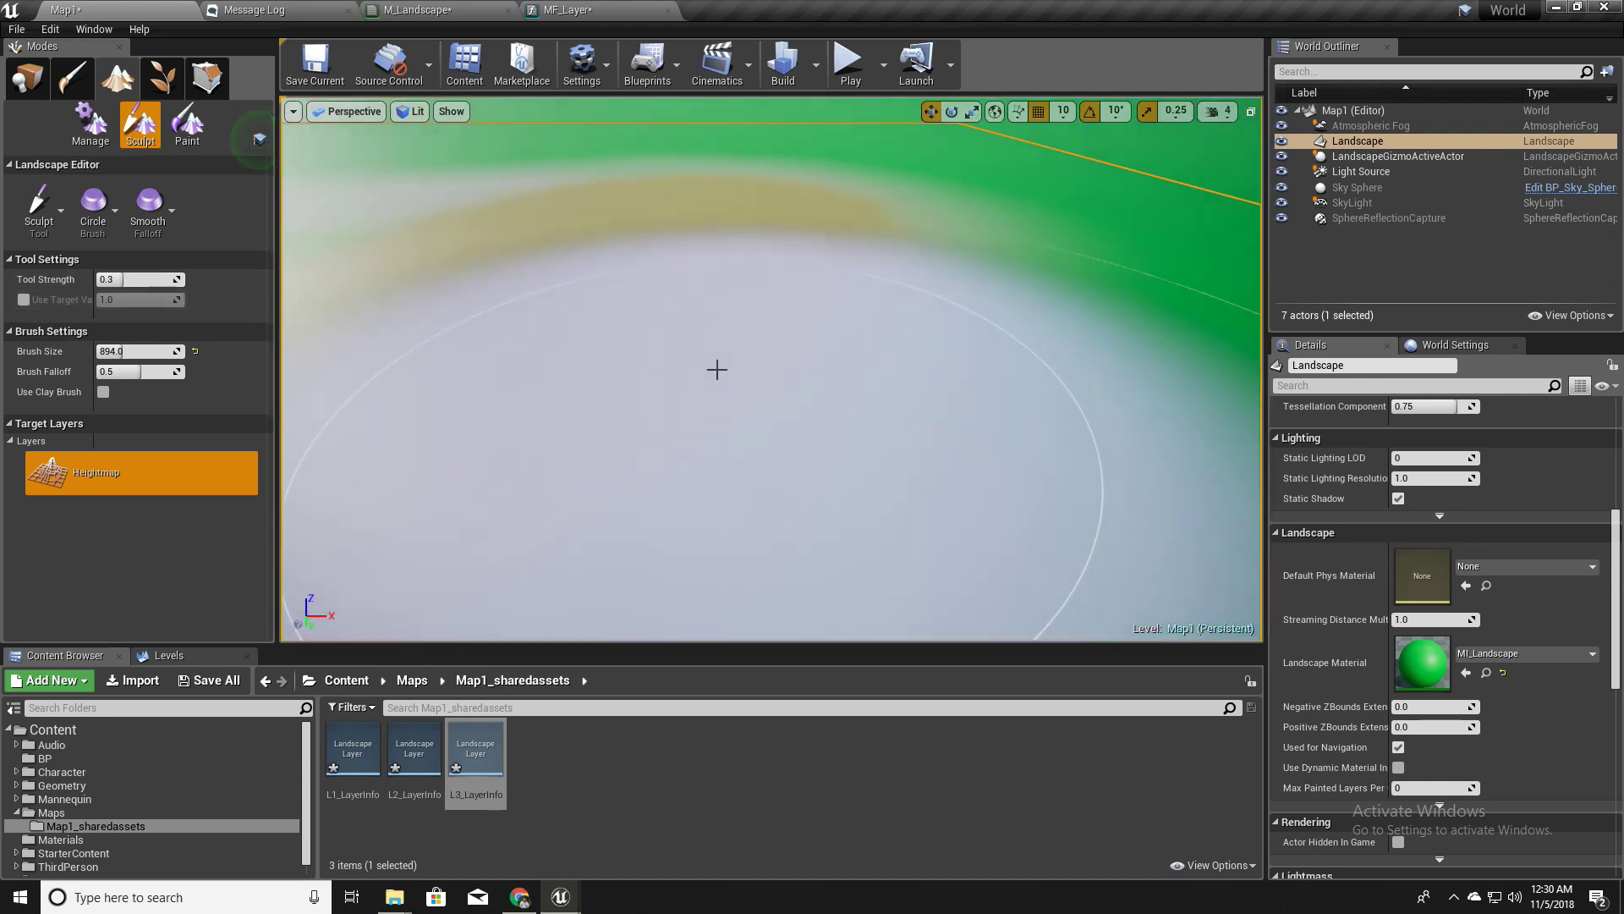
{"action": "key", "text": "ctrl+z"}
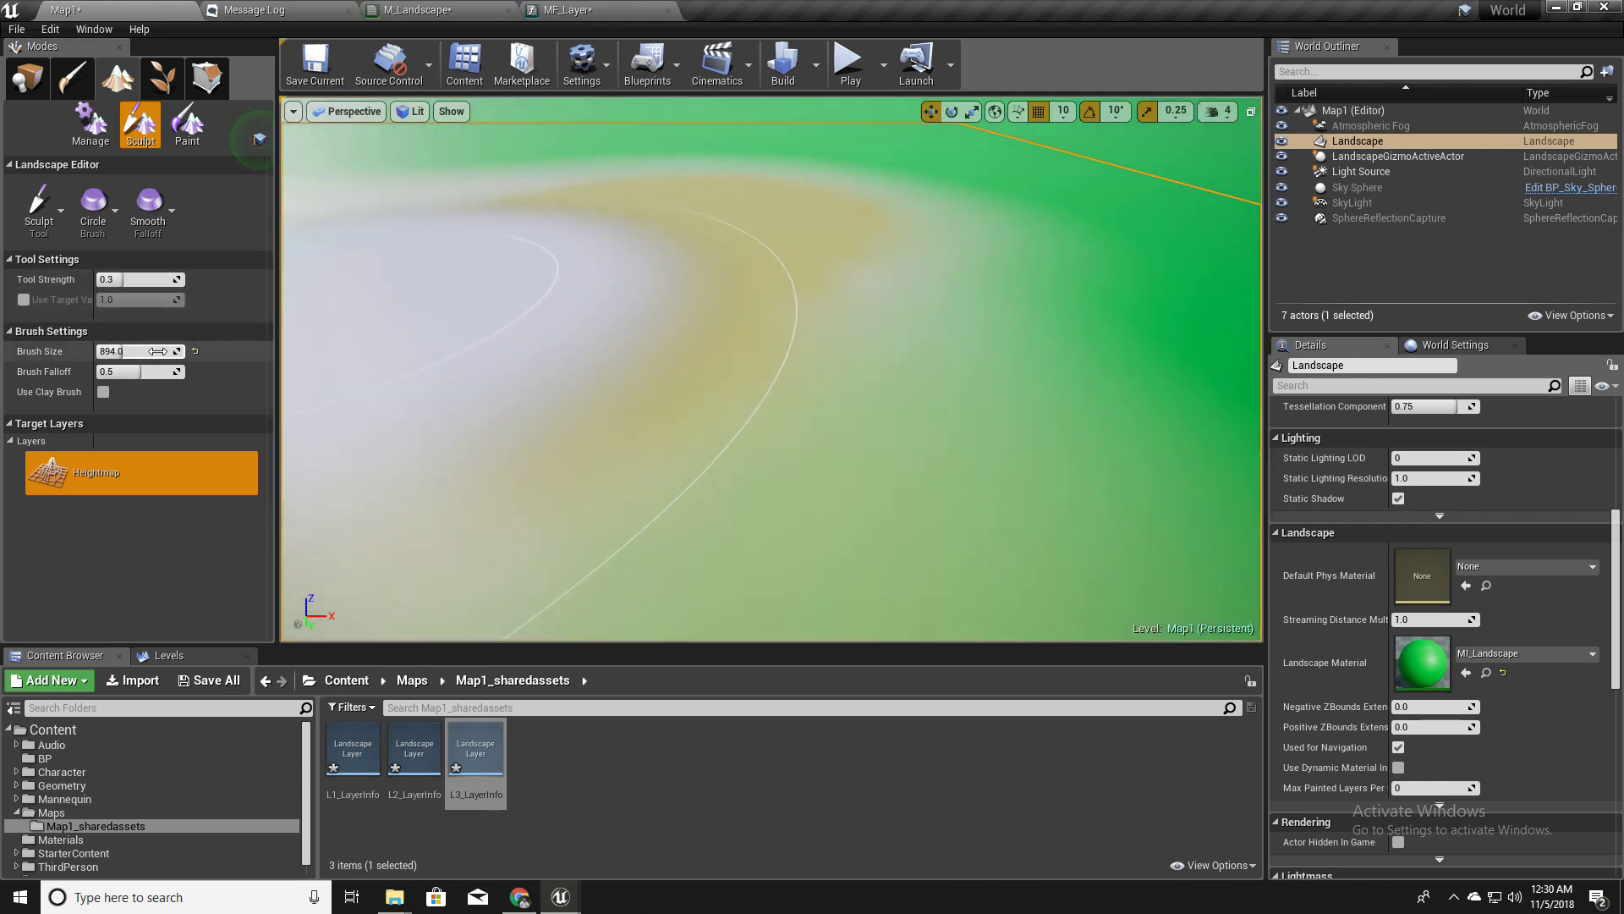
{"action": "mouse_move", "coordinate": [677, 337]}
{"action": "right_mouse_down"}
{"action": "mouse_move", "coordinate": [673, 296]}
{"action": "mouse_move", "coordinate": [678, 362]}
{"action": "right_mouse_up"}
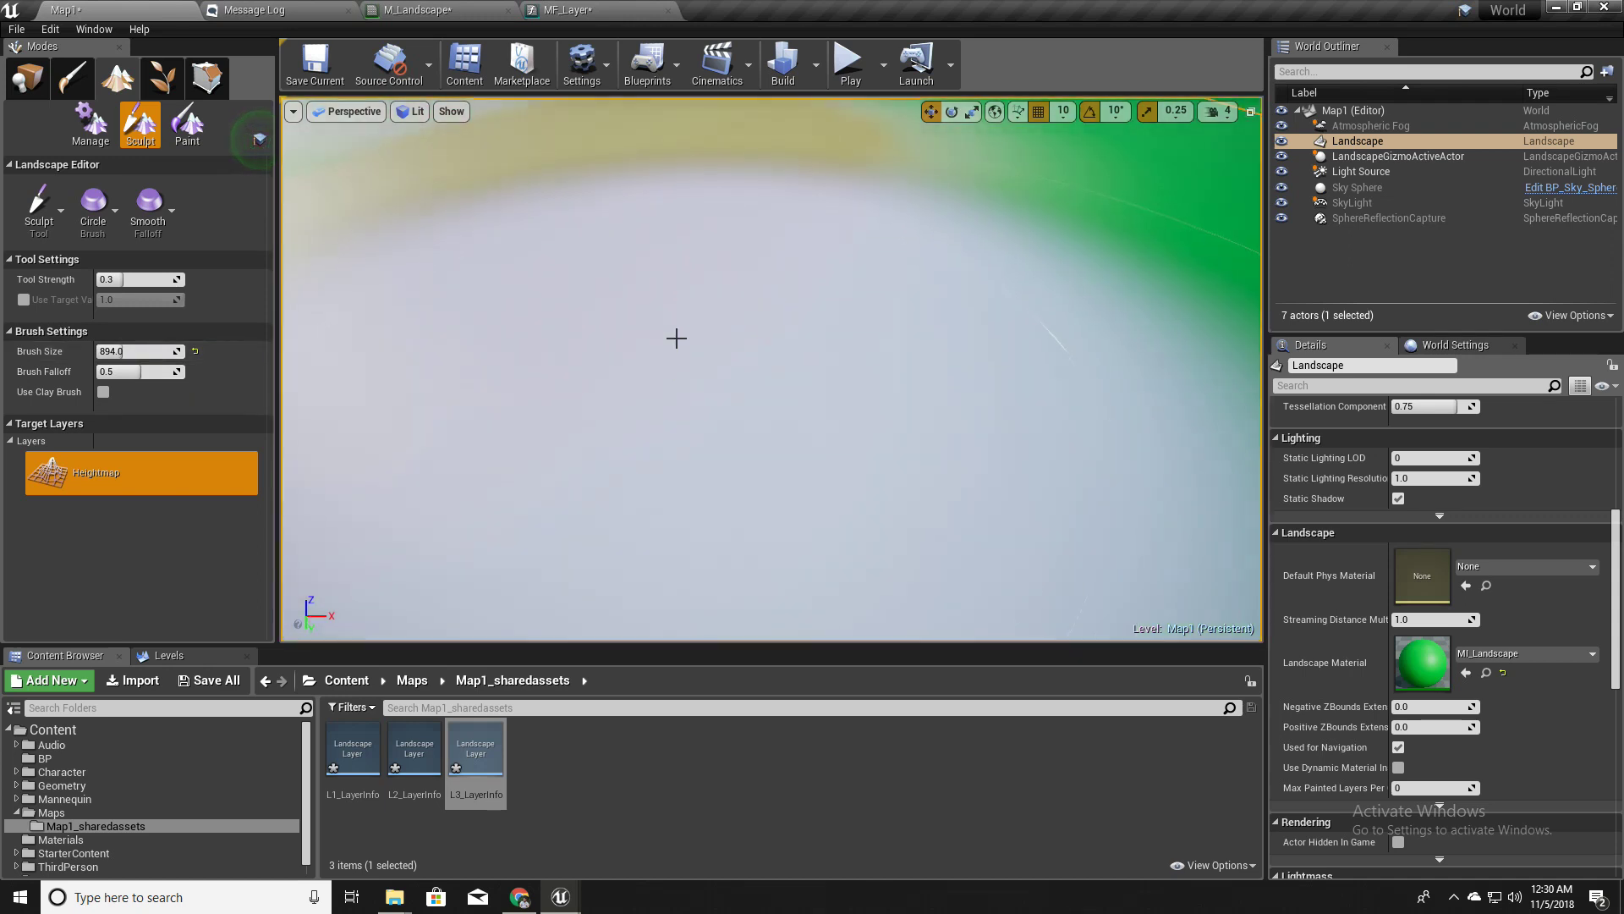
{"action": "left_click_drag", "start_coordinate": [176, 351], "coordinate": [108, 352]}
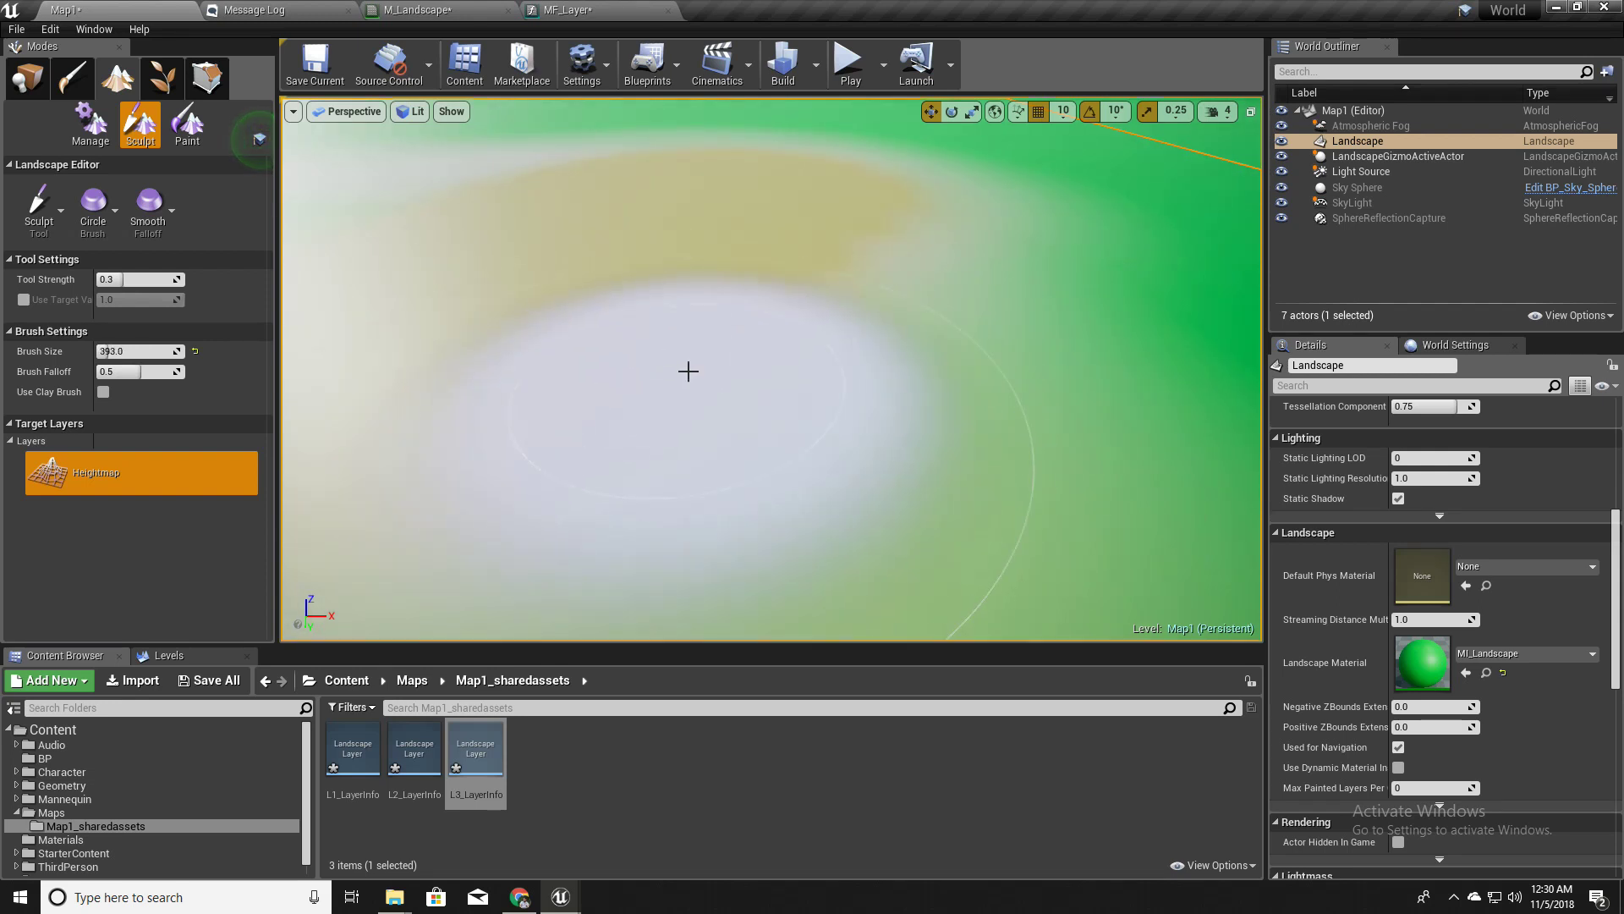
{"action": "key", "text": "bracketright"}
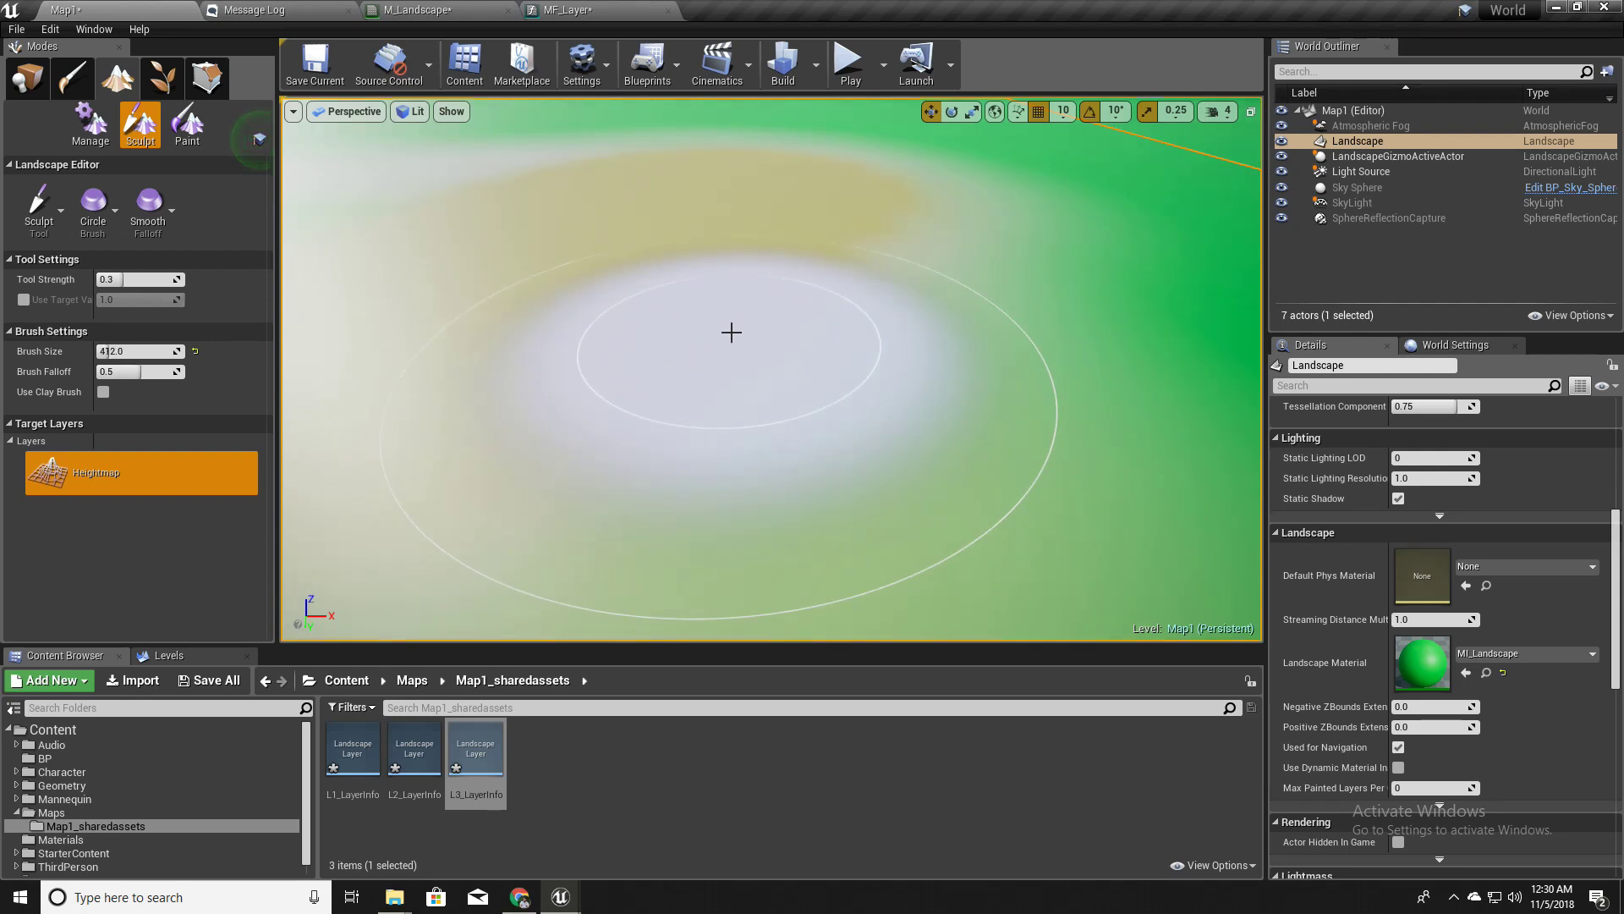
{"action": "mouse_move", "coordinate": [731, 333]}
{"action": "left_mouse_down"}
{"action": "mouse_move", "coordinate": [700, 312]}
{"action": "mouse_move", "coordinate": [624, 377]}
{"action": "mouse_move", "coordinate": [643, 394]}
{"action": "left_mouse_up"}
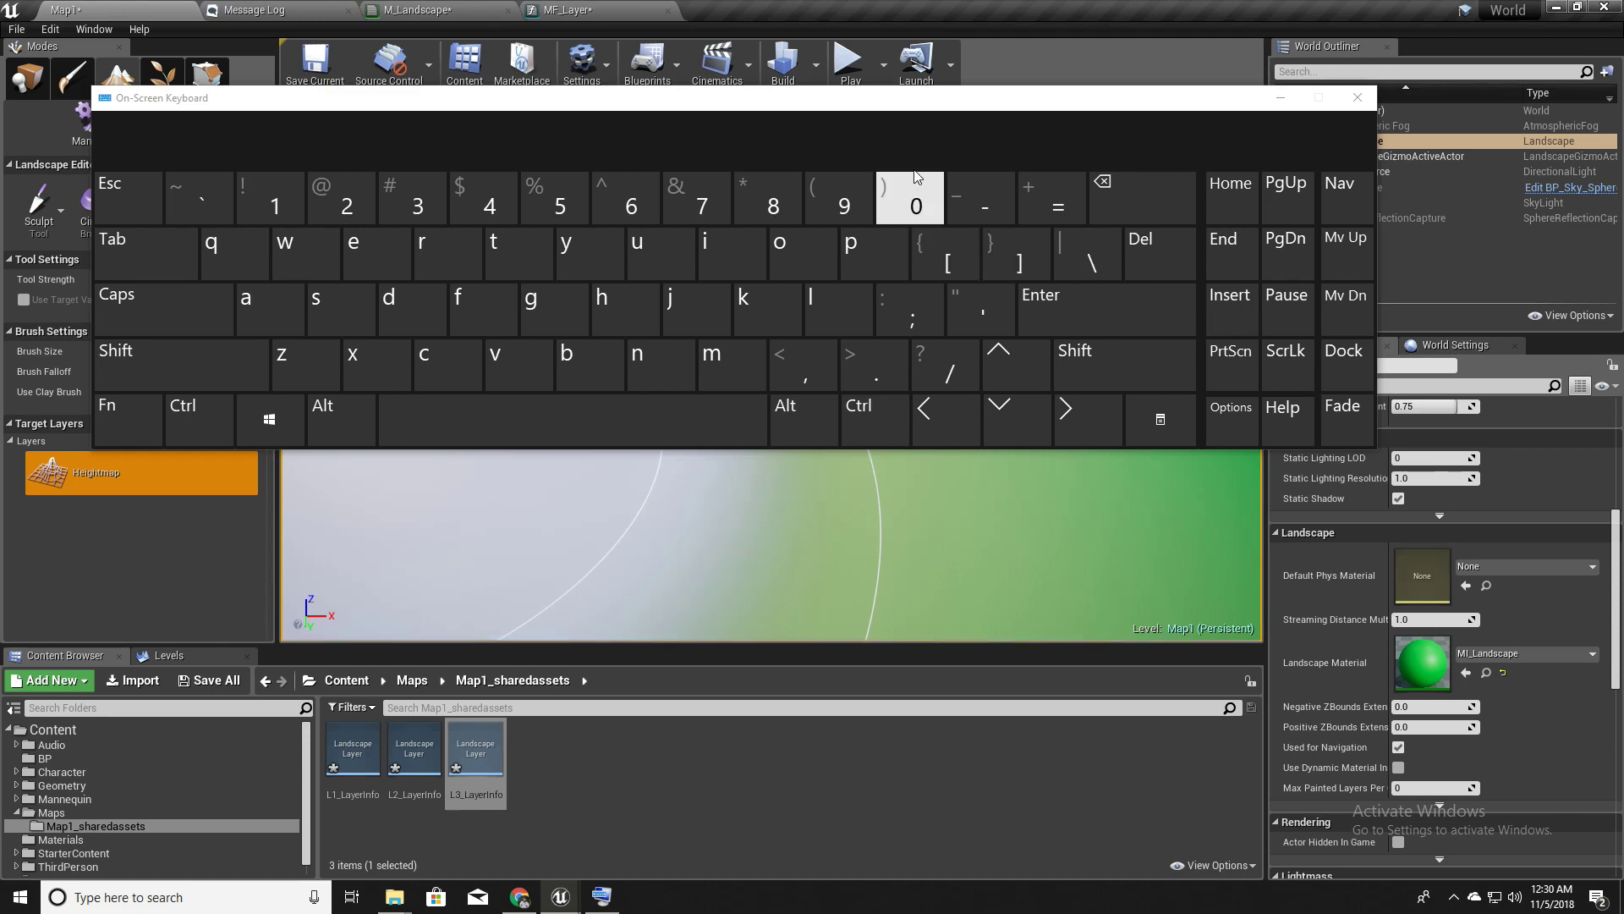
Enlarge the sculpt brush to 575 and shrink it to about 399 using the on-screen keyboard, and close the keyboard
{"action": "left_click_drag", "start_coordinate": [815, 103], "coordinate": [756, 554]}
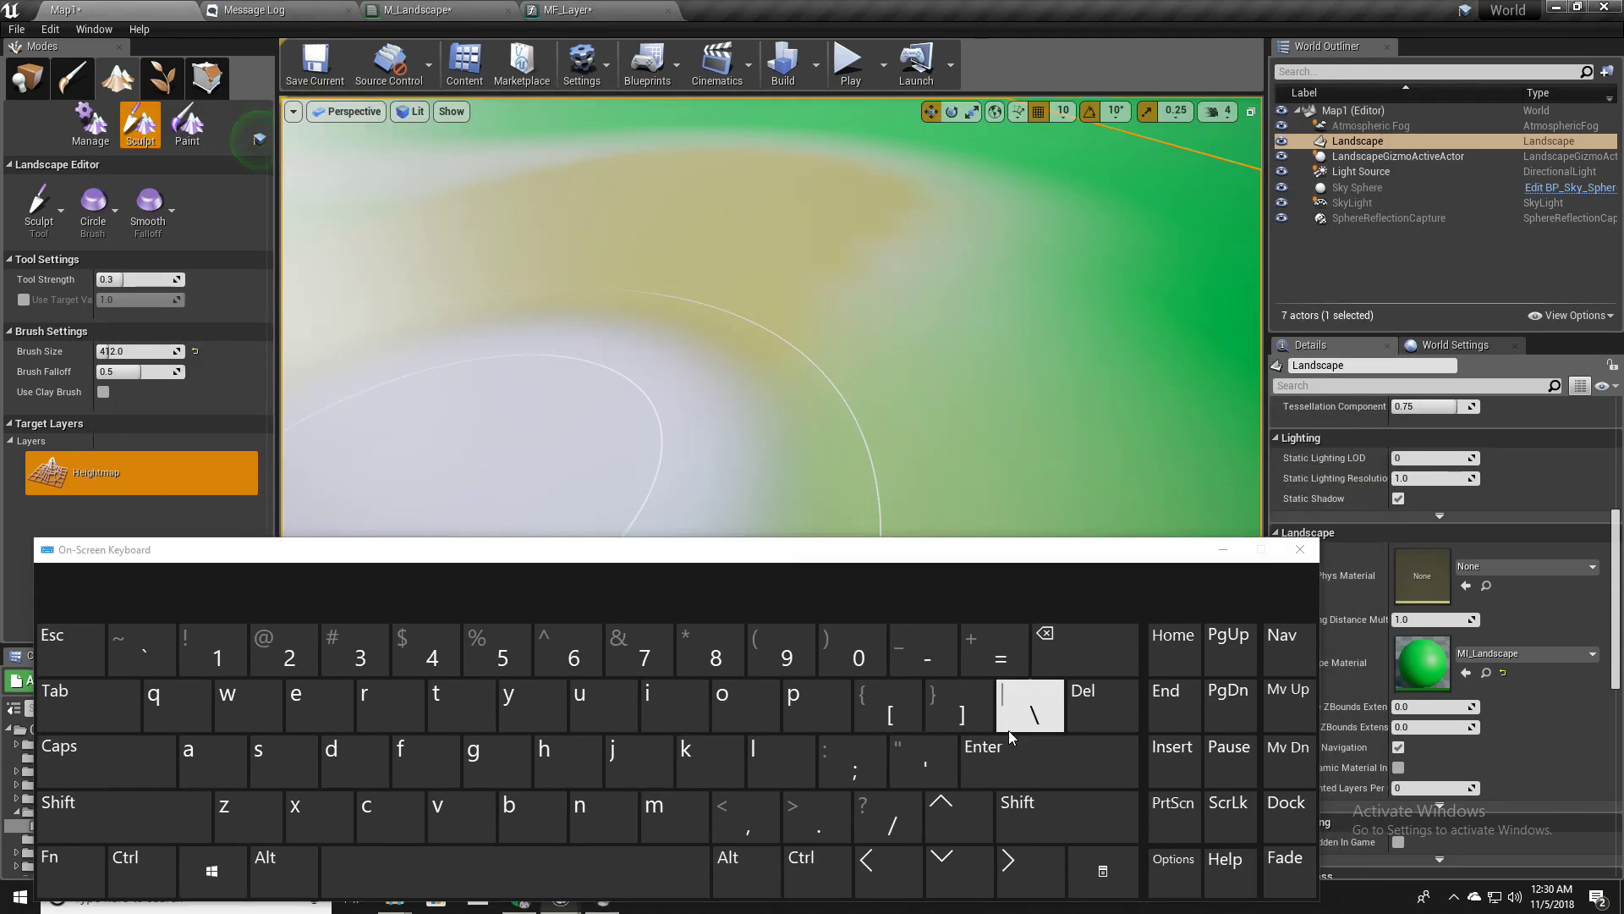
{"action": "left_click", "coordinate": [963, 716]}
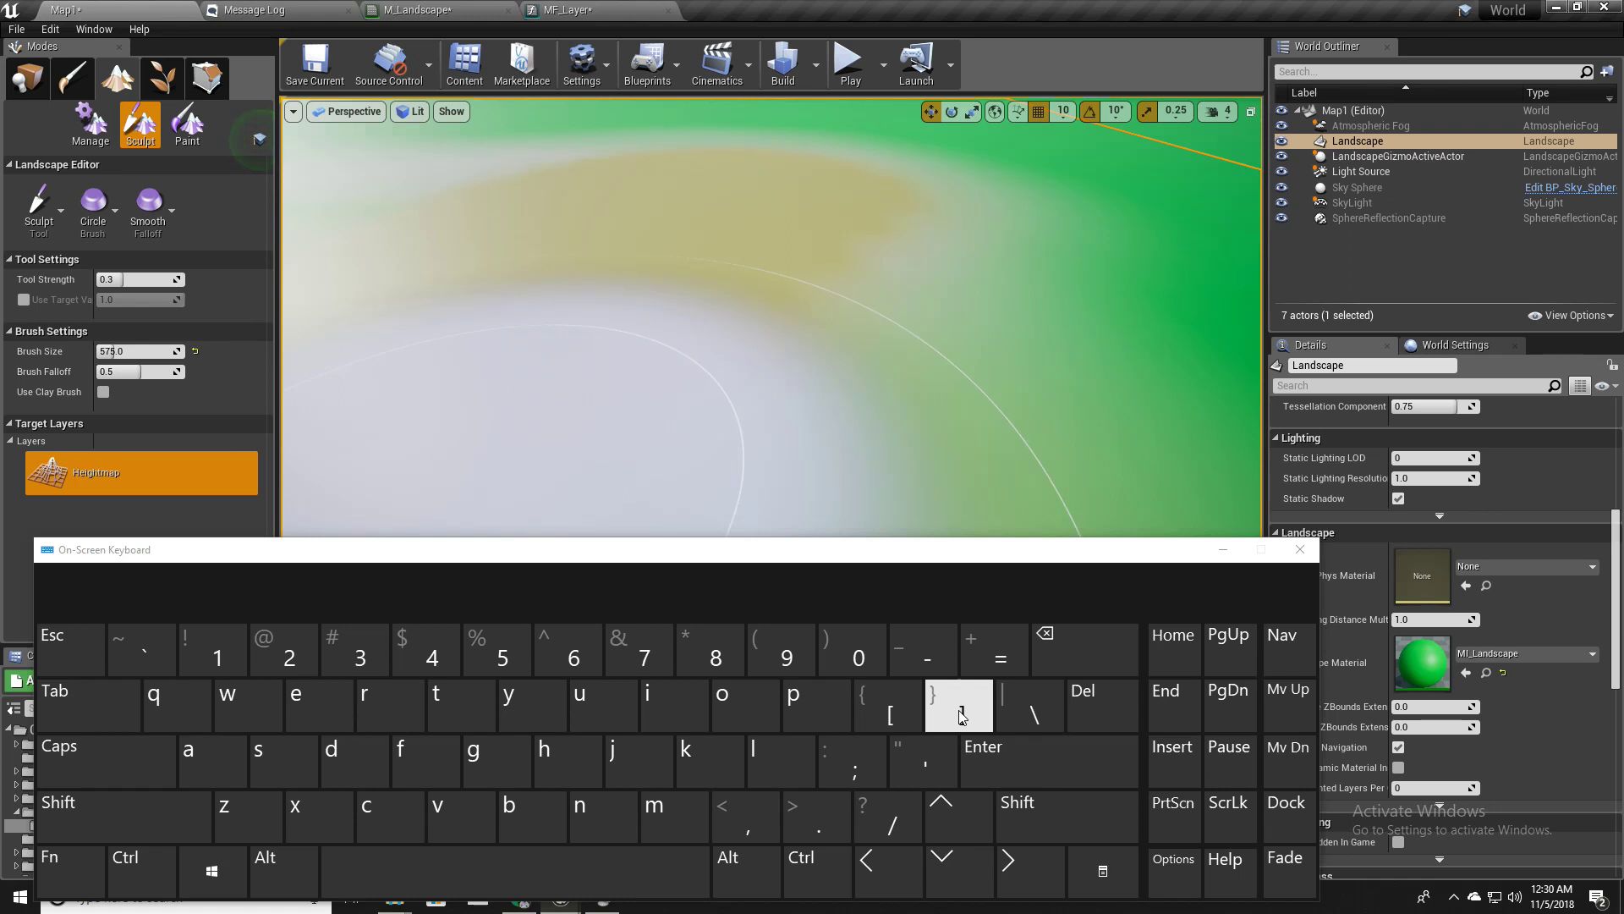
{"action": "left_click", "coordinate": [896, 713]}
{"action": "left_click", "coordinate": [895, 713]}
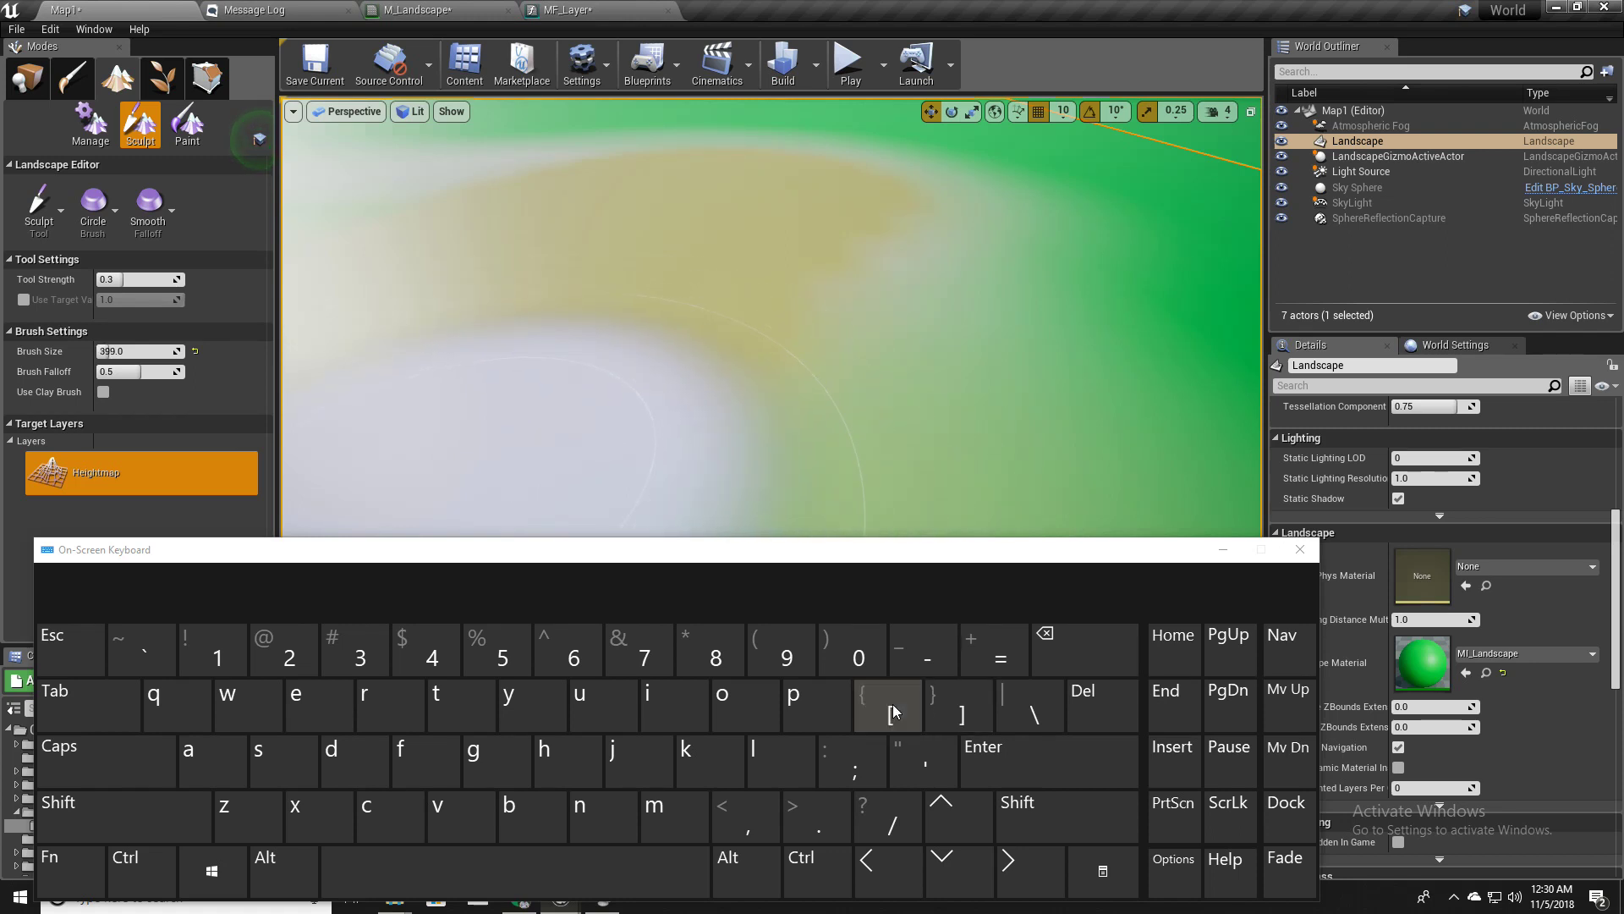
{"action": "left_click", "coordinate": [1300, 549]}
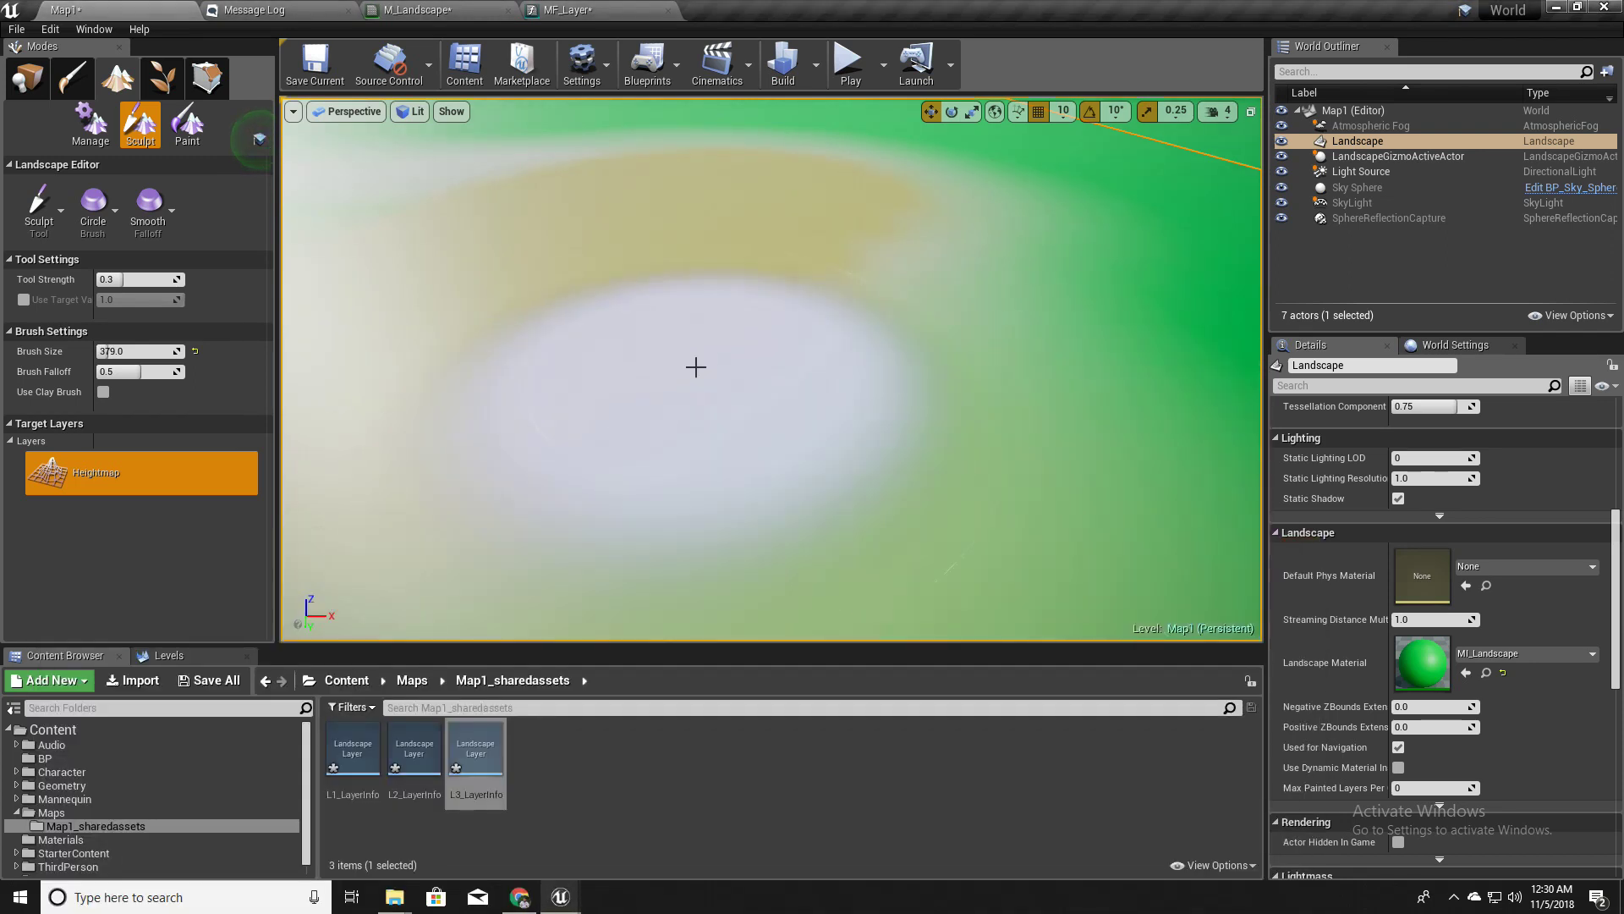
Raise the sculpt tool strength to about 0.51 and sculpt a raised mountain ridge across the yellow L2 area
{"action": "right_click_drag", "start_coordinate": [692, 367], "coordinate": [639, 292]}
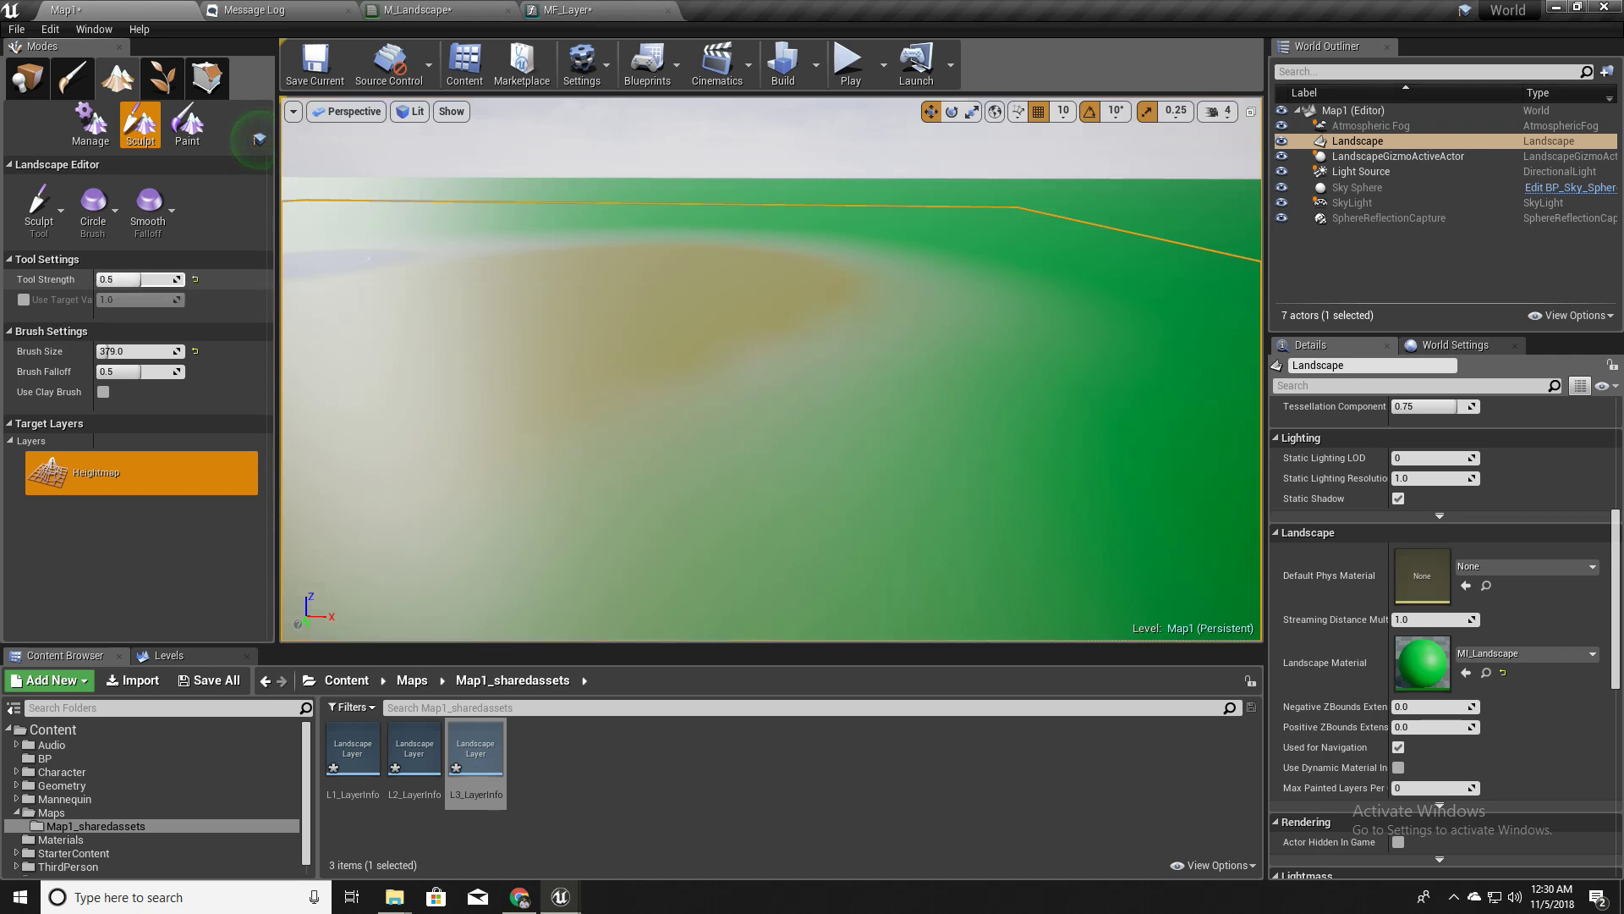
{"action": "right_click_drag", "start_coordinate": [692, 394], "coordinate": [687, 301]}
{"action": "left_click_drag", "start_coordinate": [696, 279], "coordinate": [906, 258]}
{"action": "mouse_move", "coordinate": [905, 258]}
{"action": "right_mouse_down"}
{"action": "mouse_move", "coordinate": [821, 283]}
{"action": "mouse_move", "coordinate": [808, 266]}
{"action": "right_mouse_up"}
{"action": "mouse_move", "coordinate": [910, 255]}
{"action": "left_mouse_down"}
{"action": "mouse_move", "coordinate": [607, 218]}
{"action": "mouse_move", "coordinate": [876, 254]}
{"action": "left_mouse_up"}
{"action": "right_click_drag", "start_coordinate": [876, 254], "coordinate": [816, 300]}
{"action": "mouse_move", "coordinate": [876, 254]}
{"action": "left_mouse_down"}
{"action": "mouse_move", "coordinate": [776, 195]}
{"action": "mouse_move", "coordinate": [865, 284]}
{"action": "left_mouse_up"}
{"action": "mouse_move", "coordinate": [865, 284]}
{"action": "right_mouse_down"}
{"action": "mouse_move", "coordinate": [846, 245]}
{"action": "mouse_move", "coordinate": [909, 262]}
{"action": "right_mouse_up"}
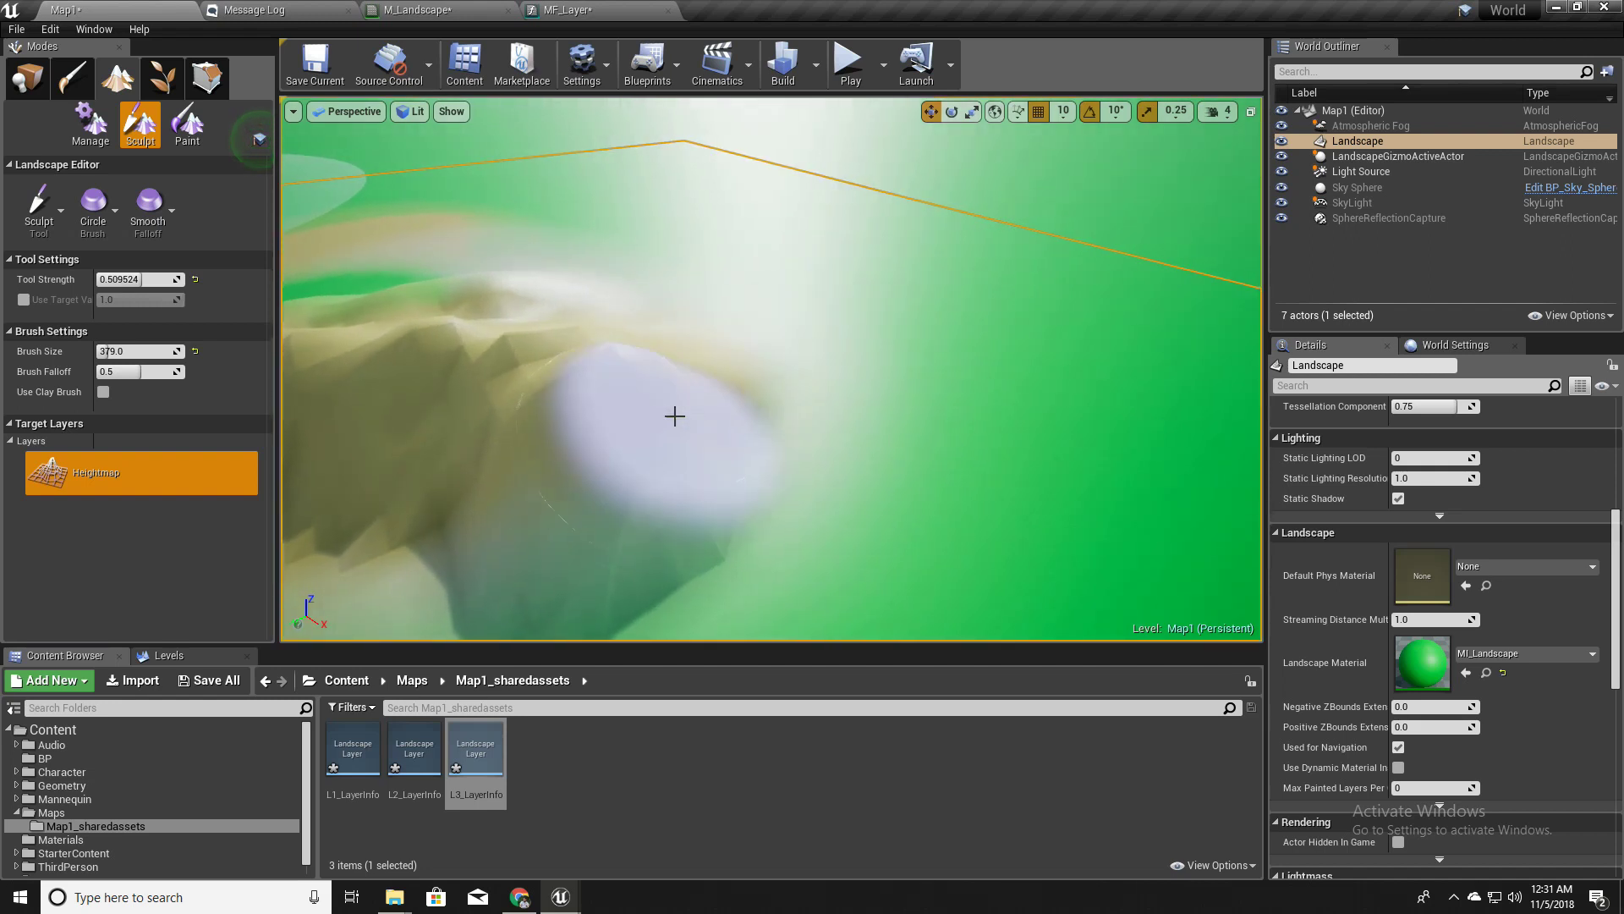
Extend the mountain ridge with more hills and raise a tall peak at its end
{"action": "mouse_move", "coordinate": [674, 414]}
{"action": "left_mouse_down"}
{"action": "mouse_move", "coordinate": [815, 359]}
{"action": "mouse_move", "coordinate": [738, 336]}
{"action": "left_mouse_up"}
{"action": "right_click_drag", "start_coordinate": [870, 308], "coordinate": [751, 342]}
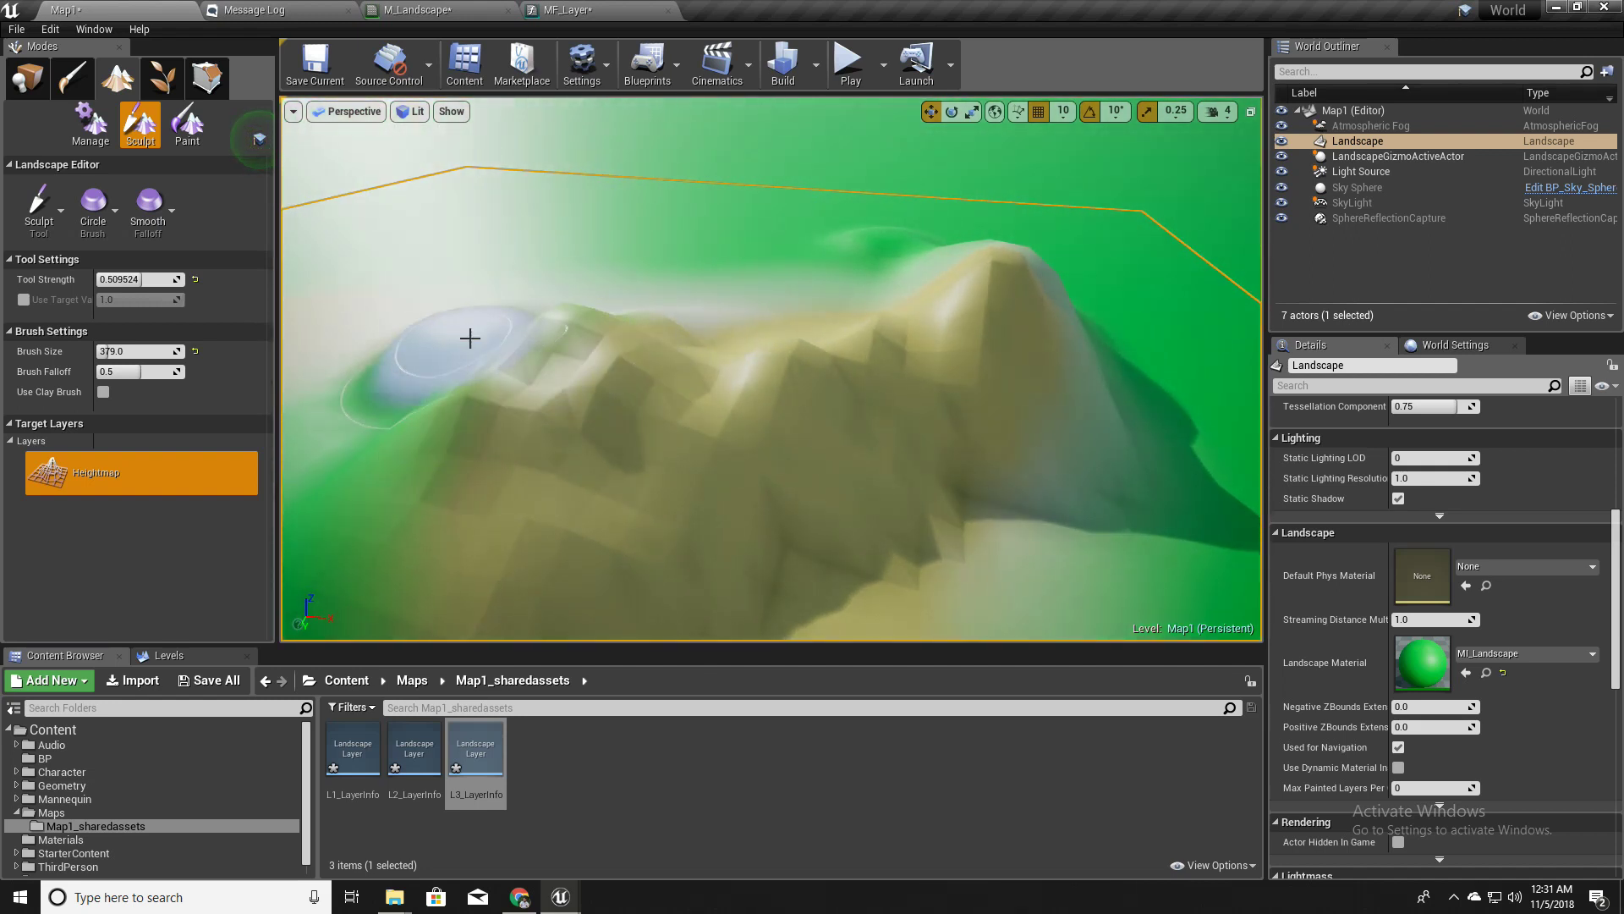
{"action": "left_click_drag", "start_coordinate": [468, 337], "coordinate": [504, 365]}
{"action": "mouse_move", "coordinate": [504, 365]}
{"action": "right_mouse_down"}
{"action": "mouse_move", "coordinate": [584, 398]}
{"action": "mouse_move", "coordinate": [559, 355]}
{"action": "right_mouse_up"}
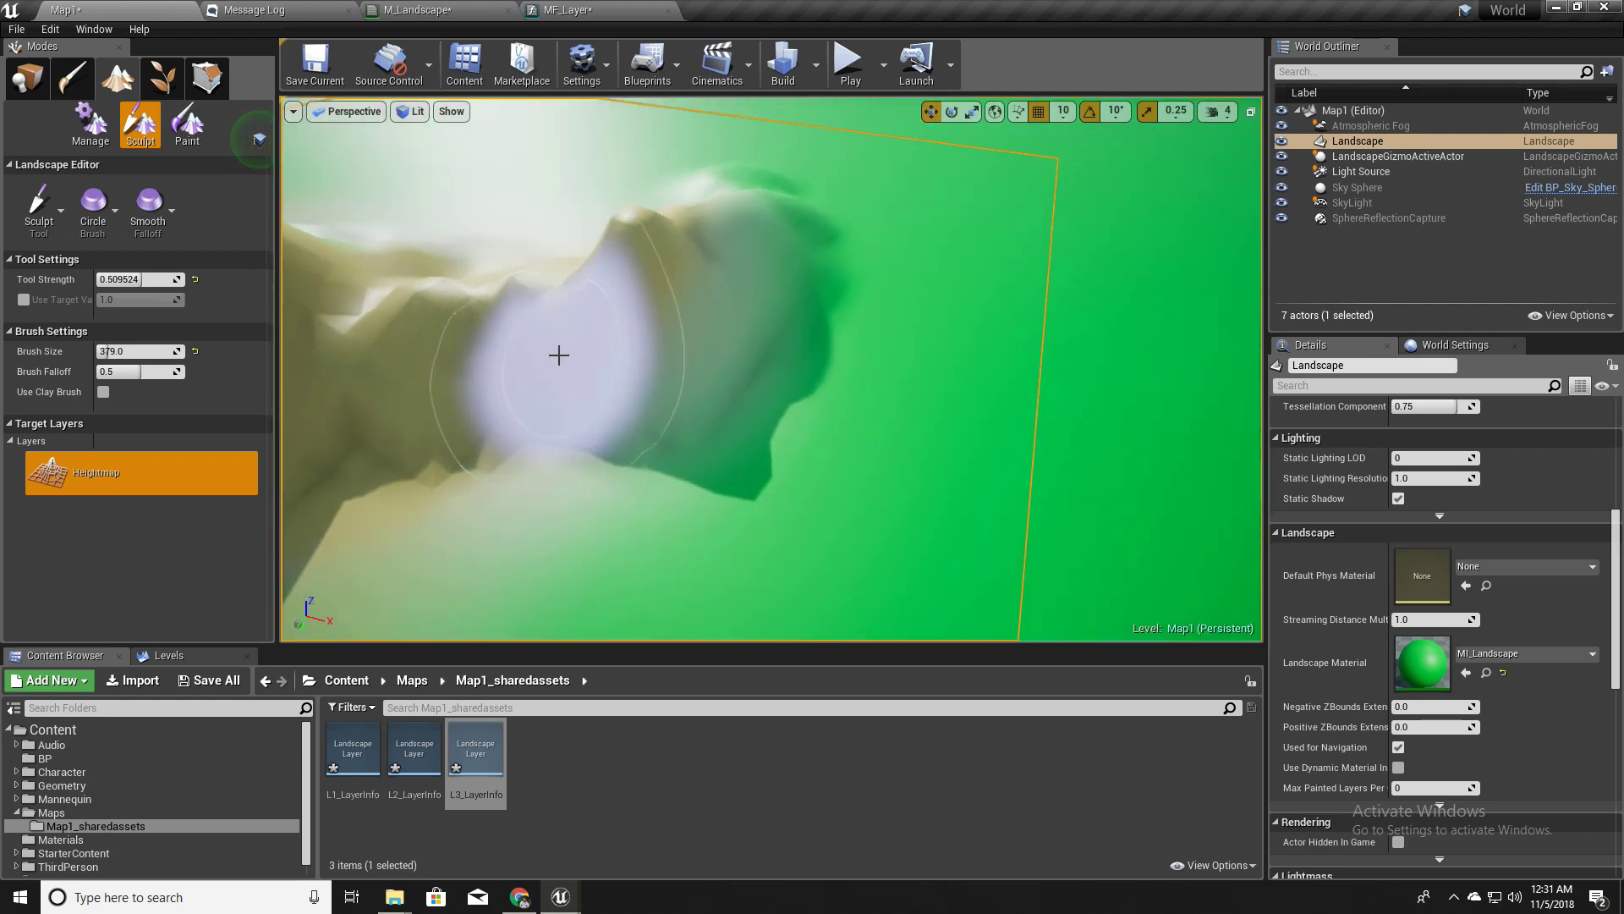
{"action": "right_click_drag", "start_coordinate": [730, 292], "coordinate": [577, 367]}
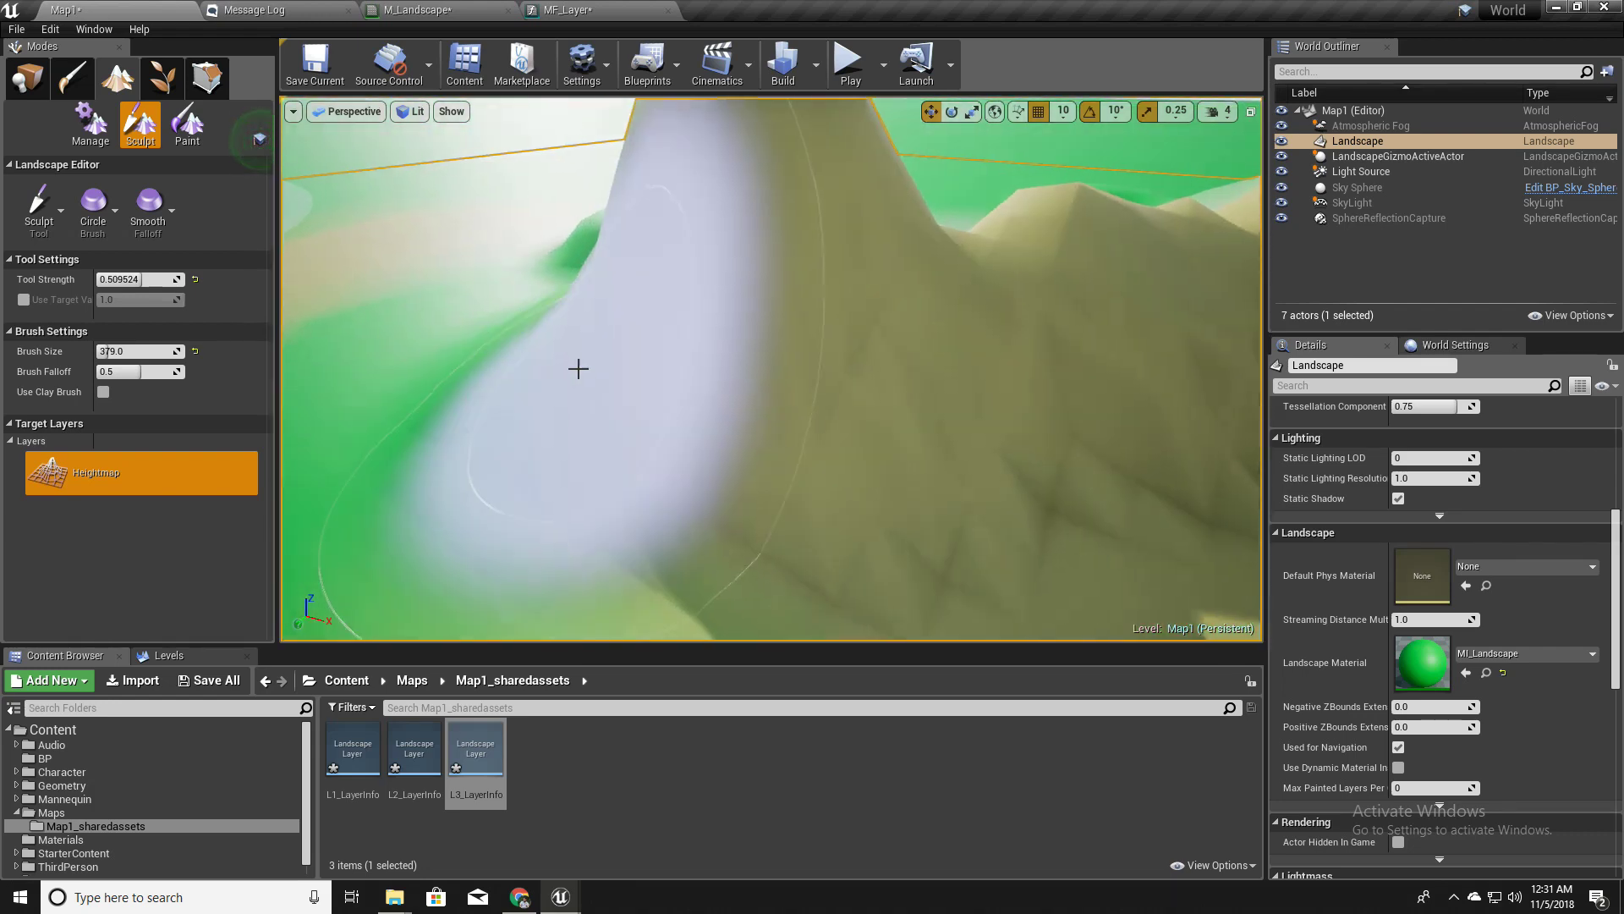
{"action": "right_click_drag", "start_coordinate": [669, 313], "coordinate": [668, 355]}
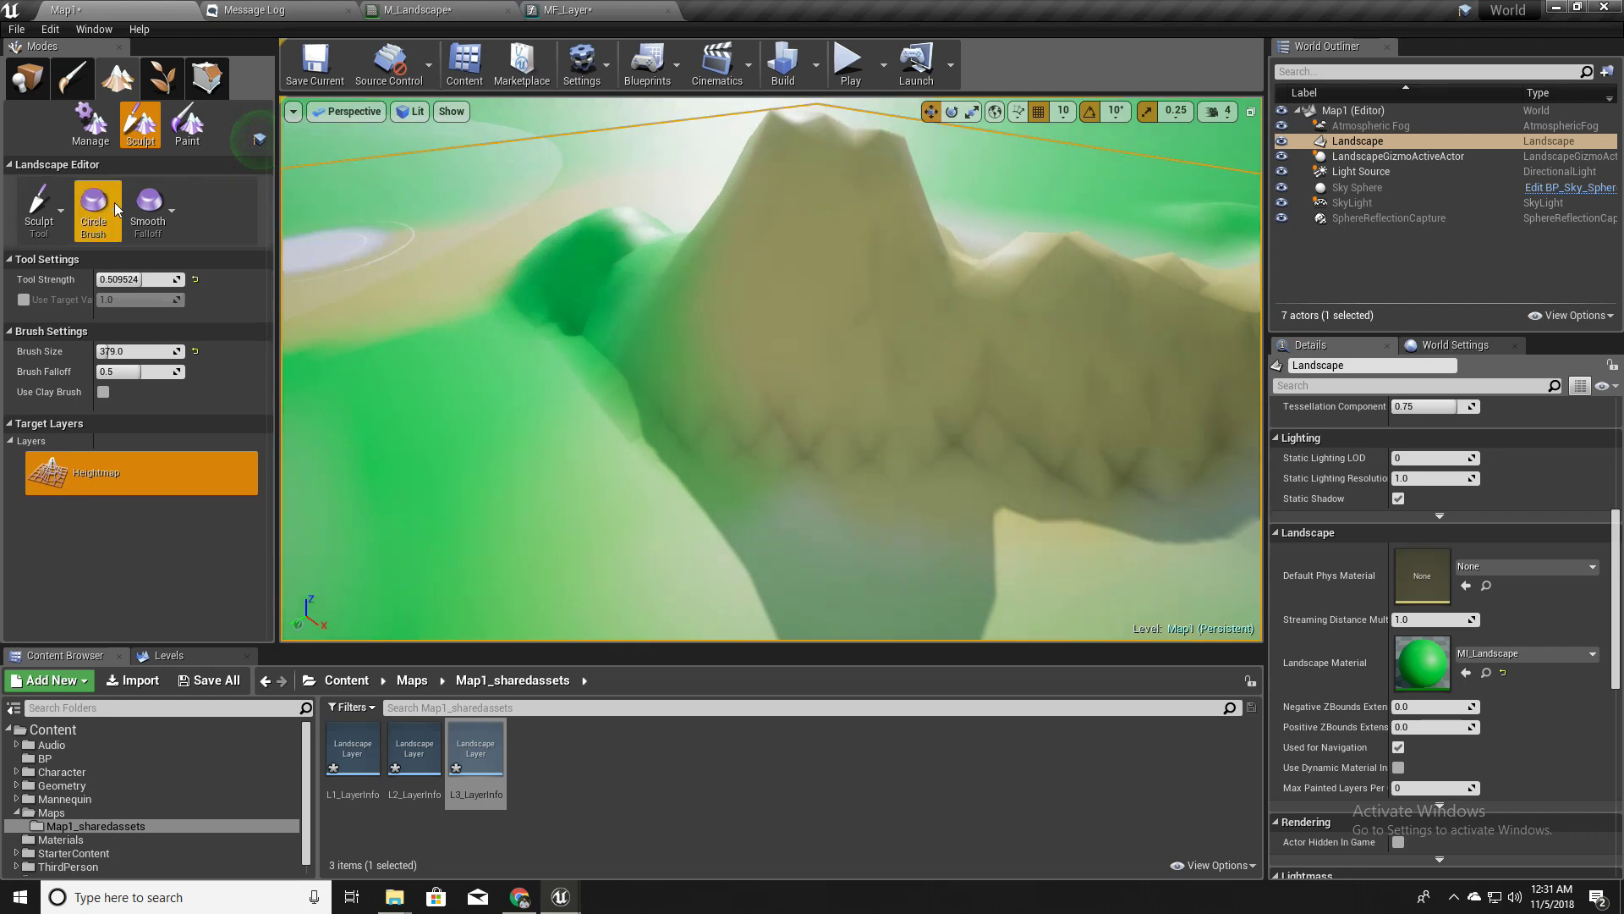
Switch to the Flatten sculpting tool and reduce its brush size to 223
{"action": "left_click", "coordinate": [44, 210]}
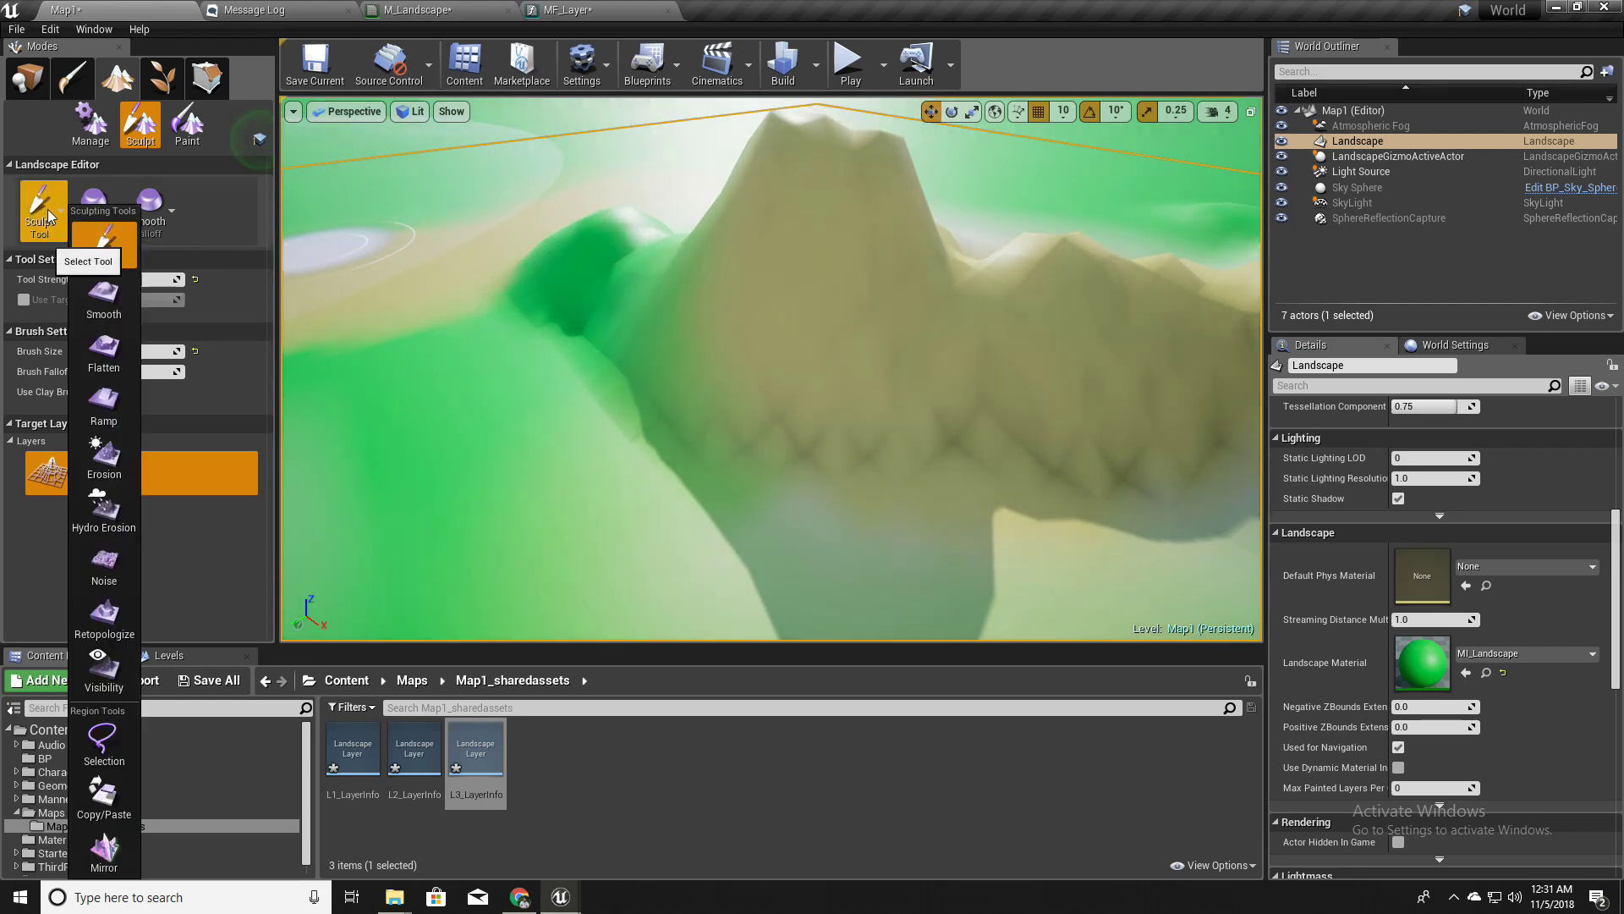
{"action": "left_click", "coordinate": [101, 360]}
{"action": "right_click_drag", "start_coordinate": [728, 377], "coordinate": [749, 366]}
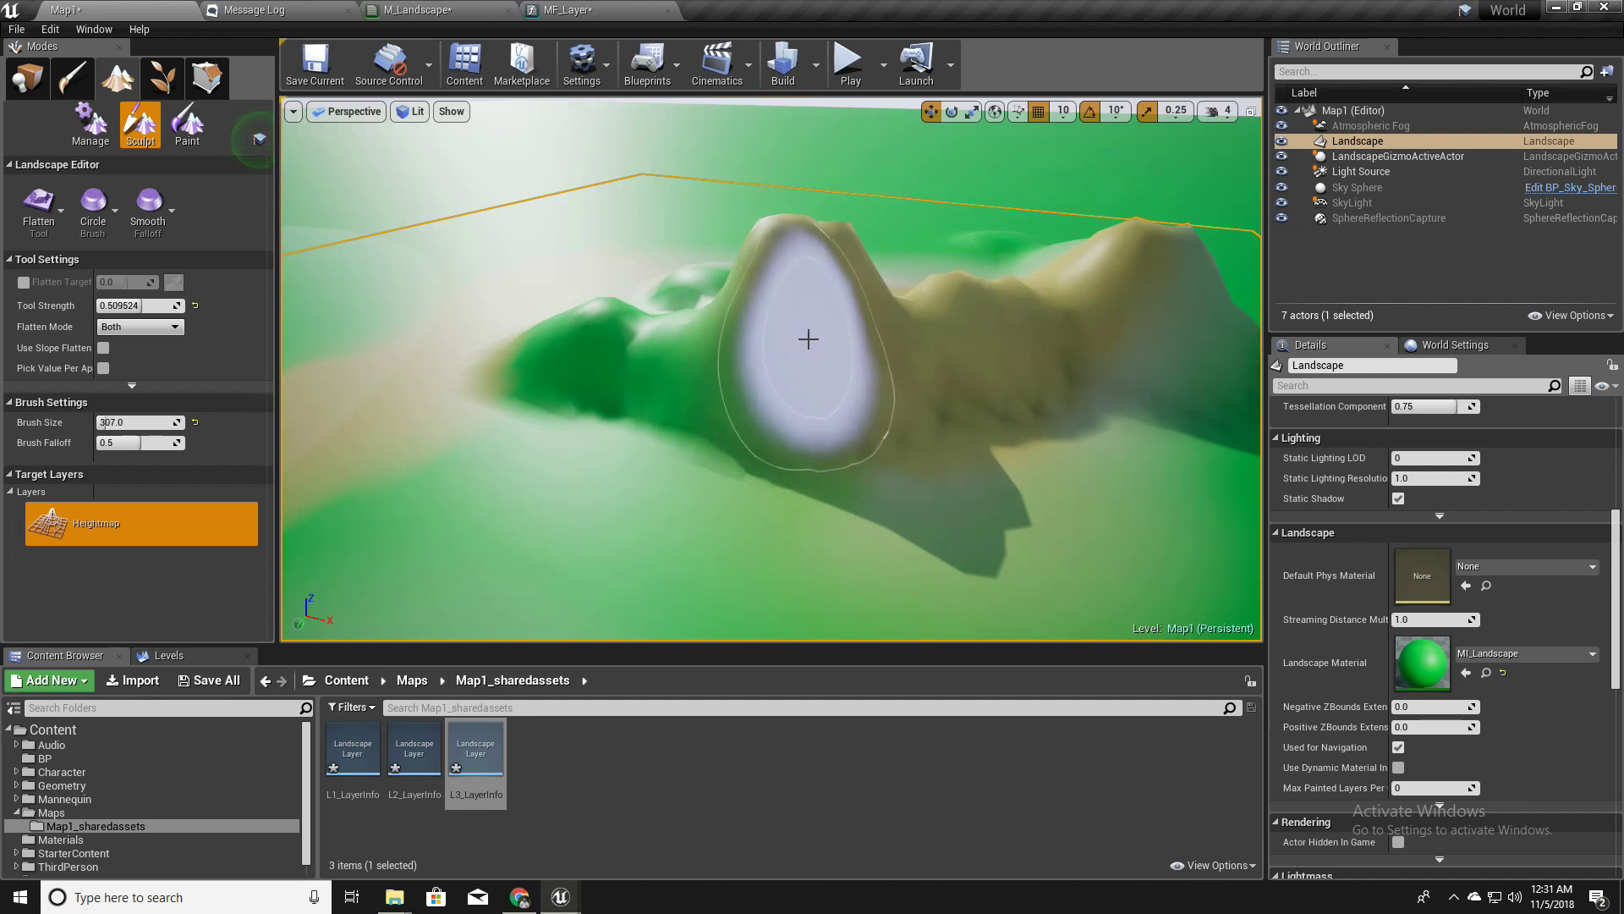
{"action": "right_click_drag", "start_coordinate": [782, 351], "coordinate": [761, 350]}
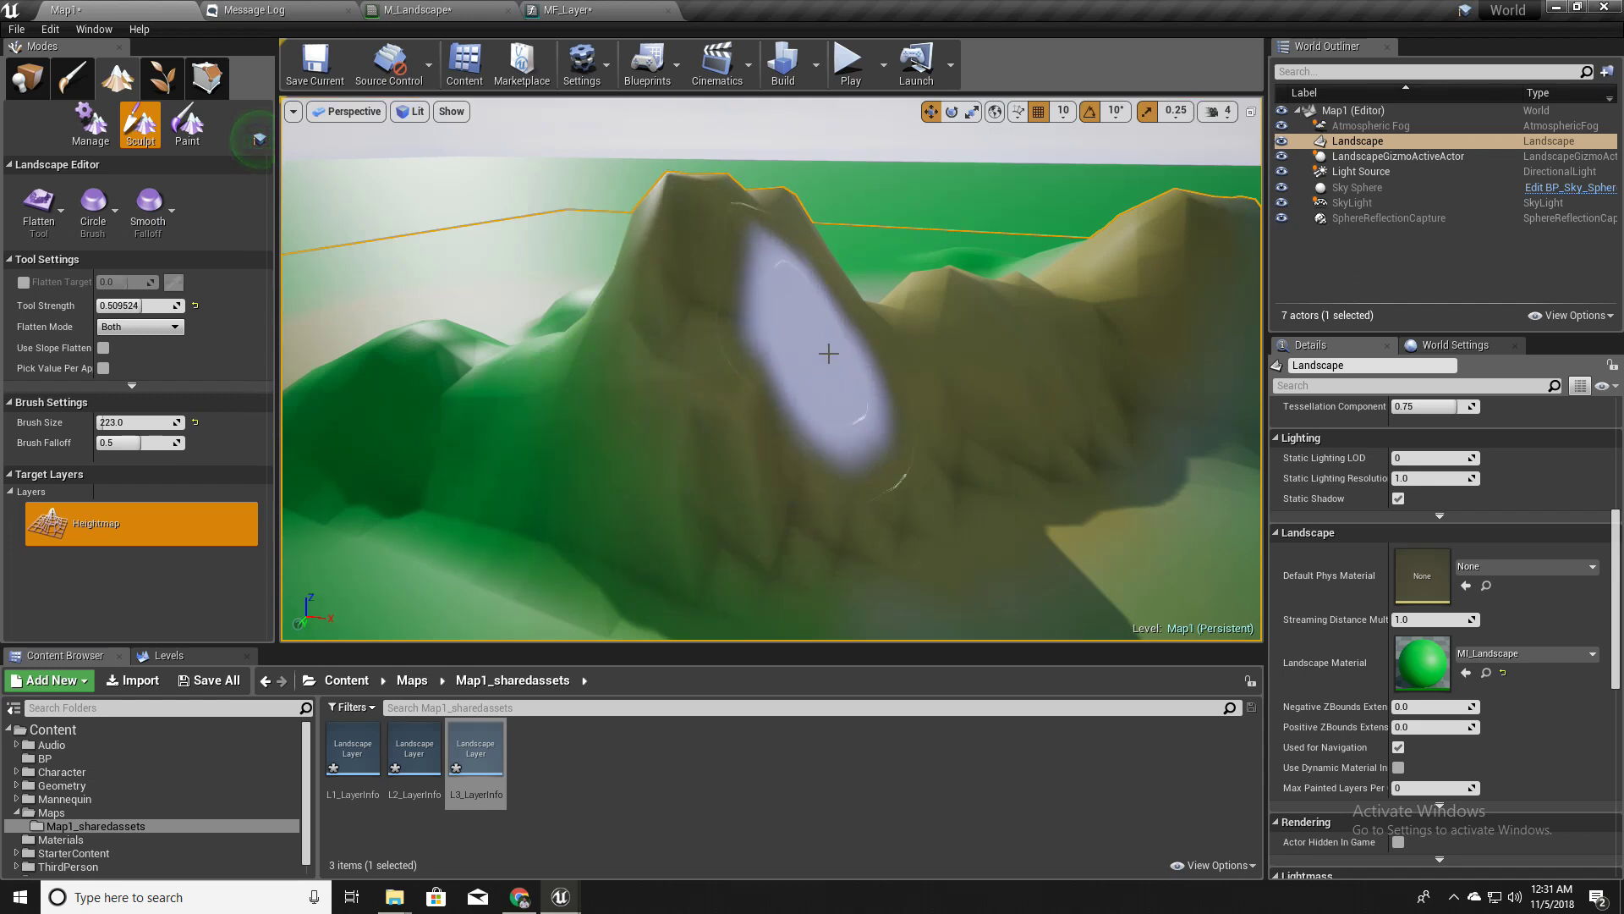
Flatten the mountain's slopes into stepped terraces in front of the peaks
{"action": "mouse_move", "coordinate": [736, 347]}
{"action": "left_mouse_down"}
{"action": "mouse_move", "coordinate": [562, 333]}
{"action": "mouse_move", "coordinate": [714, 377]}
{"action": "mouse_move", "coordinate": [790, 319]}
{"action": "left_mouse_up"}
{"action": "right_click_drag", "start_coordinate": [790, 319], "coordinate": [812, 330]}
{"action": "mouse_move", "coordinate": [825, 351]}
{"action": "left_mouse_down"}
{"action": "mouse_move", "coordinate": [849, 393]}
{"action": "mouse_move", "coordinate": [548, 411]}
{"action": "mouse_move", "coordinate": [913, 381]}
{"action": "left_mouse_up"}
{"action": "mouse_move", "coordinate": [914, 381]}
{"action": "right_mouse_down"}
{"action": "mouse_move", "coordinate": [990, 377]}
{"action": "mouse_move", "coordinate": [1030, 326]}
{"action": "right_mouse_up"}
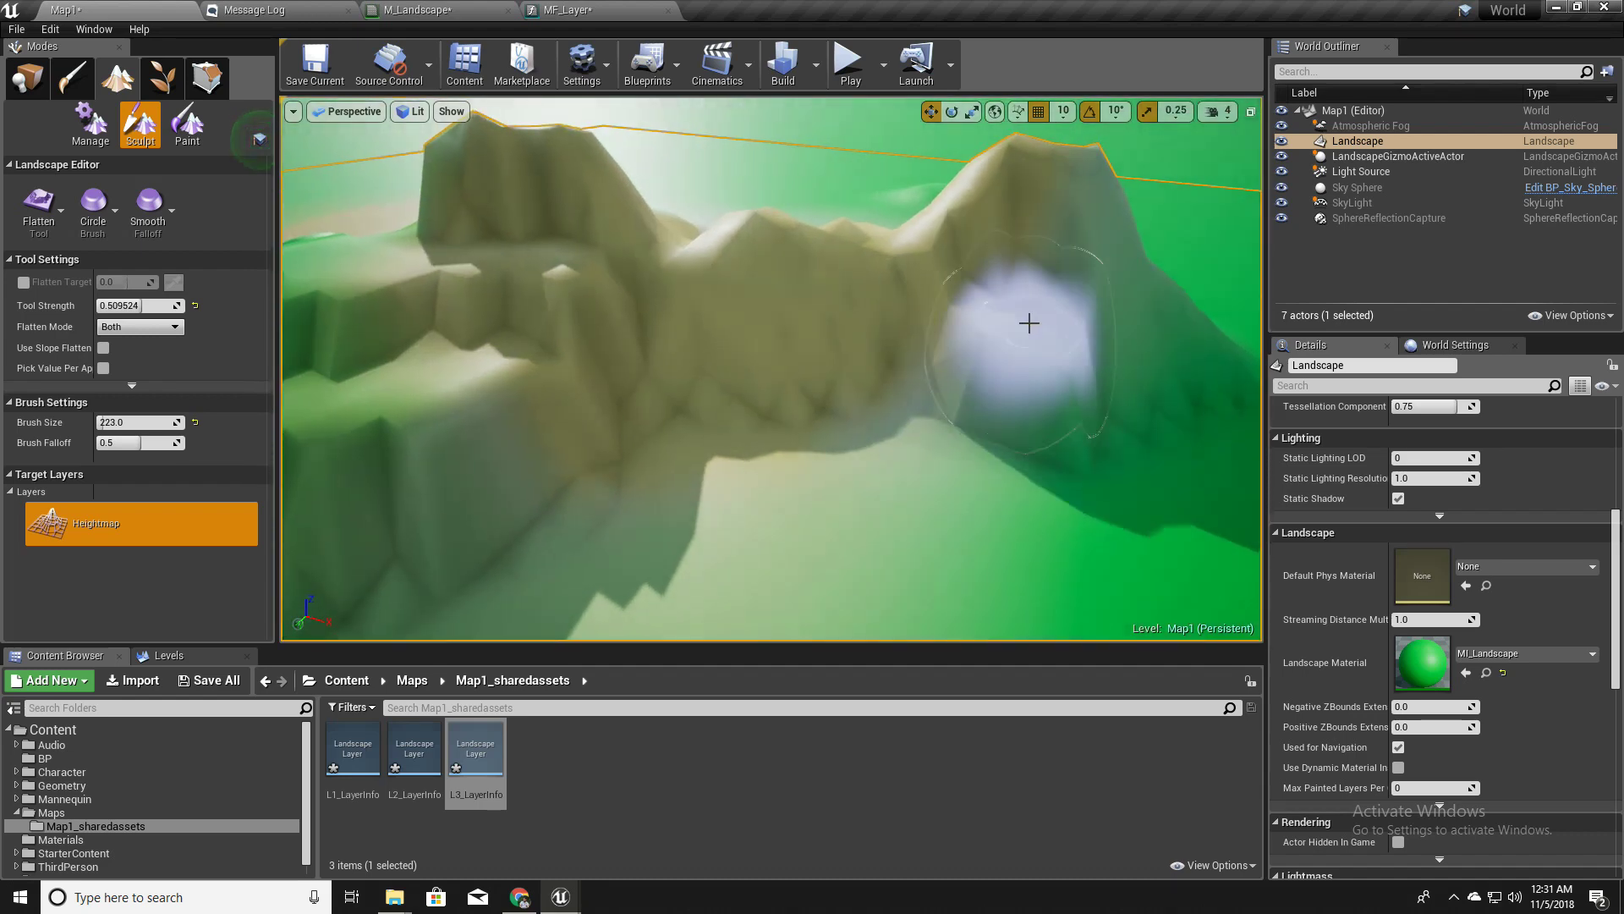
{"action": "mouse_move", "coordinate": [1030, 324]}
{"action": "left_mouse_down"}
{"action": "mouse_move", "coordinate": [917, 409]}
{"action": "mouse_move", "coordinate": [973, 363]}
{"action": "left_mouse_up"}
{"action": "right_click_drag", "start_coordinate": [973, 364], "coordinate": [957, 343]}
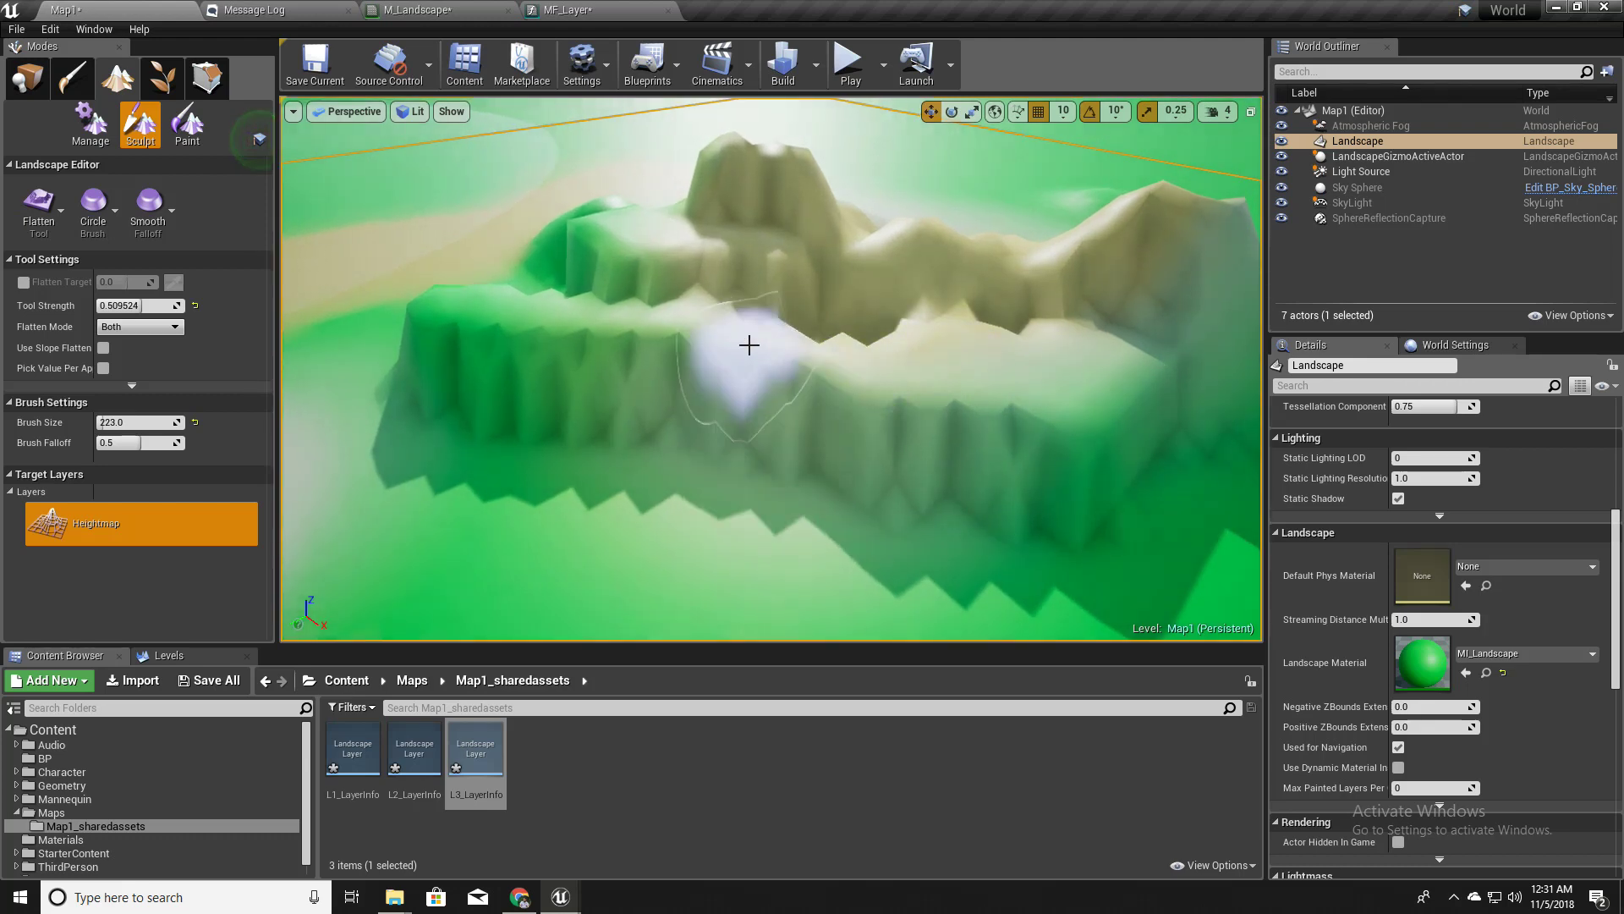
Flatten the terrain beside the terraces up into a high plateau with a steep cliff
{"action": "mouse_move", "coordinate": [1094, 316]}
{"action": "right_mouse_down"}
{"action": "mouse_move", "coordinate": [932, 317]}
{"action": "mouse_move", "coordinate": [964, 318]}
{"action": "mouse_move", "coordinate": [922, 341]}
{"action": "mouse_move", "coordinate": [922, 279]}
{"action": "mouse_move", "coordinate": [963, 330]}
{"action": "right_mouse_up"}
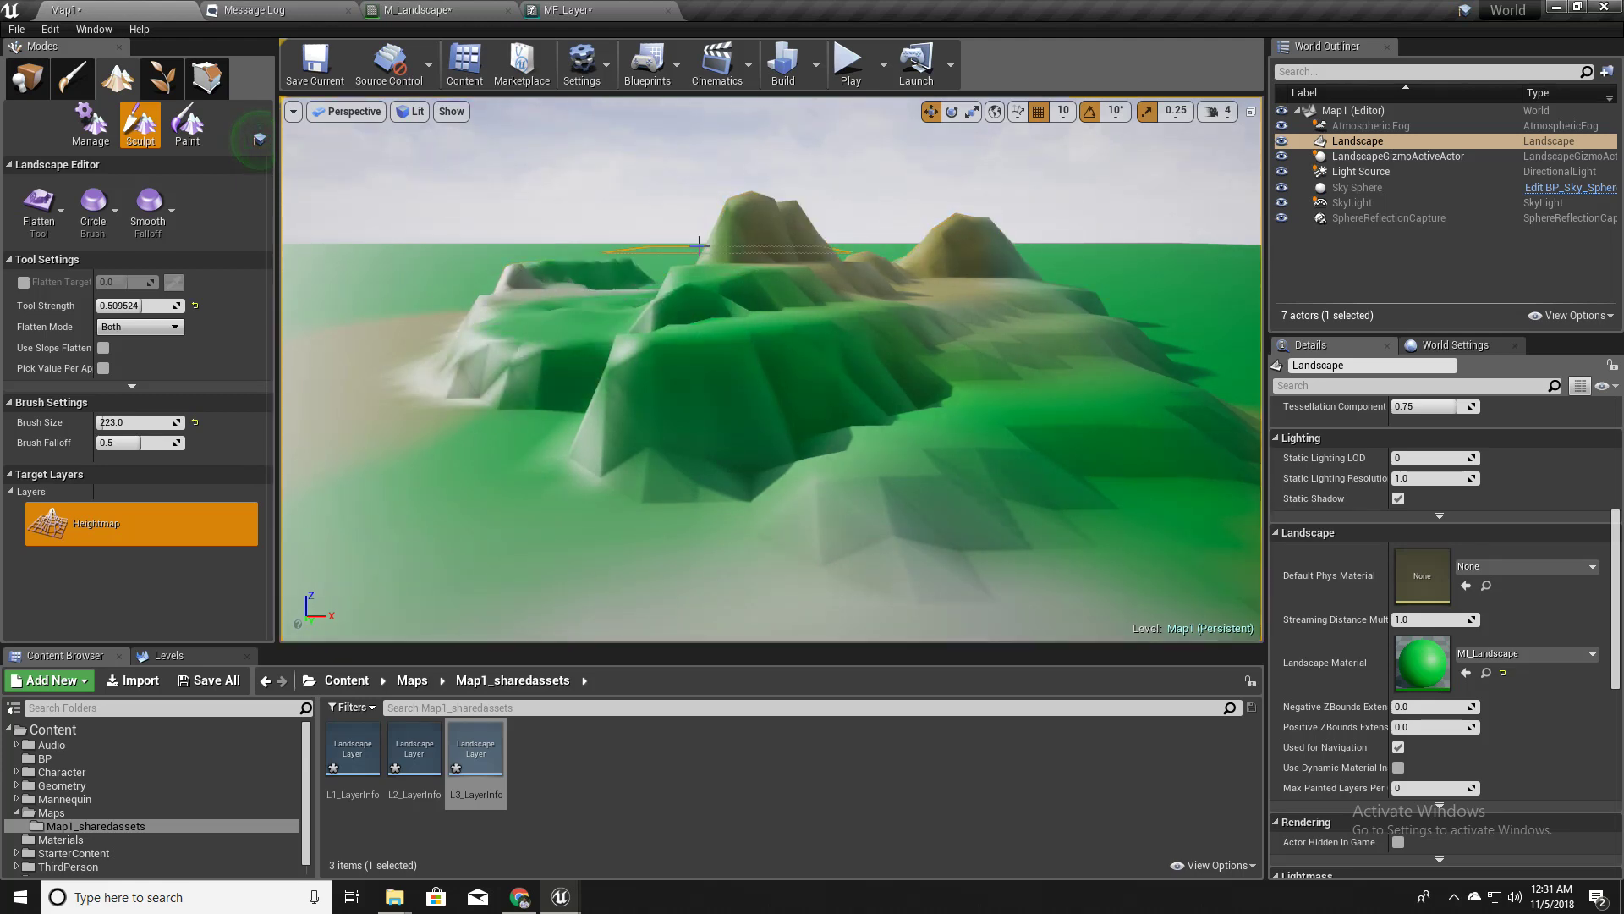
{"action": "left_click_drag", "start_coordinate": [675, 241], "coordinate": [642, 293]}
{"action": "right_click_drag", "start_coordinate": [642, 294], "coordinate": [673, 314]}
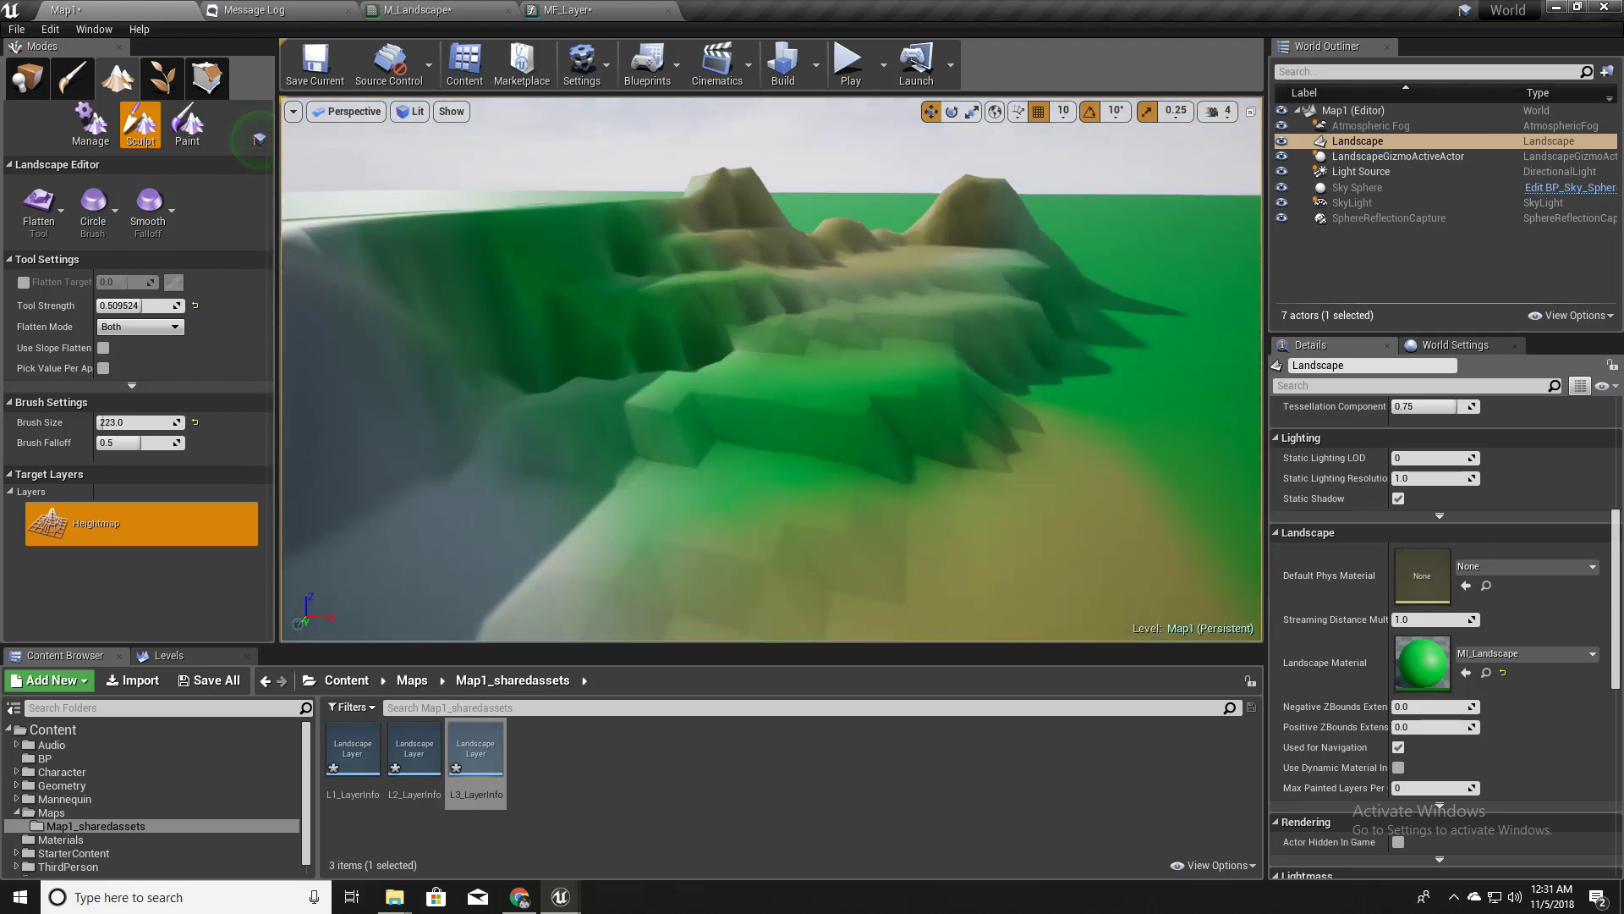
Play the level in a full-screen viewport and run and jump the character across the sculpted terrain
{"action": "key", "text": "F11"}
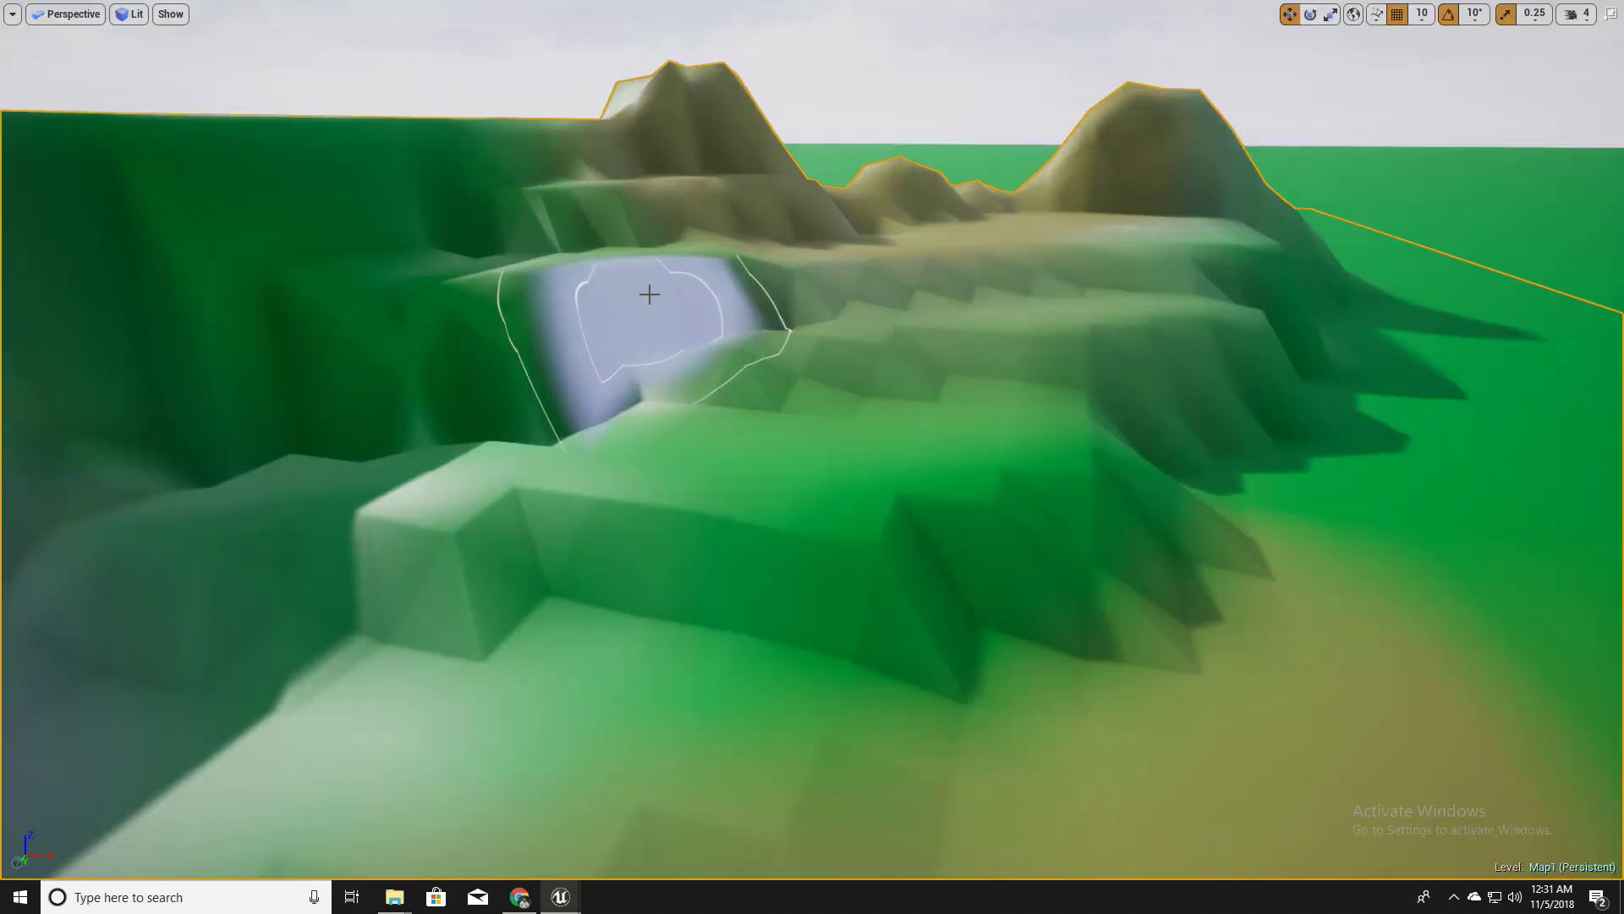
{"action": "key", "text": "alt+p"}
{"action": "key", "text": "w"}
{"action": "key", "text": "w"}
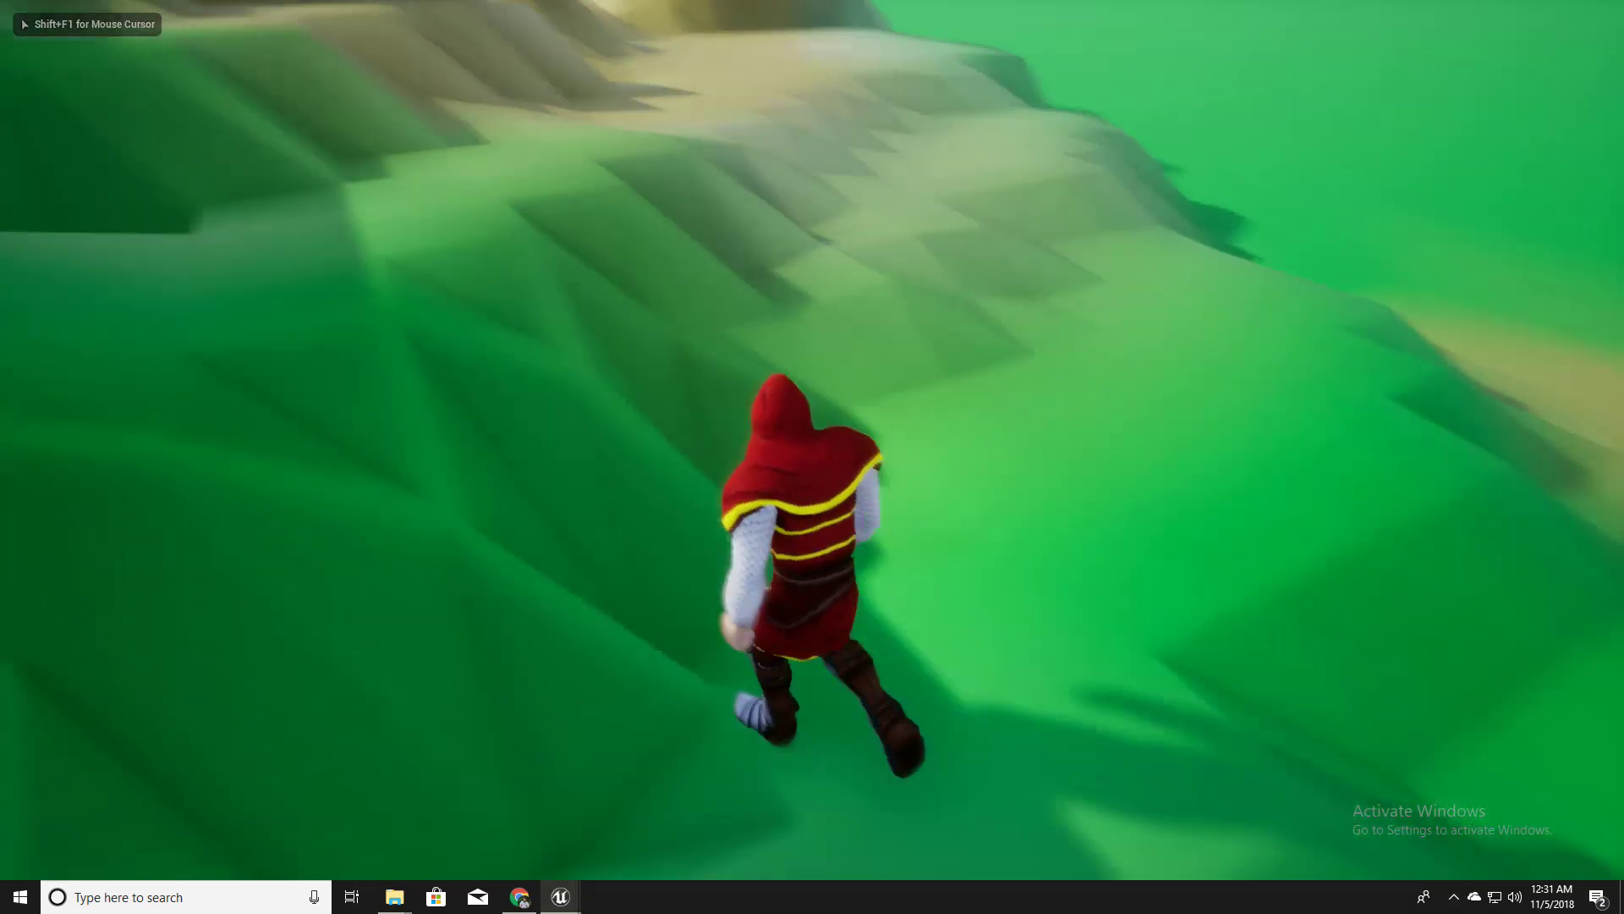
{"action": "key", "text": "w"}
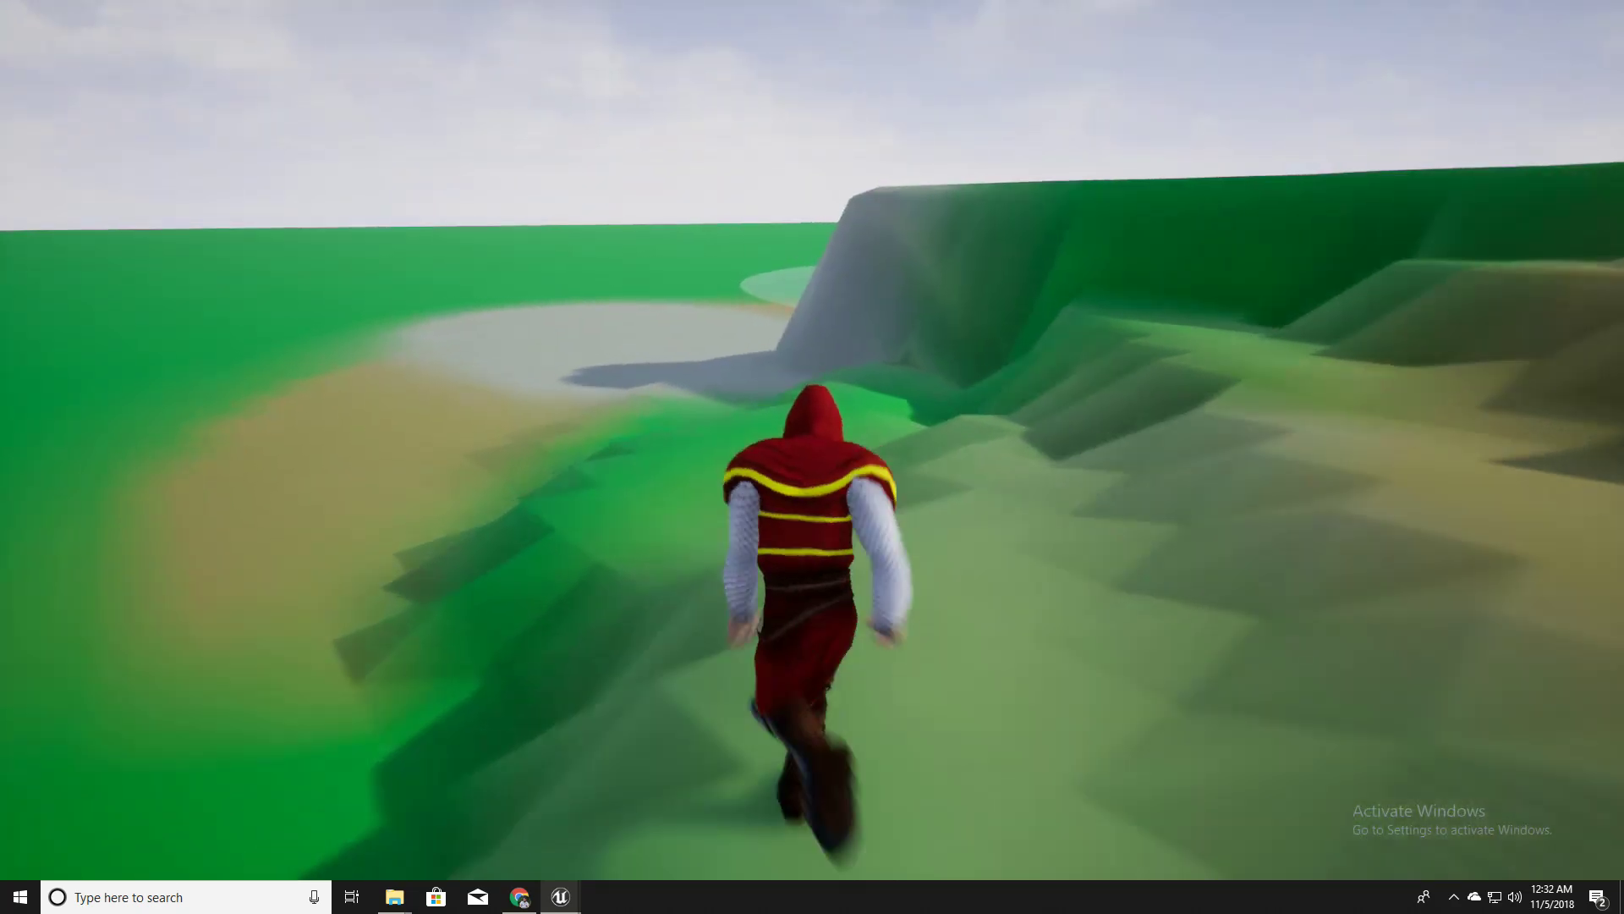
{"action": "key", "text": "space"}
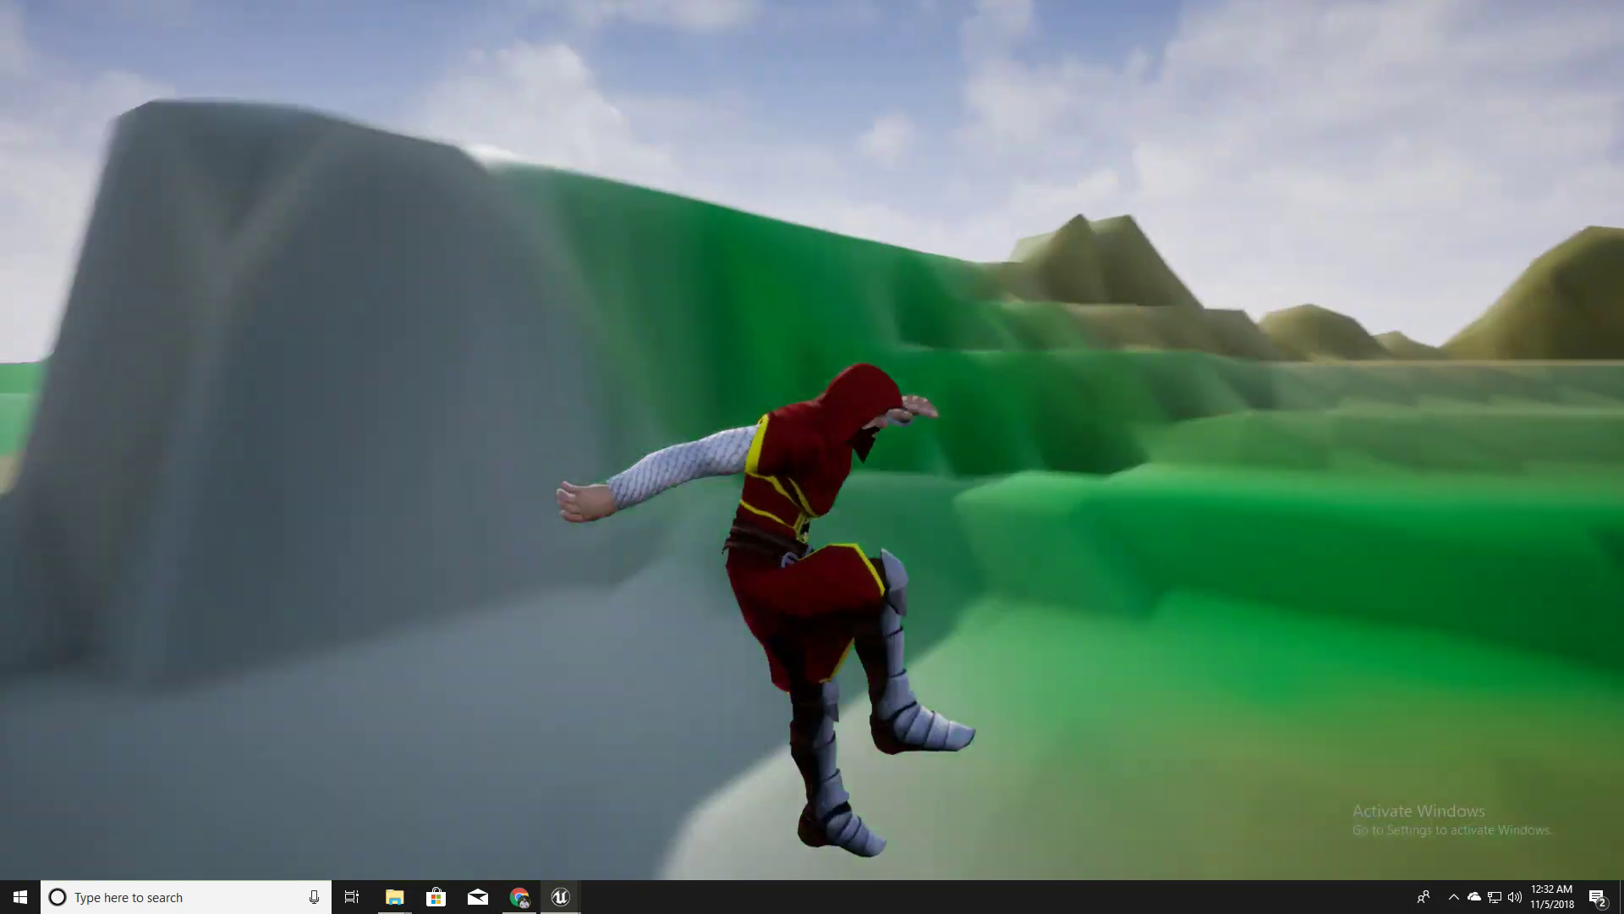